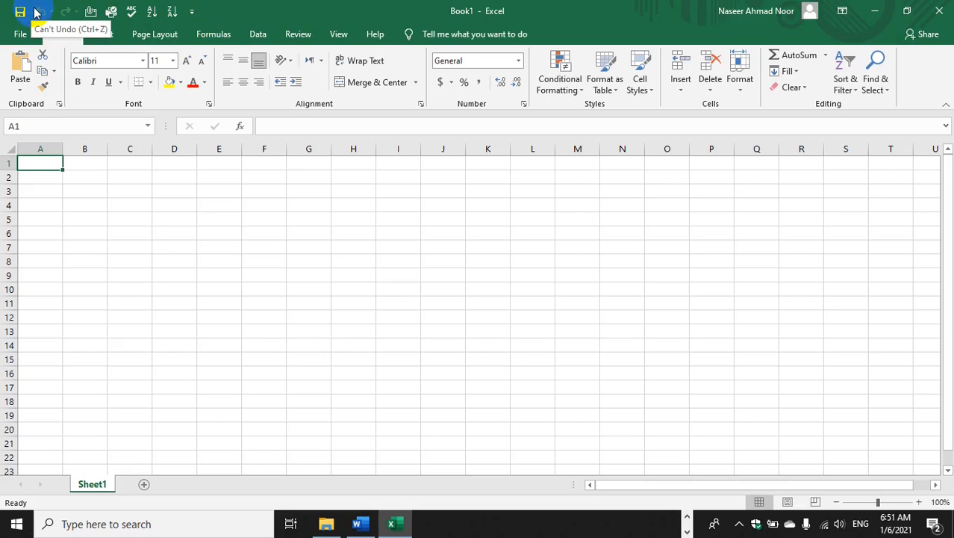
- Add the Print Preview and Print command to the Quick Access Toolbar
{"action": "left_click", "coordinate": [191, 11]}
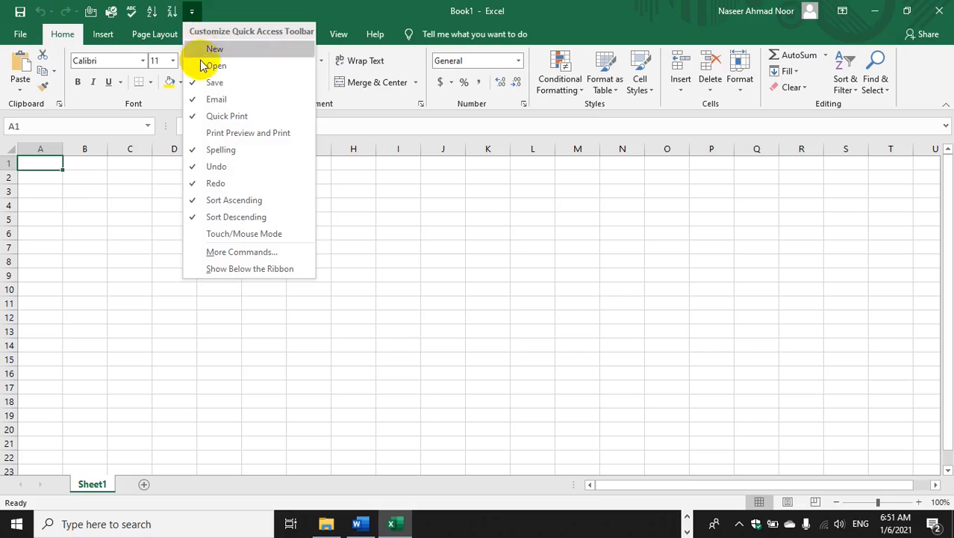
{"action": "left_click", "coordinate": [213, 132]}
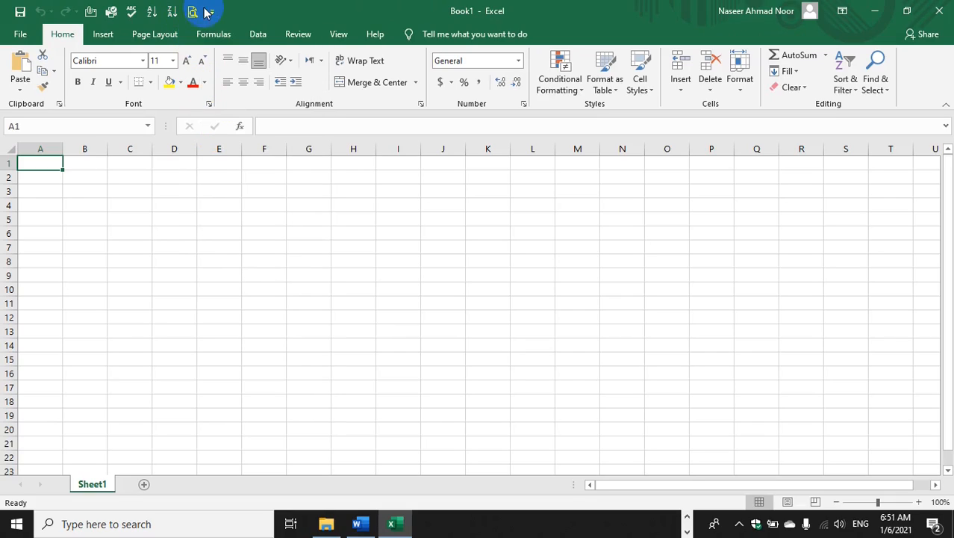
{"action": "left_click", "coordinate": [228, 233]}
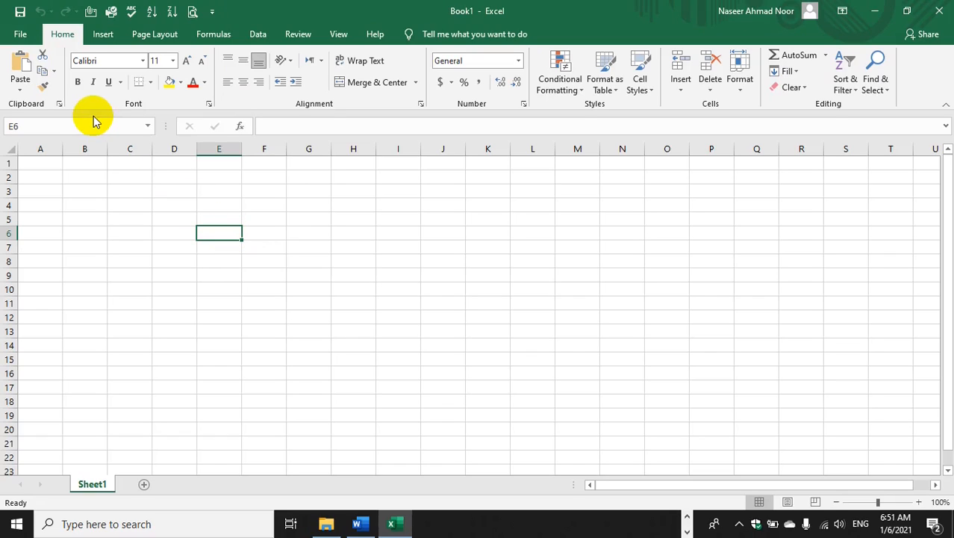
{"action": "left_click", "coordinate": [21, 34]}
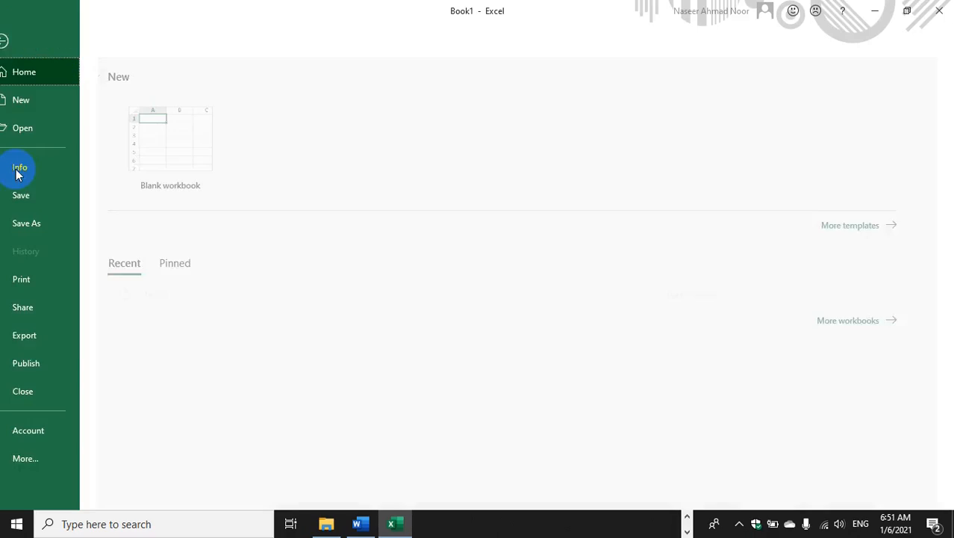
{"action": "left_click", "coordinate": [15, 36]}
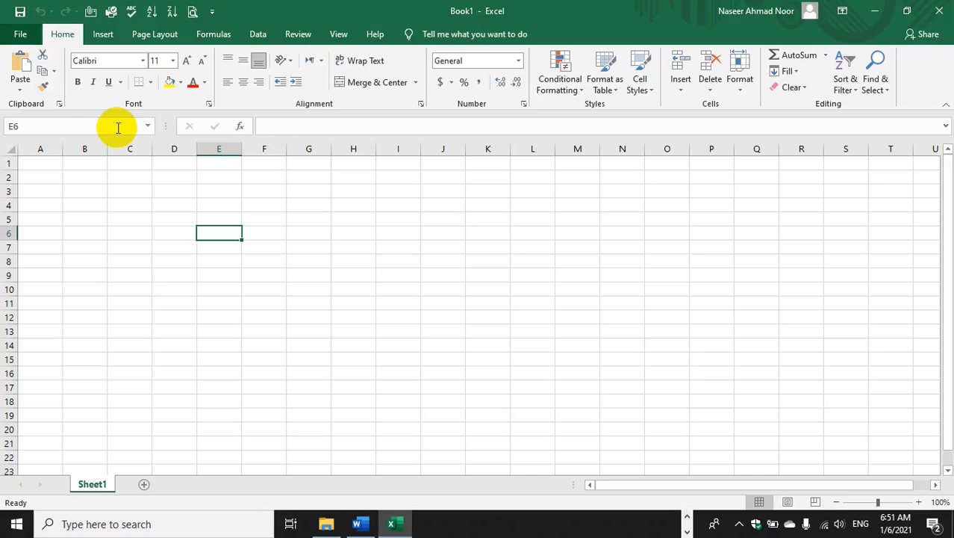
{"action": "left_click", "coordinate": [20, 15]}
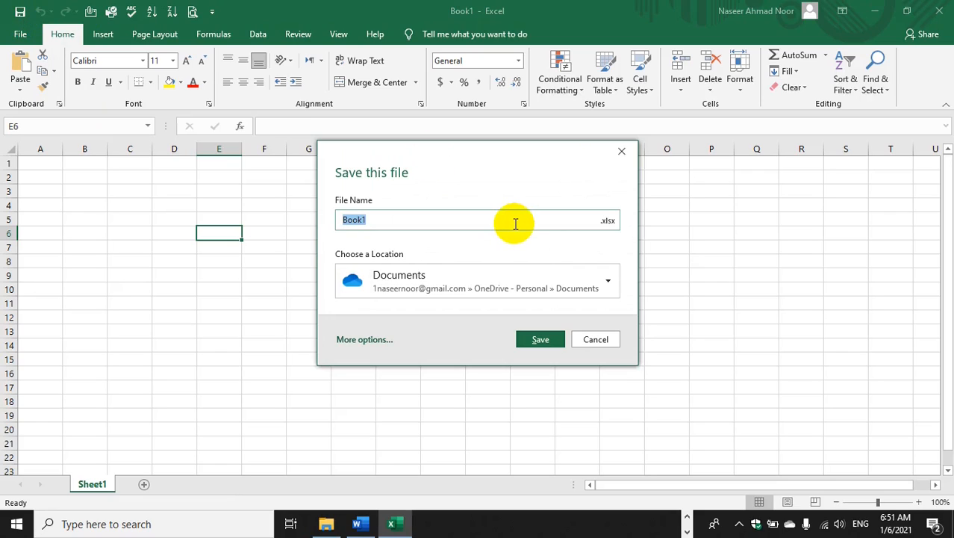
{"action": "left_click", "coordinate": [592, 339]}
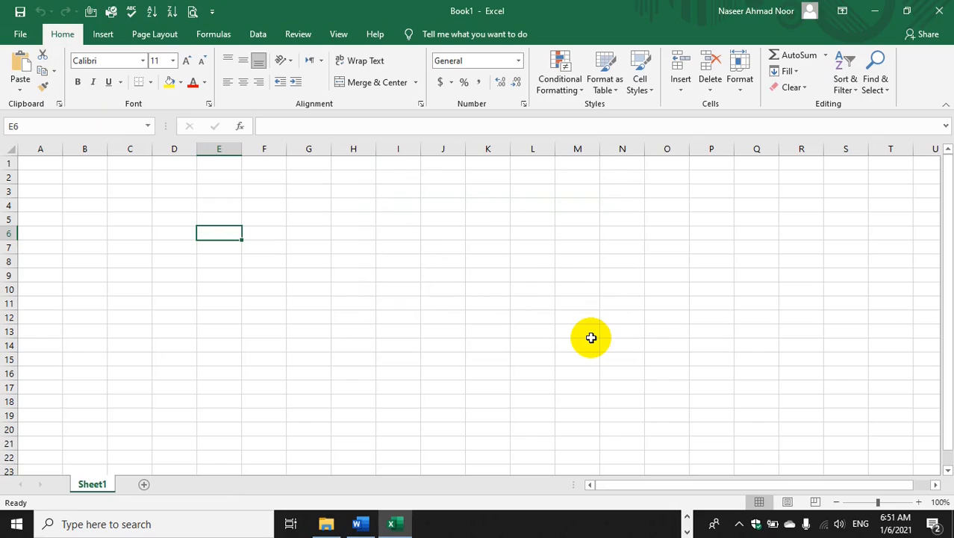
- Remove the Save and Email commands from the Quick Access Toolbar and select cell I13
{"action": "left_click", "coordinate": [212, 11]}
{"action": "left_click", "coordinate": [228, 82]}
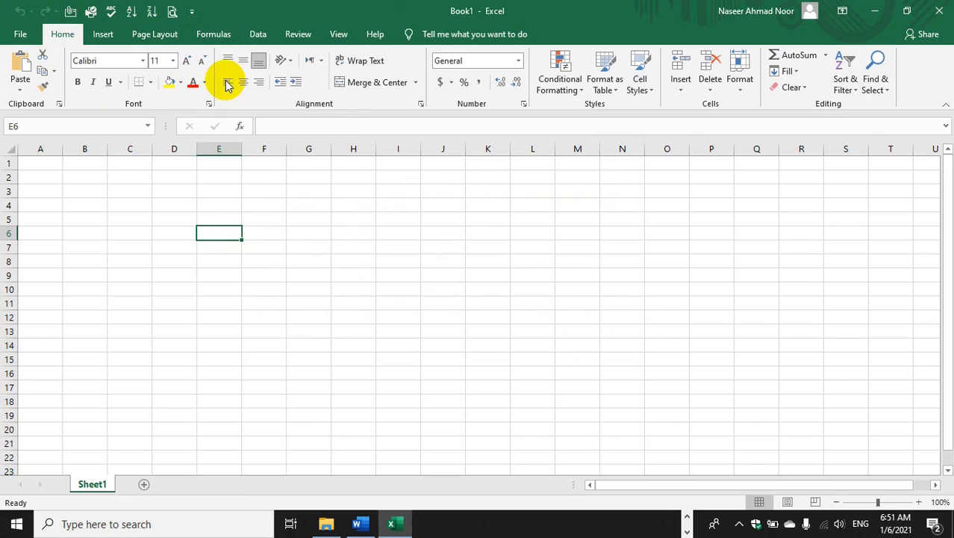
{"action": "left_click", "coordinate": [191, 11]}
{"action": "left_click", "coordinate": [218, 97]}
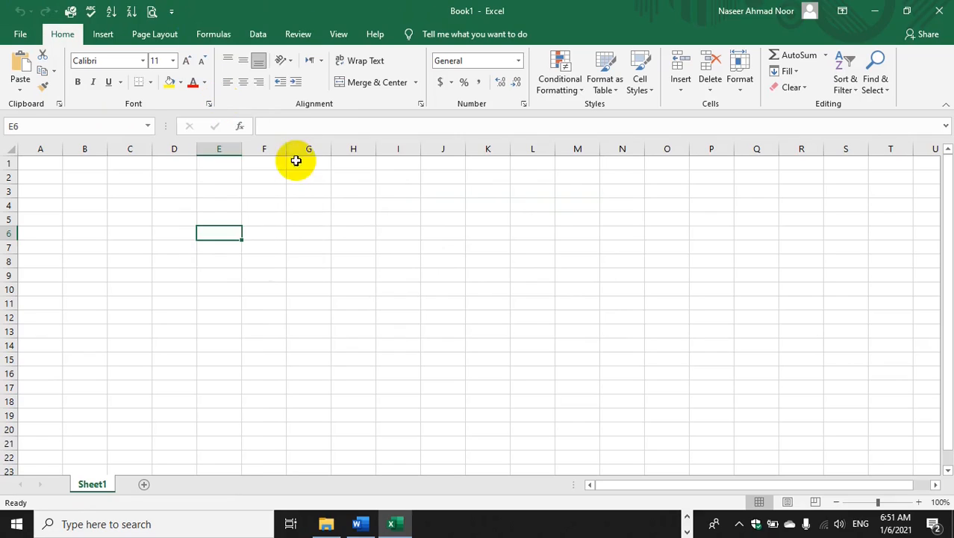
{"action": "left_click", "coordinate": [415, 330]}
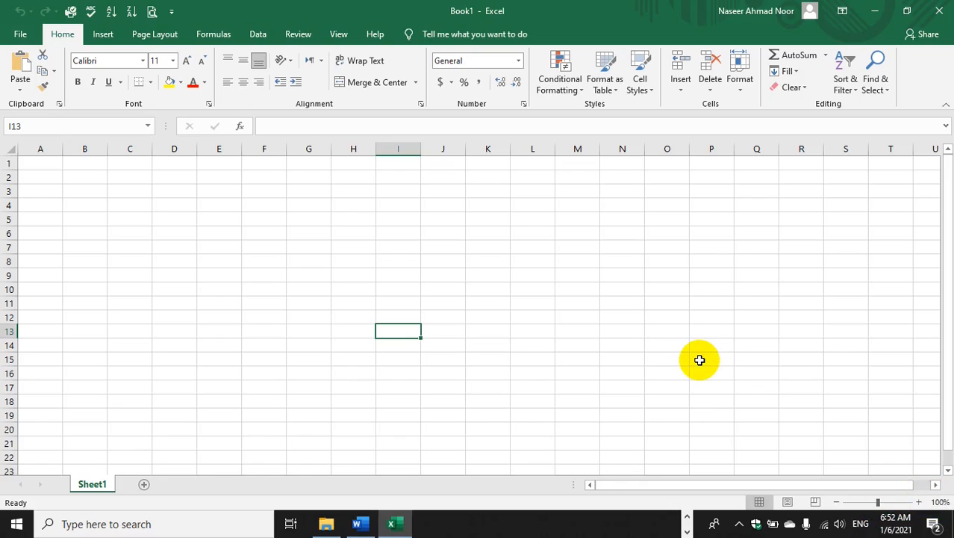
- View the worksheet at different magnifications, from 235% down to 10%, finishing at 100%
{"action": "scroll", "coordinate": [700, 360], "scroll_direction": "up", "scroll_amount": 8}
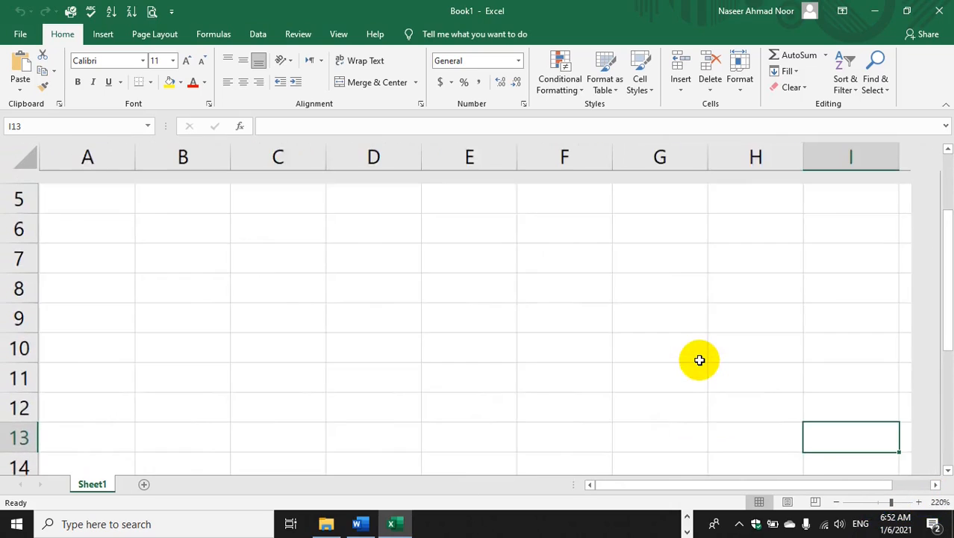
{"action": "scroll", "coordinate": [699, 360], "scroll_direction": "up", "scroll_amount": 1}
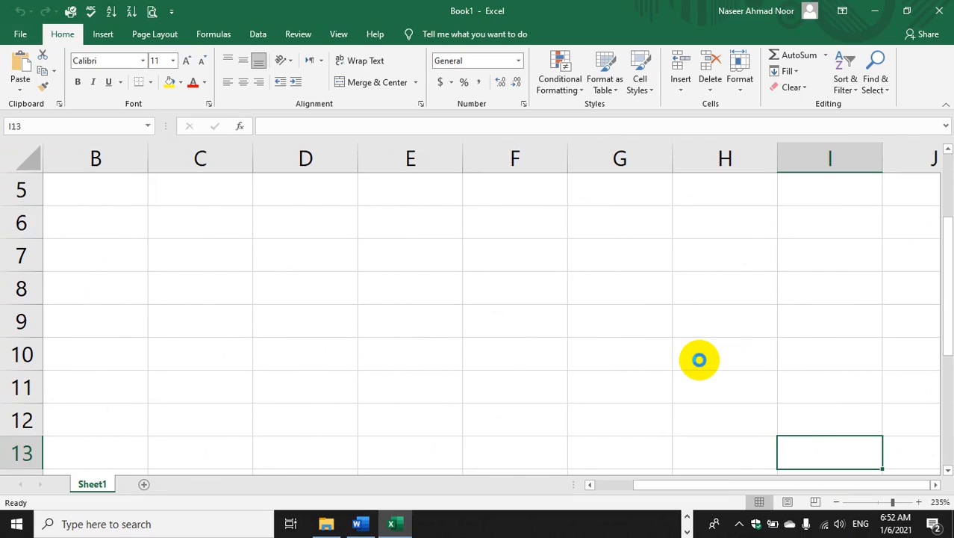
{"action": "scroll", "coordinate": [700, 360], "scroll_direction": "down", "scroll_amount": 13}
{"action": "scroll", "coordinate": [700, 360], "scroll_direction": "down", "scroll_amount": 2}
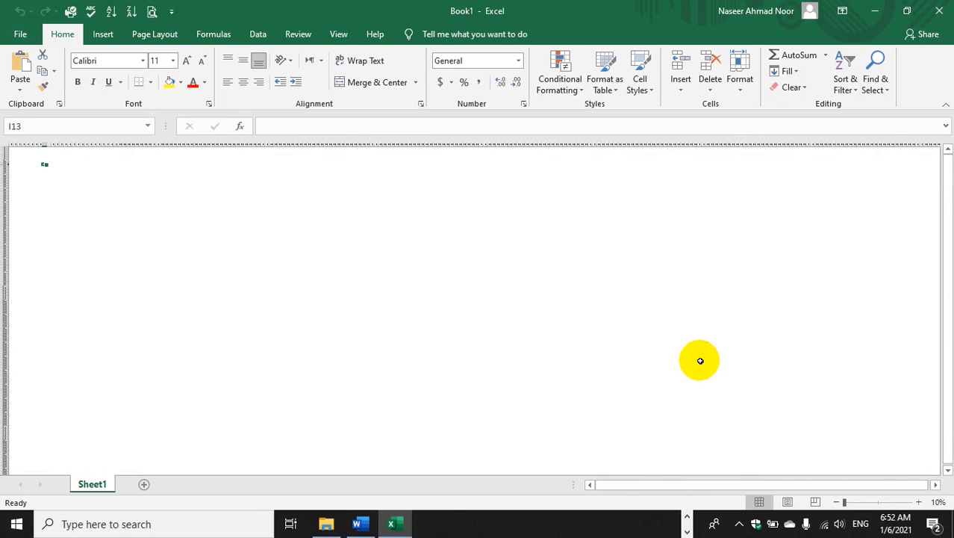
{"action": "scroll", "coordinate": [699, 360], "scroll_direction": "up", "scroll_amount": 2}
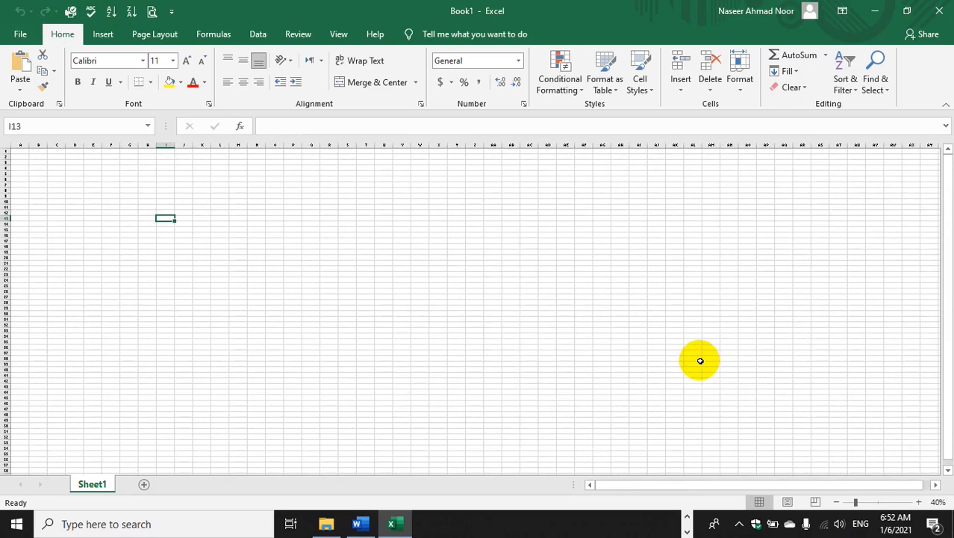
{"action": "scroll", "coordinate": [699, 361], "scroll_direction": "up", "scroll_amount": 1}
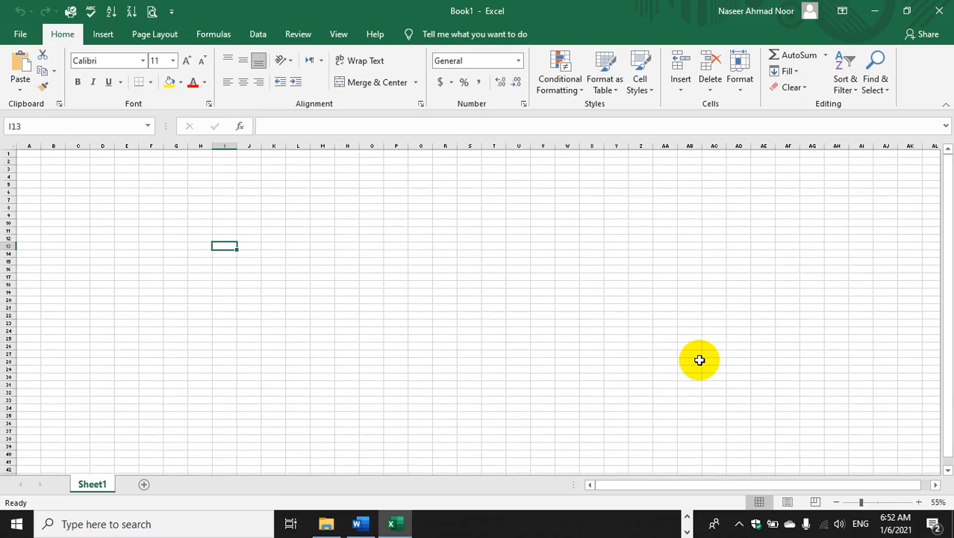
{"action": "scroll", "coordinate": [699, 360], "scroll_direction": "up", "scroll_amount": 3}
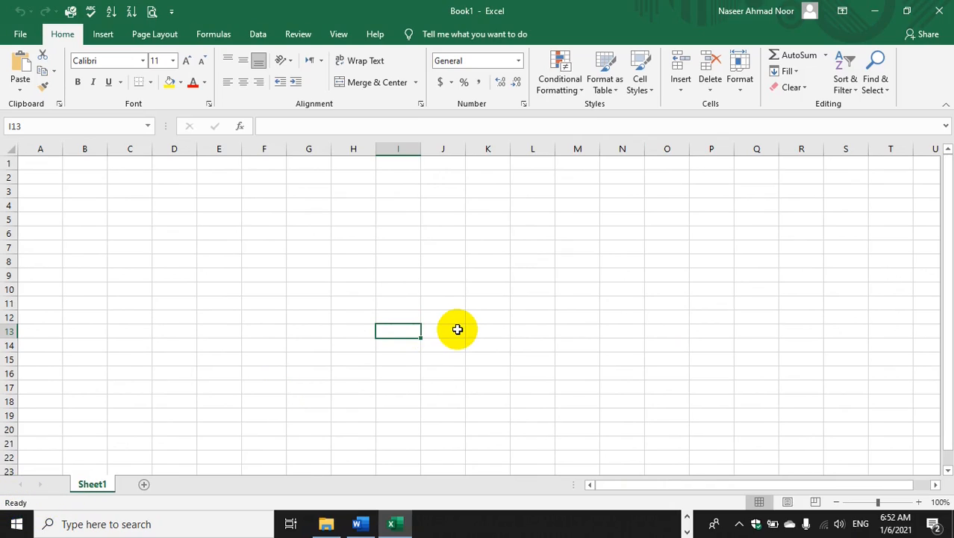
- Move the active cell down column I to I51 and return to the beginning of the sheet
{"action": "type", "text": ",L"}
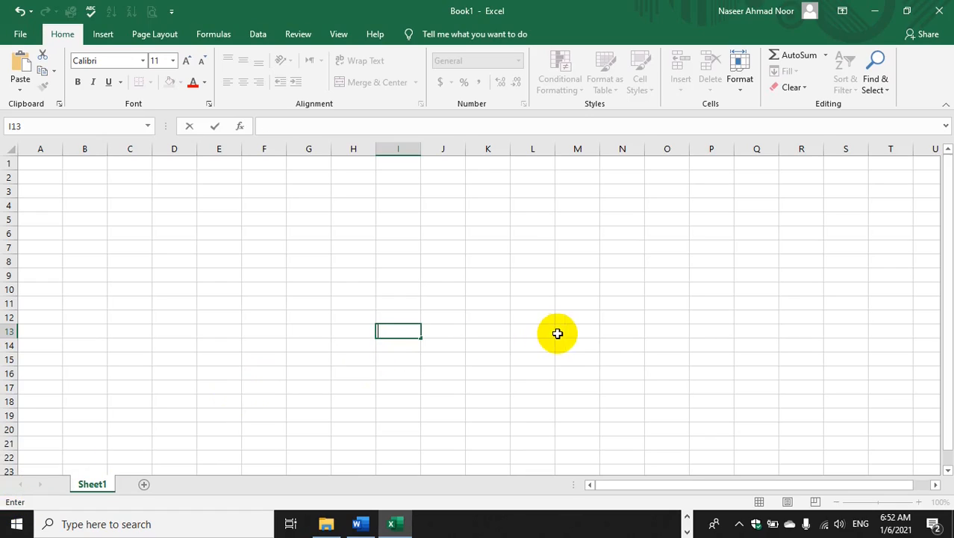
{"action": "left_click_drag", "start_coordinate": [947, 246], "coordinate": [947, 270]}
{"action": "key", "text": "Return"}
{"action": "key", "text": "Return"}
{"action": "key", "text": "Return"}
{"action": "key", "text": "Return"}
{"action": "key", "text": "Return"}
{"action": "key", "text": "Return"}
{"action": "key", "text": "Return"}
{"action": "key", "text": "Return"}
{"action": "key", "text": "Return"}
{"action": "key", "text": "Return"}
{"action": "key", "text": "Return"}
{"action": "key", "text": "Return"}
{"action": "key", "text": "Return"}
{"action": "key", "text": "Return"}
{"action": "key", "text": "Return"}
{"action": "key", "text": "Return"}
{"action": "key", "text": "Return"}
{"action": "key", "text": "Return"}
{"action": "key", "text": "Return"}
{"action": "key", "text": "Return"}
{"action": "key", "text": "Return"}
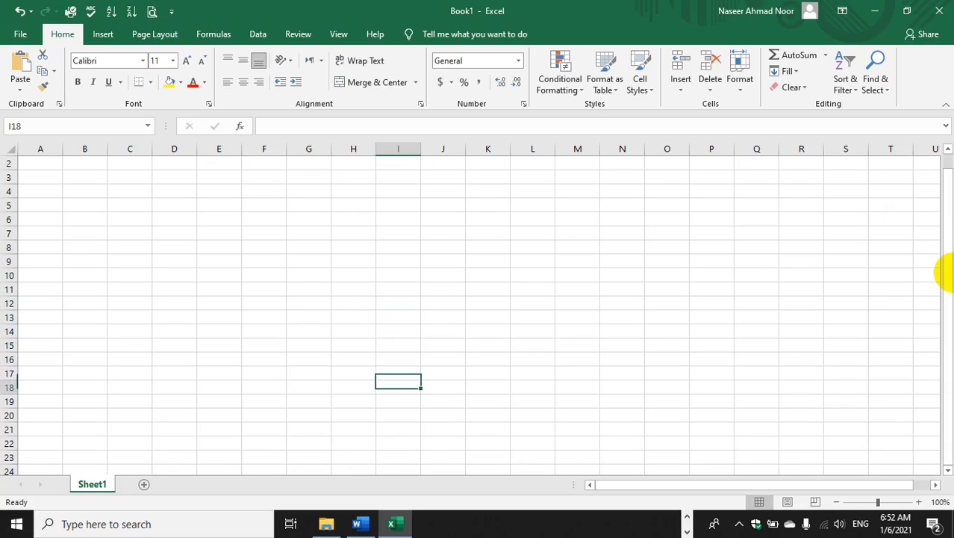
{"action": "key", "text": "Return"}
{"action": "key", "text": "Return"}
{"action": "key", "text": "Return"}
{"action": "key", "text": "Return"}
{"action": "key", "text": "Return"}
{"action": "key", "text": "Return"}
{"action": "key", "text": "Return"}
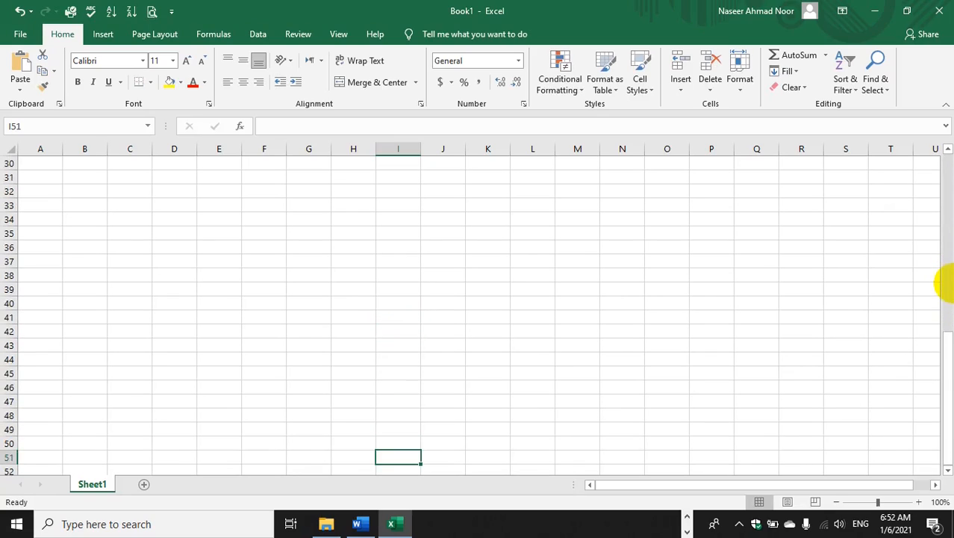
{"action": "left_click_drag", "start_coordinate": [948, 371], "coordinate": [949, 190]}
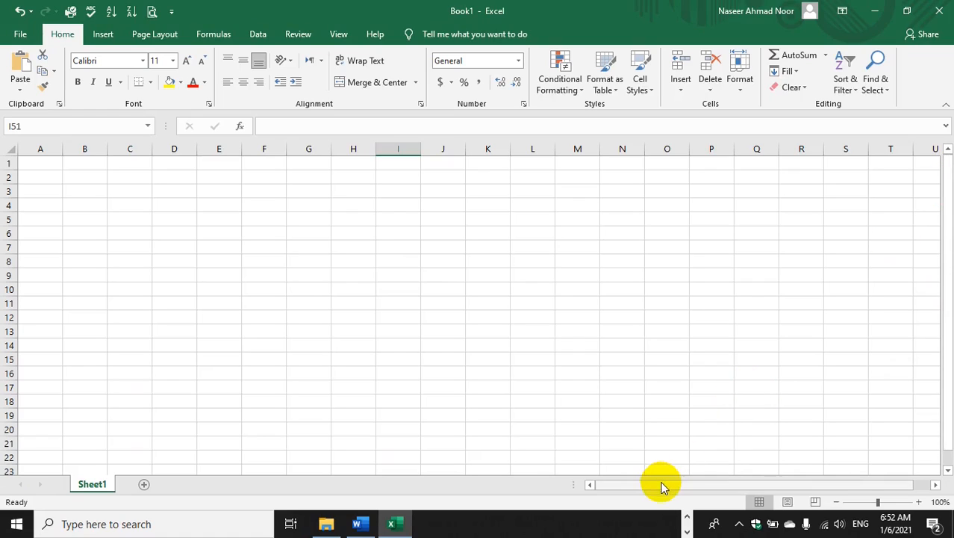
{"action": "left_click_drag", "start_coordinate": [662, 484], "coordinate": [639, 468]}
- Open cell I12 for editing in the formula bar after trying the same with G12
{"action": "left_click", "coordinate": [317, 321]}
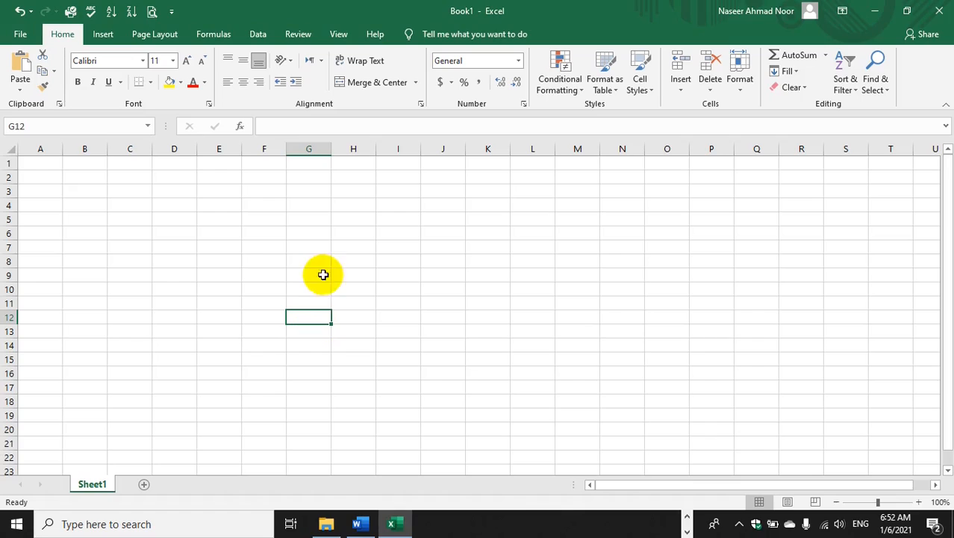
{"action": "left_click", "coordinate": [372, 128]}
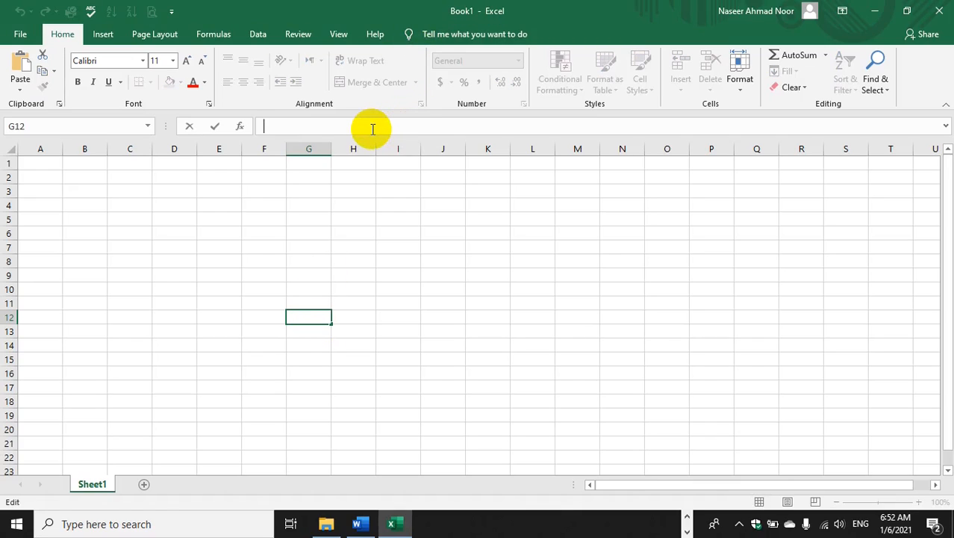
{"action": "left_click", "coordinate": [409, 317]}
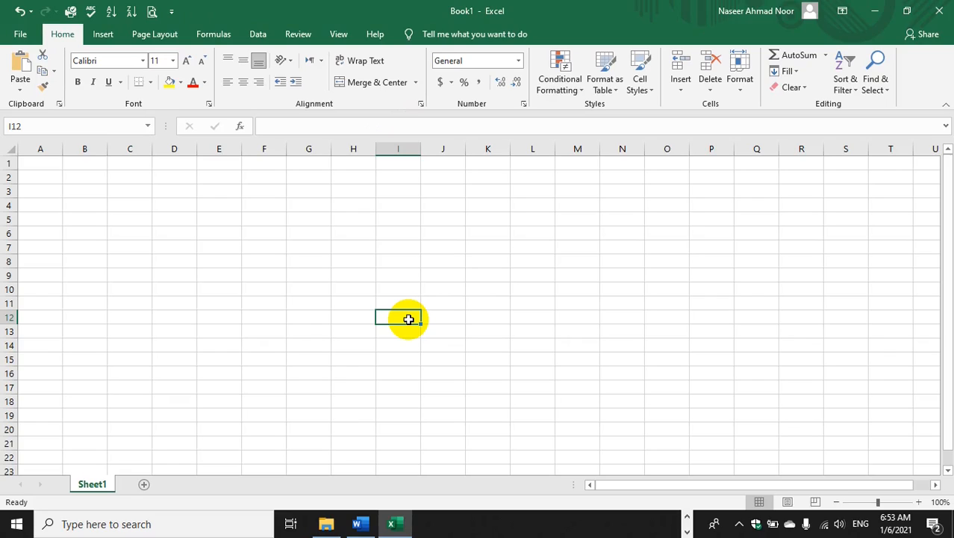
{"action": "left_click", "coordinate": [382, 128]}
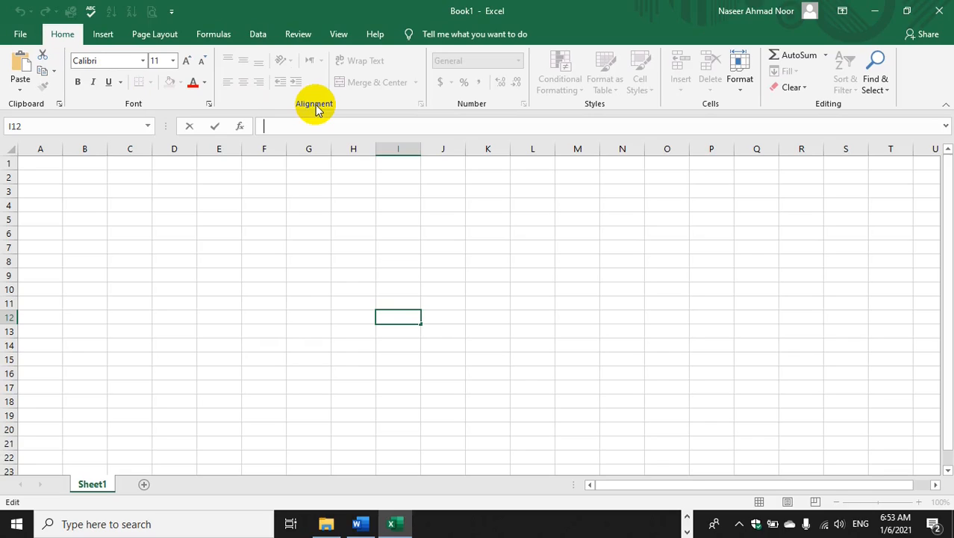
{"action": "left_click", "coordinate": [103, 33]}
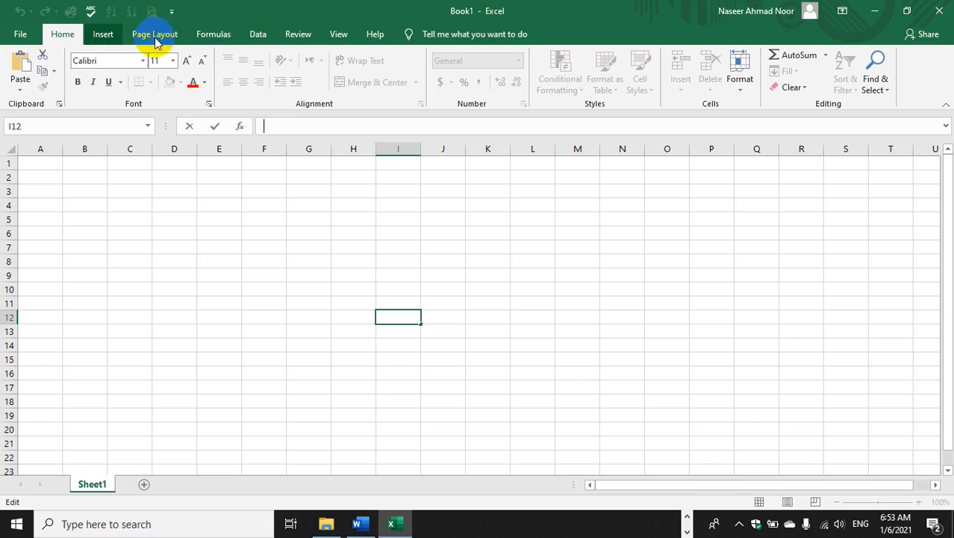
{"action": "left_click", "coordinate": [179, 37]}
{"action": "left_click", "coordinate": [224, 36]}
{"action": "left_click", "coordinate": [256, 34]}
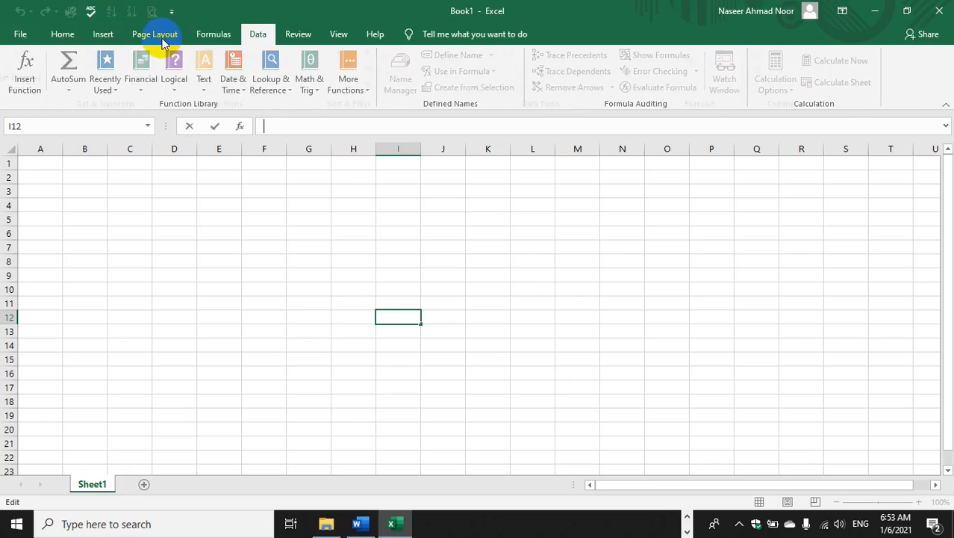
{"action": "left_click", "coordinate": [153, 35]}
{"action": "left_click", "coordinate": [64, 34]}
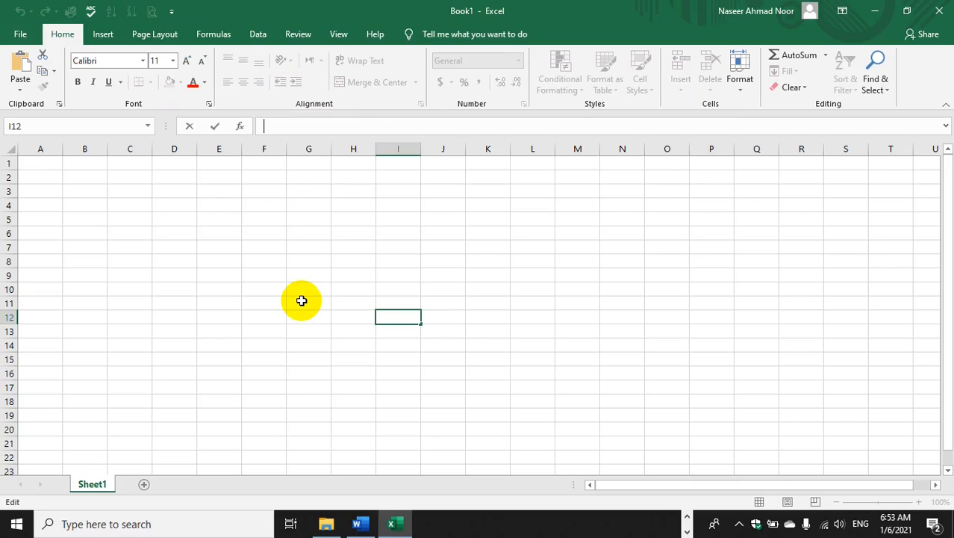
- Enter "SPREED SHEET" in cell I12 and clear the cell's content again
{"action": "type", "text": "SPREED SHEET"}
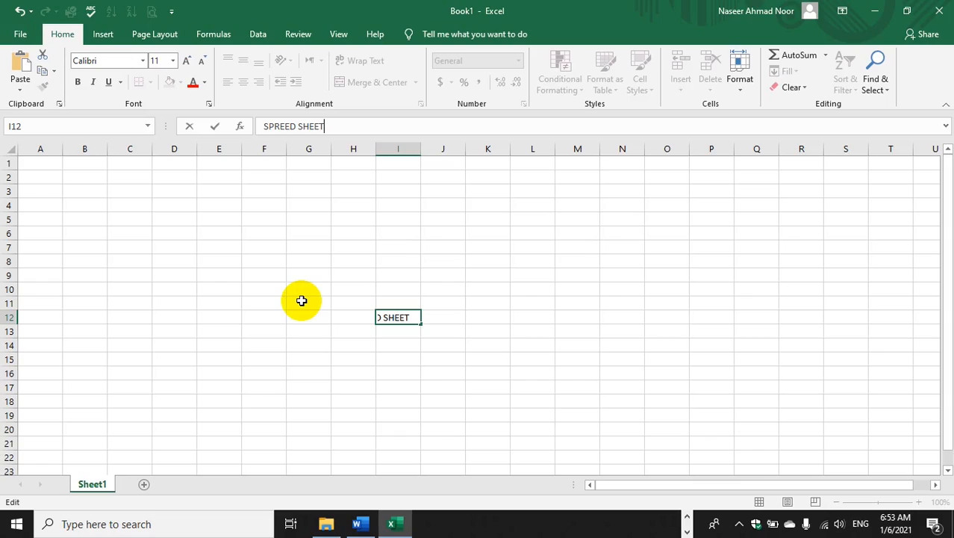
{"action": "left_click", "coordinate": [365, 344]}
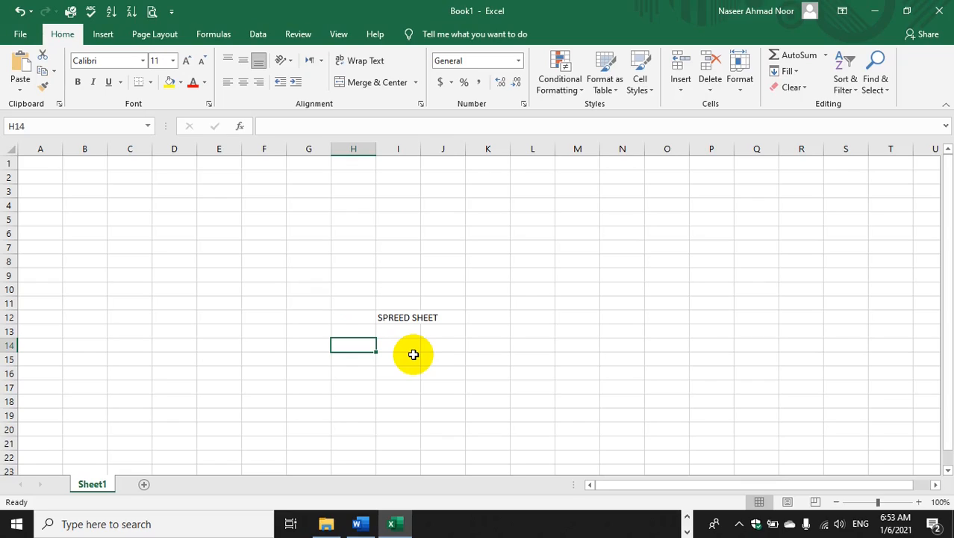
{"action": "left_click", "coordinate": [407, 318]}
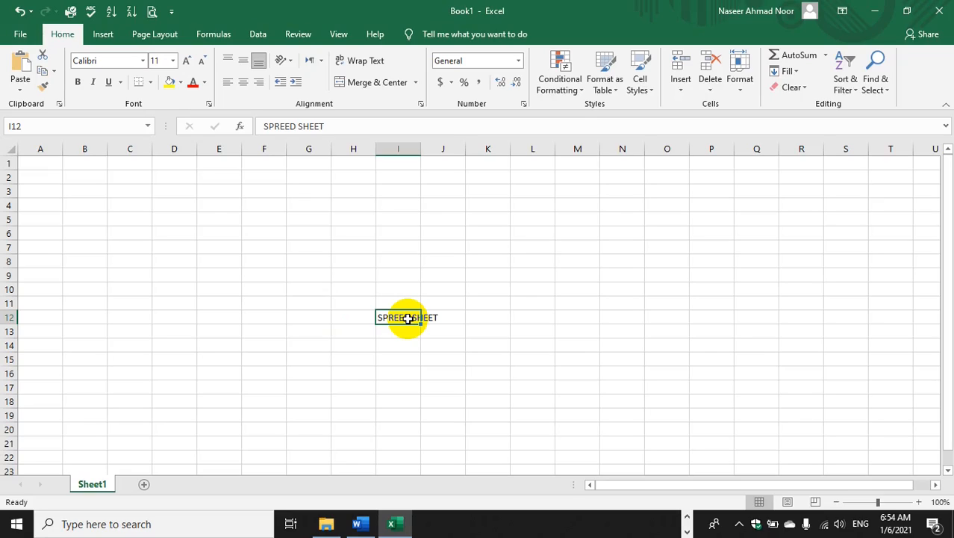
{"action": "key", "text": "BackSpace"}
{"action": "left_click", "coordinate": [402, 286]}
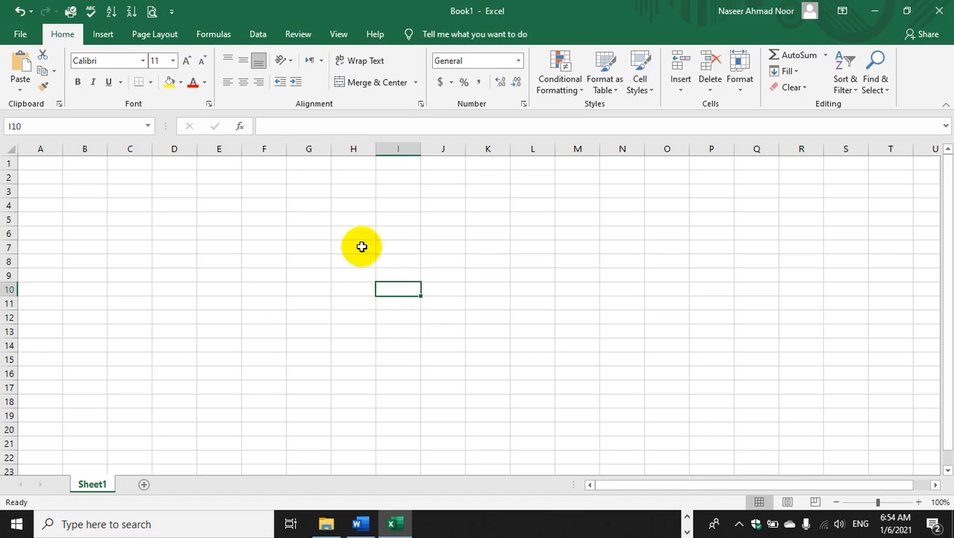
- Select the cell range E7:J16 as a block, finishing with only cell F11 selected
{"action": "left_click", "coordinate": [326, 259]}
{"action": "left_click", "coordinate": [340, 291]}
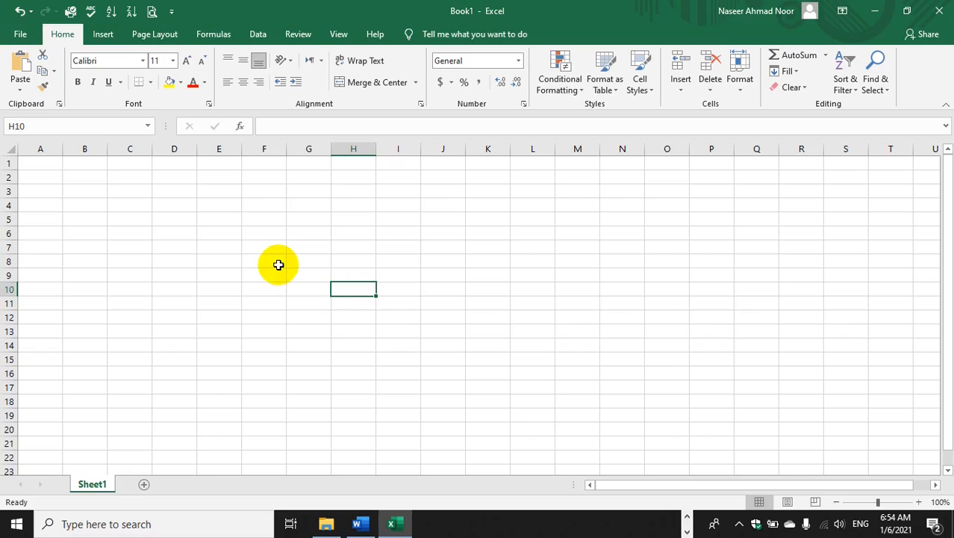
{"action": "left_click_drag", "start_coordinate": [226, 247], "coordinate": [456, 369]}
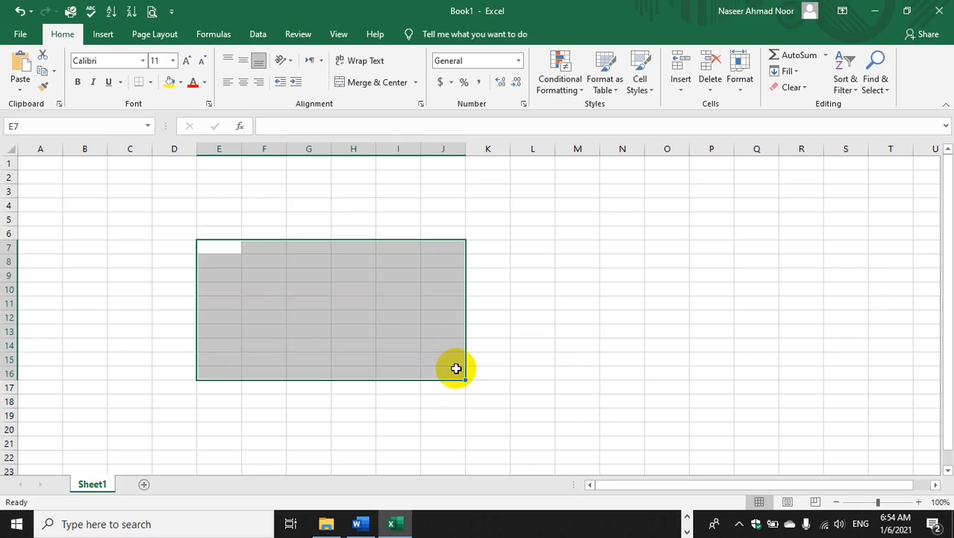
{"action": "left_click", "coordinate": [504, 331]}
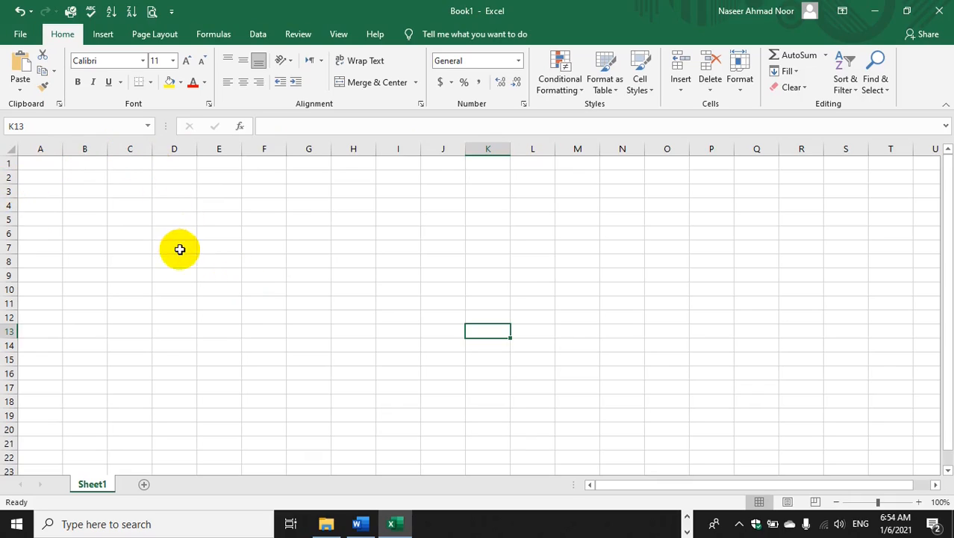
{"action": "left_click", "coordinate": [275, 306]}
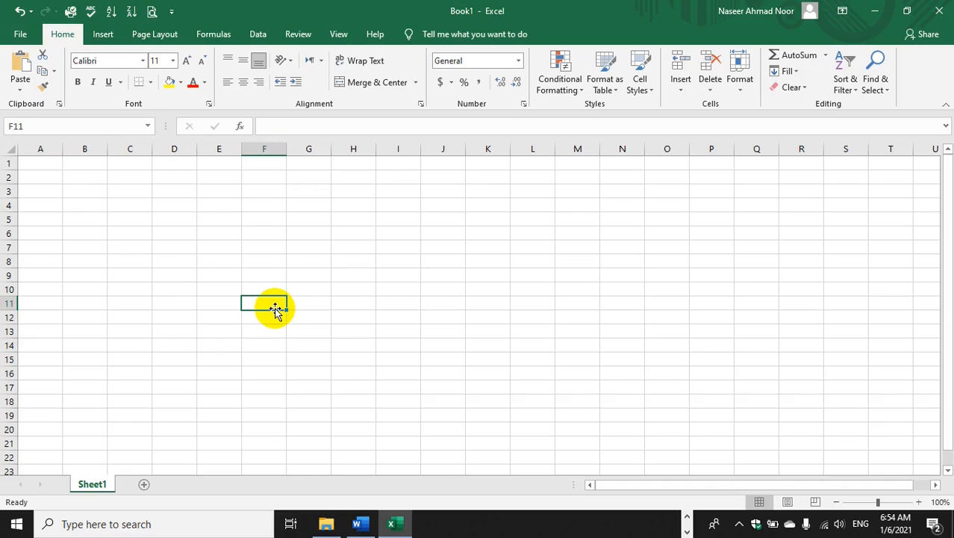
- Browse the sheet far down past row 421 and across to column FH, then select cell FH439
{"action": "left_click", "coordinate": [195, 268]}
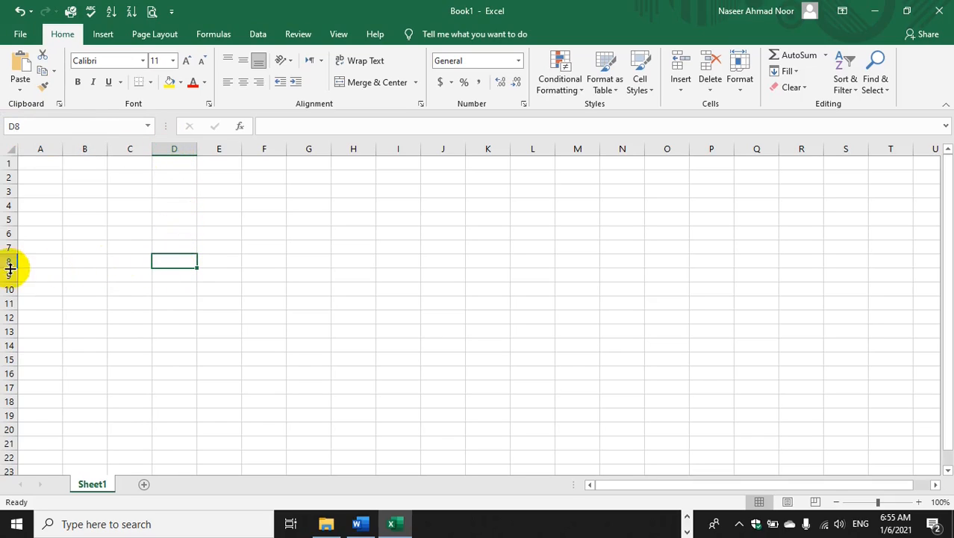
{"action": "left_click", "coordinate": [345, 306]}
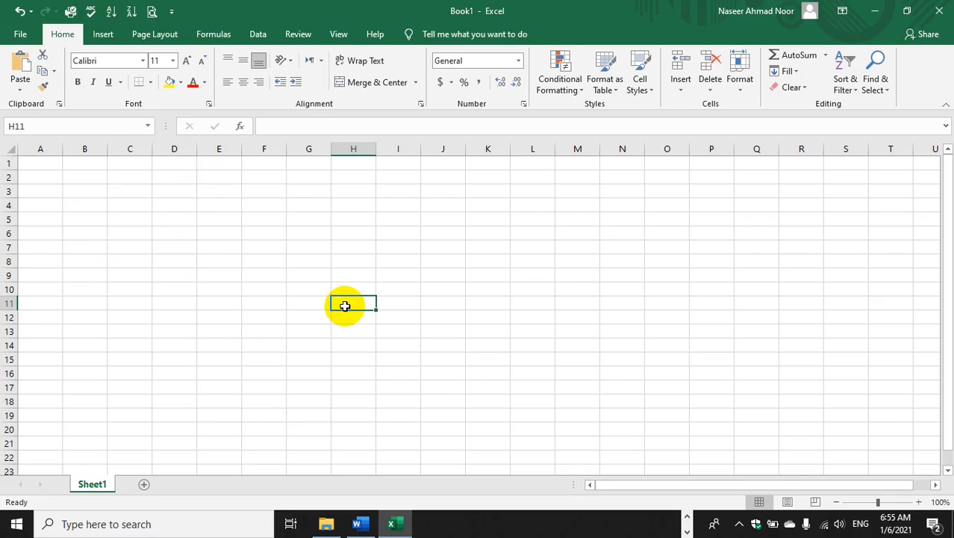
{"action": "scroll", "coordinate": [639, 312], "scroll_direction": "down", "scroll_amount": 20}
{"action": "scroll", "coordinate": [645, 311], "scroll_direction": "down", "scroll_amount": 20}
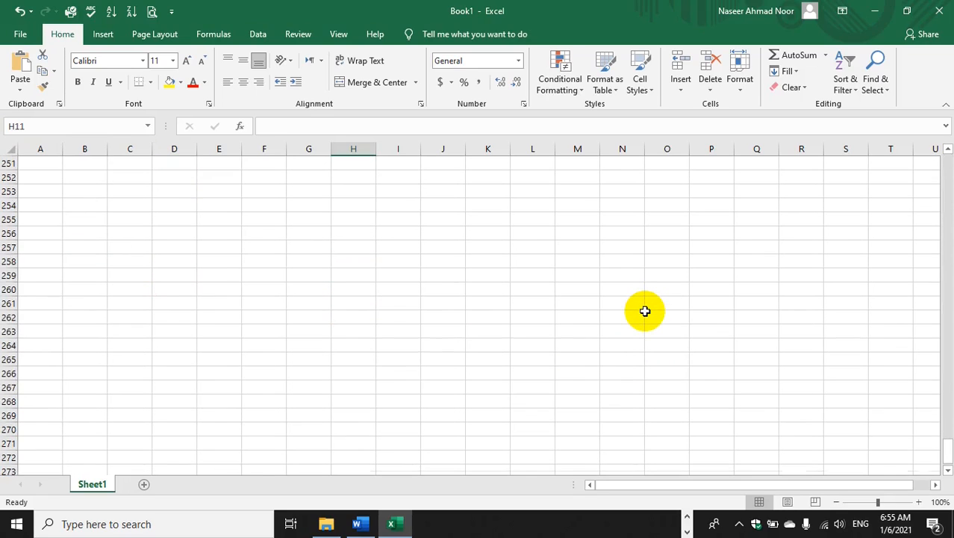
{"action": "scroll", "coordinate": [645, 311], "scroll_direction": "right", "scroll_amount": 3}
{"action": "scroll", "coordinate": [645, 310], "scroll_direction": "right", "scroll_amount": 20}
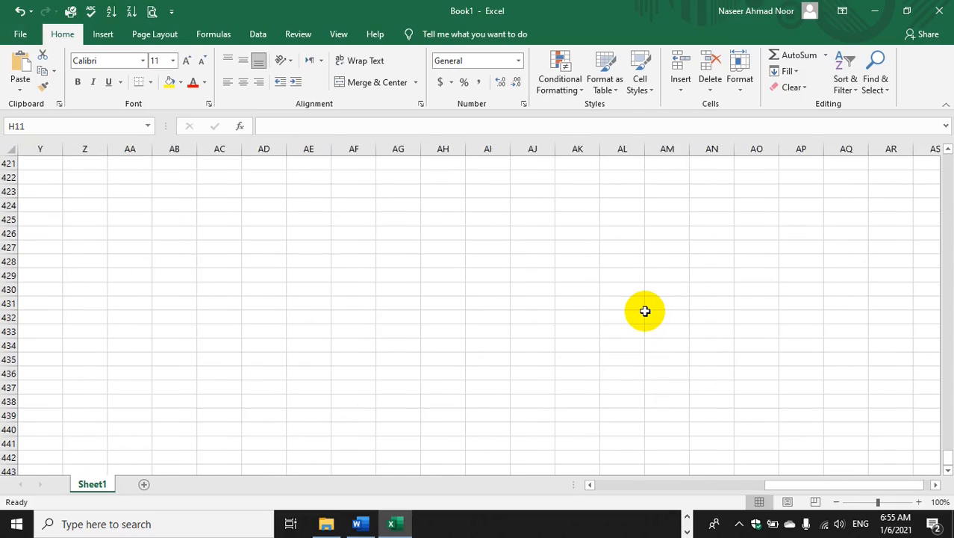
{"action": "scroll", "coordinate": [645, 310], "scroll_direction": "right", "scroll_amount": 10}
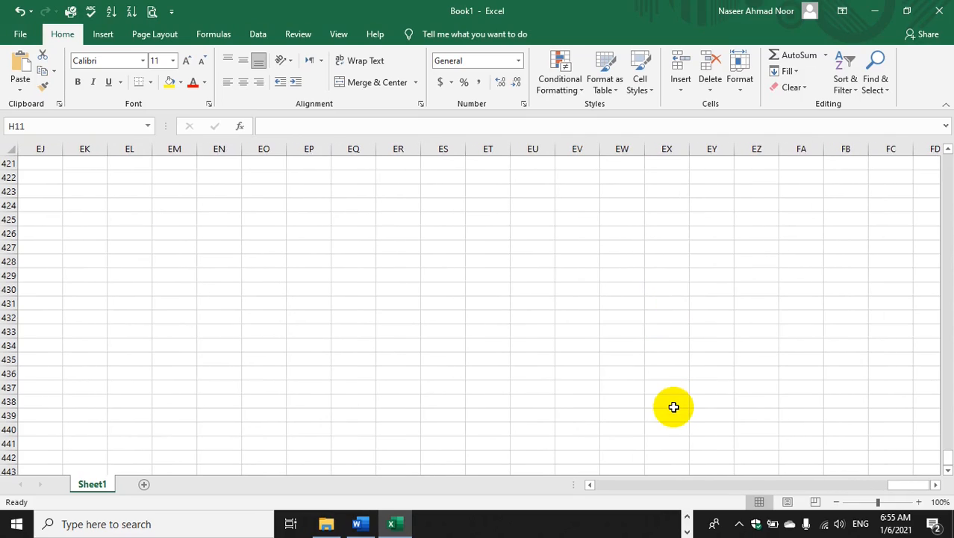
{"action": "left_click", "coordinate": [673, 413]}
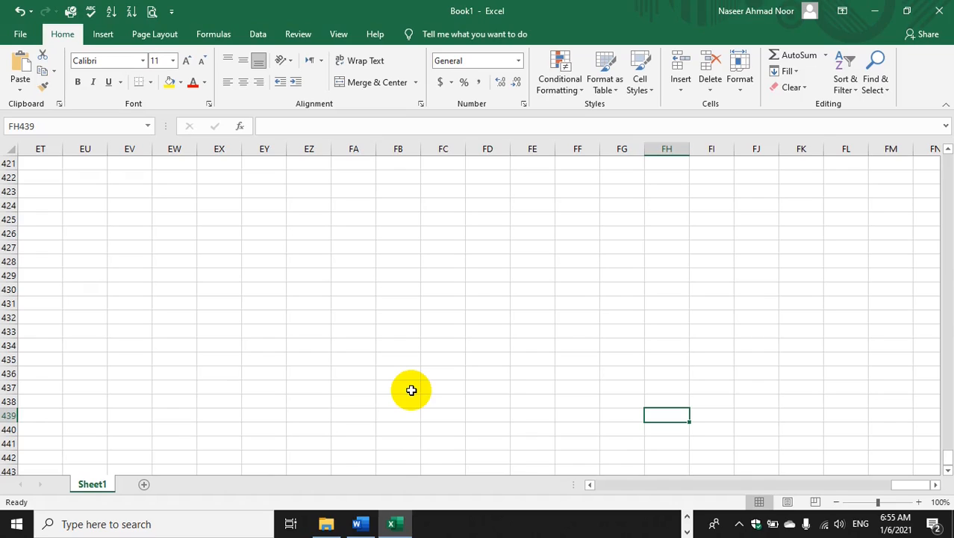
- Return to column A, select cell H432 and go back up to row 1 of the sheet
{"action": "scroll", "coordinate": [411, 389], "scroll_direction": "left", "scroll_amount": 20}
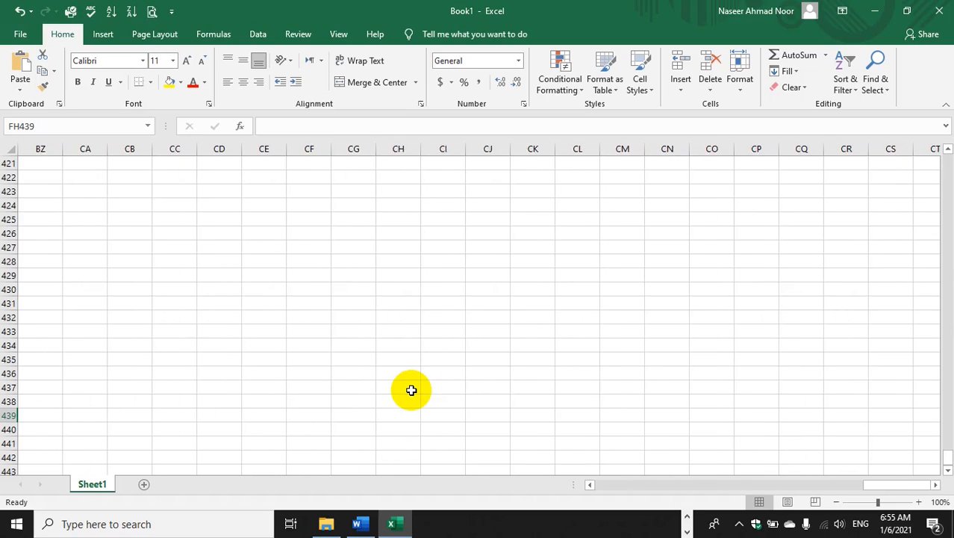
{"action": "scroll", "coordinate": [411, 389], "scroll_direction": "left", "scroll_amount": 10}
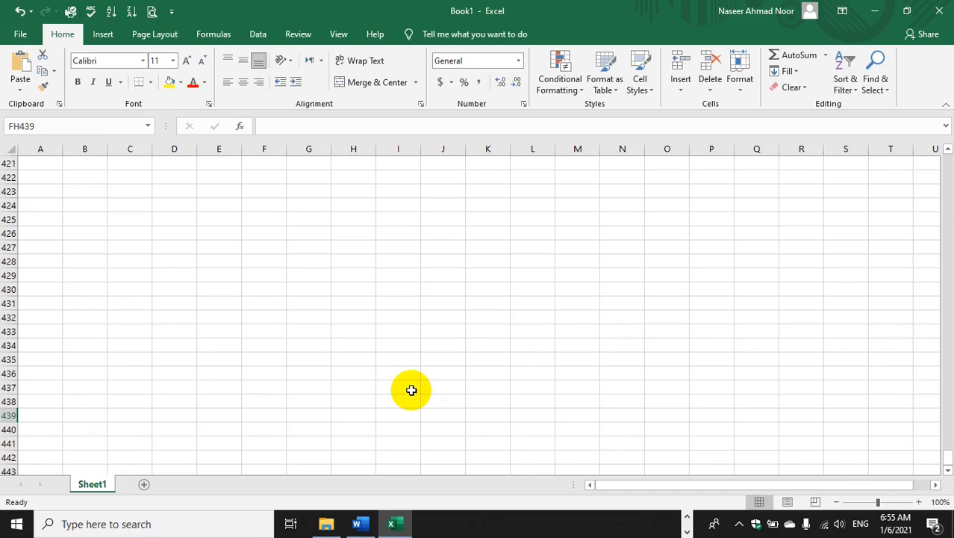
{"action": "left_click", "coordinate": [372, 317]}
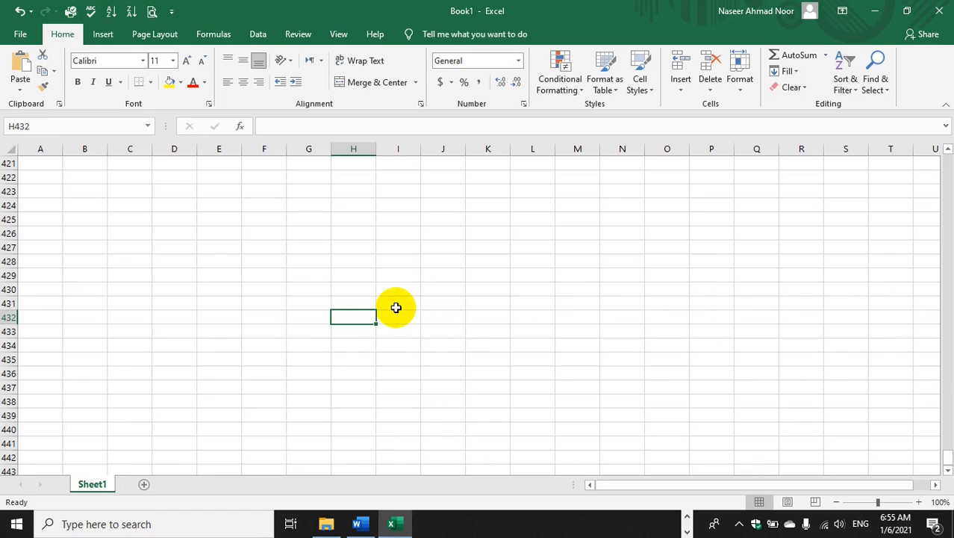
{"action": "scroll", "coordinate": [396, 308], "scroll_direction": "up", "scroll_amount": 20}
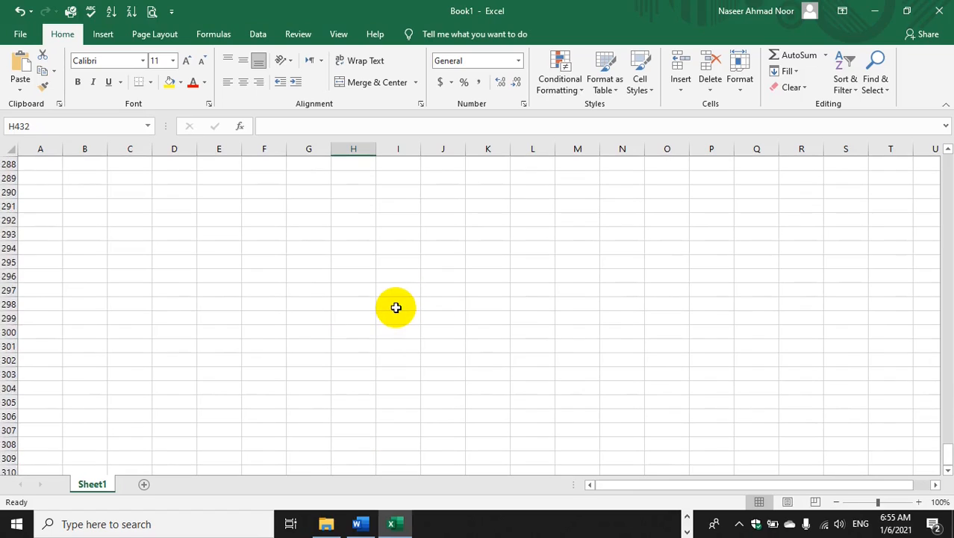
{"action": "scroll", "coordinate": [395, 308], "scroll_direction": "up", "scroll_amount": 15}
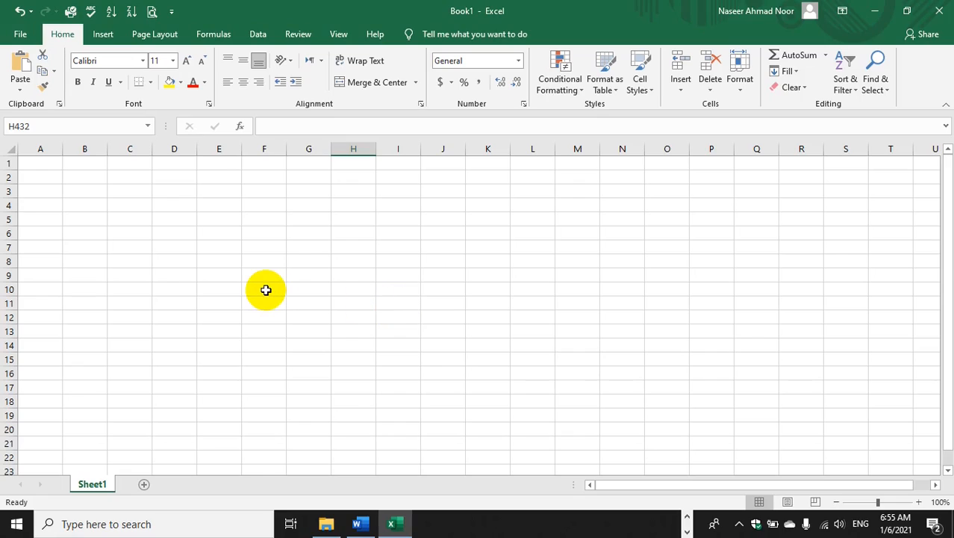
- Apply All Borders to the cell range E7:M18 and undo the borders again
{"action": "left_click_drag", "start_coordinate": [213, 251], "coordinate": [587, 402]}
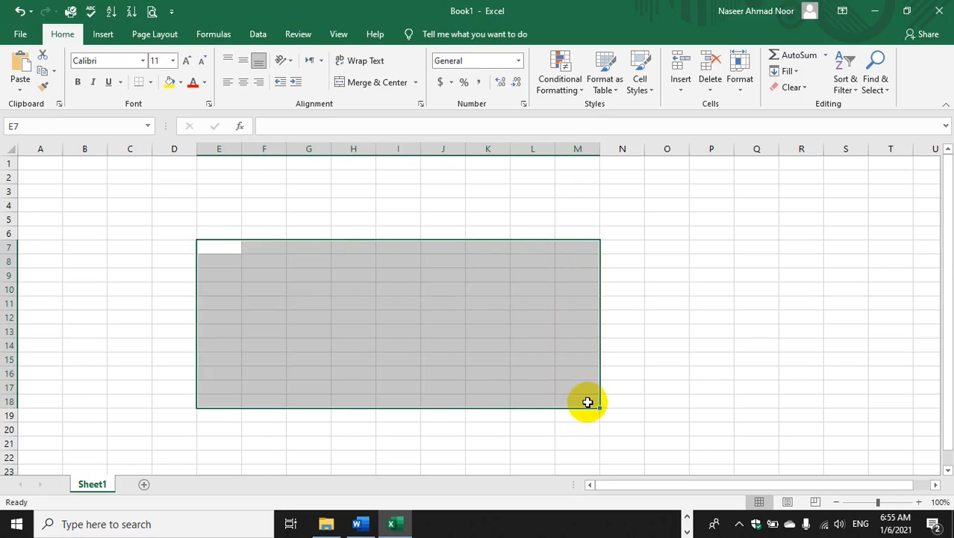
{"action": "left_click", "coordinate": [150, 82]}
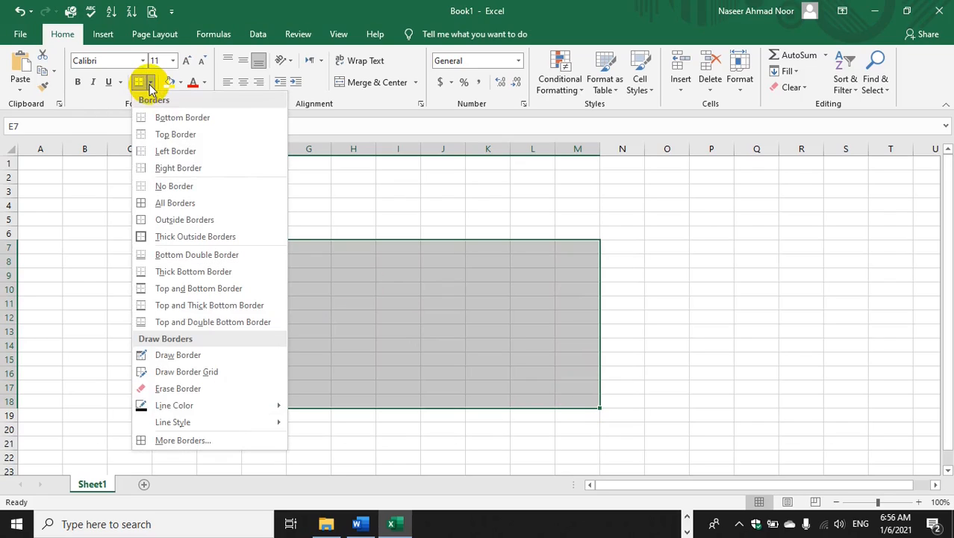
{"action": "left_click", "coordinate": [173, 209]}
{"action": "left_click", "coordinate": [677, 344]}
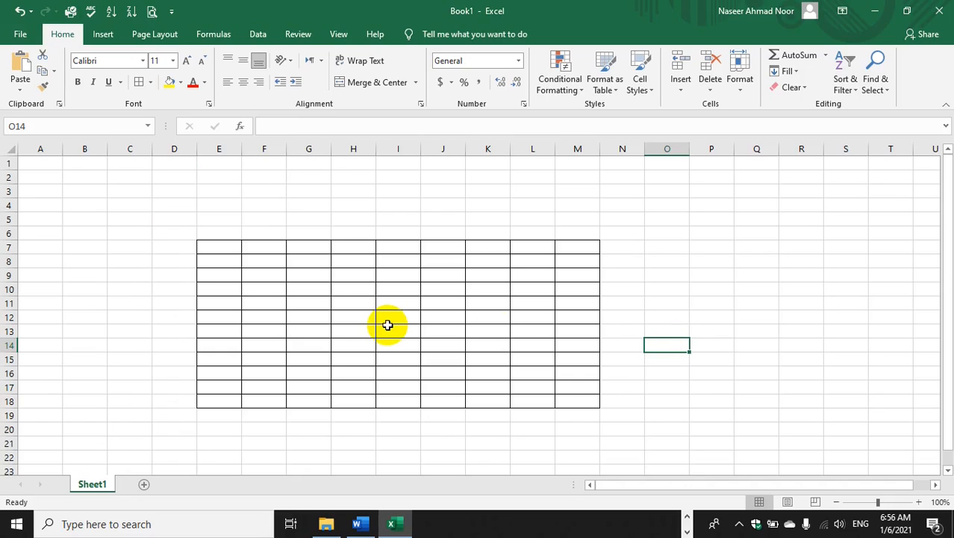
{"action": "key", "text": "ctrl+z"}
{"action": "left_click", "coordinate": [490, 321]}
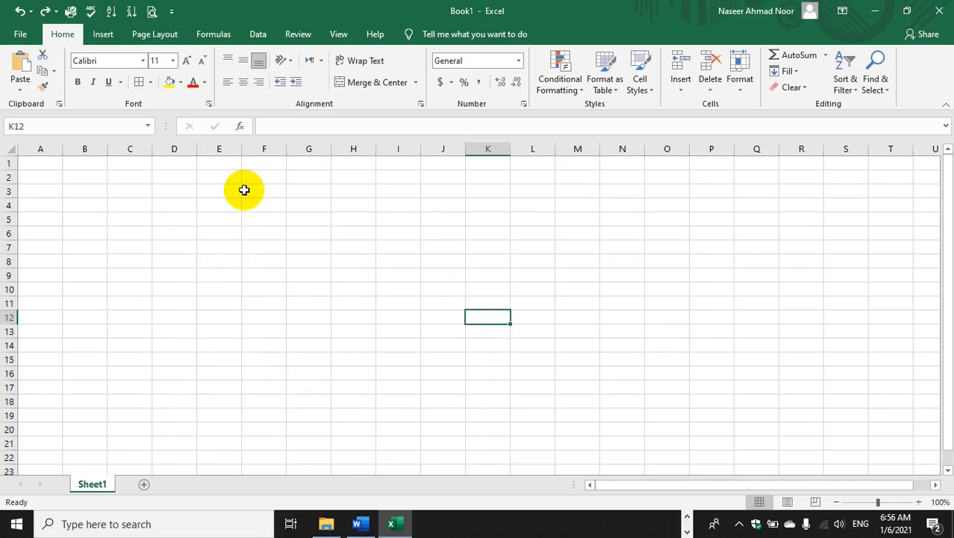
- Examine the paste options with the range B6:G16 selected and the Format Painter description with F9:H13 selected
{"action": "left_click", "coordinate": [168, 207]}
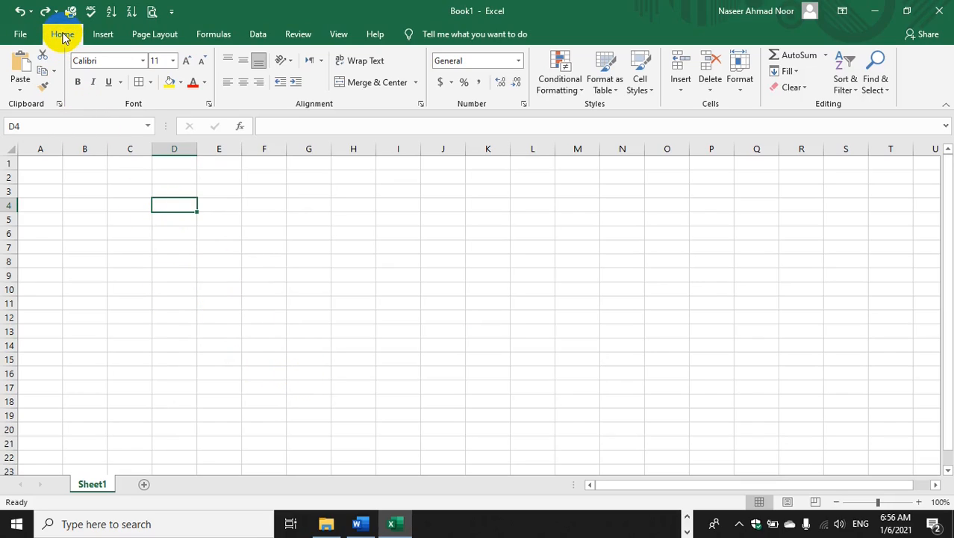
{"action": "left_click", "coordinate": [252, 317]}
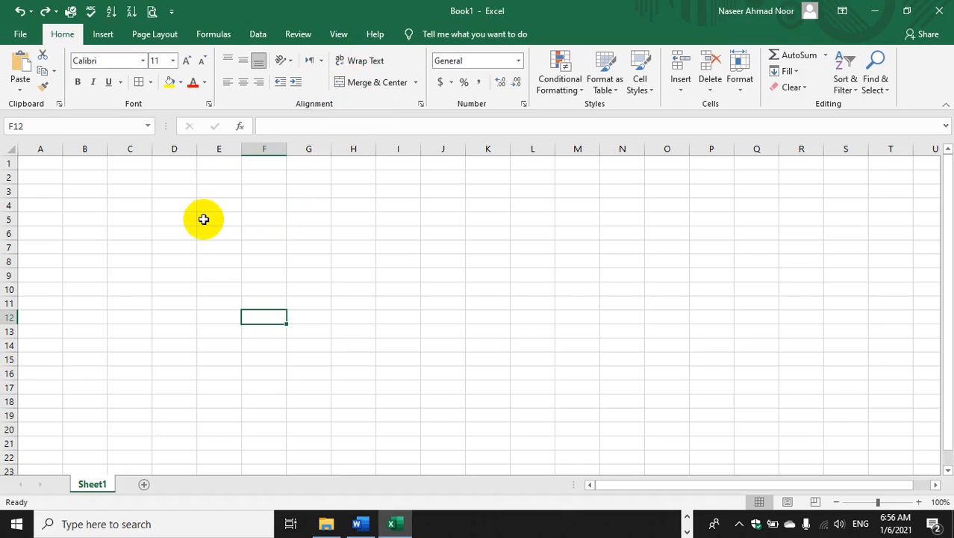
{"action": "left_click", "coordinate": [201, 250]}
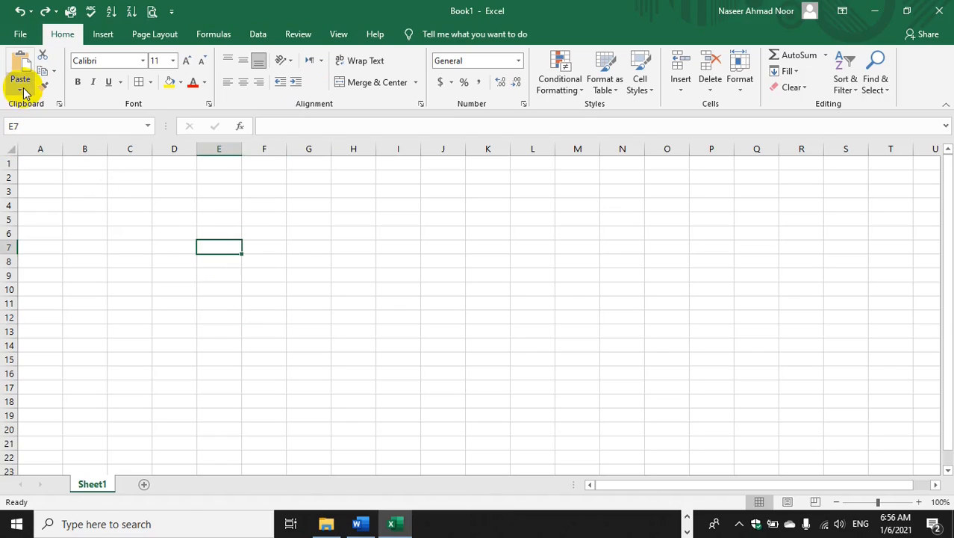
{"action": "left_click_drag", "start_coordinate": [96, 230], "coordinate": [315, 370]}
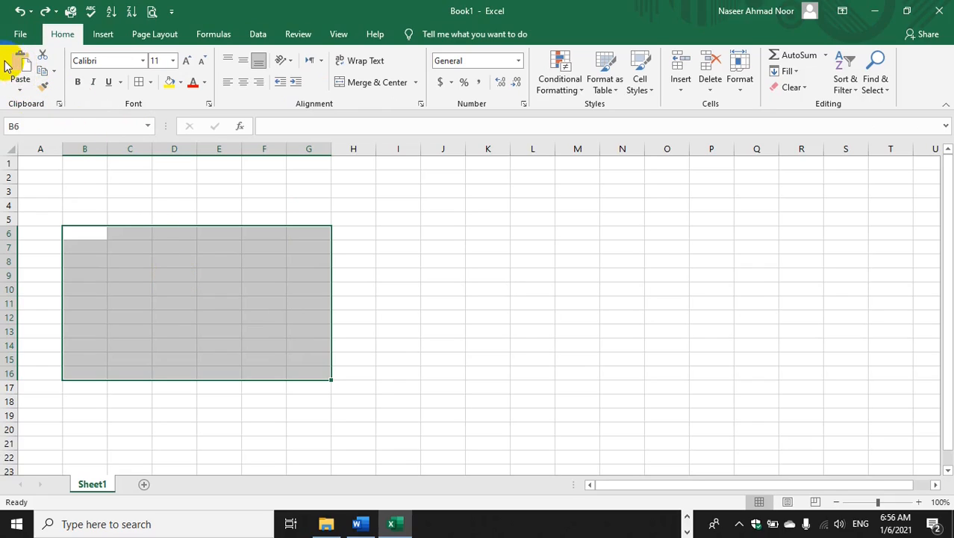
{"action": "left_click", "coordinate": [20, 88]}
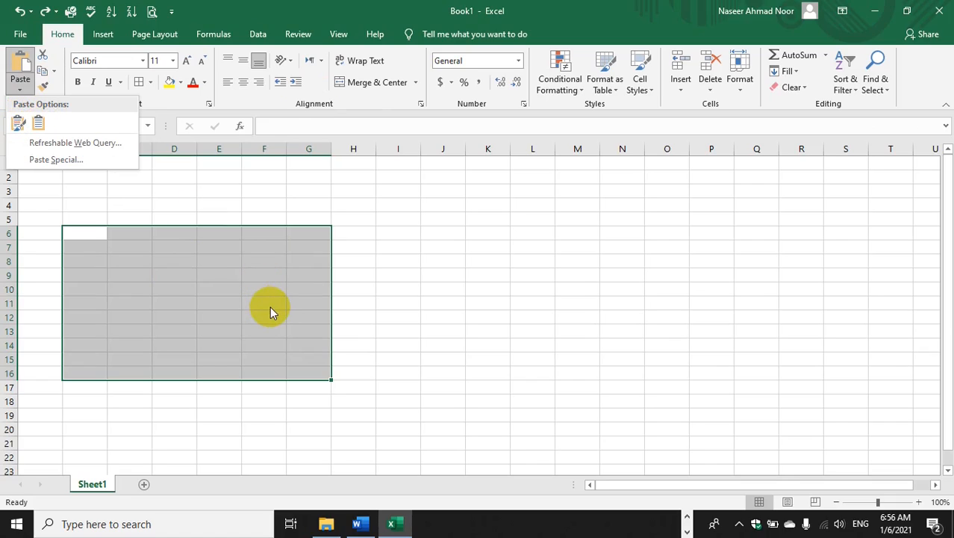
{"action": "key", "text": "Escape"}
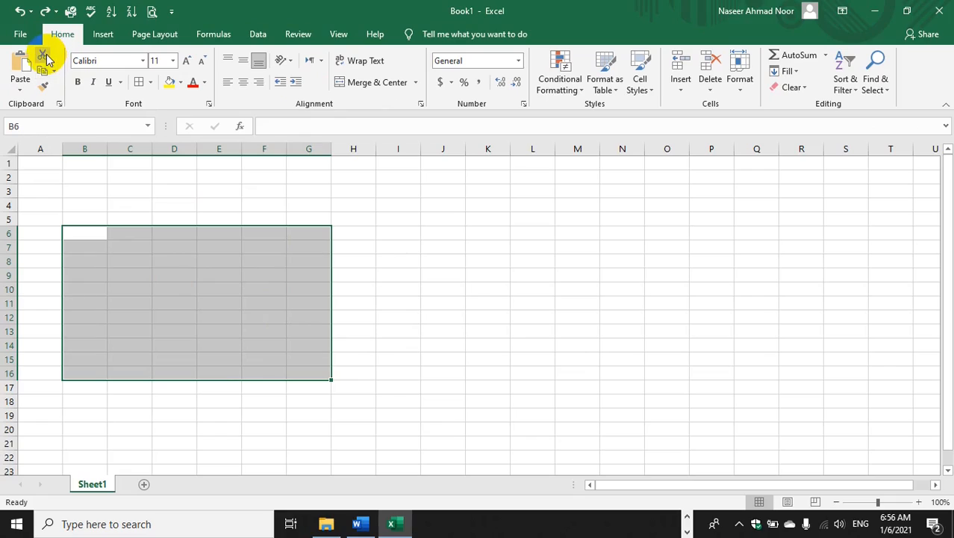
{"action": "left_click_drag", "start_coordinate": [275, 274], "coordinate": [347, 324]}
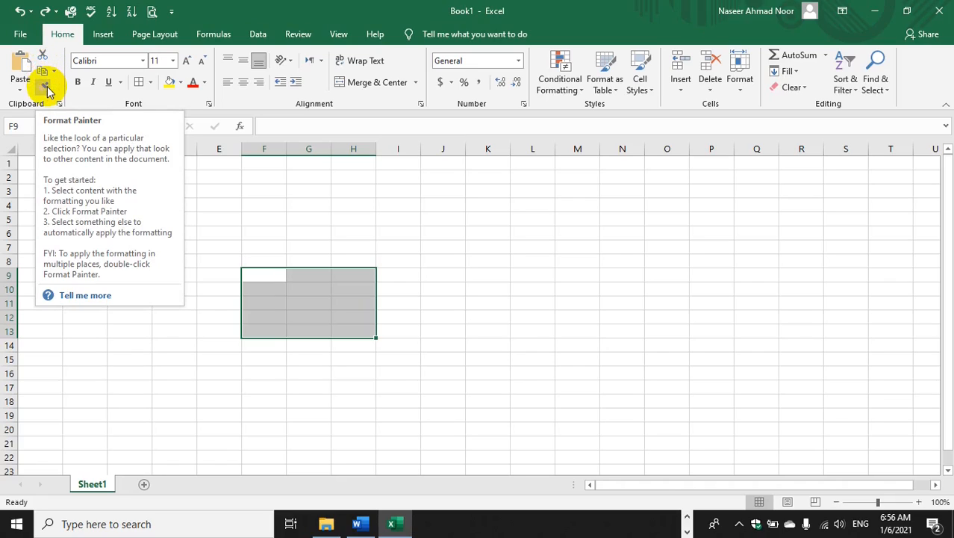
{"action": "left_click", "coordinate": [351, 361]}
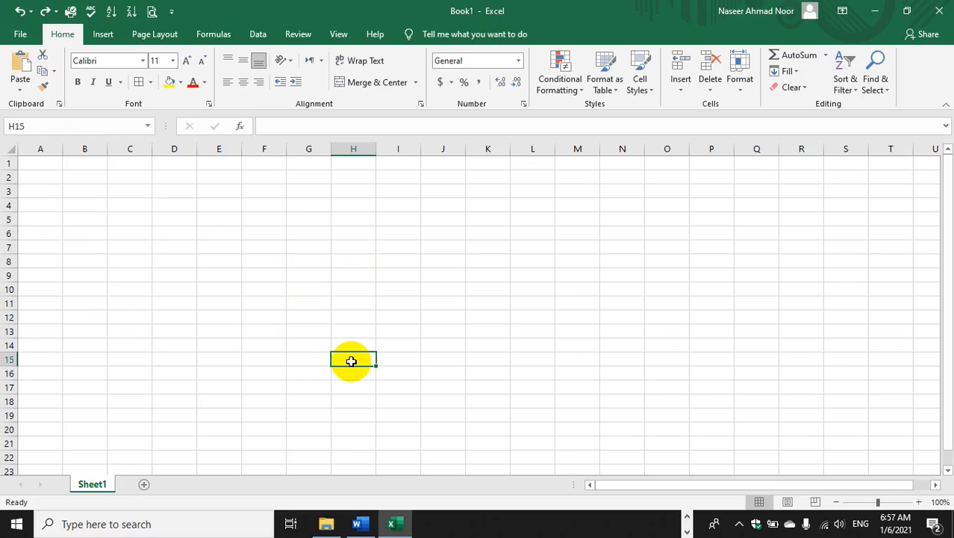
{"action": "mouse_move", "coordinate": [313, 270]}
{"action": "left_mouse_down"}
{"action": "mouse_move", "coordinate": [415, 383]}
{"action": "mouse_move", "coordinate": [454, 410]}
{"action": "left_mouse_up"}
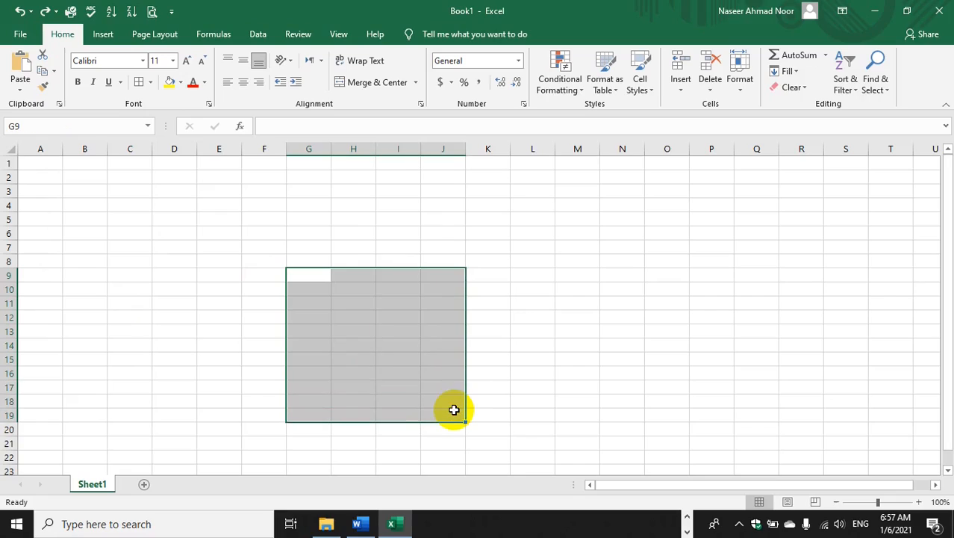
{"action": "left_click", "coordinate": [313, 284]}
{"action": "type", "text": "id"}
{"action": "key", "text": "Tab"}
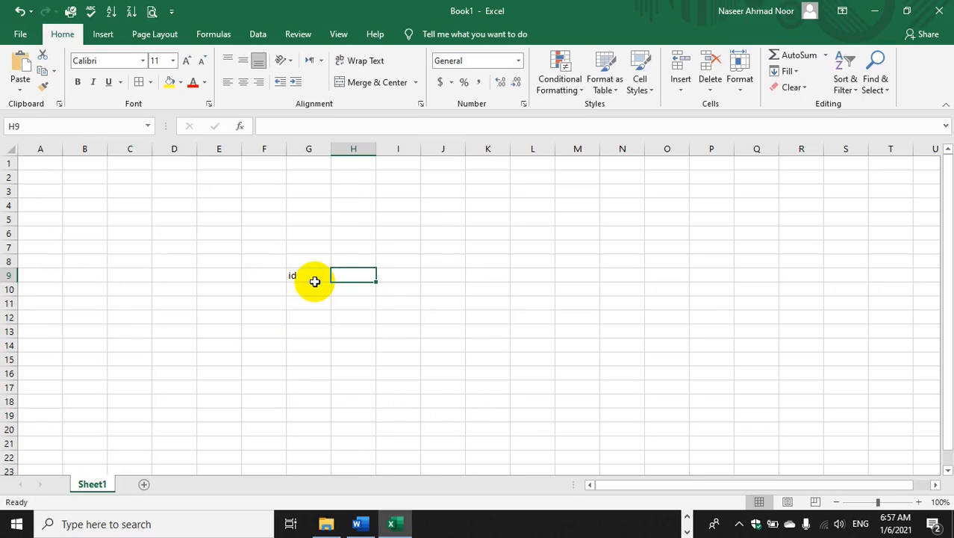
{"action": "left_click", "coordinate": [315, 281]}
{"action": "key", "text": "BackSpace"}
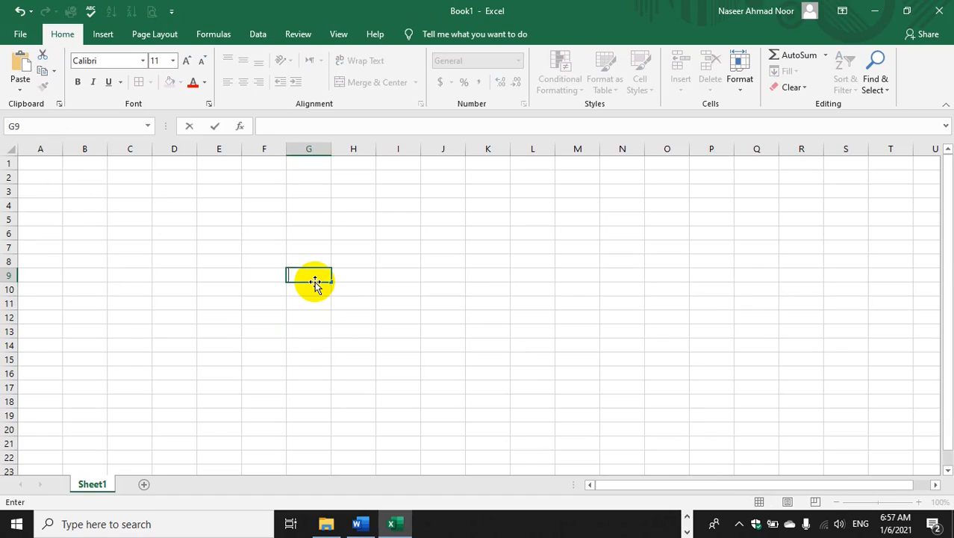
- Enter the column headers "ID", "Name", "Mid", "Final" and "Total" in cells G9 to K9
{"action": "type", "text": "ID"}
{"action": "key", "text": "Tab"}
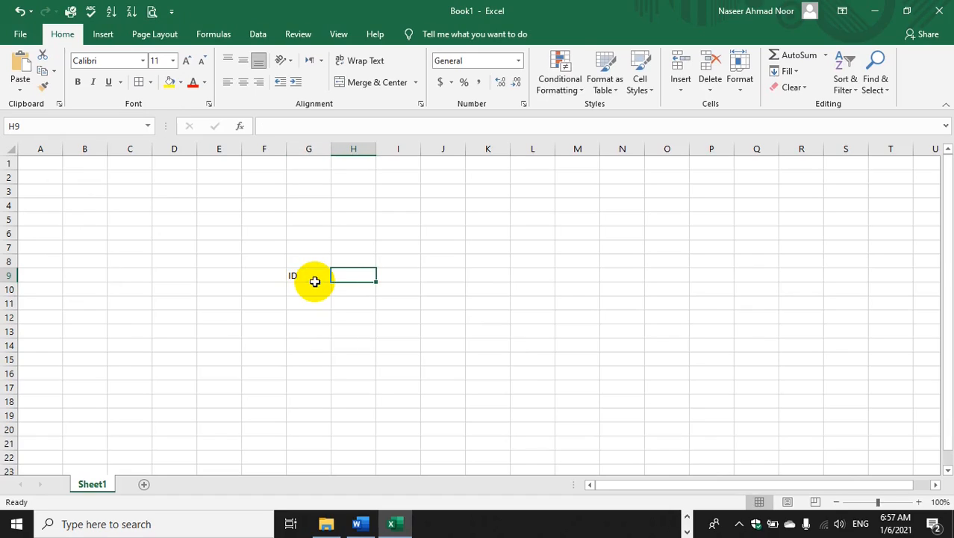
{"action": "type", "text": "Name"}
{"action": "key", "text": "Tab"}
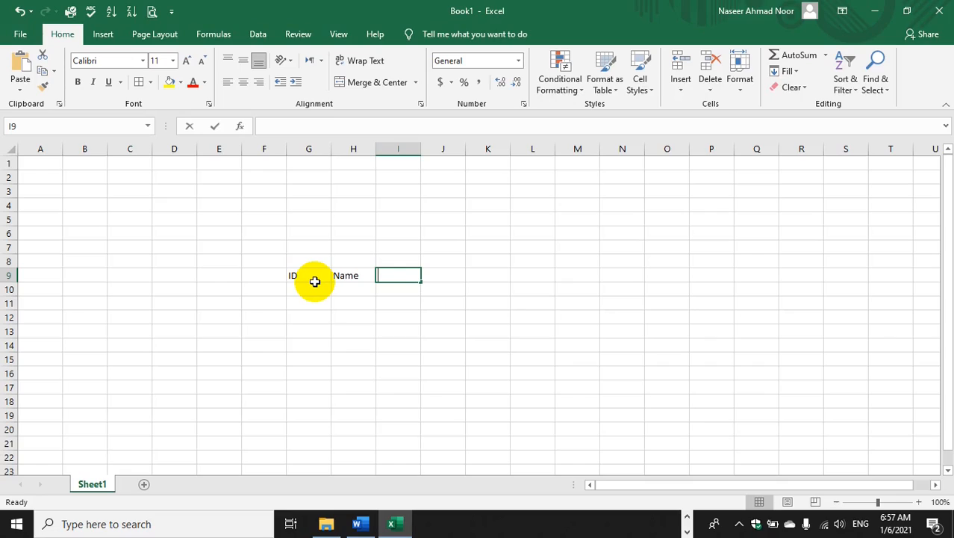
{"action": "type", "text": "Mid"}
{"action": "key", "text": "Tab"}
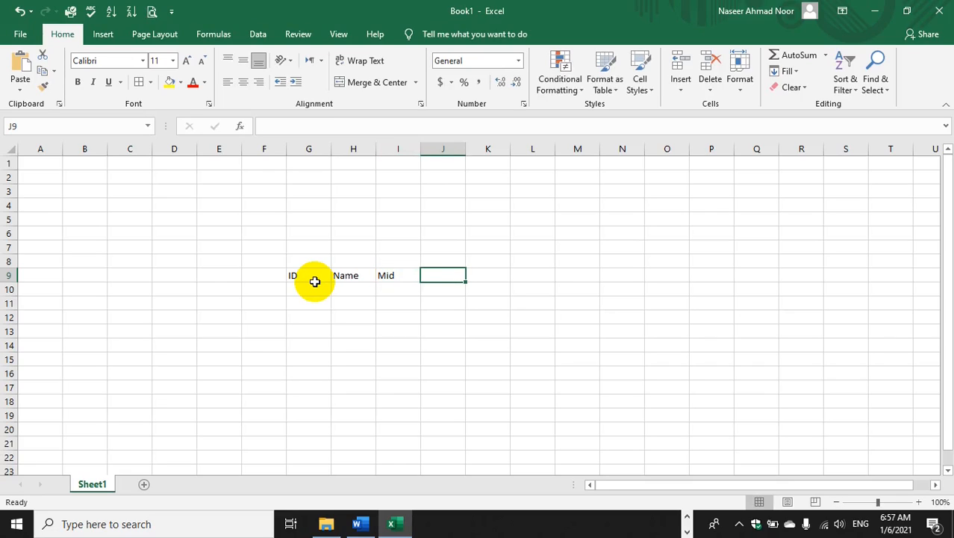
{"action": "type", "text": "Final"}
{"action": "key", "text": "Tab"}
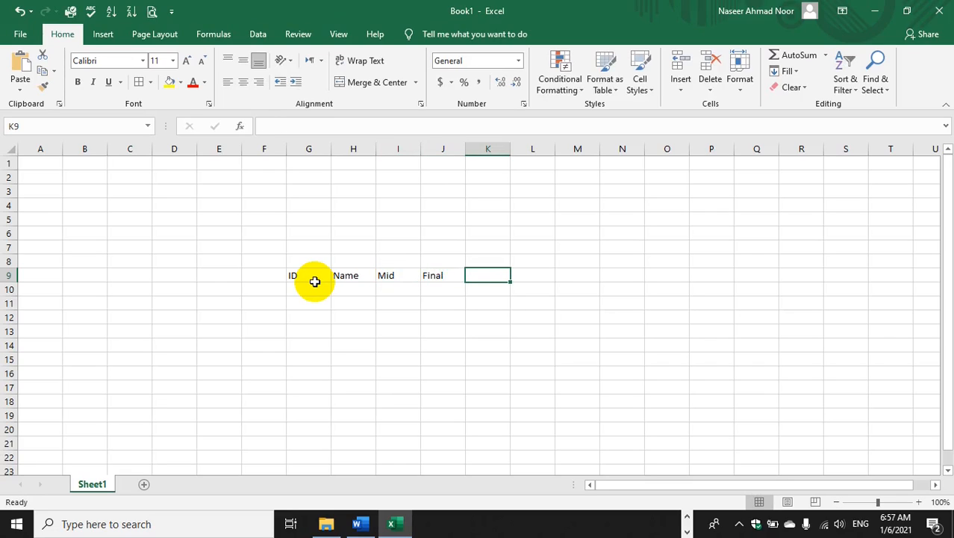
{"action": "type", "text": "Toal"}
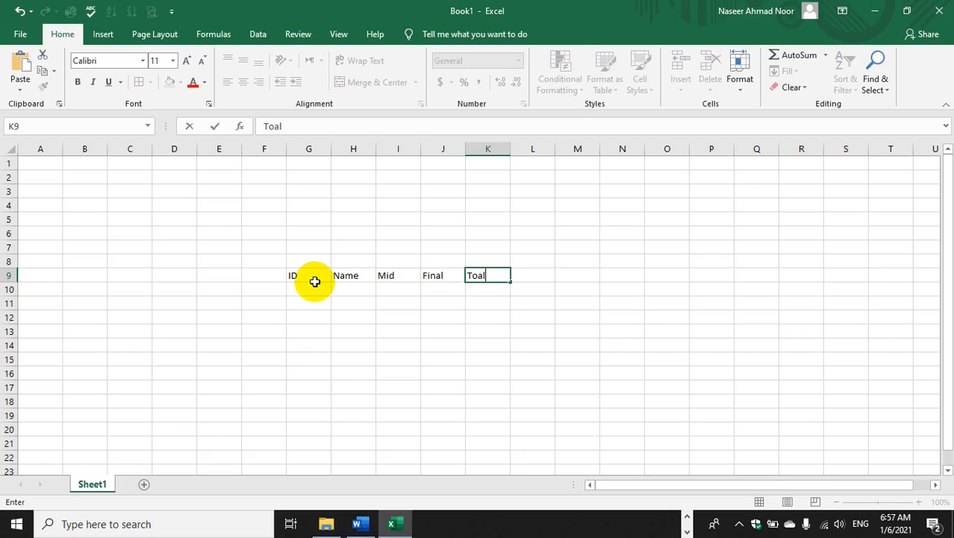
{"action": "key", "text": "BackSpace"}
{"action": "type", "text": "tal"}
{"action": "key", "text": "Tab"}
- Enter the numbers 1 to 5 in cells G10 to G14 under the ID header and go to cell H10
{"action": "left_click", "coordinate": [313, 289]}
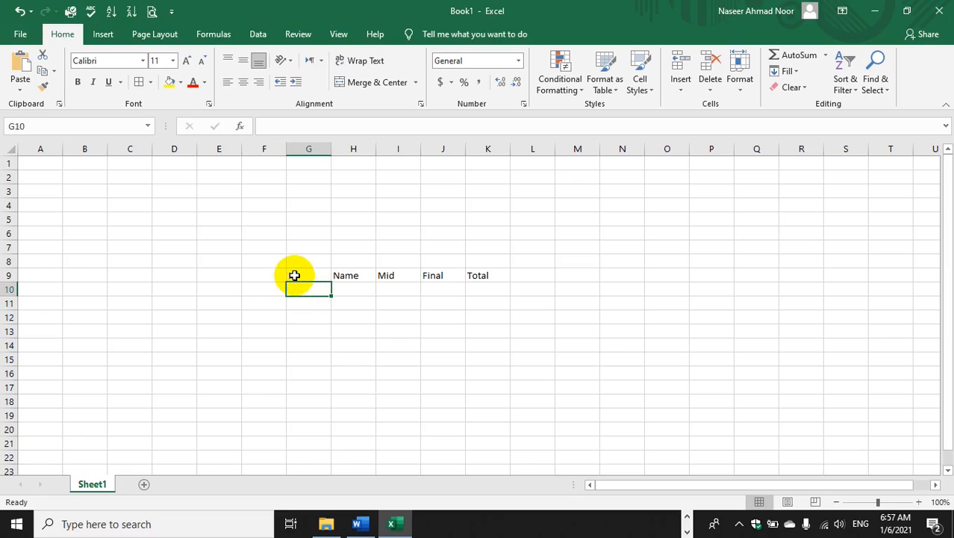
{"action": "type", "text": "1"}
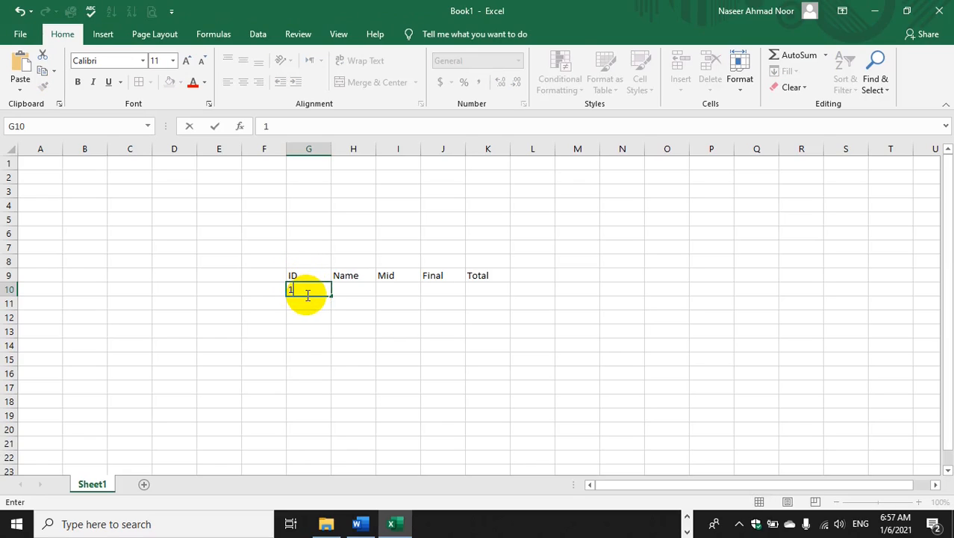
{"action": "key", "text": "Return"}
{"action": "type", "text": "2"}
{"action": "key", "text": "Return"}
{"action": "type", "text": "3"}
{"action": "key", "text": "Return"}
{"action": "type", "text": "4"}
{"action": "key", "text": "ctrl+Return"}
{"action": "key", "text": "Return"}
{"action": "type", "text": "5"}
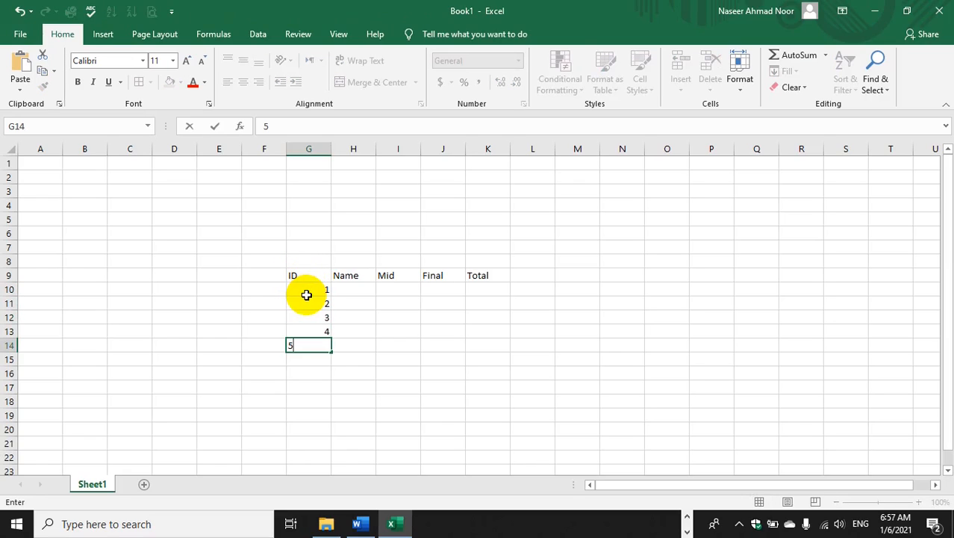
{"action": "key", "text": "Tab"}
{"action": "key", "text": "Up"}
{"action": "key", "text": "Up"}
{"action": "key", "text": "Up"}
{"action": "key", "text": "Up"}
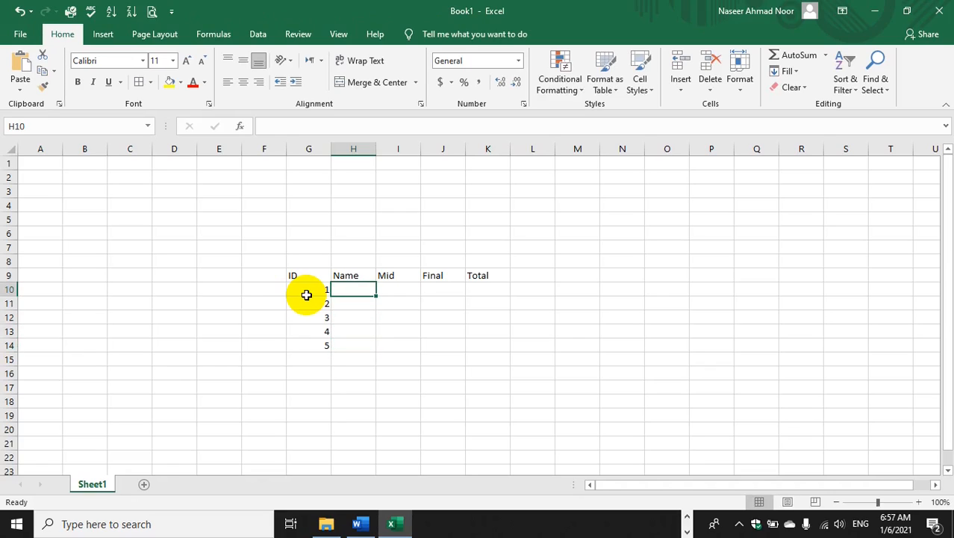
- Enter the letters a to e in cells H10 to H14 under the Name header and go to cell I10
{"action": "type", "text": "a"}
{"action": "key", "text": "Return"}
{"action": "type", "text": "b"}
{"action": "key", "text": "Return"}
{"action": "type", "text": "c"}
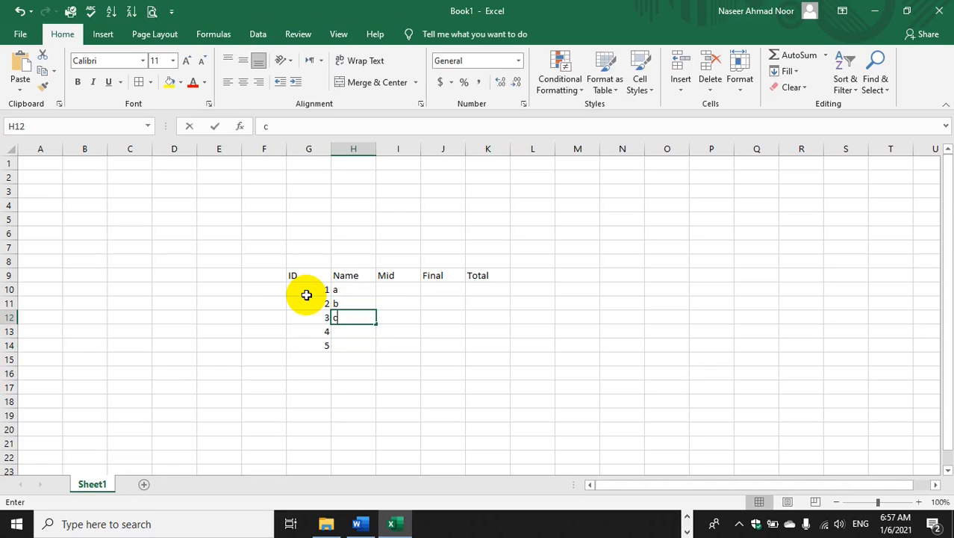
{"action": "key", "text": "Return"}
{"action": "type", "text": "d"}
{"action": "key", "text": "Return"}
{"action": "type", "text": "e"}
{"action": "key", "text": "Return"}
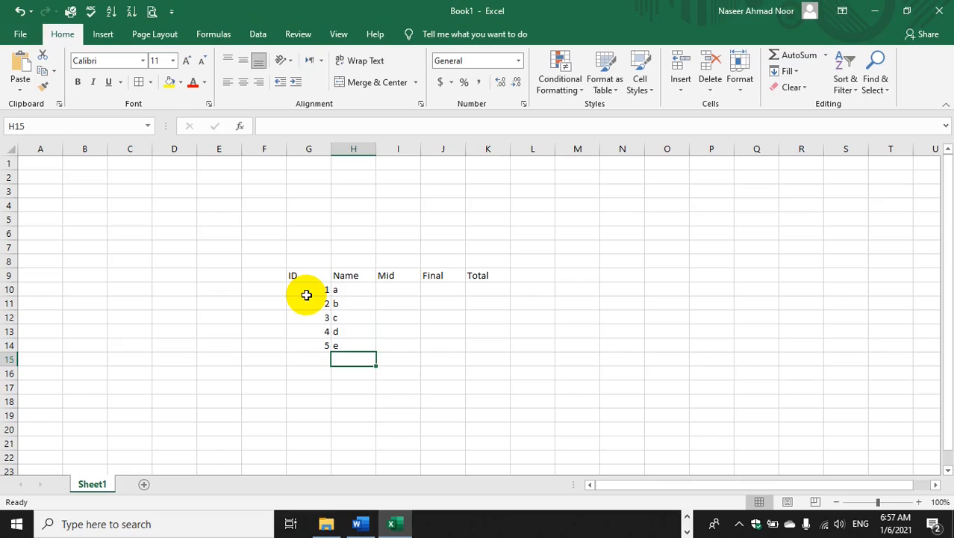
{"action": "key", "text": "Up"}
{"action": "key", "text": "Up"}
{"action": "key", "text": "Up"}
{"action": "key", "text": "Up"}
{"action": "key", "text": "Right"}
{"action": "key", "text": "Up"}
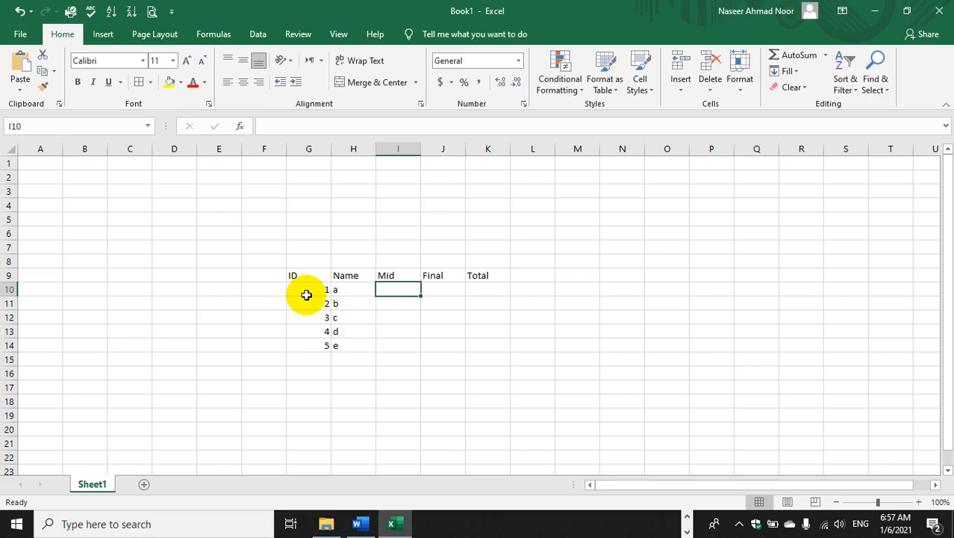
- Copy the table range G9:K14 and paste the copy starting at cell O13
{"action": "left_click_drag", "start_coordinate": [300, 276], "coordinate": [474, 345]}
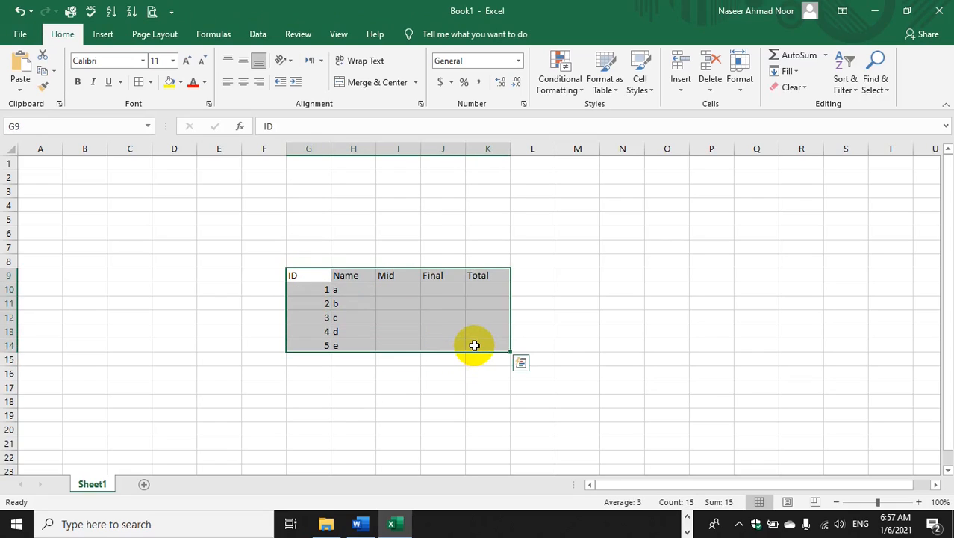
{"action": "key", "text": "ctrl+c"}
{"action": "left_click", "coordinate": [654, 333]}
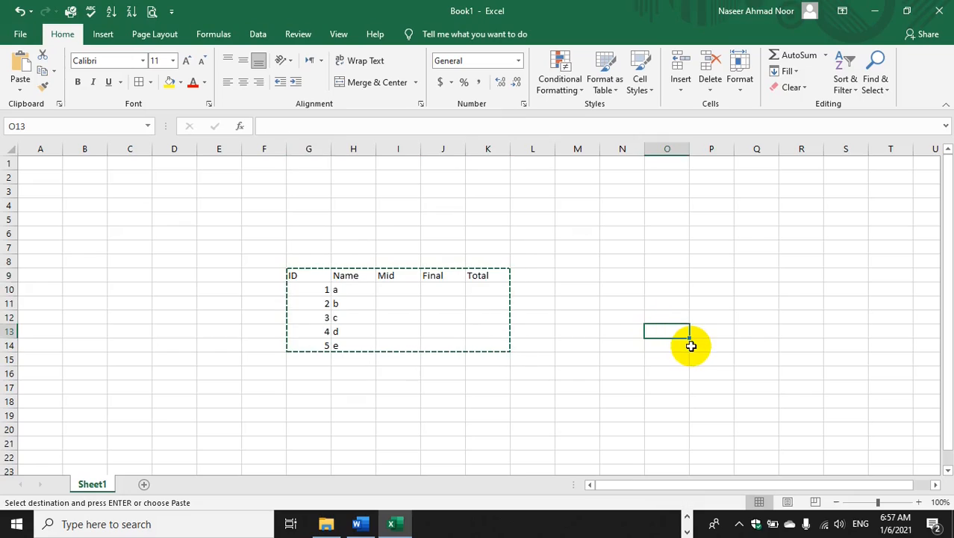
{"action": "key", "text": "ctrl+v"}
{"action": "left_click", "coordinate": [452, 303]}
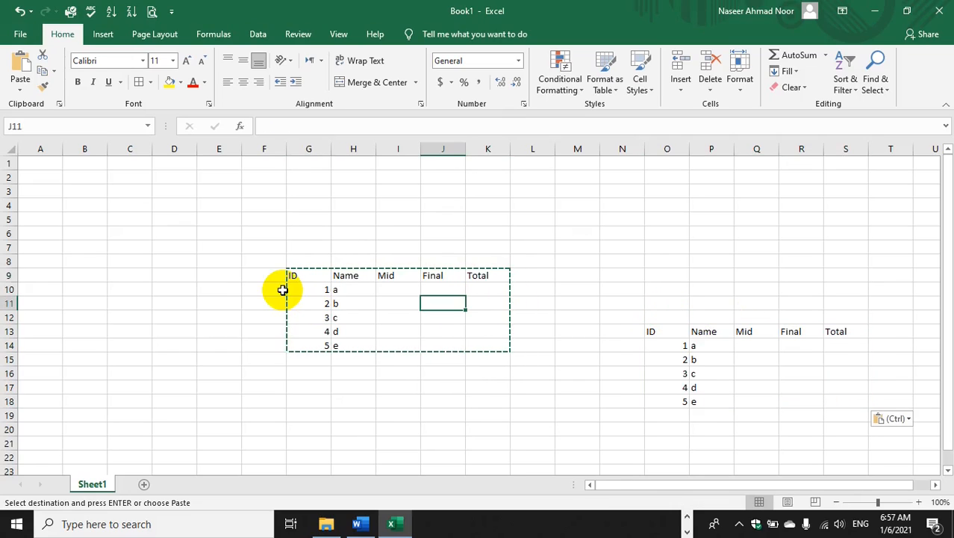
- Change the font color of the header cells G9:K9 to the standard red
{"action": "left_click_drag", "start_coordinate": [286, 277], "coordinate": [501, 277]}
{"action": "left_click", "coordinate": [205, 82]}
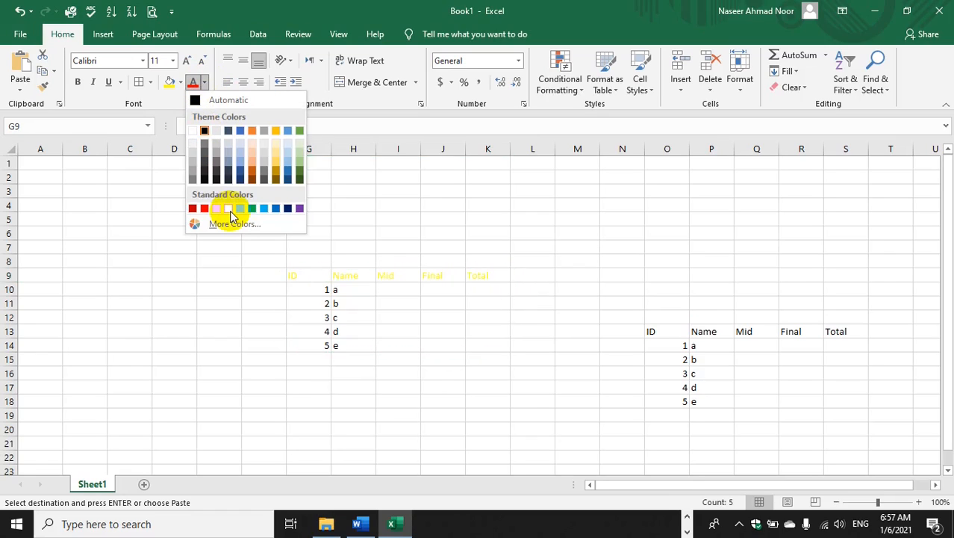
{"action": "left_click", "coordinate": [204, 208]}
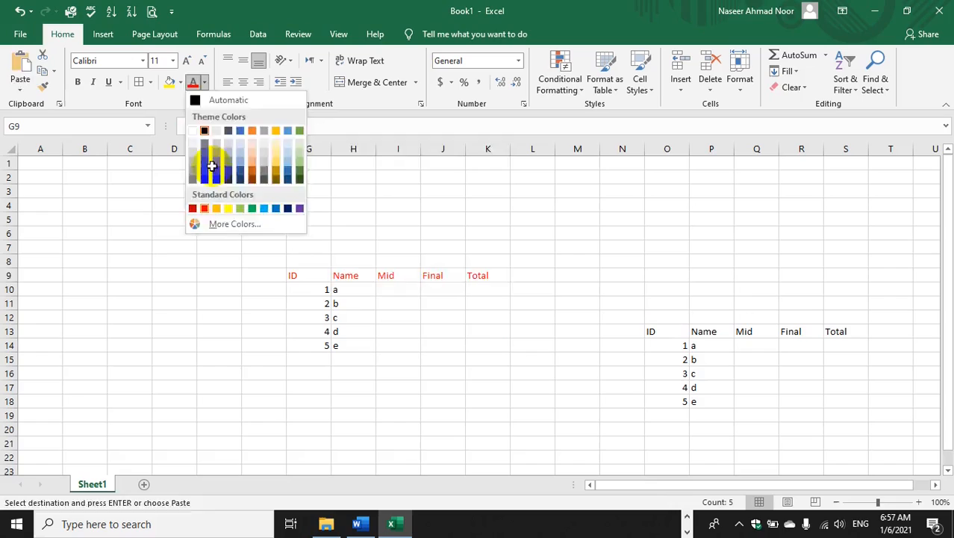
{"action": "left_click", "coordinate": [277, 269]}
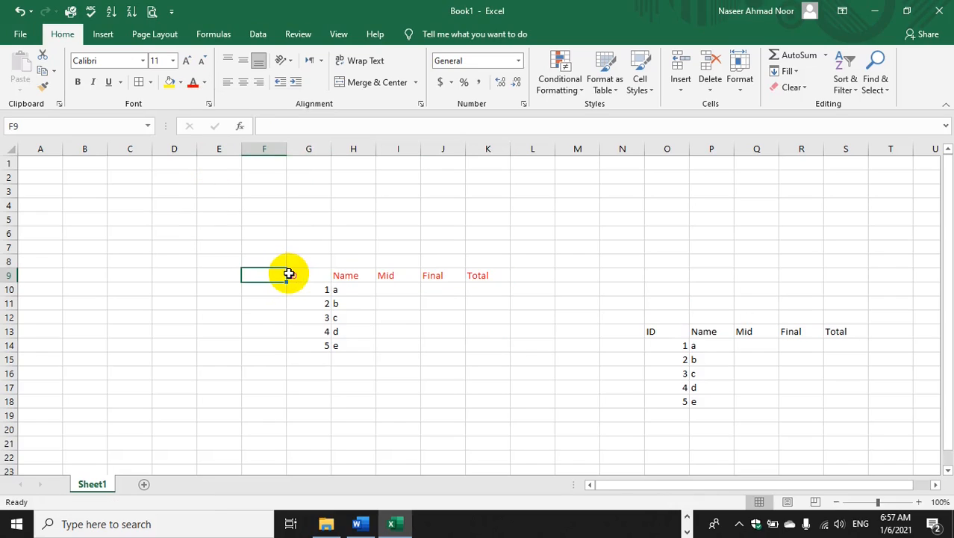
- Apply All Borders to the table range G9:K14
{"action": "left_click_drag", "start_coordinate": [289, 272], "coordinate": [483, 346]}
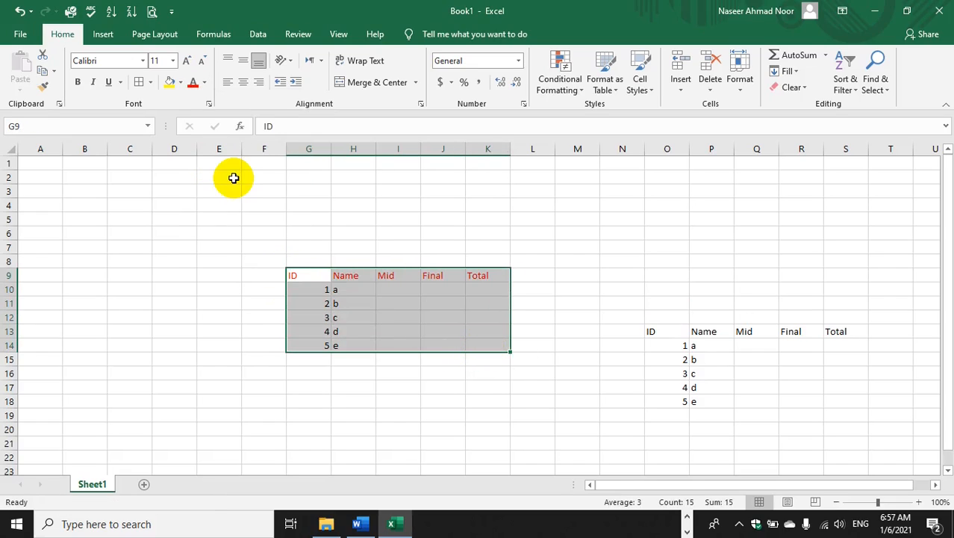
{"action": "left_click", "coordinate": [150, 82]}
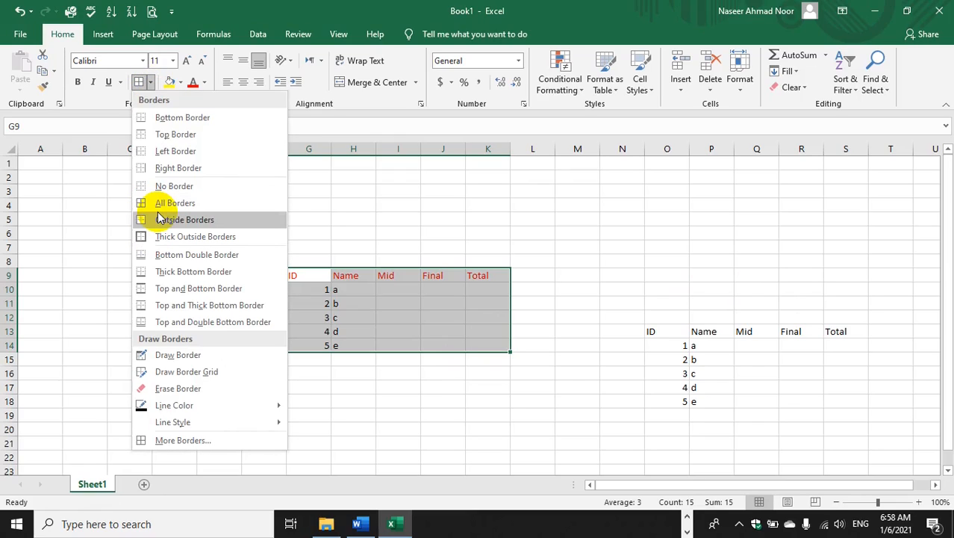
{"action": "left_click", "coordinate": [160, 203]}
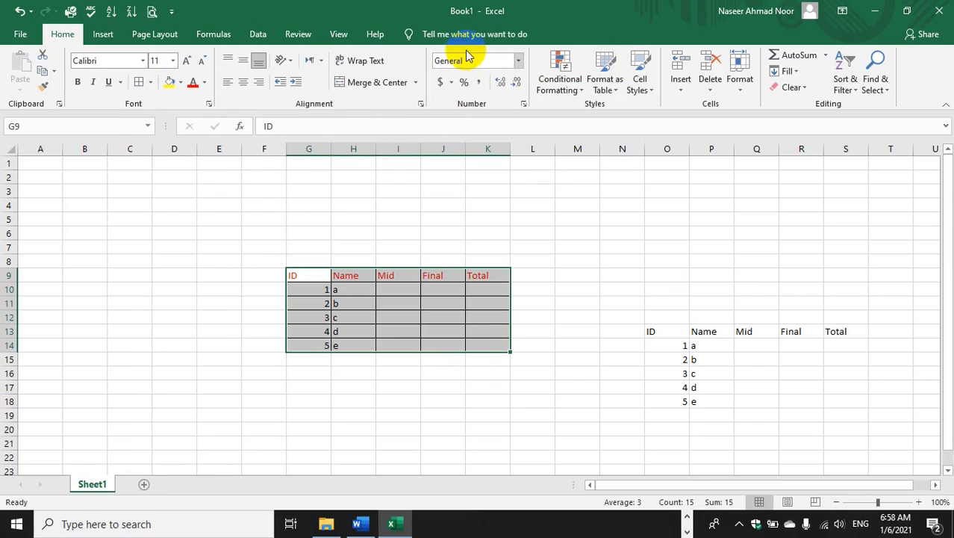
- Format the range G9:K14 as a table with headers using the green style from the first row of Medium styles
{"action": "left_click", "coordinate": [336, 33]}
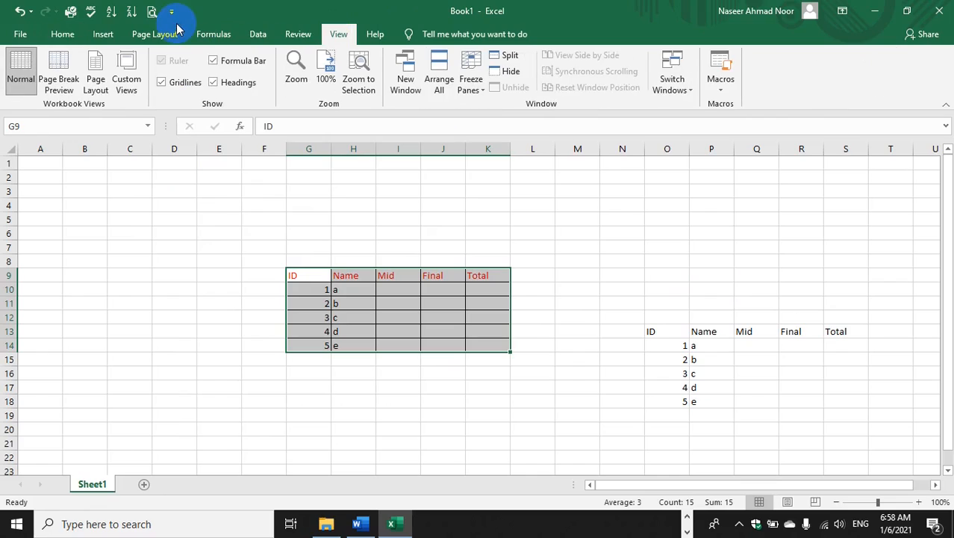
{"action": "left_click", "coordinate": [156, 35]}
{"action": "left_click", "coordinate": [62, 34]}
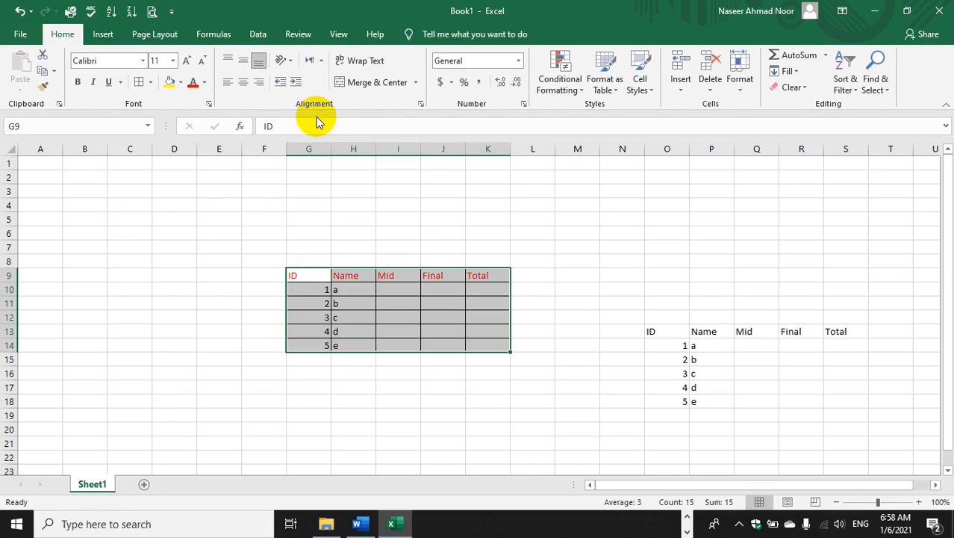
{"action": "left_click", "coordinate": [613, 89]}
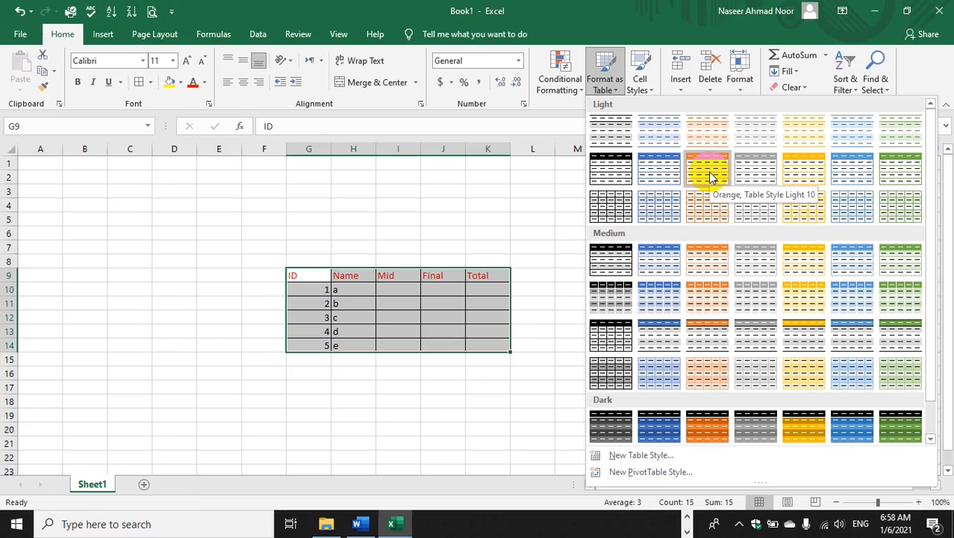
{"action": "left_click", "coordinate": [910, 263]}
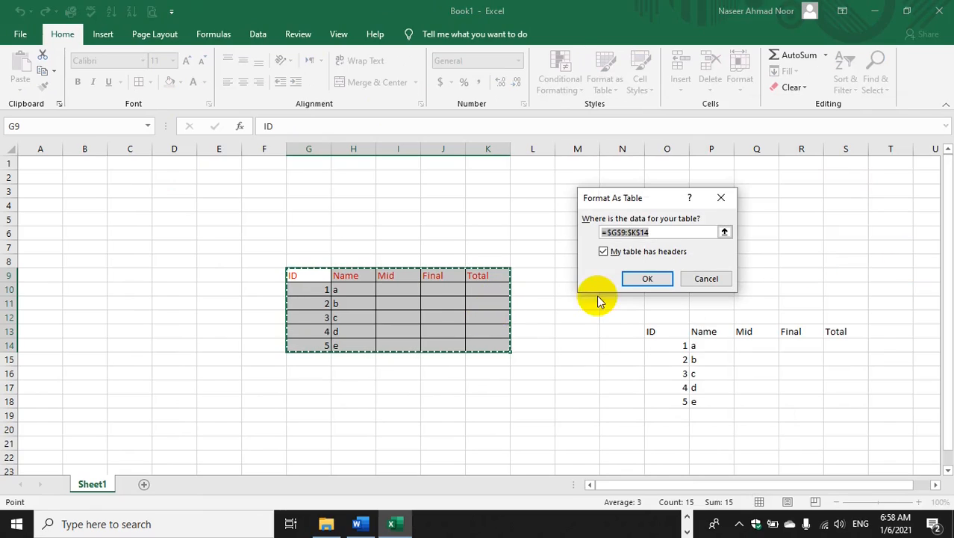
{"action": "left_click", "coordinate": [644, 276]}
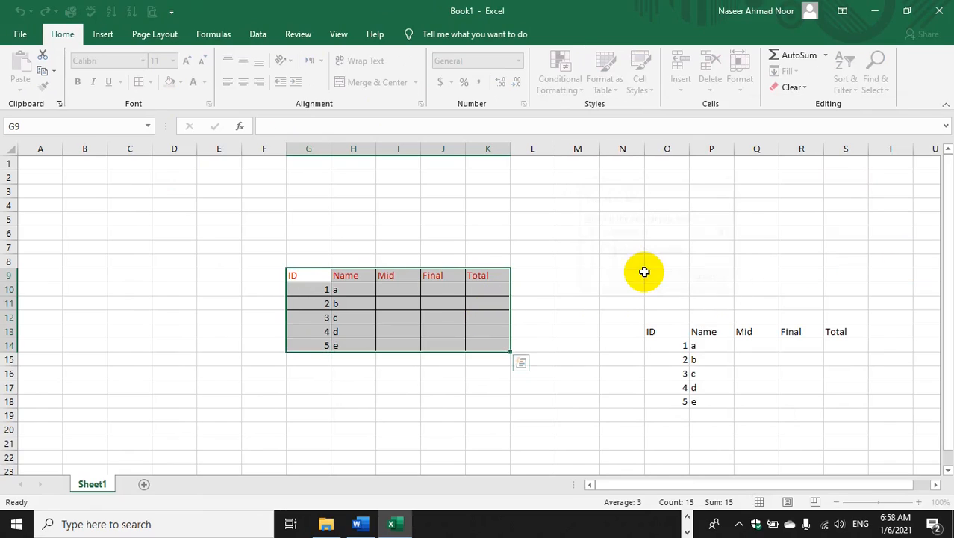
{"action": "left_click", "coordinate": [552, 375]}
- Copy the formatting of table G9:K14 onto the range N13:S19 with Format Painter
{"action": "left_click_drag", "start_coordinate": [306, 277], "coordinate": [498, 348]}
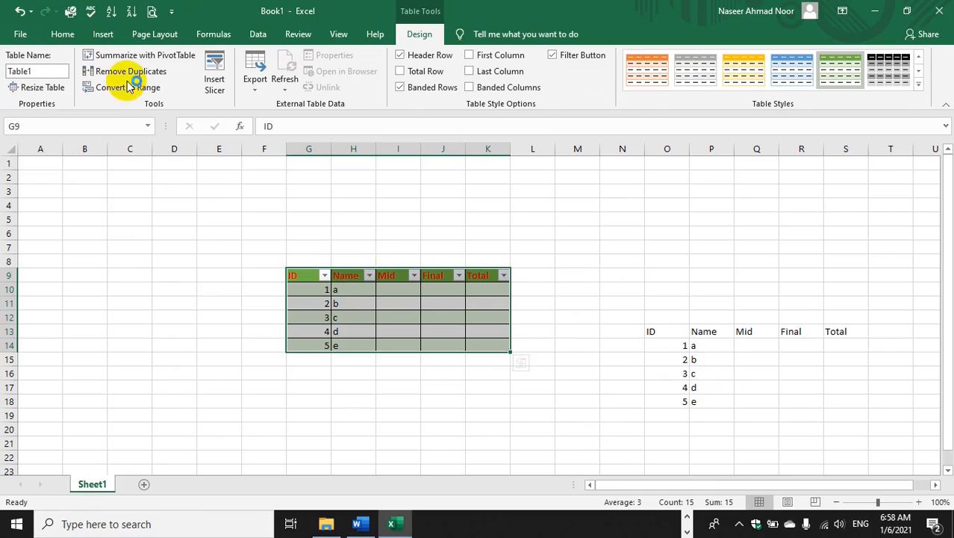
{"action": "left_click", "coordinate": [20, 34]}
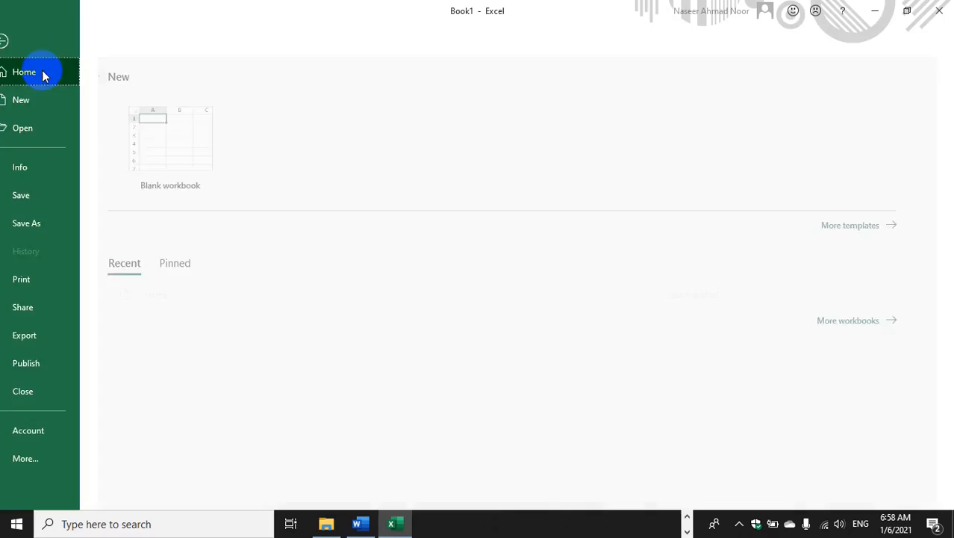
{"action": "left_click", "coordinate": [19, 38]}
{"action": "left_click", "coordinate": [61, 35]}
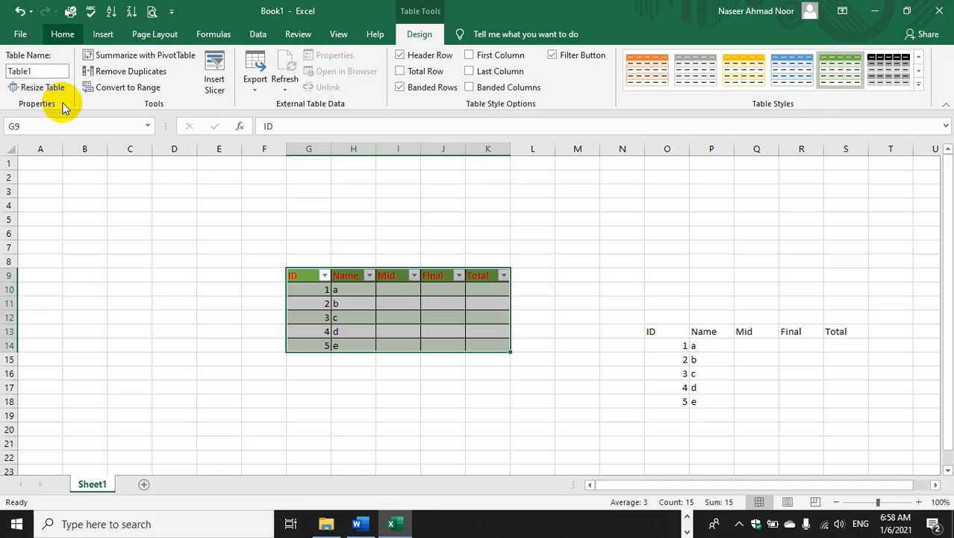
{"action": "left_click", "coordinate": [42, 86]}
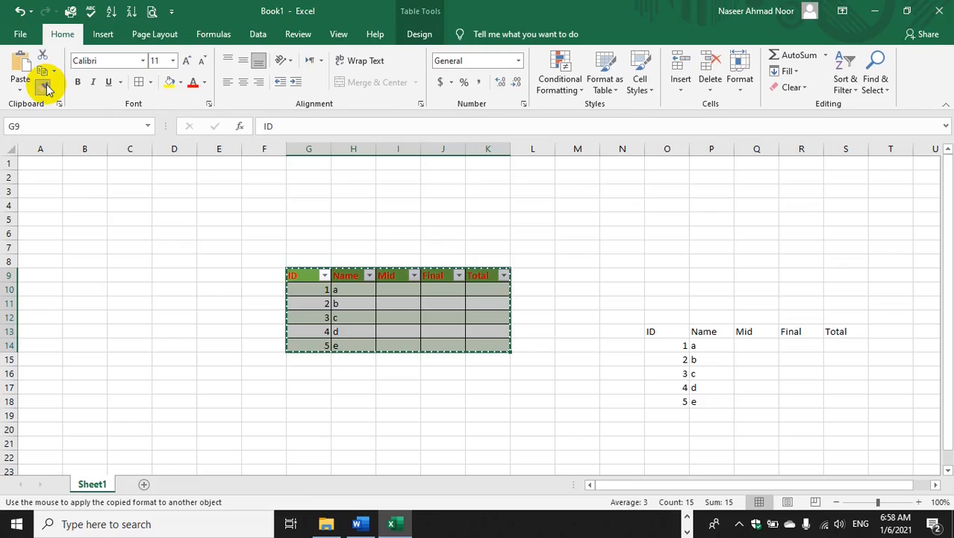
{"action": "left_click_drag", "start_coordinate": [631, 329], "coordinate": [846, 413]}
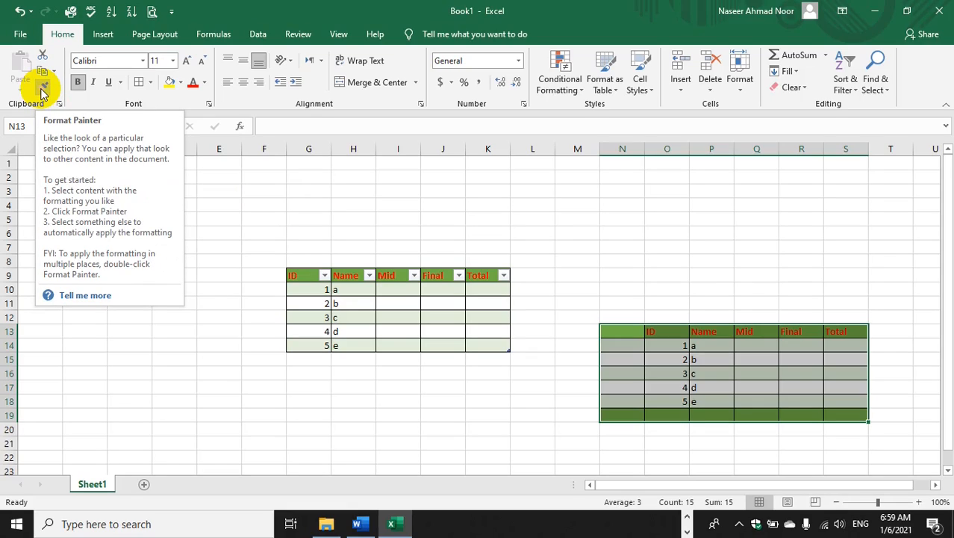
- Undo the painted formatting, the table style and the borders on G9:K14
{"action": "left_click", "coordinate": [519, 315]}
{"action": "key", "text": "ctrl+z"}
{"action": "key", "text": "ctrl+z"}
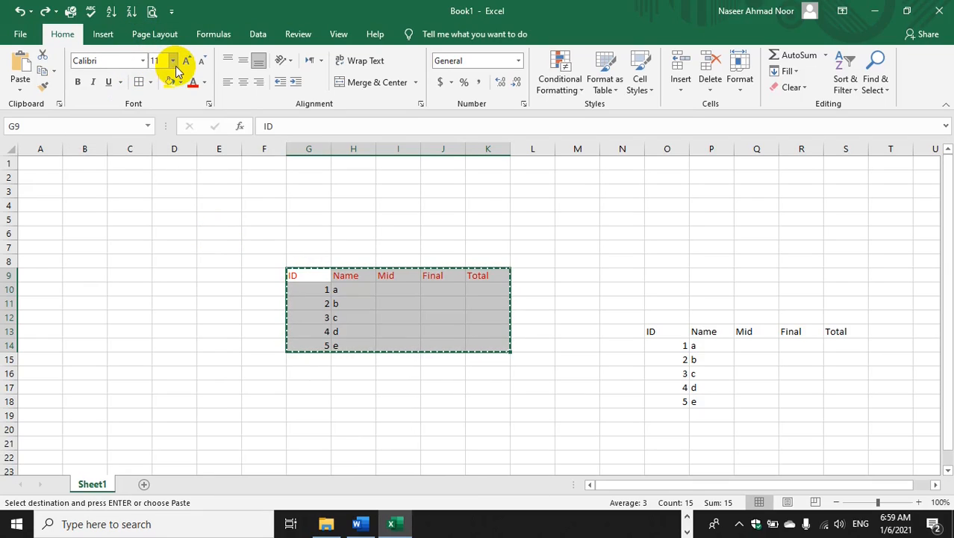
- Increase the font size of the header cells G9:K9 to 14 and fill them with yellow
{"action": "left_click", "coordinate": [310, 274]}
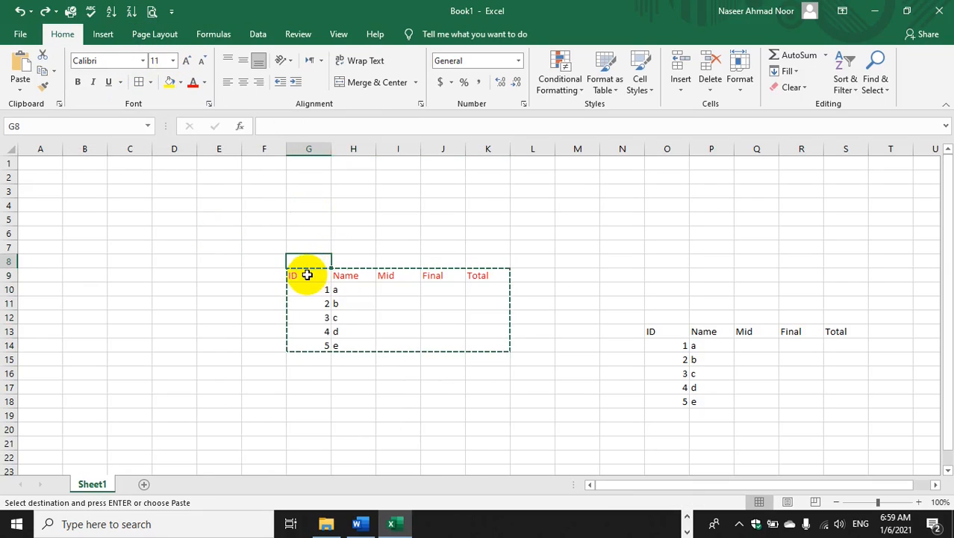
{"action": "left_click_drag", "start_coordinate": [341, 275], "coordinate": [483, 267]}
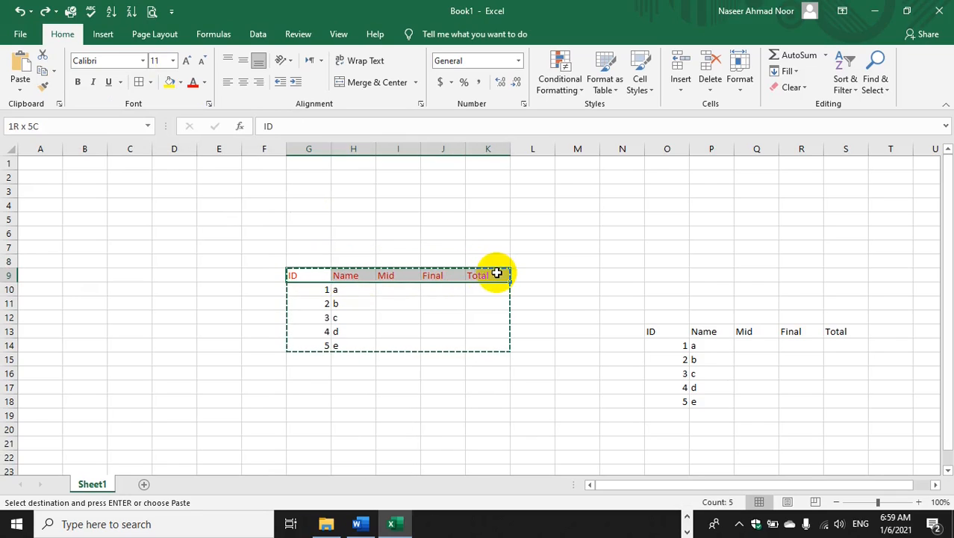
{"action": "left_click", "coordinate": [187, 61]}
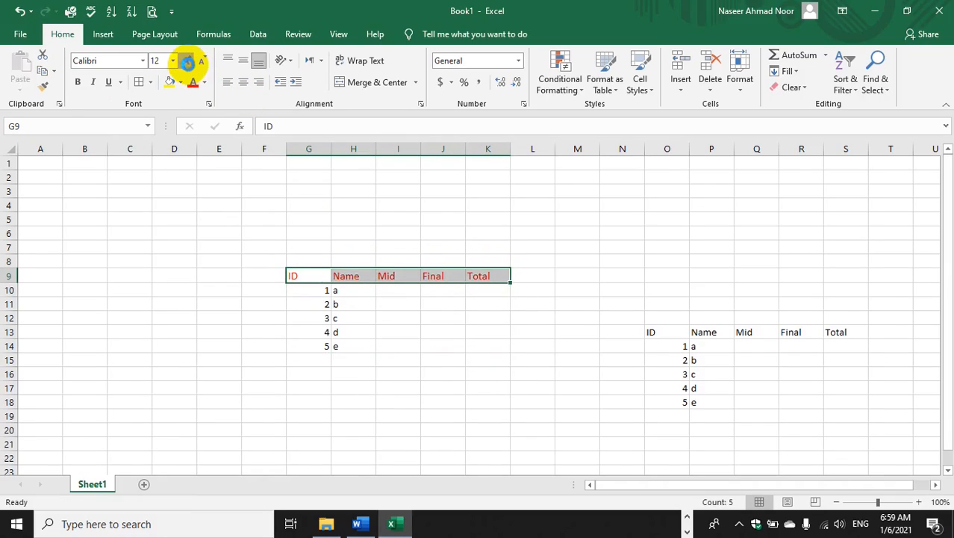
{"action": "left_click", "coordinate": [186, 61]}
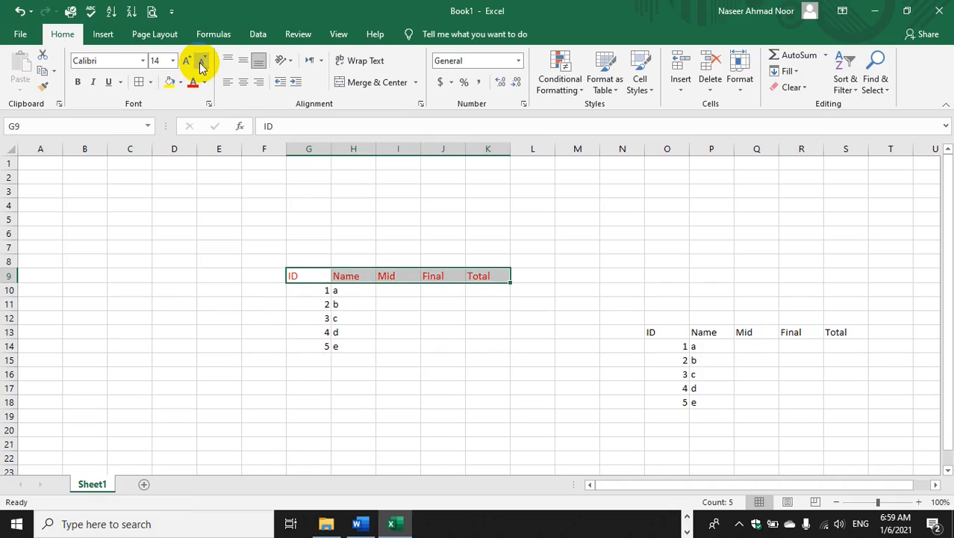
{"action": "left_click", "coordinate": [201, 64]}
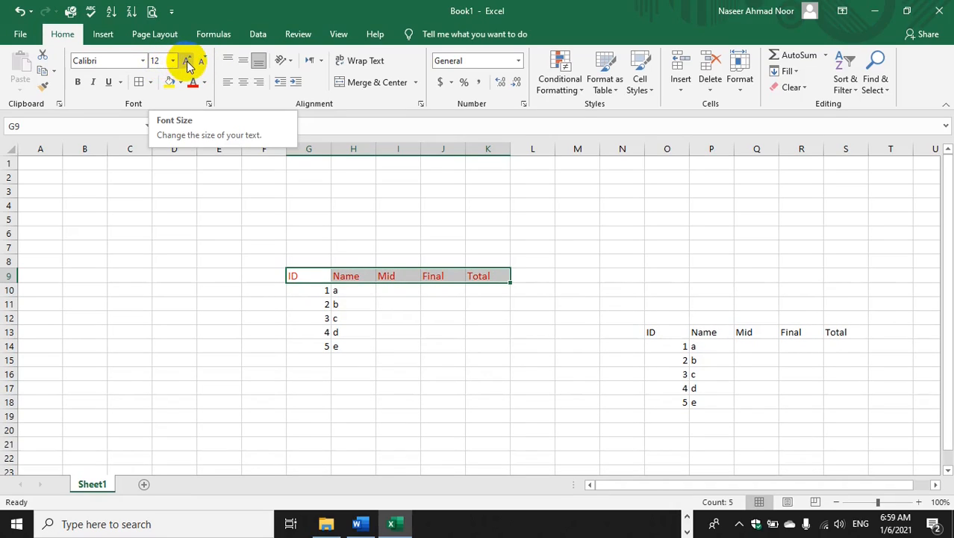
{"action": "left_click", "coordinate": [187, 61]}
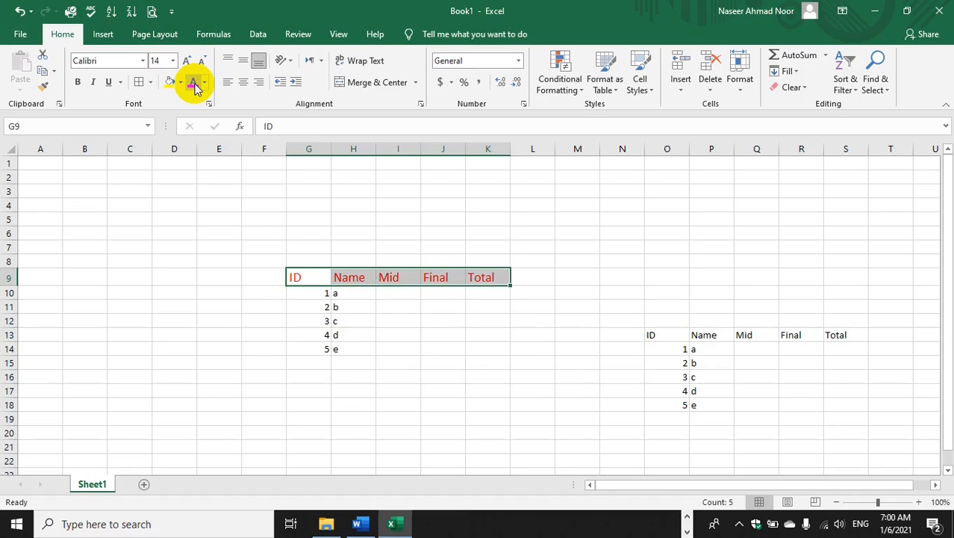
{"action": "left_click", "coordinate": [169, 86]}
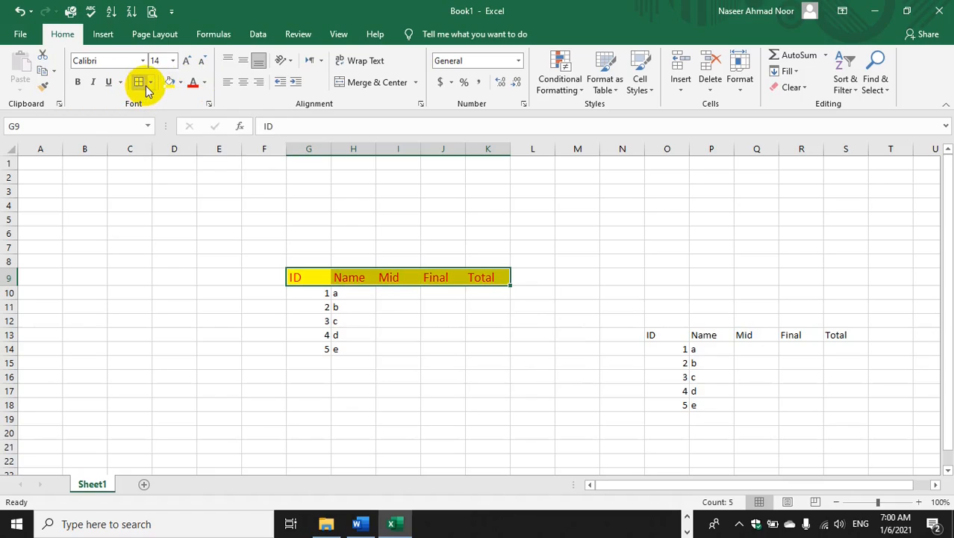
- Select the table range G9:K14 and apply a Left Border to it
{"action": "left_click", "coordinate": [304, 291]}
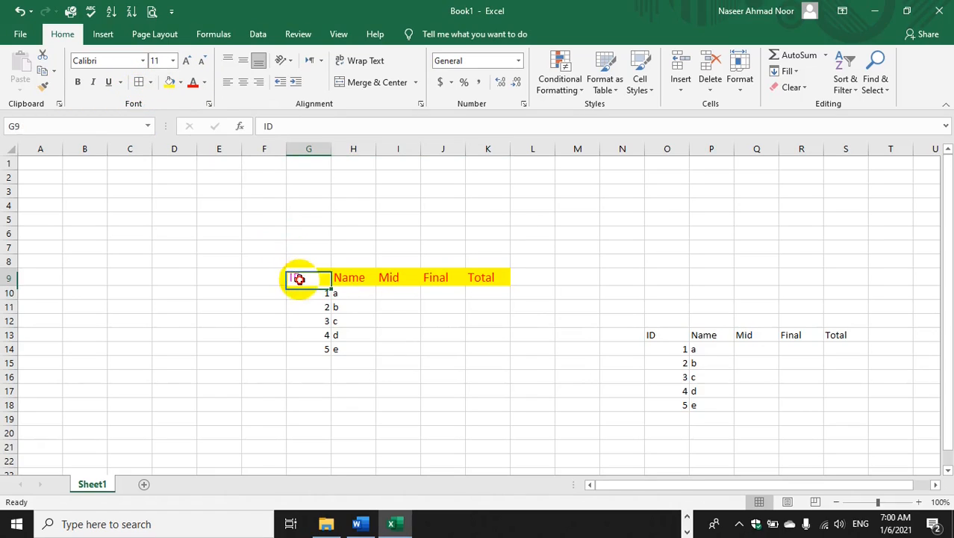
{"action": "left_click_drag", "start_coordinate": [297, 275], "coordinate": [404, 336]}
{"action": "left_click_drag", "start_coordinate": [452, 362], "coordinate": [493, 343]}
{"action": "left_click", "coordinate": [491, 348]}
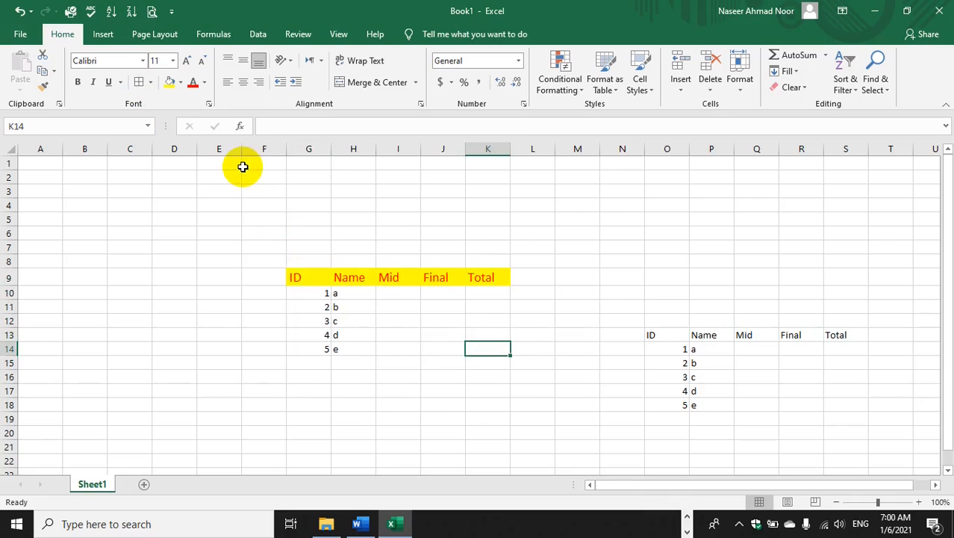
{"action": "left_click", "coordinate": [304, 276]}
{"action": "left_click_drag", "start_coordinate": [305, 276], "coordinate": [485, 358]}
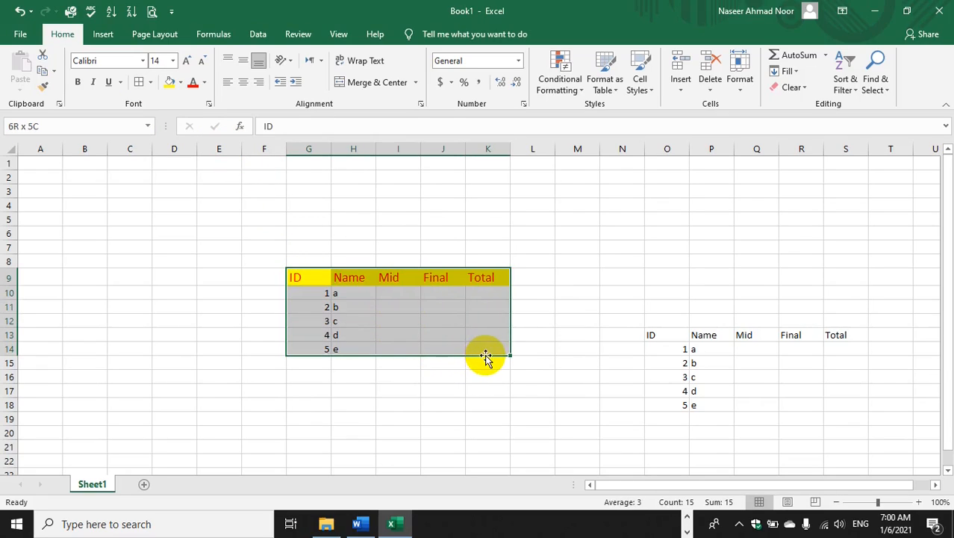
{"action": "left_click", "coordinate": [150, 82]}
{"action": "left_click", "coordinate": [165, 152]}
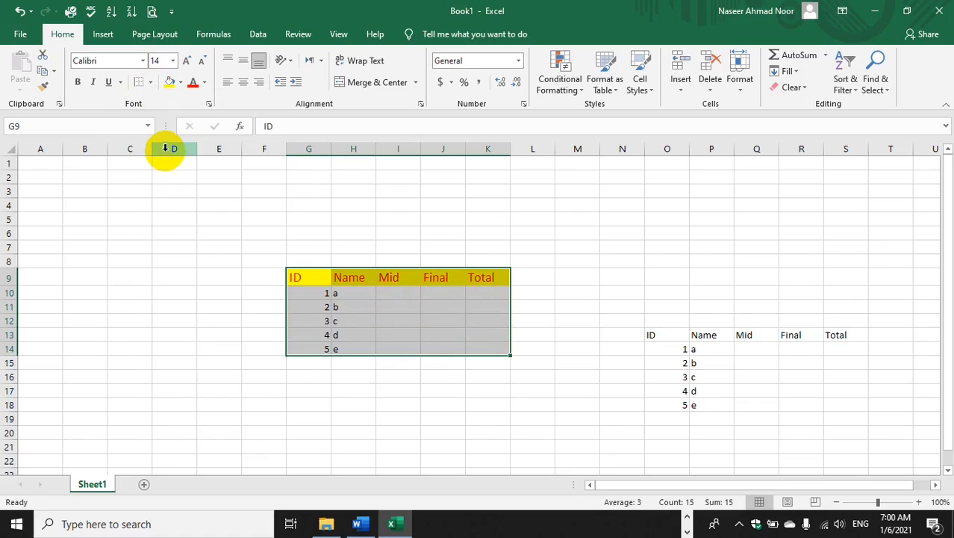
{"action": "left_click", "coordinate": [150, 83]}
{"action": "left_click", "coordinate": [165, 152]}
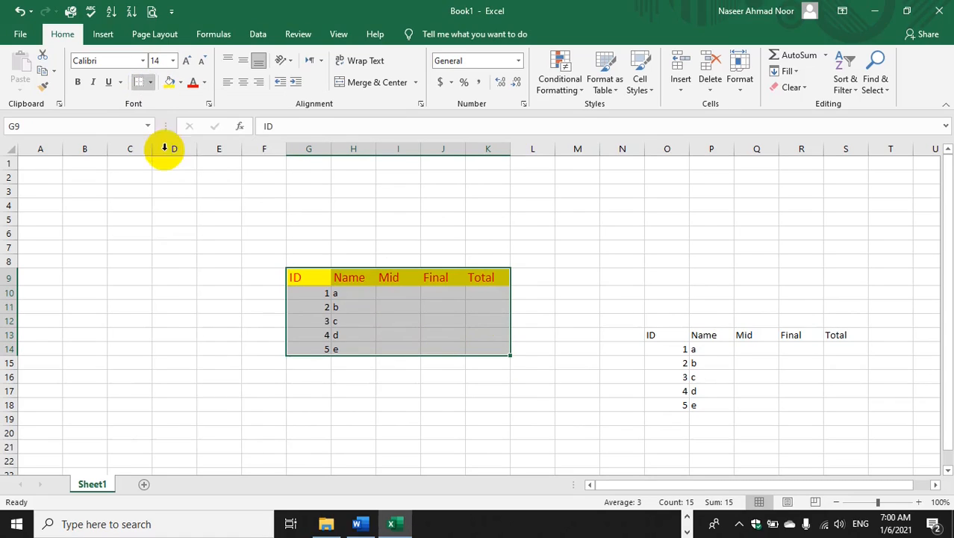
- Select the table range G9:K14 and apply All Borders to it
{"action": "left_click", "coordinate": [410, 364]}
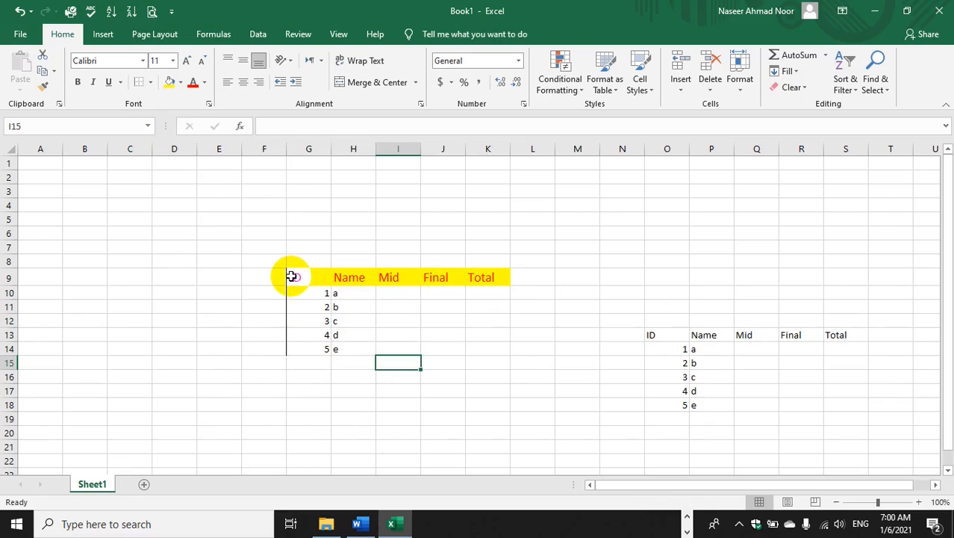
{"action": "left_click_drag", "start_coordinate": [291, 277], "coordinate": [488, 349]}
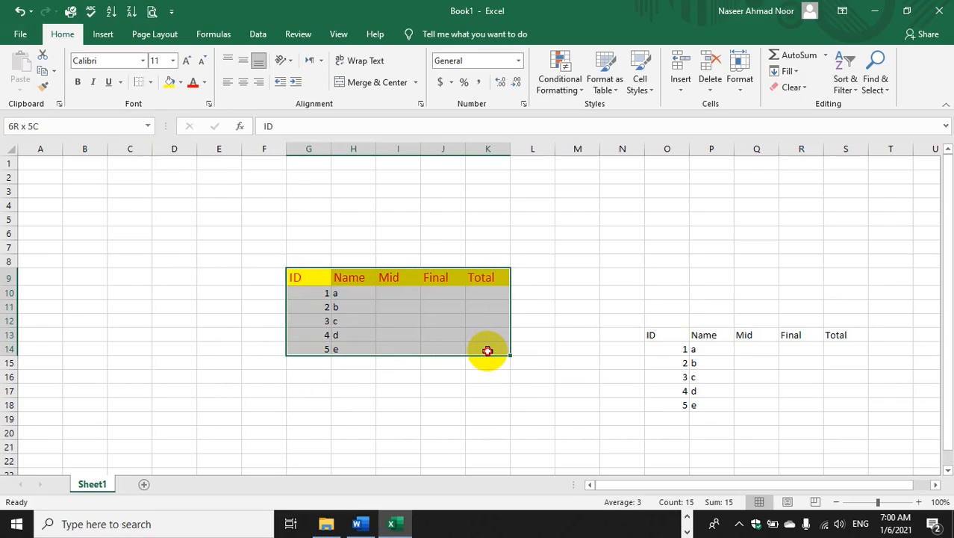
{"action": "left_click", "coordinate": [150, 82]}
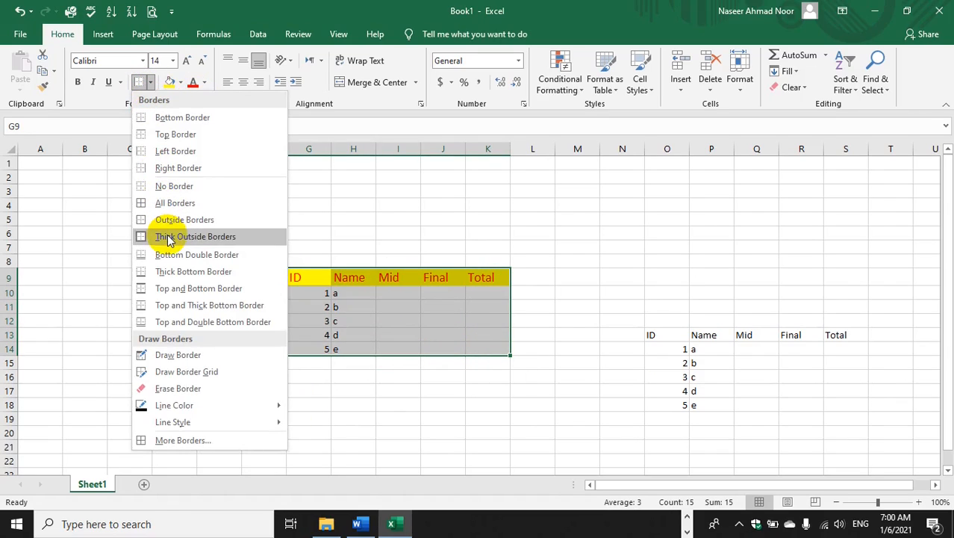
{"action": "left_click", "coordinate": [166, 205]}
{"action": "left_click", "coordinate": [416, 456]}
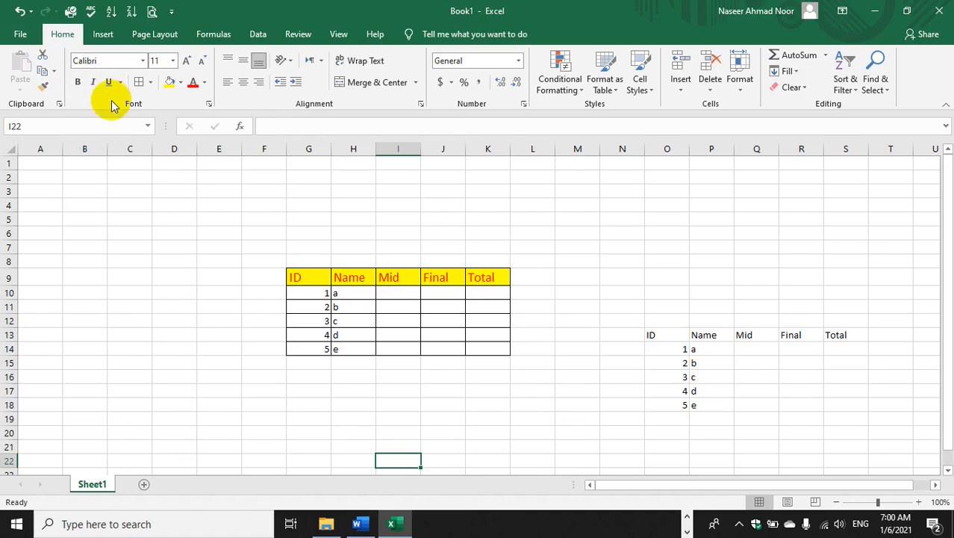
- Make the text of the header cells G9:K9 bold
{"action": "left_click", "coordinate": [295, 274]}
{"action": "left_click_drag", "start_coordinate": [292, 274], "coordinate": [492, 277]}
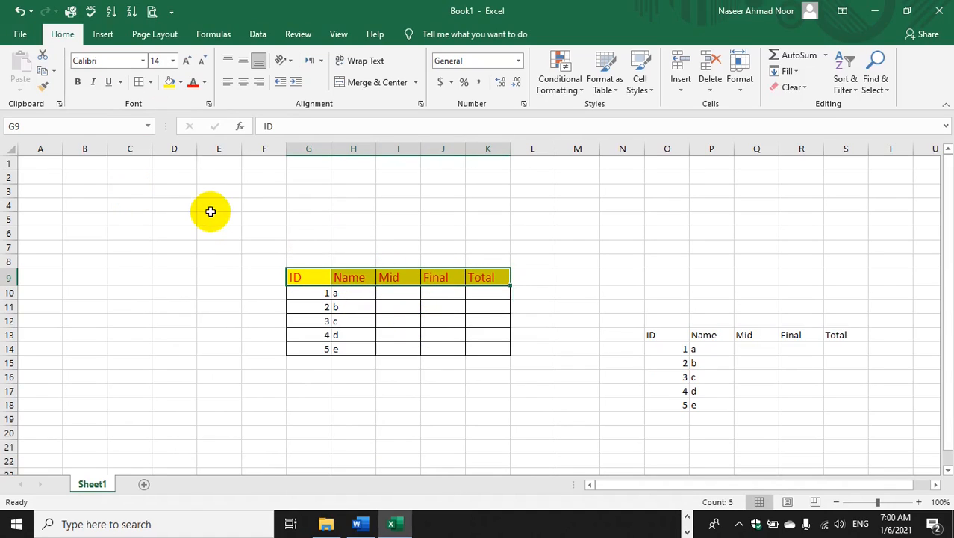
{"action": "left_click", "coordinate": [76, 84]}
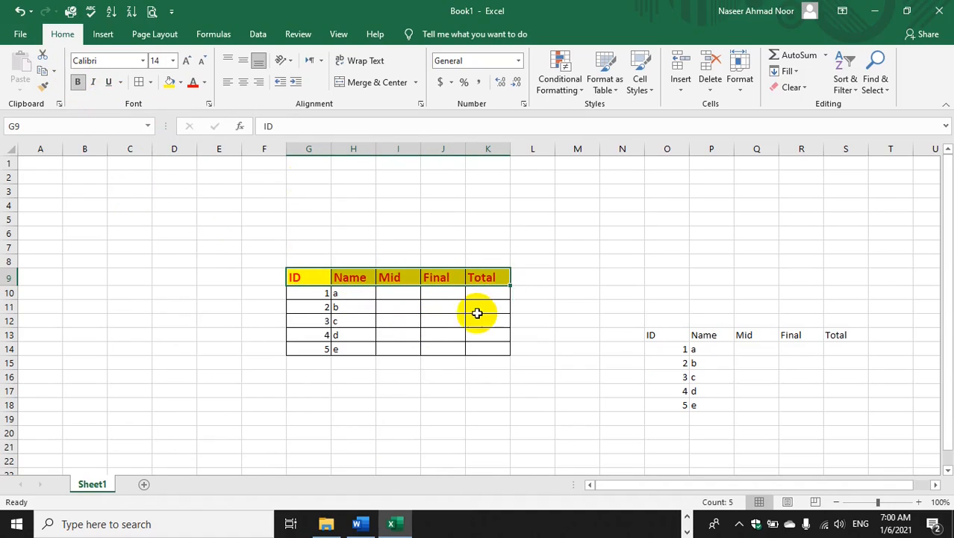
{"action": "left_click", "coordinate": [476, 319]}
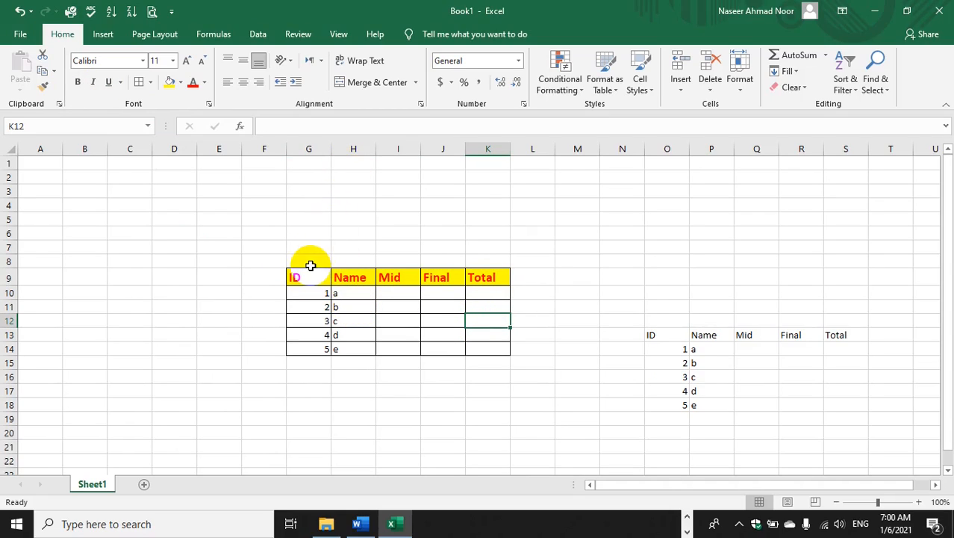
- Delete the contents of the copied table in O13:S18
{"action": "left_click", "coordinate": [661, 334]}
{"action": "left_click_drag", "start_coordinate": [693, 337], "coordinate": [841, 409]}
{"action": "key", "text": "Delete"}
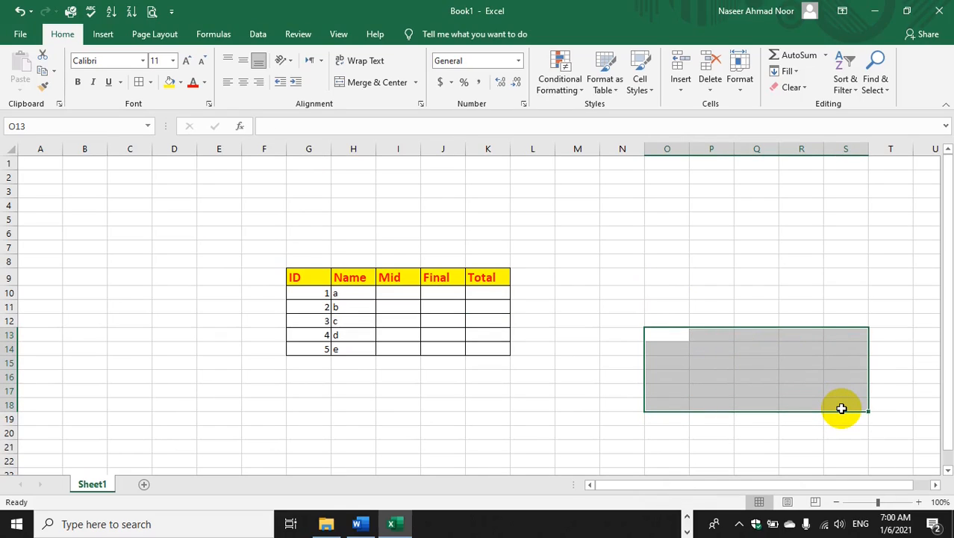
{"action": "left_click", "coordinate": [602, 374]}
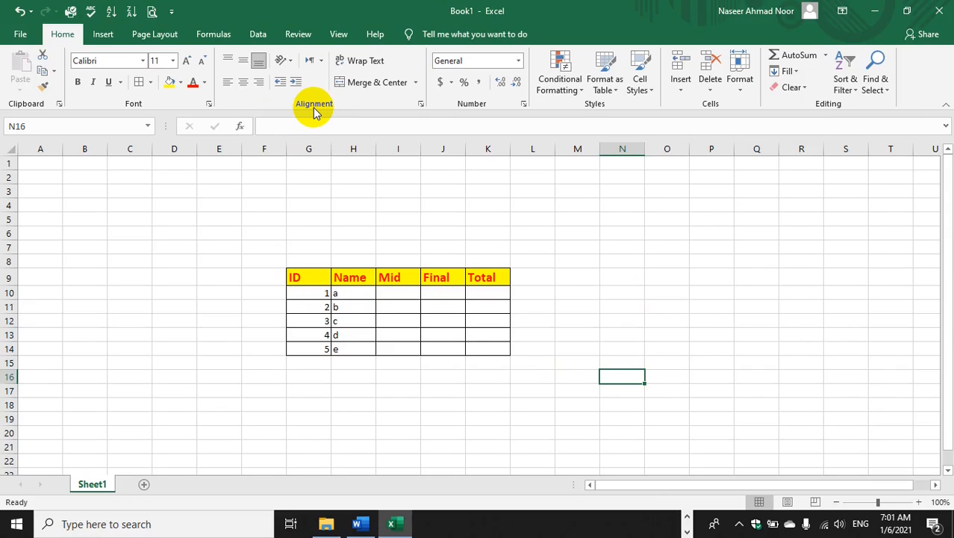
- Try left and right alignment on the table range G9:K14, finishing with its contents centered horizontally
{"action": "left_click_drag", "start_coordinate": [296, 277], "coordinate": [487, 346]}
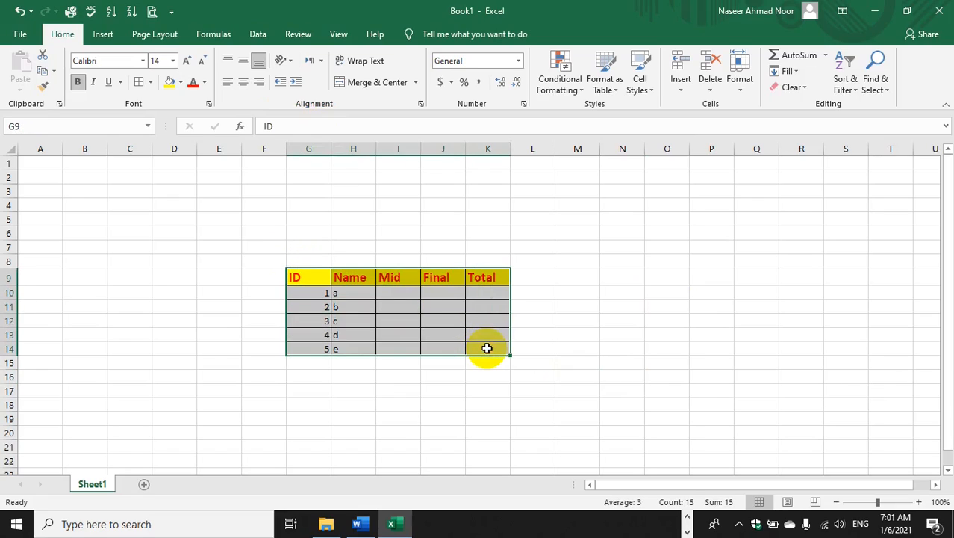
{"action": "left_click", "coordinate": [243, 84]}
{"action": "left_click", "coordinate": [227, 83]}
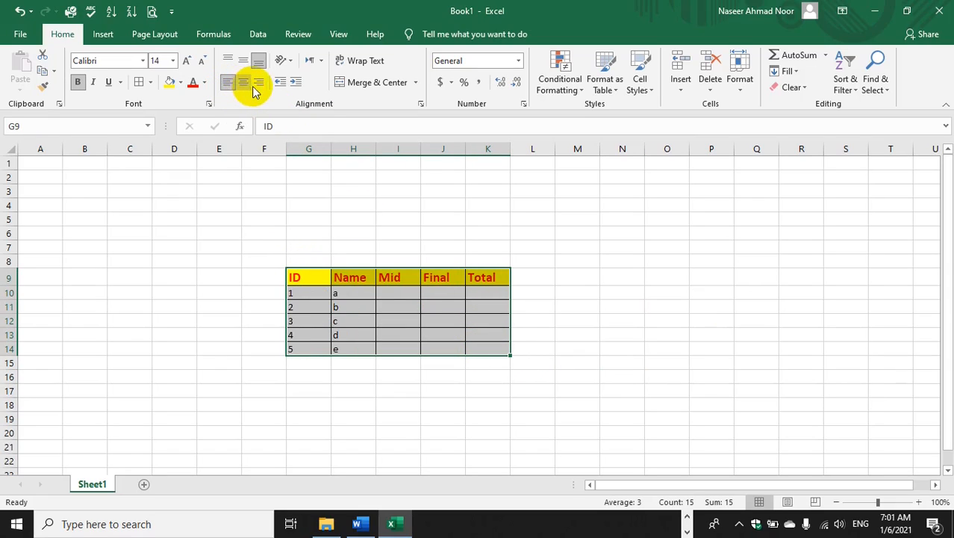
{"action": "left_click", "coordinate": [257, 84]}
{"action": "left_click", "coordinate": [242, 84]}
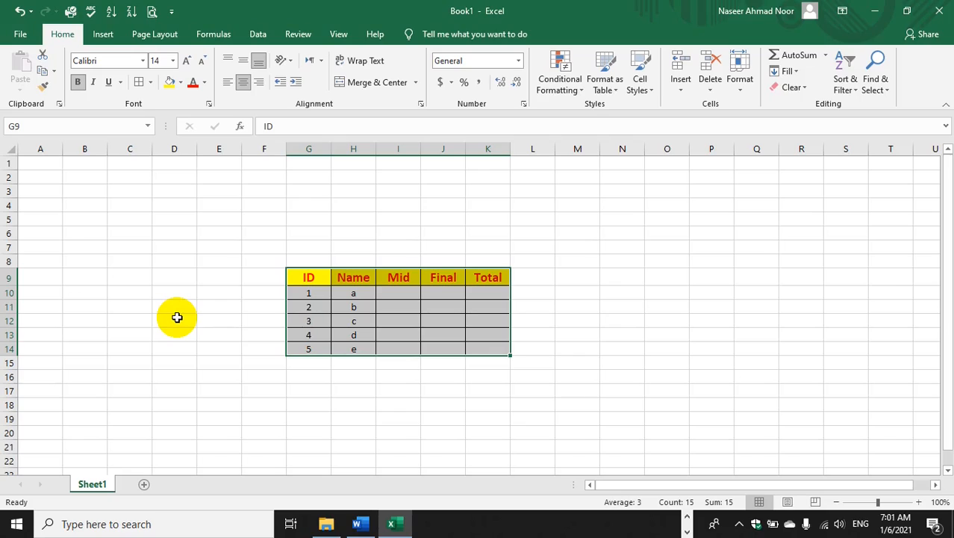
- Try increasing and decreasing the indent of G9:K14, and center its contents again
{"action": "left_click", "coordinate": [281, 85]}
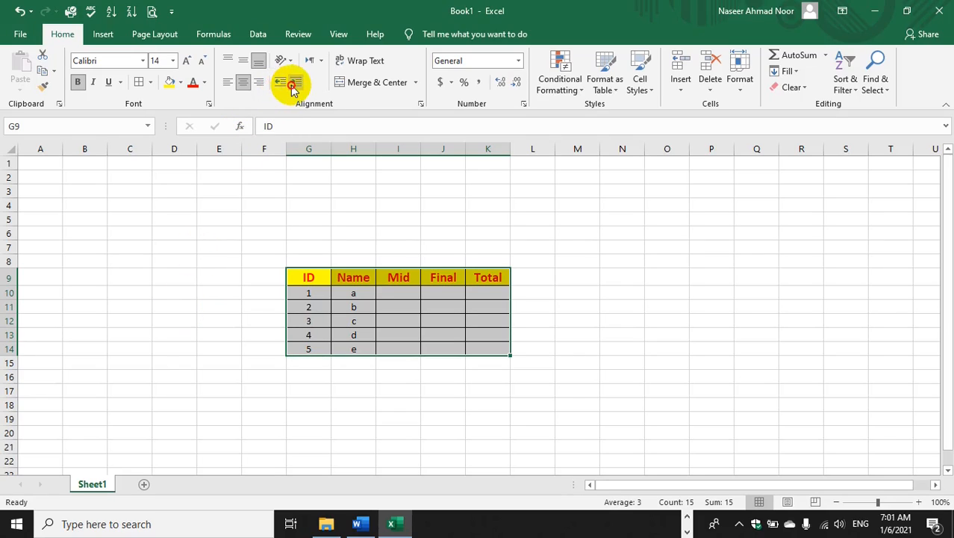
{"action": "left_click", "coordinate": [293, 86]}
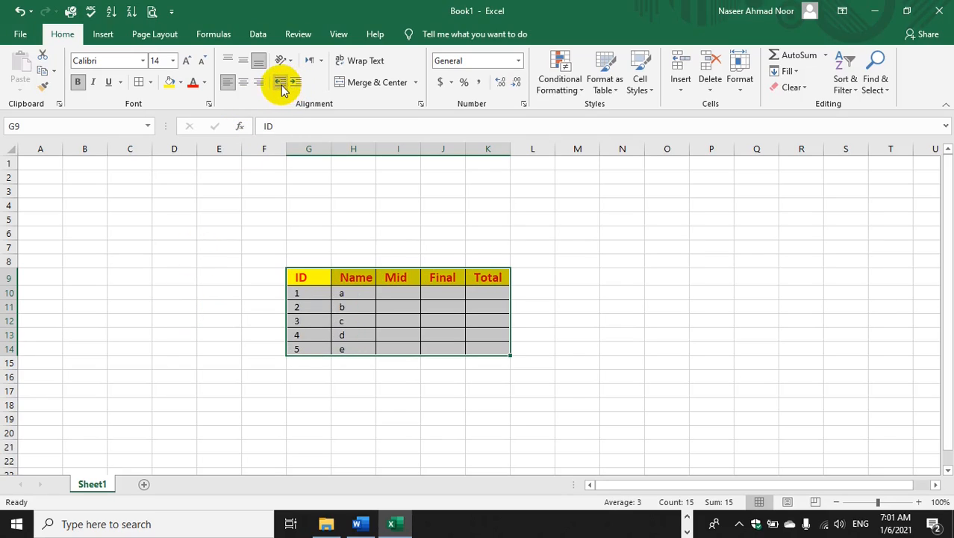
{"action": "left_click", "coordinate": [278, 86]}
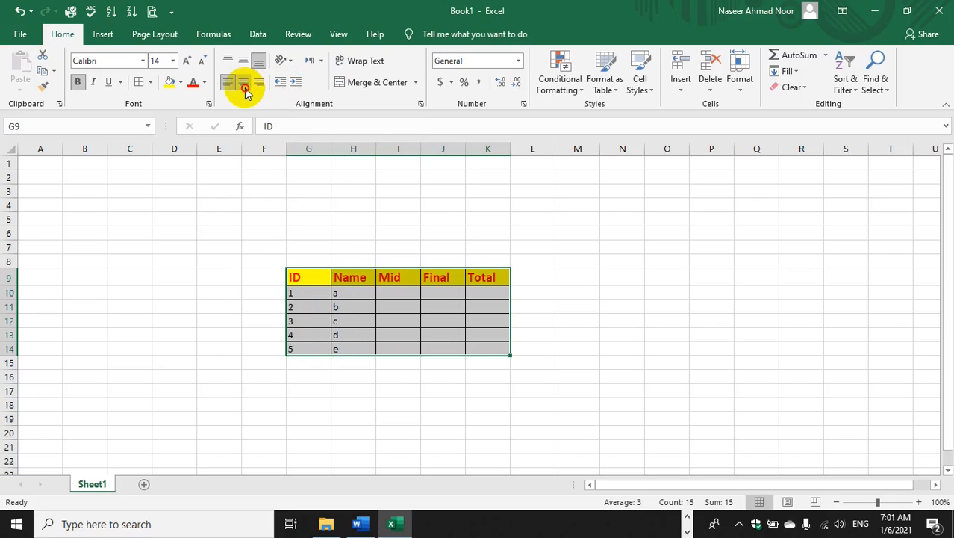
{"action": "left_click", "coordinate": [245, 88]}
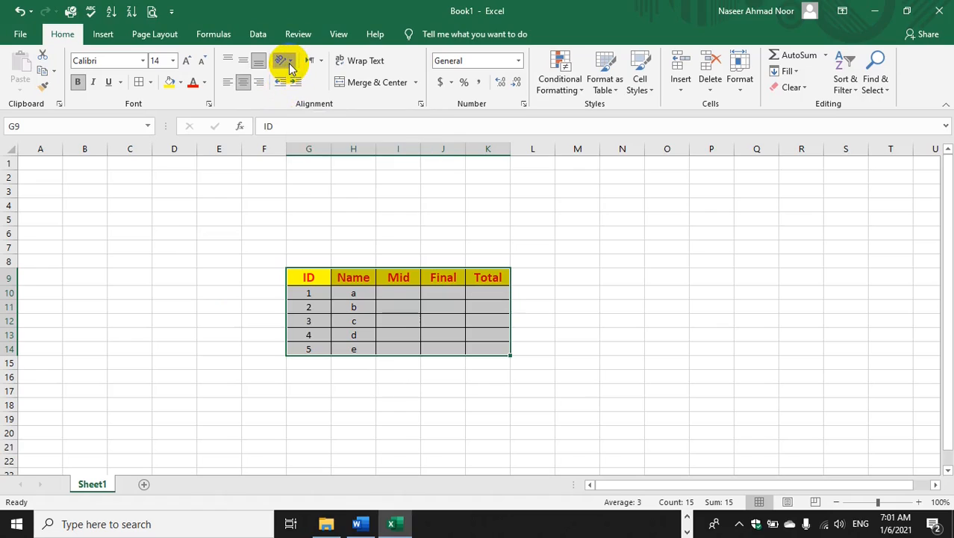
- Rotate the text of the header cells G9:K9 with Angle Clockwise, and change the orientation to Angle Counterclockwise
{"action": "left_click", "coordinate": [289, 64]}
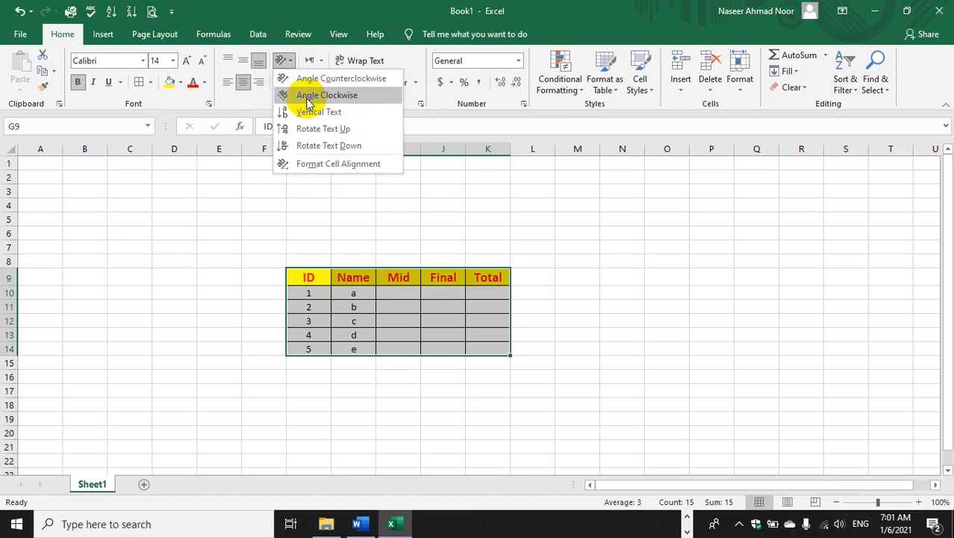
{"action": "left_click", "coordinate": [310, 276]}
{"action": "left_click_drag", "start_coordinate": [309, 276], "coordinate": [489, 277]}
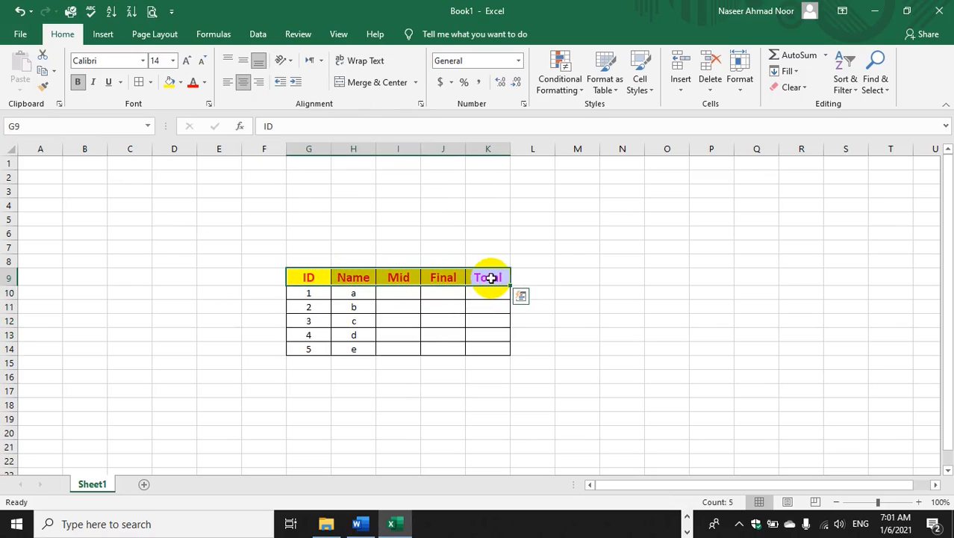
{"action": "left_click", "coordinate": [284, 59]}
{"action": "left_click", "coordinate": [293, 78]}
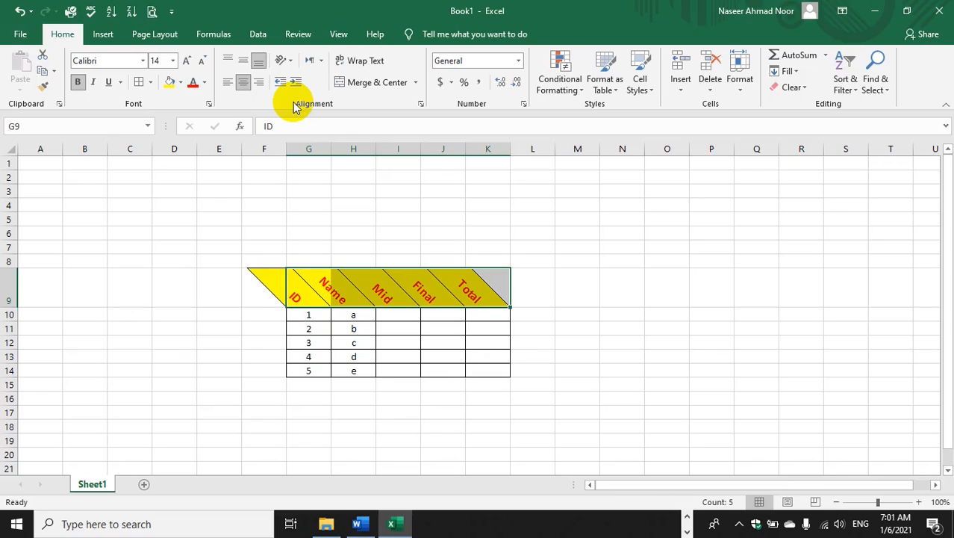
{"action": "left_click", "coordinate": [284, 63]}
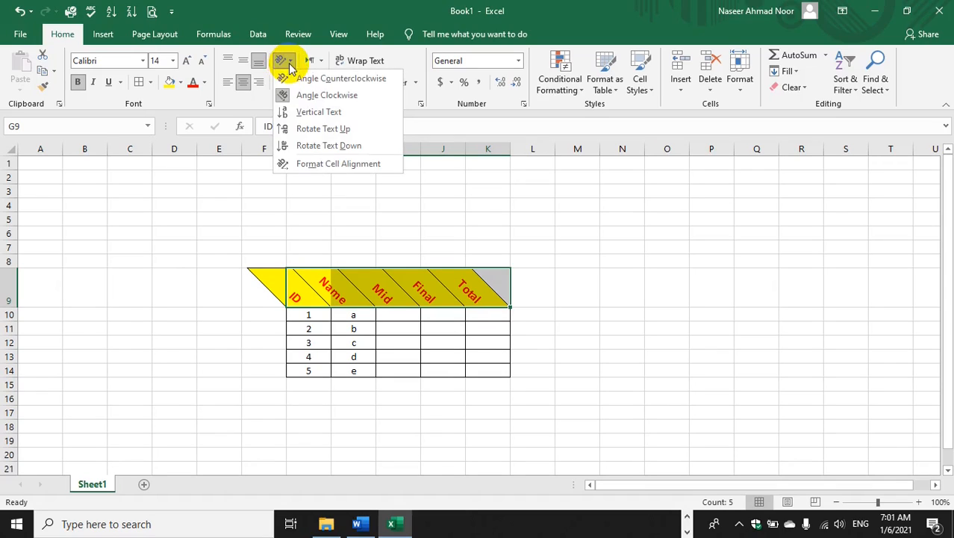
{"action": "left_click", "coordinate": [306, 78]}
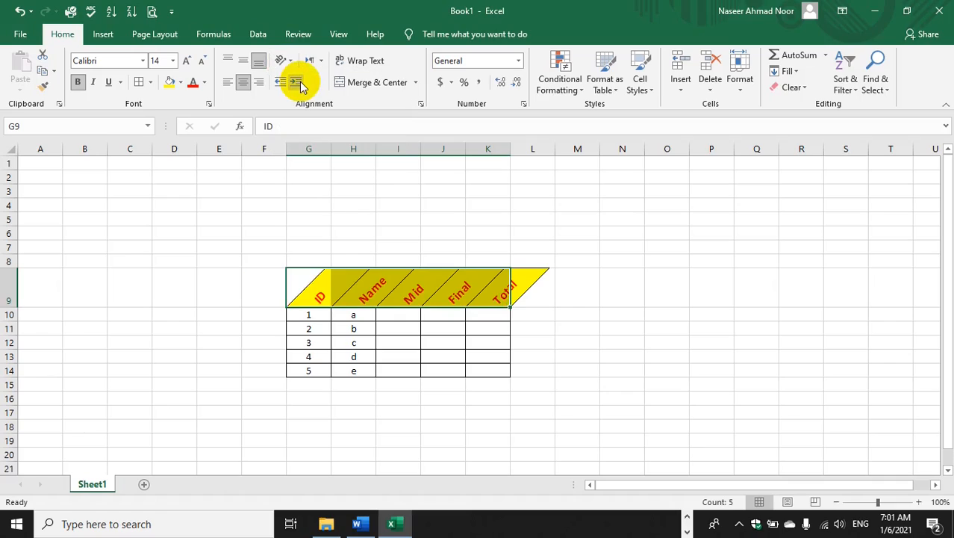
{"action": "left_click", "coordinate": [622, 455]}
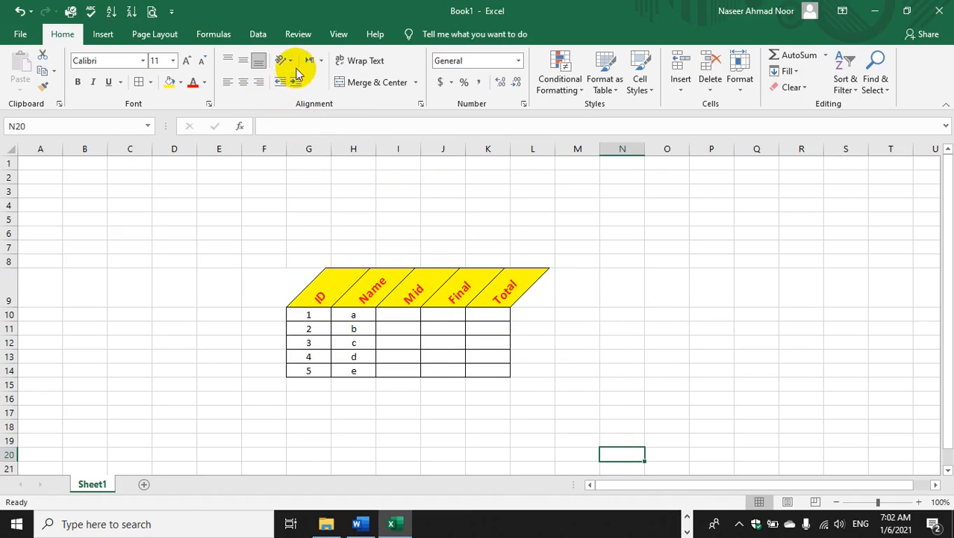
- Set the text direction of the empty cell N20 to Left-to-Right
{"action": "left_click", "coordinate": [321, 62]}
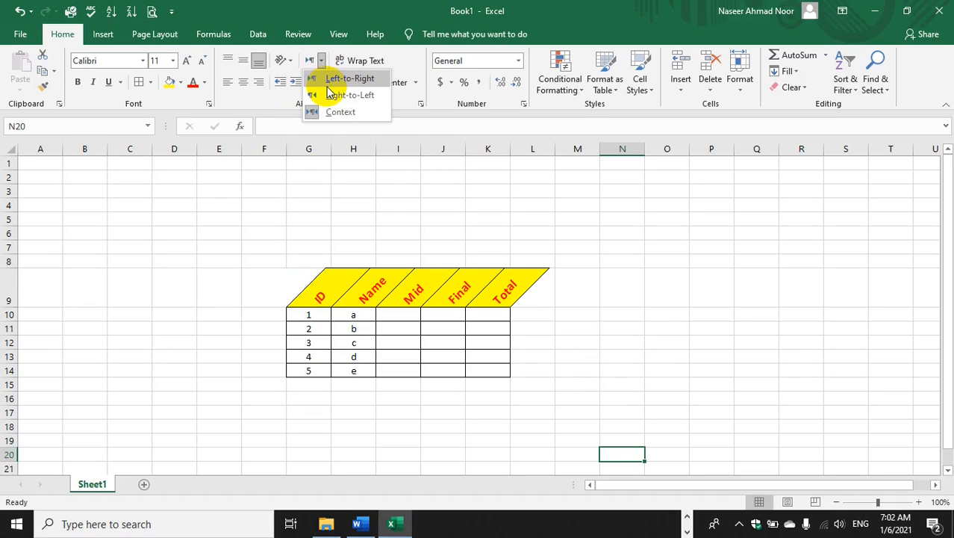
{"action": "left_click", "coordinate": [338, 82]}
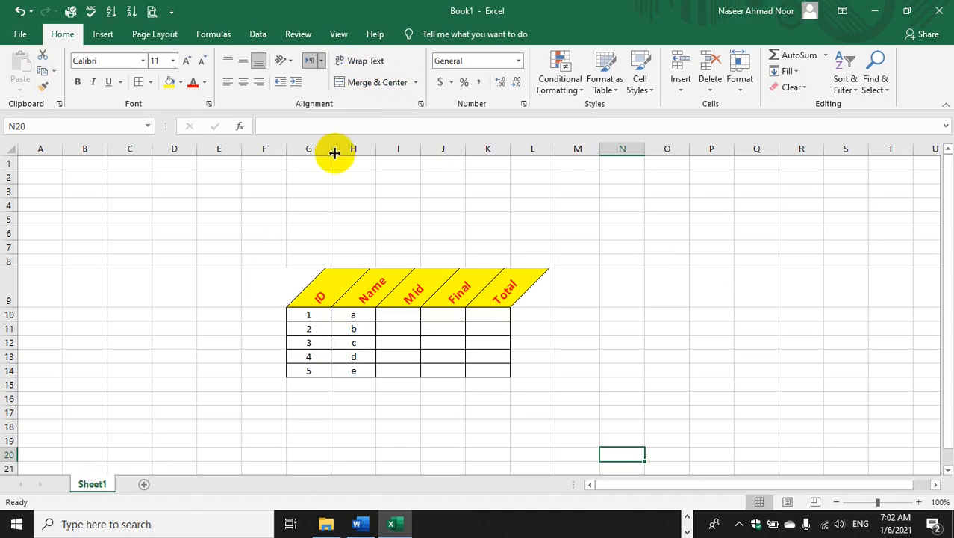
{"action": "left_click", "coordinate": [227, 218]}
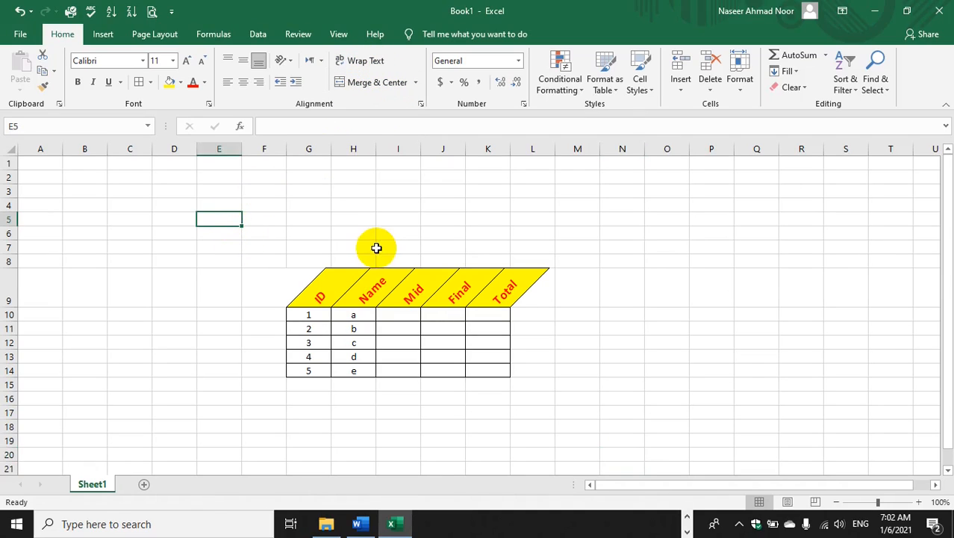
- Middle-align the header cells H9:K9 and set their text orientation to Angle Clockwise
{"action": "left_click_drag", "start_coordinate": [339, 281], "coordinate": [492, 285]}
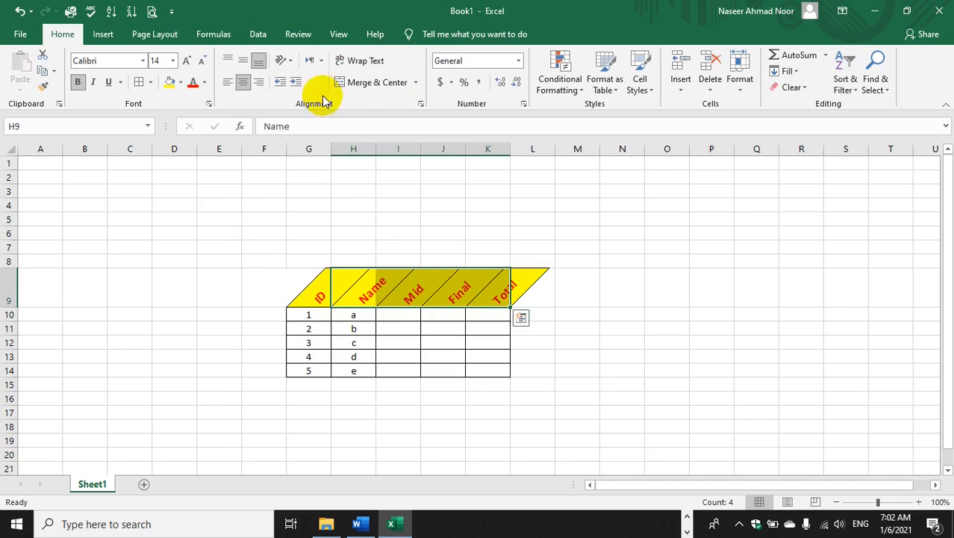
{"action": "left_click", "coordinate": [245, 63]}
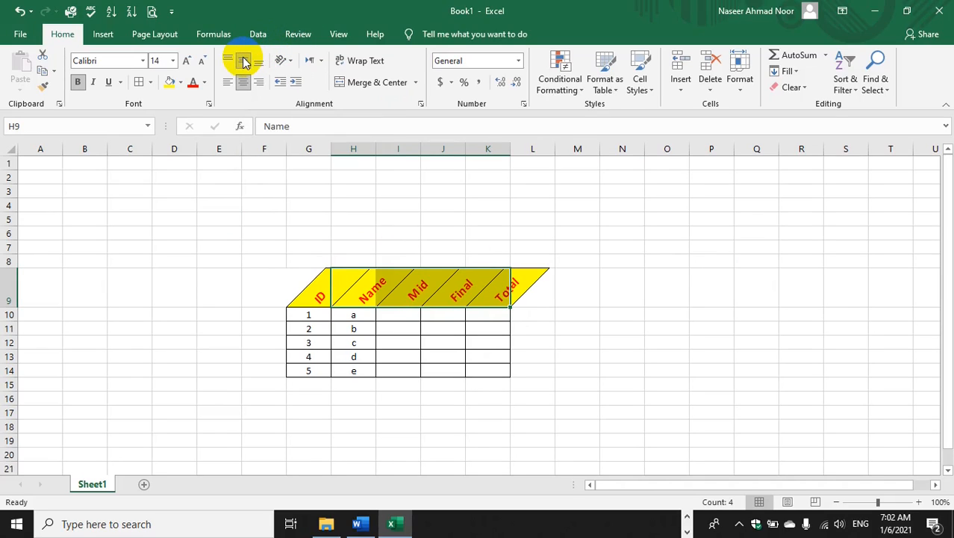
{"action": "left_click", "coordinate": [291, 66]}
{"action": "left_click", "coordinate": [303, 94]}
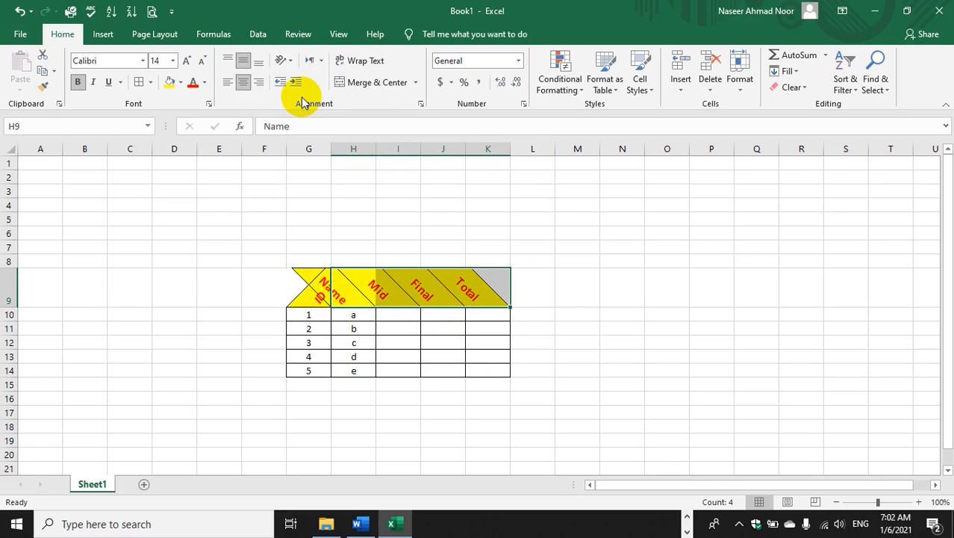
- Try the top, middle and bottom vertical alignments on H9:K9, finishing with Top Align
{"action": "left_click", "coordinate": [229, 60]}
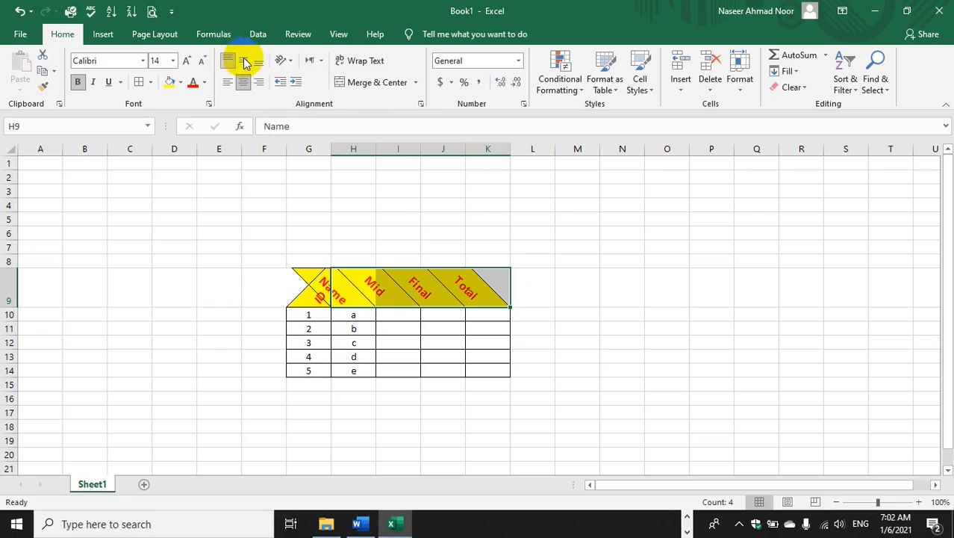
{"action": "left_click", "coordinate": [249, 65]}
{"action": "left_click", "coordinate": [258, 65]}
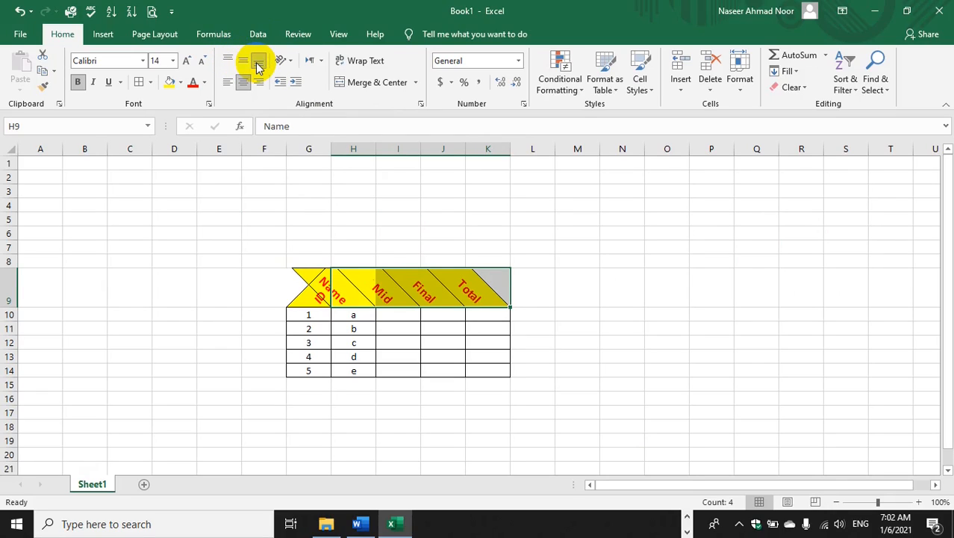
{"action": "left_click", "coordinate": [228, 61]}
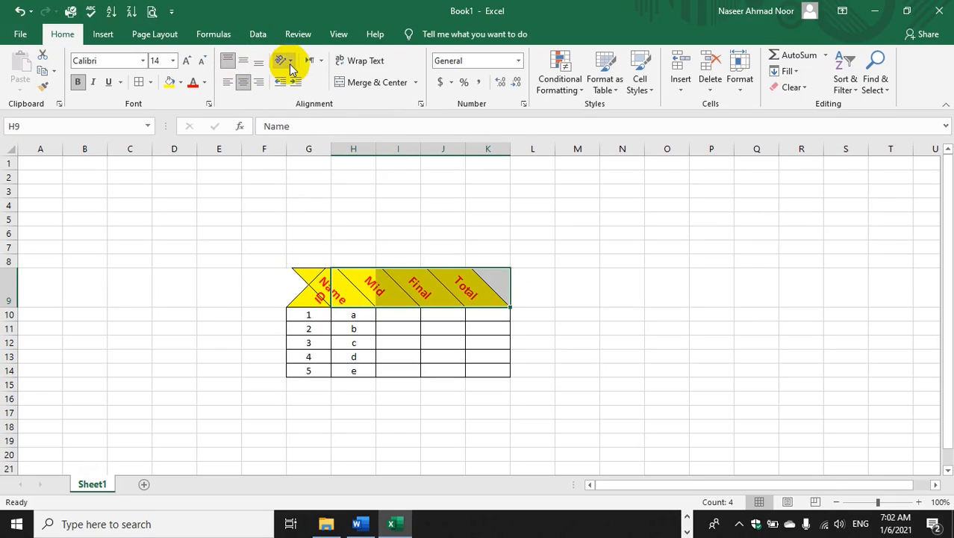
- Set the text orientation of the header cells H9:K9 to Angle Counterclockwise
{"action": "left_click", "coordinate": [290, 63]}
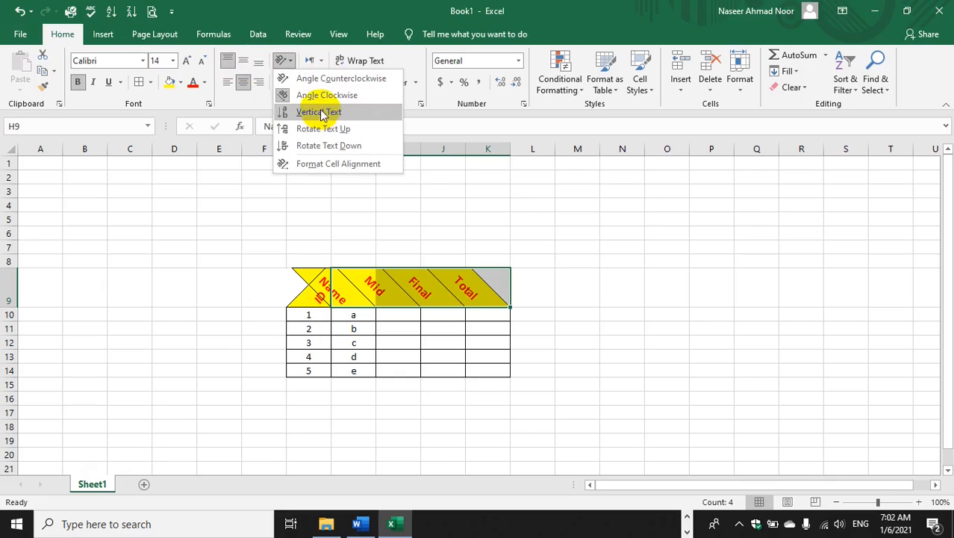
{"action": "left_click", "coordinate": [318, 79]}
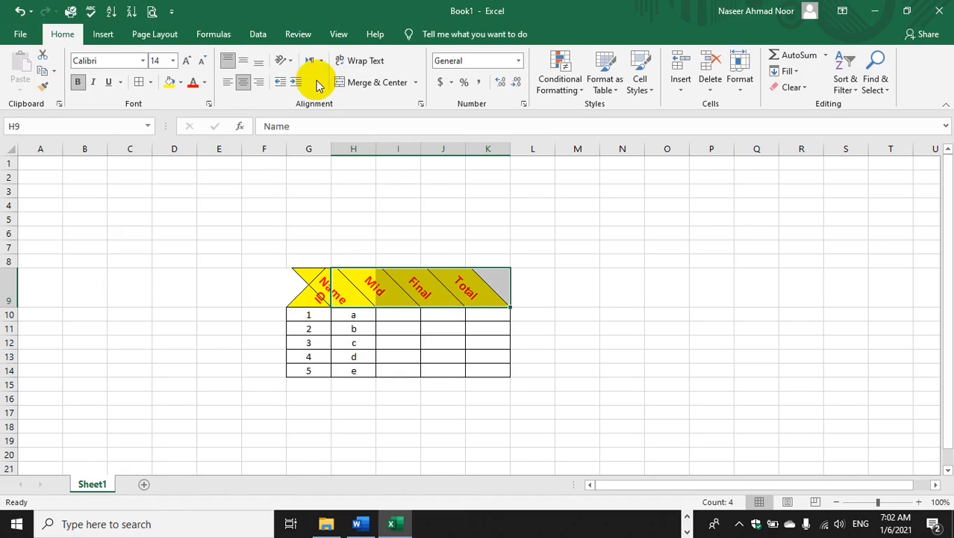
{"action": "left_click", "coordinate": [551, 345]}
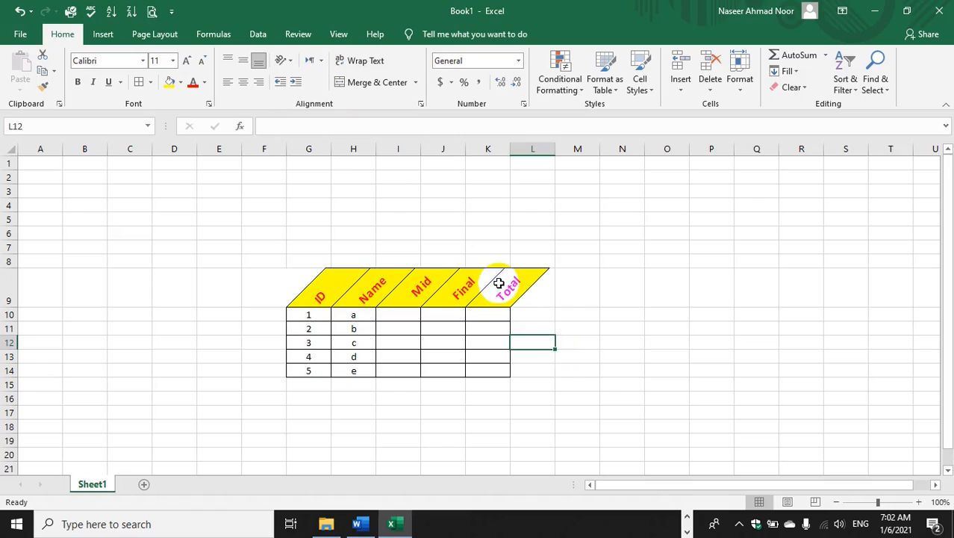
{"action": "left_click", "coordinate": [321, 62]}
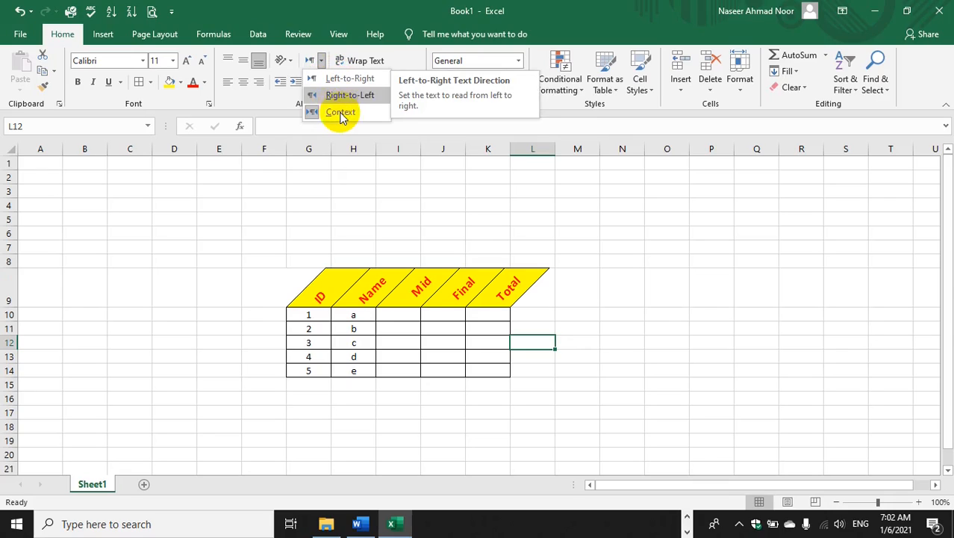
{"action": "left_click", "coordinate": [371, 276]}
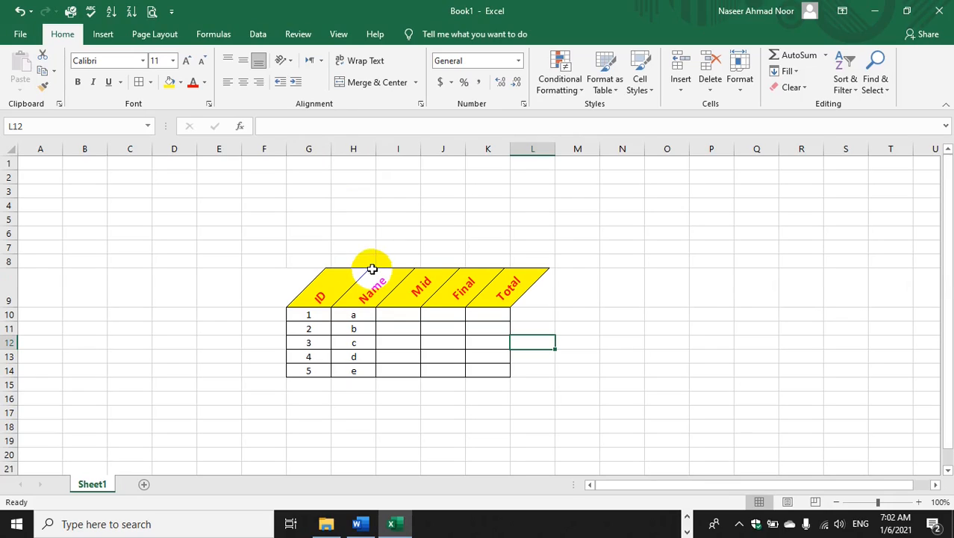
{"action": "left_click", "coordinate": [354, 204]}
- Enter the text "afghanistan is my country" in cell D6
{"action": "left_click", "coordinate": [178, 237]}
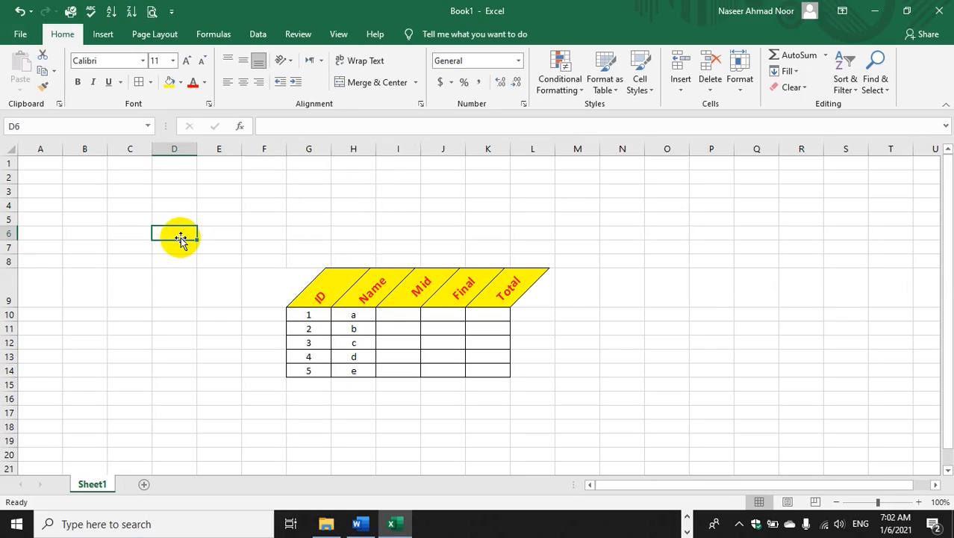
{"action": "type", "text": "af"}
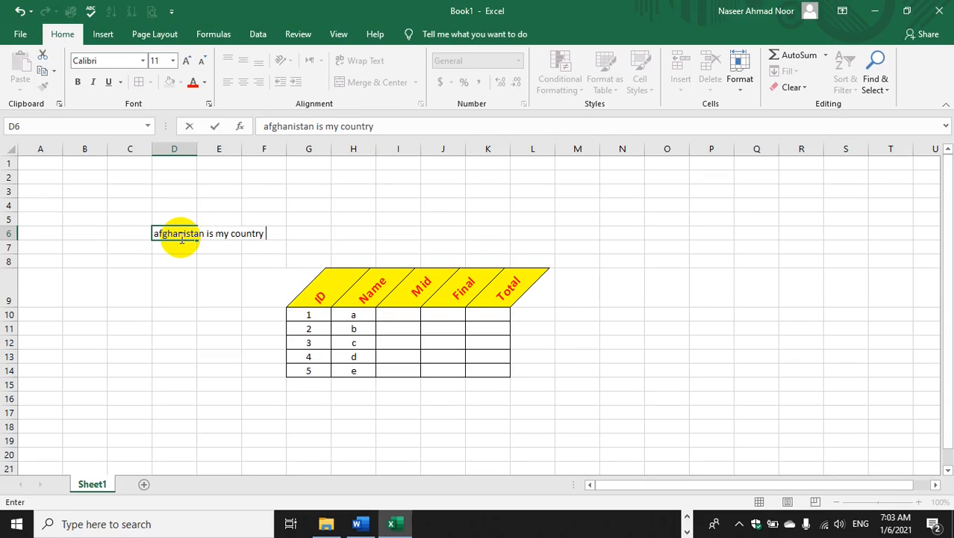
{"action": "type", "text": "ghanistan is my country"}
{"action": "key", "text": "Return"}
- Try Wrap Text on the sentence in D6, switching it on, off and on again
{"action": "left_click", "coordinate": [195, 236]}
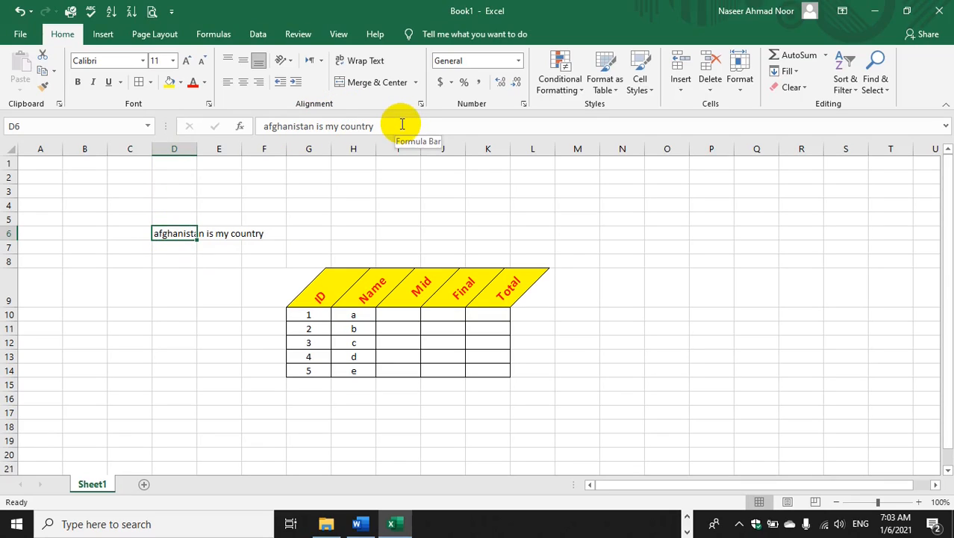
{"action": "left_click", "coordinate": [185, 284]}
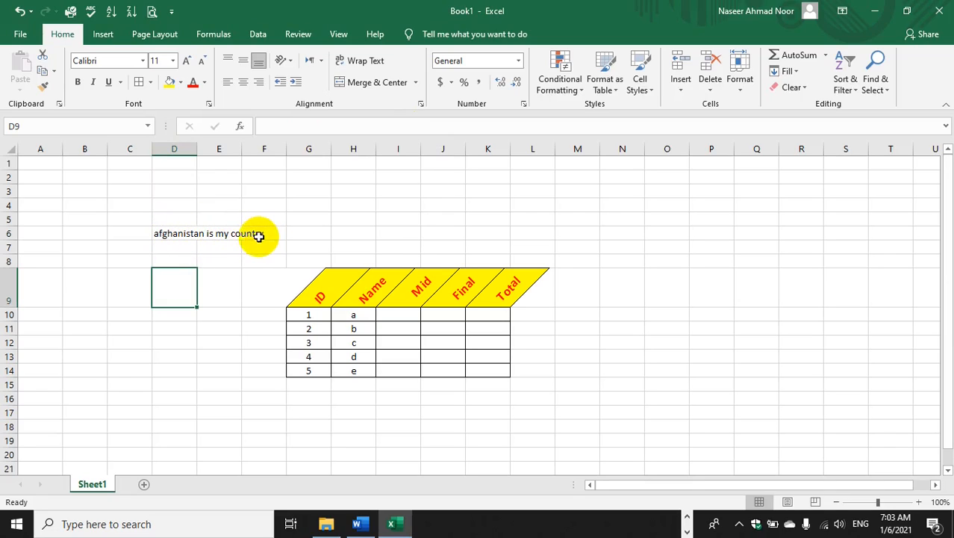
{"action": "left_click", "coordinate": [170, 233]}
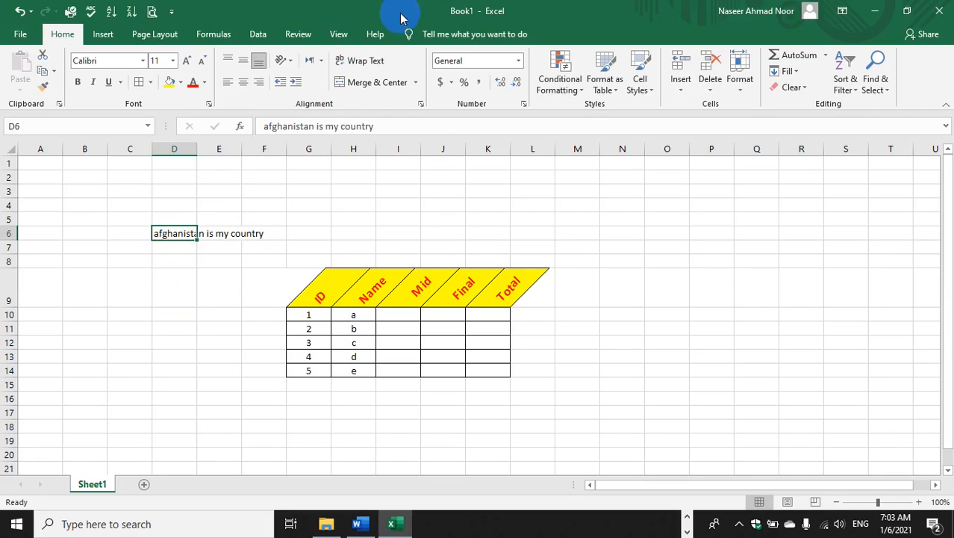
{"action": "left_click", "coordinate": [366, 61]}
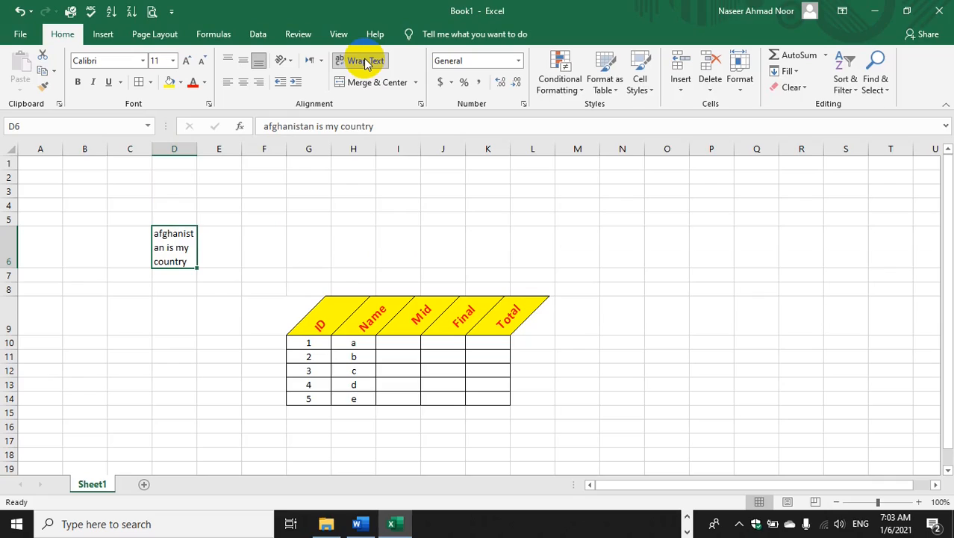
{"action": "left_click", "coordinate": [368, 59]}
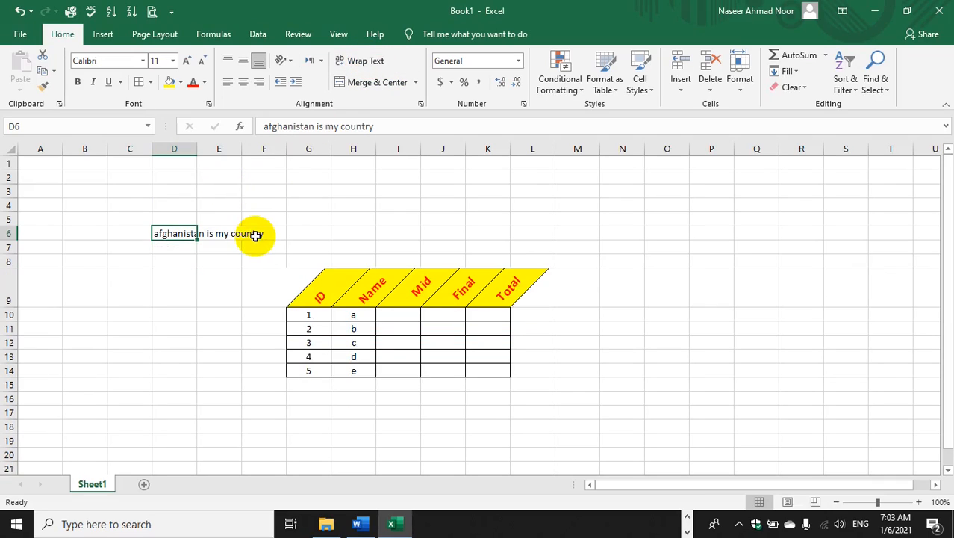
{"action": "left_click", "coordinate": [354, 60]}
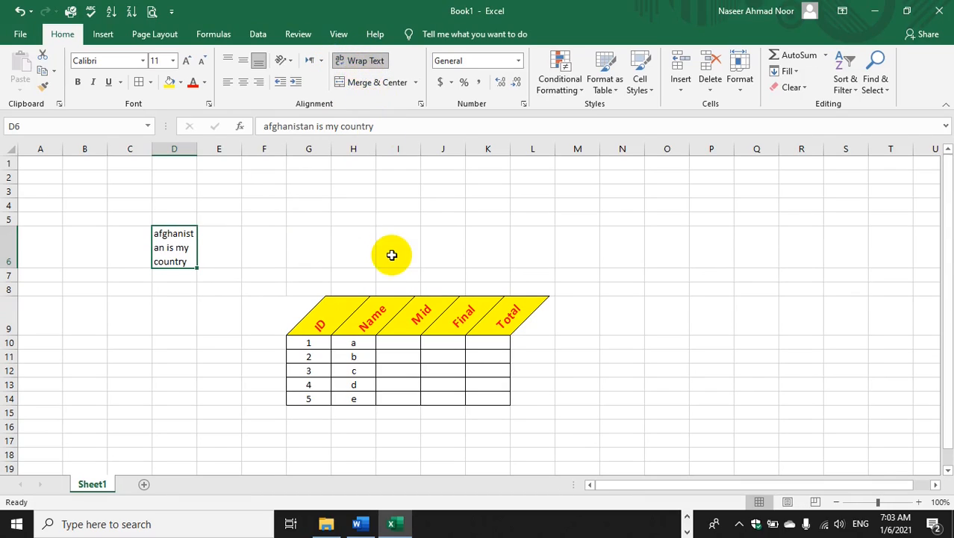
{"action": "left_click", "coordinate": [392, 252]}
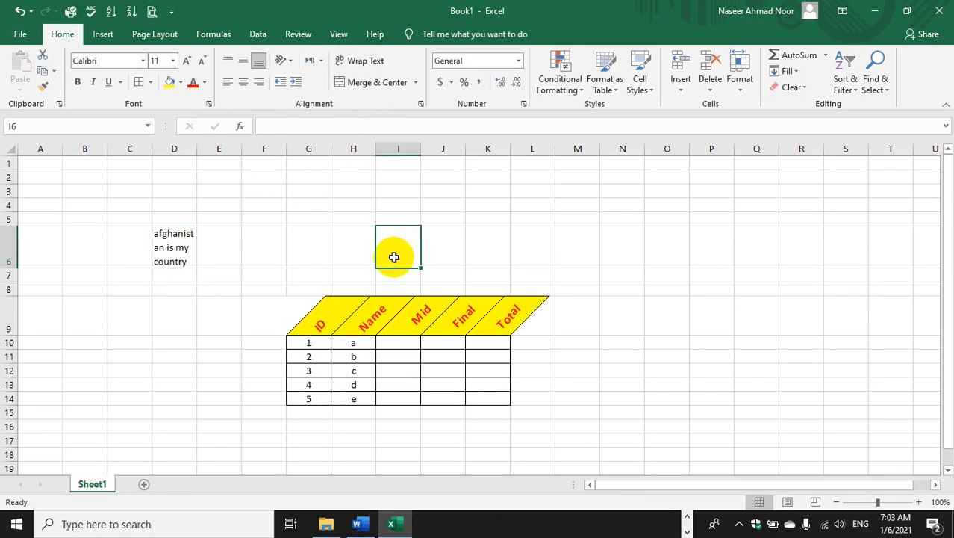
- Turn on text wrapping for the empty cell I6 and turn it off for D6
{"action": "left_click", "coordinate": [344, 60]}
{"action": "left_click", "coordinate": [164, 263]}
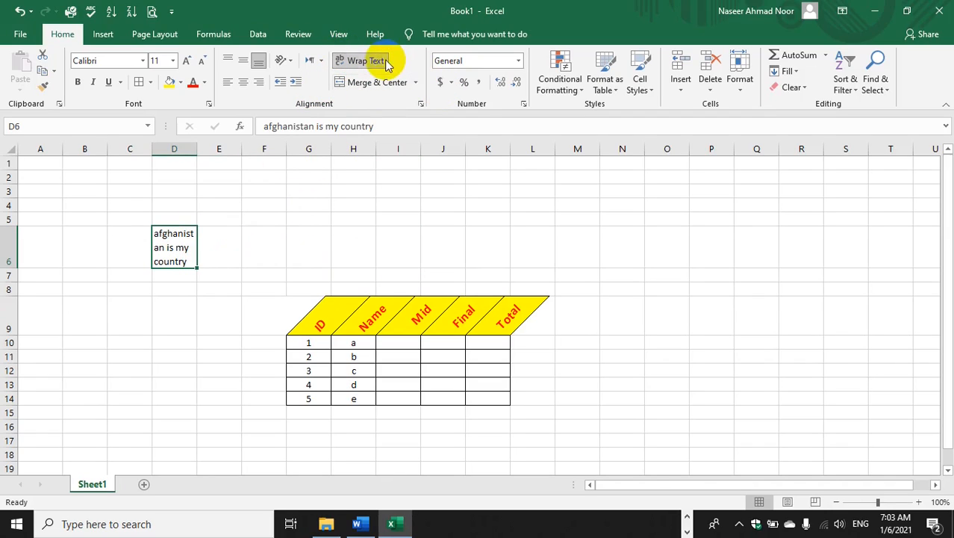
{"action": "left_click", "coordinate": [362, 61]}
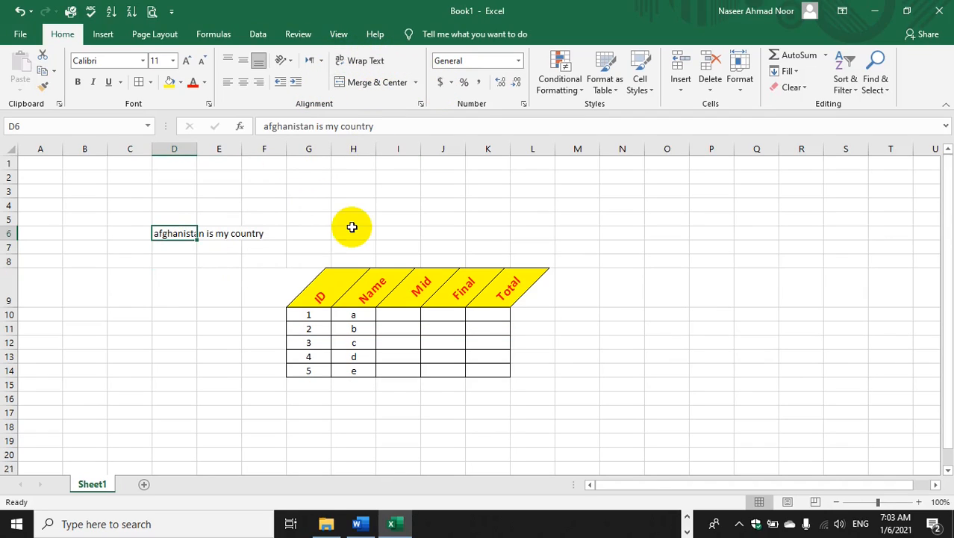
- Apply Merge & Center to the individually selected cells D6, E6 and F6
{"action": "left_click", "coordinate": [211, 233], "text": "ctrl"}
{"action": "left_click", "coordinate": [268, 234], "text": "ctrl"}
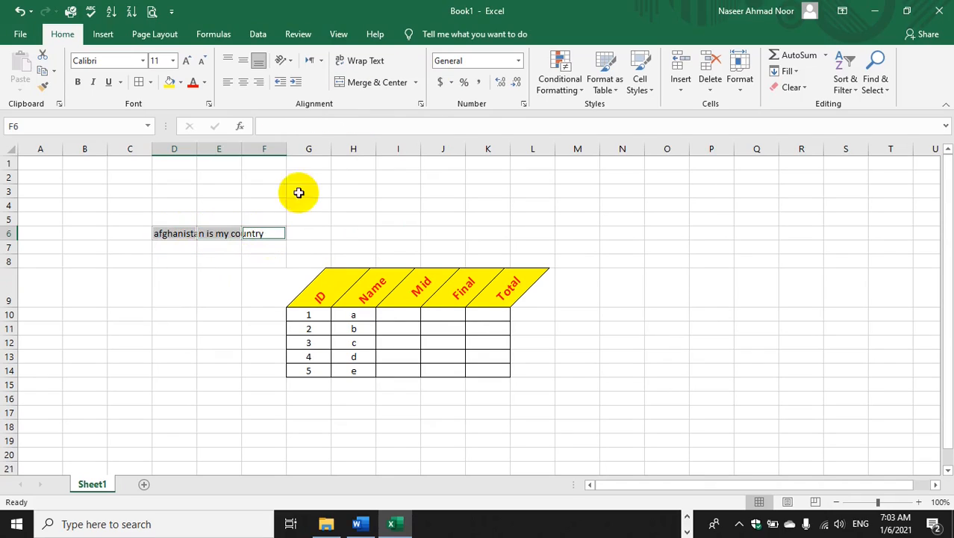
{"action": "left_click", "coordinate": [358, 86]}
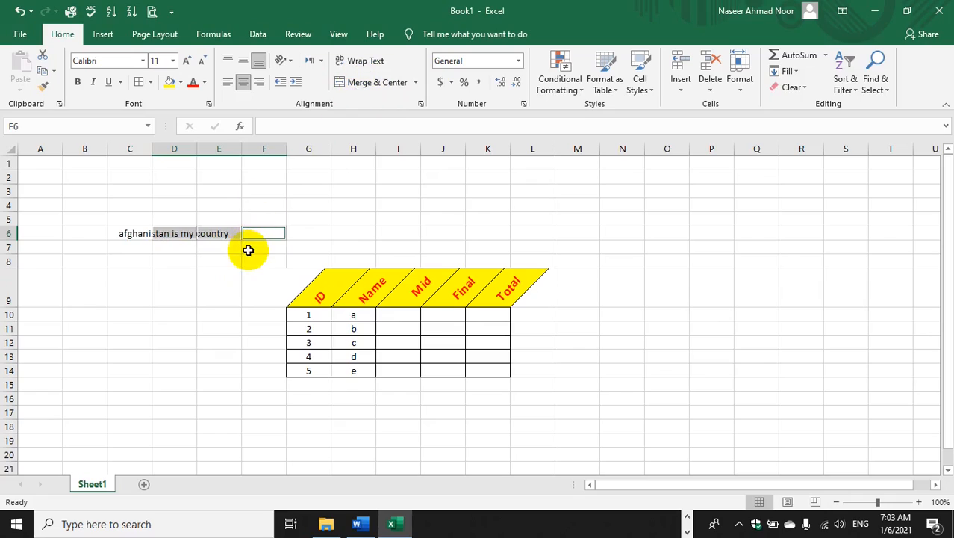
{"action": "left_click", "coordinate": [320, 234]}
{"action": "left_click", "coordinate": [350, 234]}
{"action": "left_click_drag", "start_coordinate": [350, 234], "coordinate": [469, 238]}
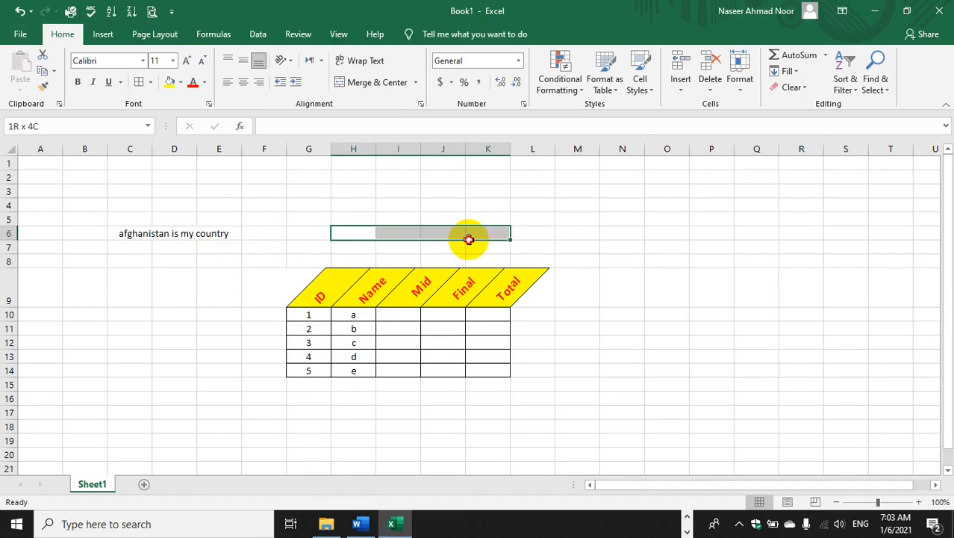
{"action": "left_click", "coordinate": [172, 233]}
{"action": "left_click", "coordinate": [136, 234]}
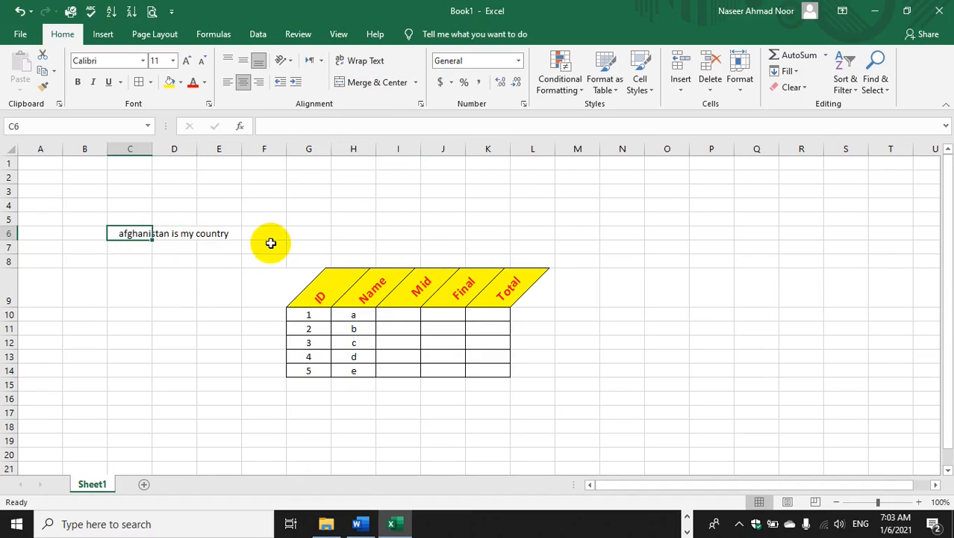
- Merge and center the empty cells I6:L6
{"action": "left_click_drag", "start_coordinate": [401, 231], "coordinate": [545, 237]}
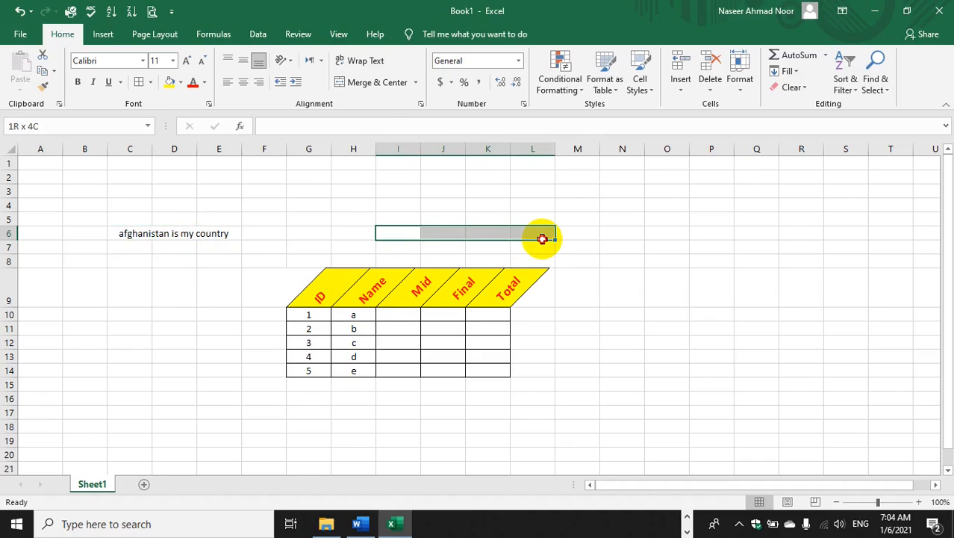
{"action": "left_click", "coordinate": [370, 86]}
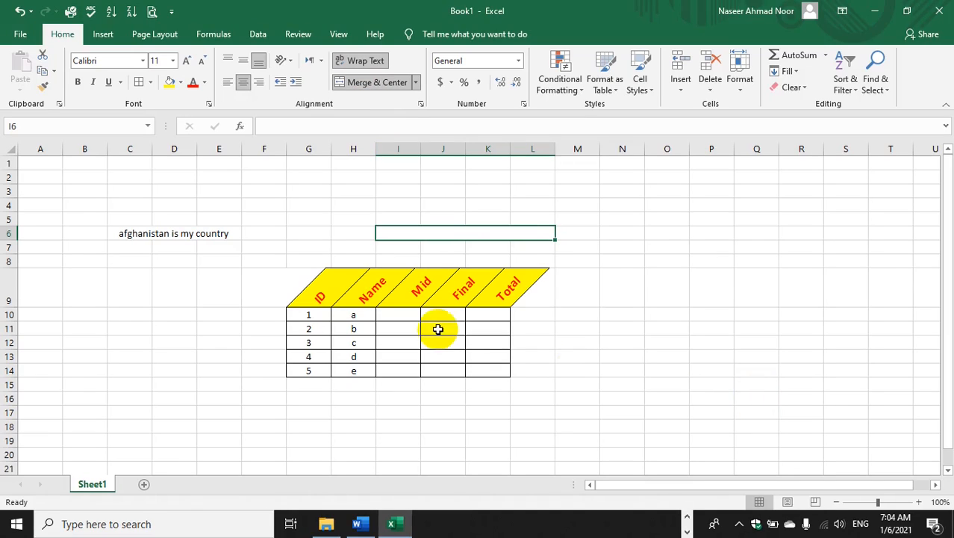
{"action": "right_click", "coordinate": [566, 328]}
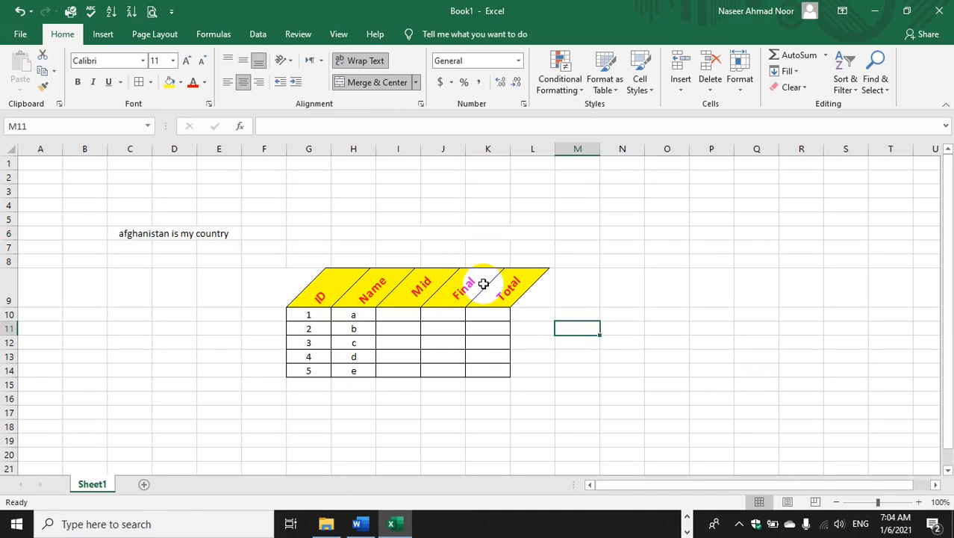
- Merge and center the cells G8:L8 directly above the table's header row
{"action": "left_click", "coordinate": [303, 260]}
{"action": "left_click_drag", "start_coordinate": [294, 257], "coordinate": [549, 261]}
{"action": "left_click", "coordinate": [367, 85]}
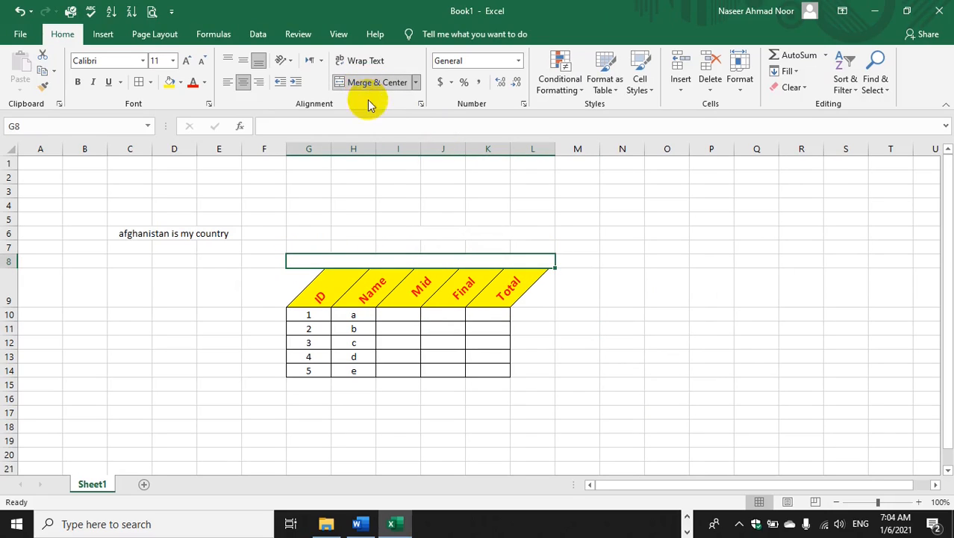
- Enter the table title "Students Final Marks" in the merged cell above the headers
{"action": "right_click", "coordinate": [394, 263]}
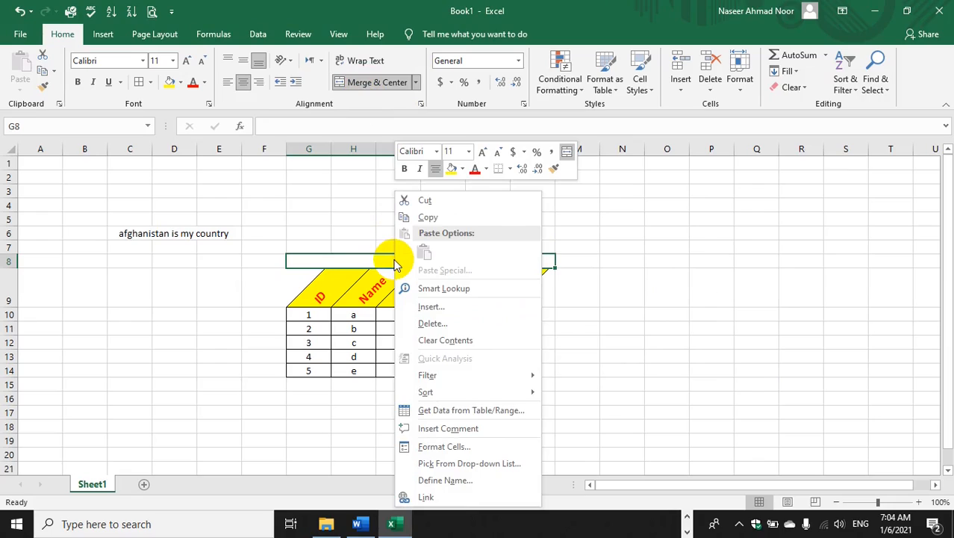
{"action": "left_click", "coordinate": [381, 256]}
{"action": "type", "text": "Student"}
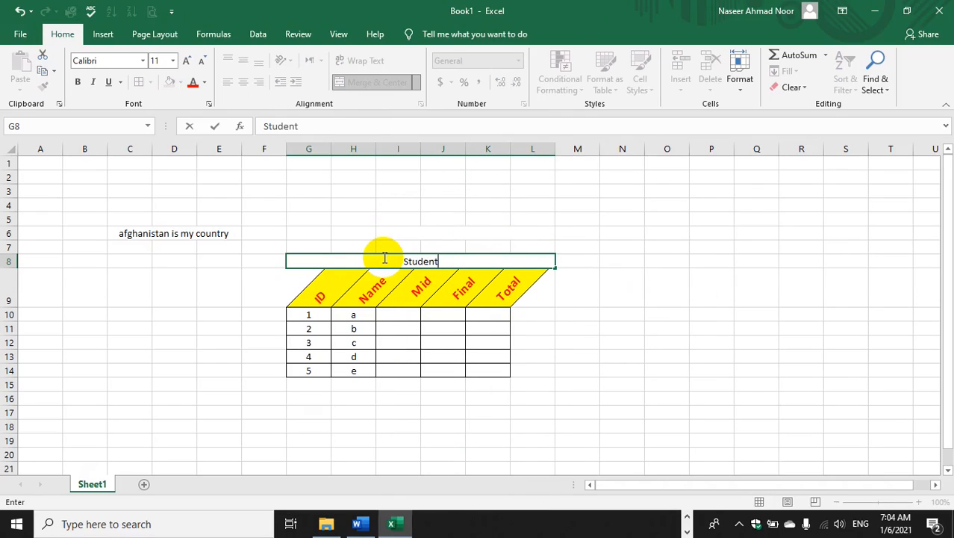
{"action": "type", "text": "s Final Marks"}
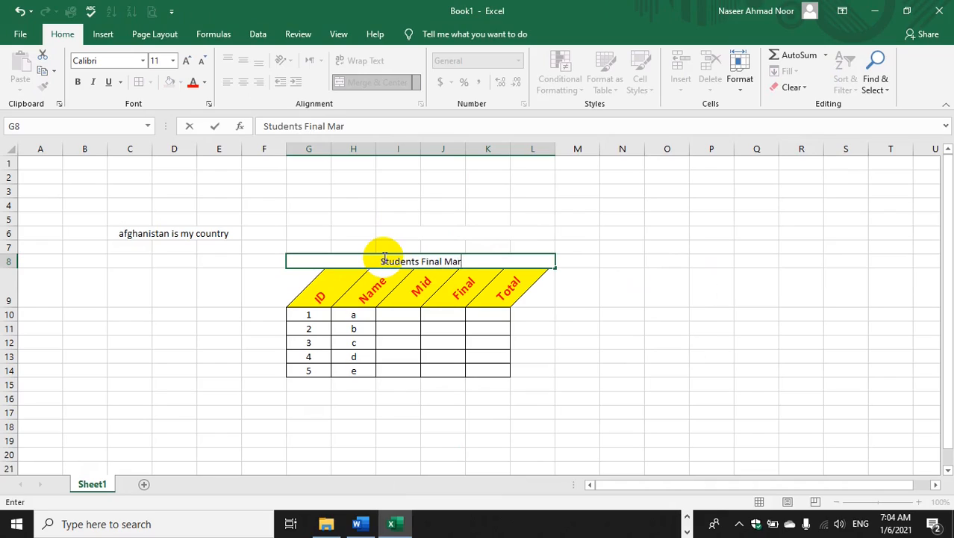
{"action": "left_click", "coordinate": [596, 386]}
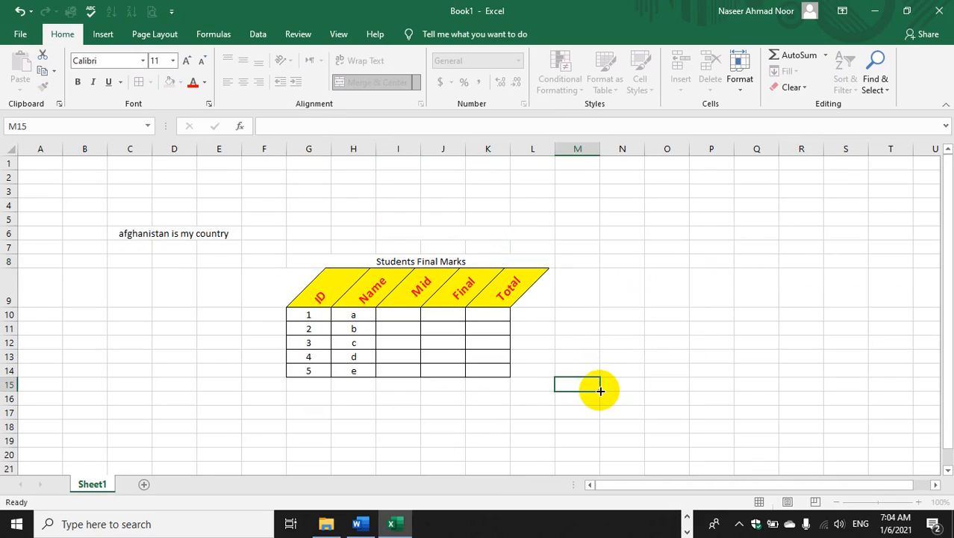
- Make the table title in the merged cell G8 bold
{"action": "left_click", "coordinate": [433, 261]}
{"action": "left_click", "coordinate": [76, 82]}
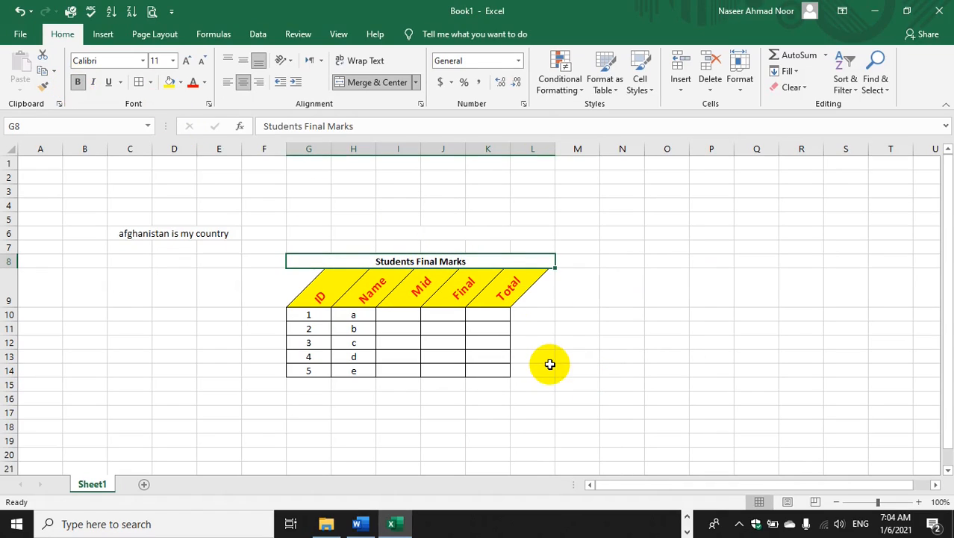
{"action": "left_click", "coordinate": [549, 367]}
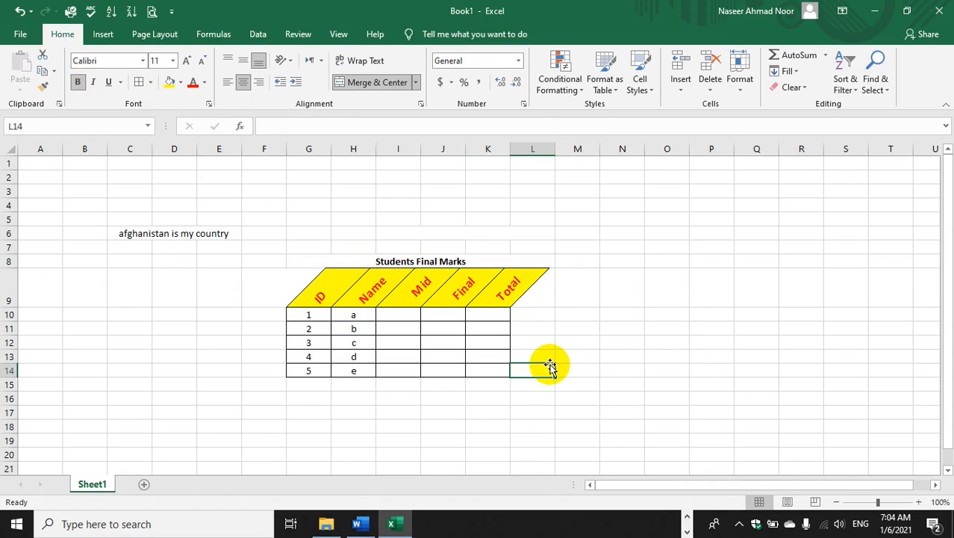
{"action": "left_click", "coordinate": [448, 396]}
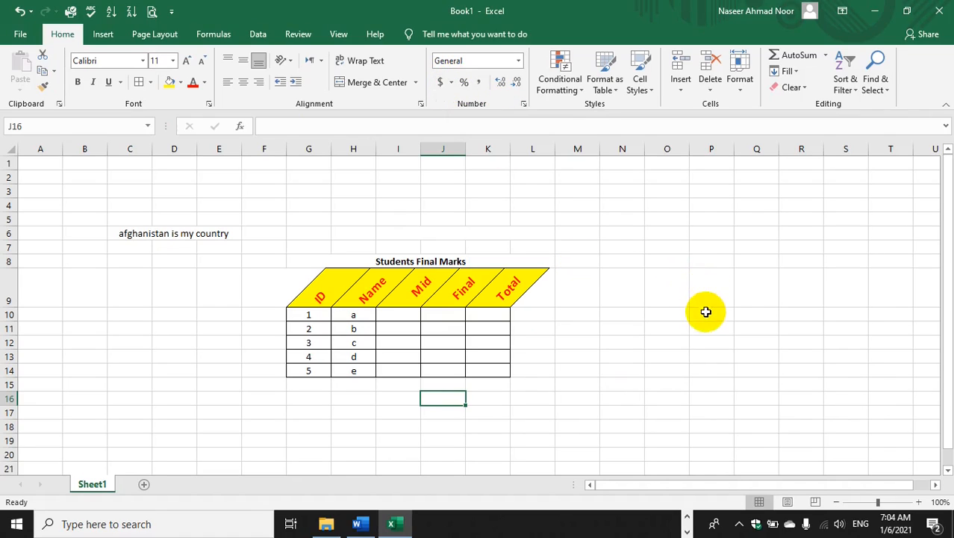
- Enter the numbers 100, 200, 300 and 400 down the cells P11:P14
{"action": "left_click_drag", "start_coordinate": [711, 332], "coordinate": [719, 422]}
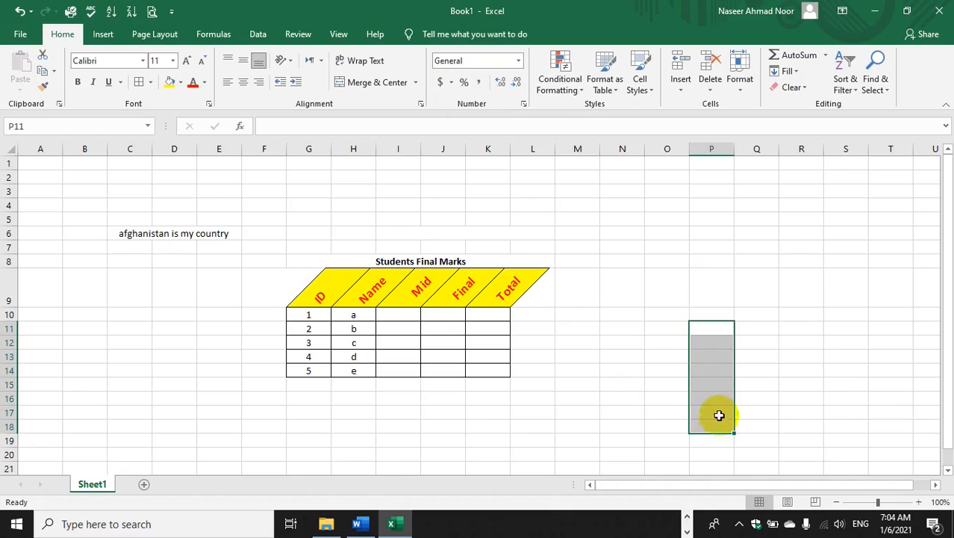
{"action": "left_click", "coordinate": [702, 330]}
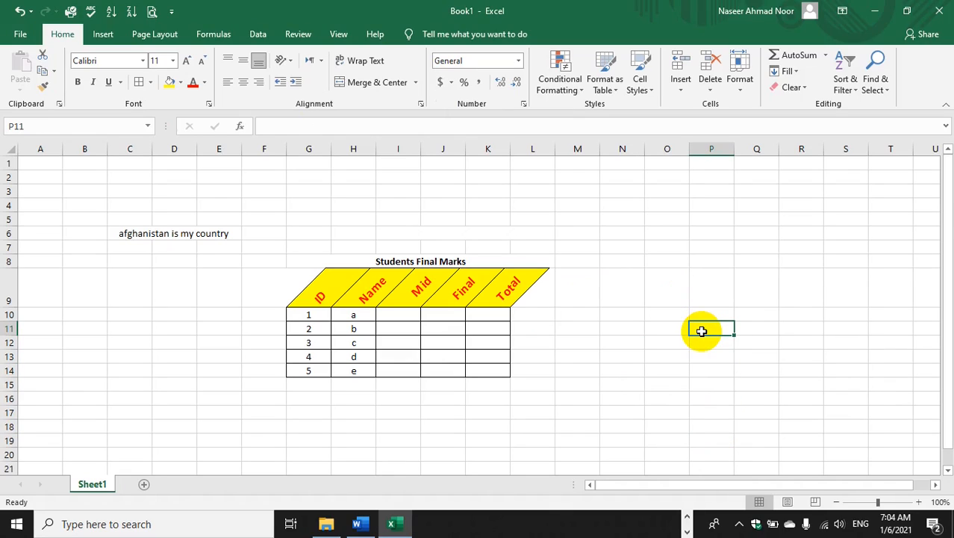
{"action": "type", "text": "100"}
{"action": "key", "text": "Return"}
{"action": "type", "text": "20"}
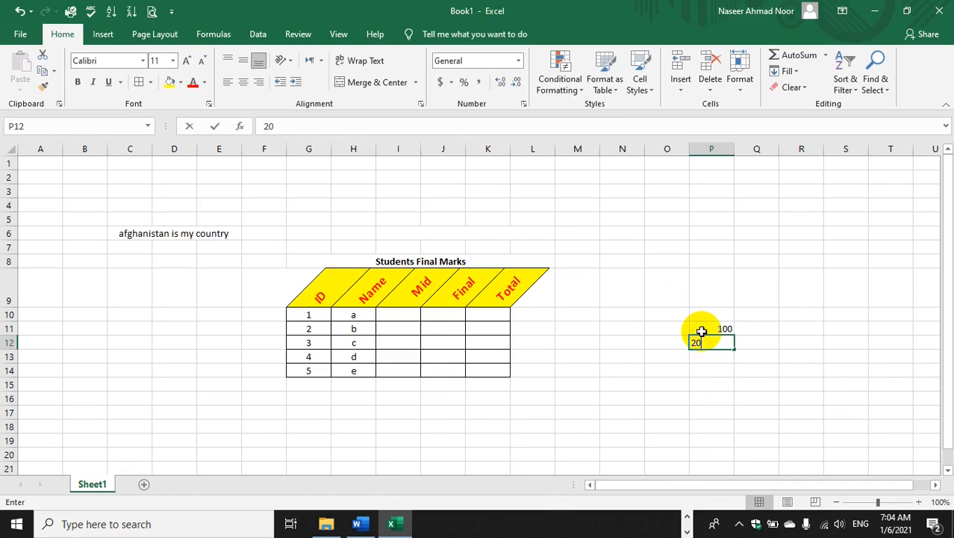
{"action": "type", "text": "0"}
{"action": "key", "text": "Return"}
{"action": "type", "text": "300"}
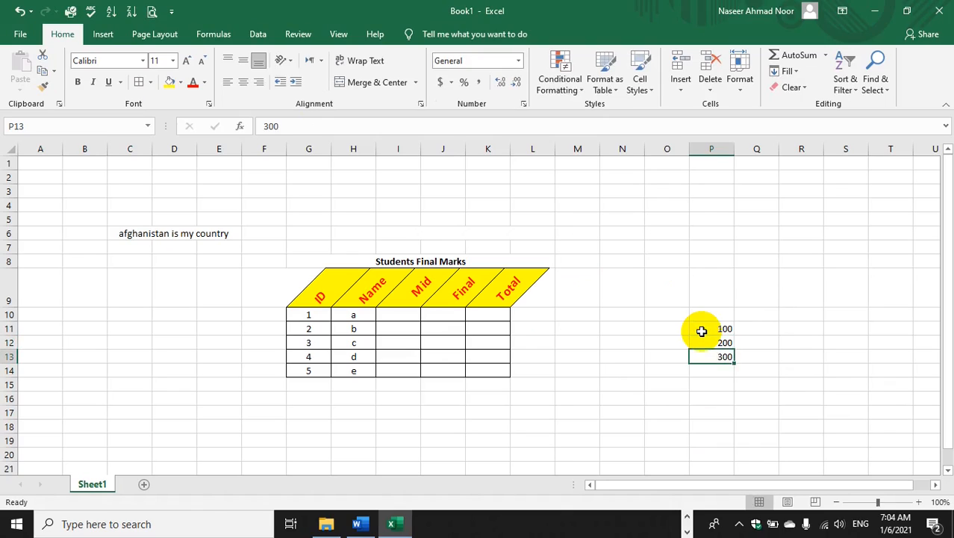
{"action": "key", "text": "Return"}
{"action": "type", "text": "400"}
{"action": "key", "text": "Return"}
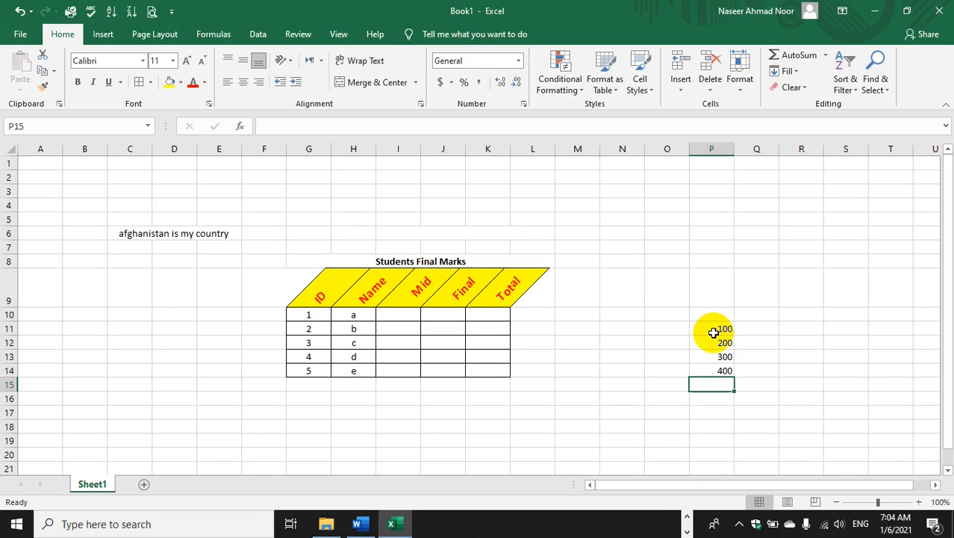
- Apply the dollar accounting number format to the numbers in P11:P14
{"action": "left_click_drag", "start_coordinate": [714, 332], "coordinate": [710, 373]}
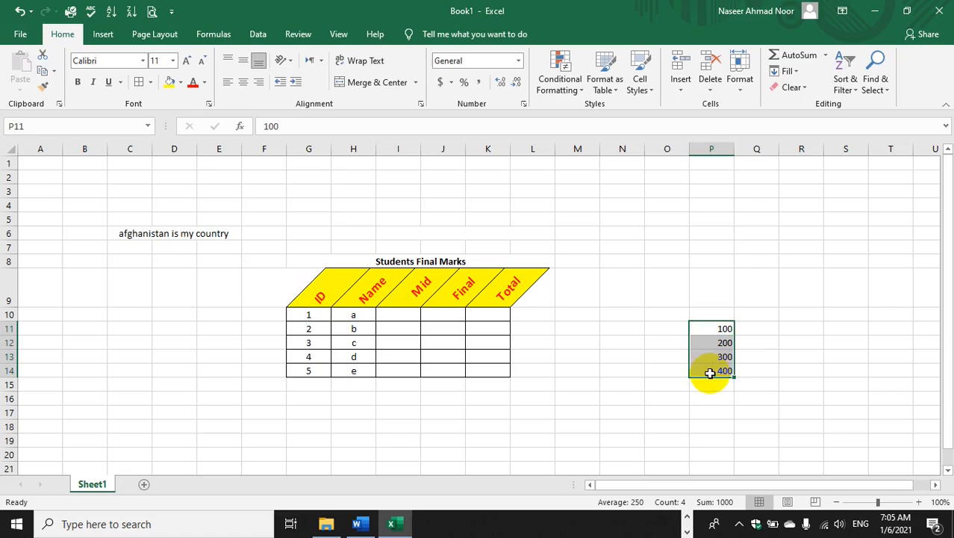
{"action": "left_click", "coordinate": [451, 83]}
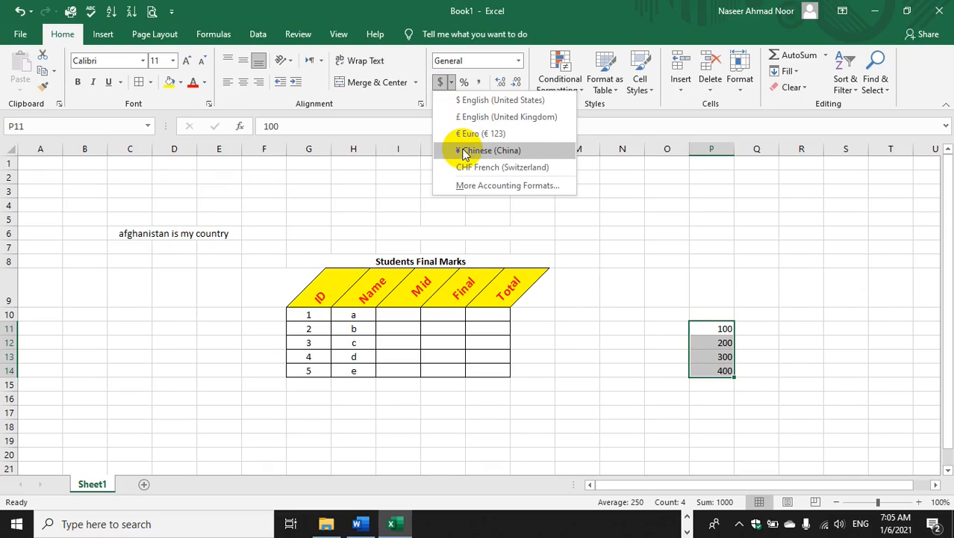
{"action": "left_click", "coordinate": [441, 84]}
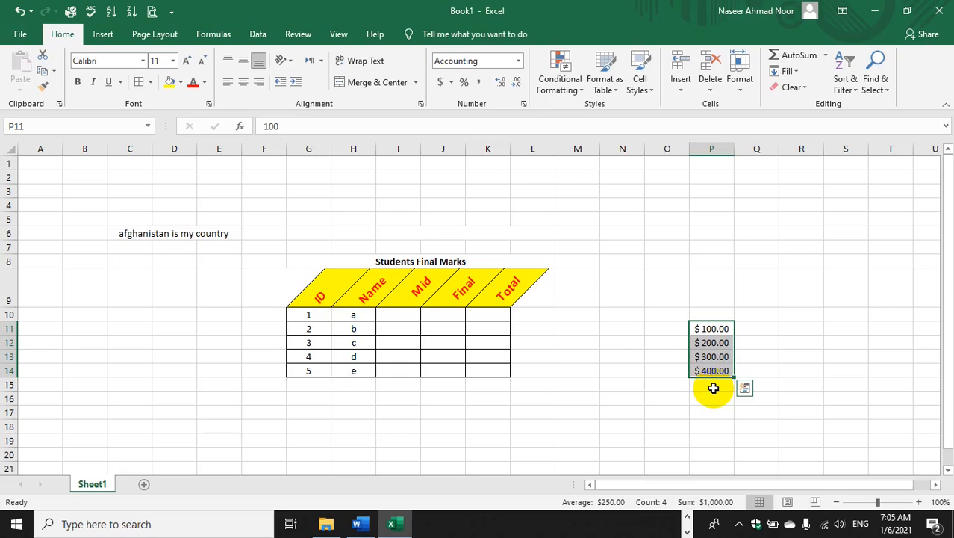
{"action": "left_click", "coordinate": [714, 388]}
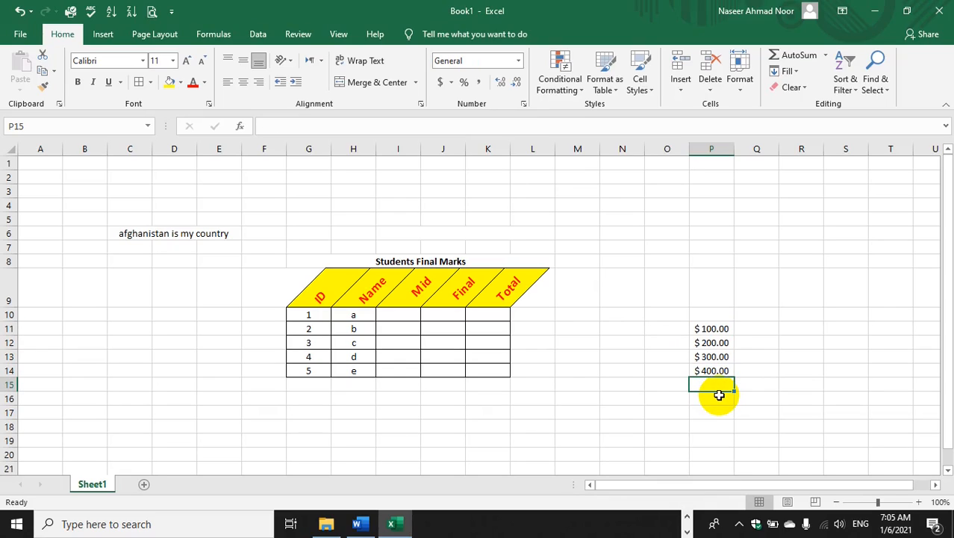
- Examine the additional accounting formats available for cell P15 and close them without applying any
{"action": "left_click", "coordinate": [450, 82]}
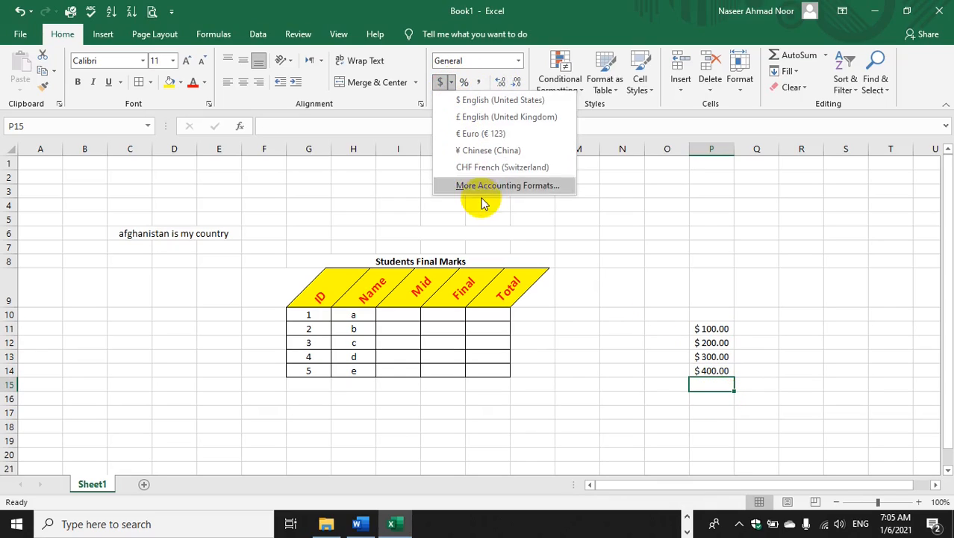
{"action": "left_click", "coordinate": [474, 186]}
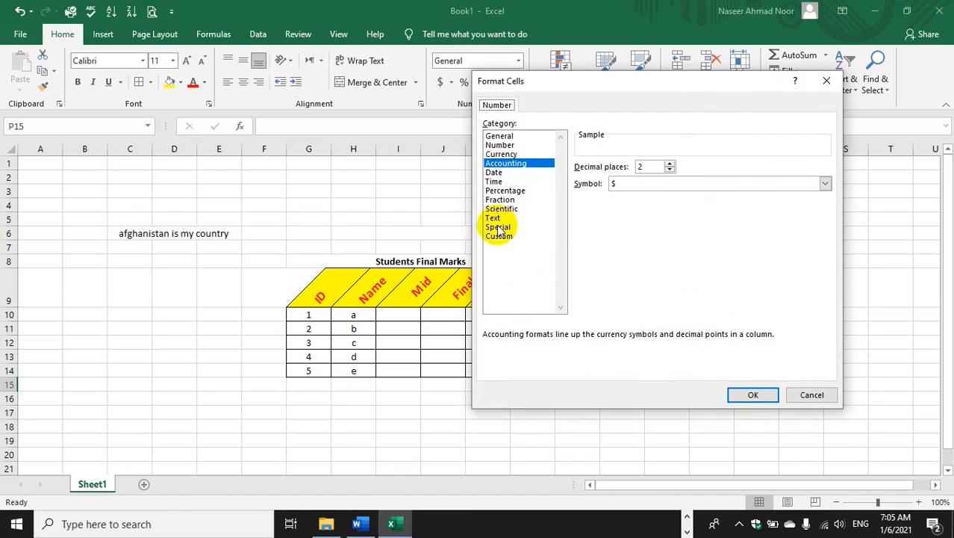
{"action": "left_click", "coordinate": [806, 394]}
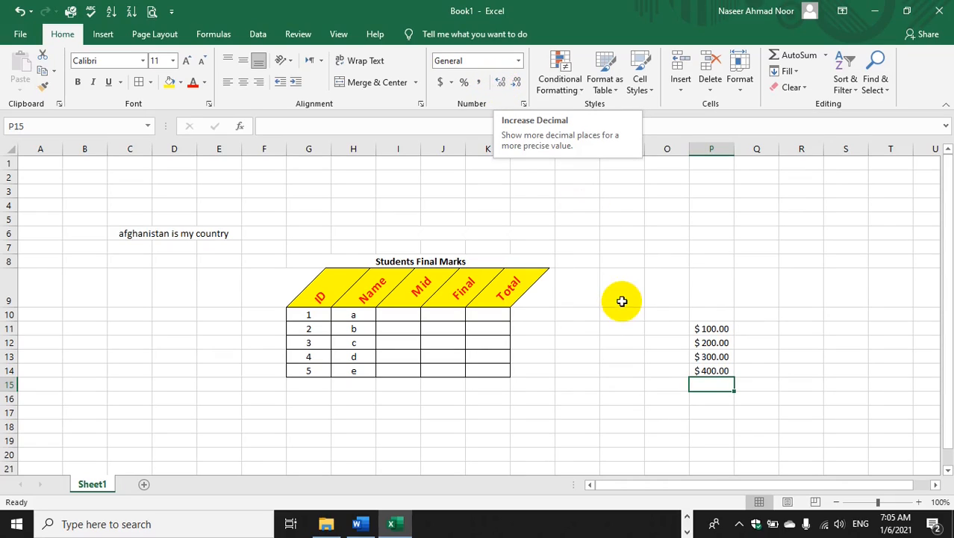
- Increase the number of decimal places shown for the dollar amount in cell P11
{"action": "left_click", "coordinate": [702, 329]}
{"action": "right_click", "coordinate": [709, 334]}
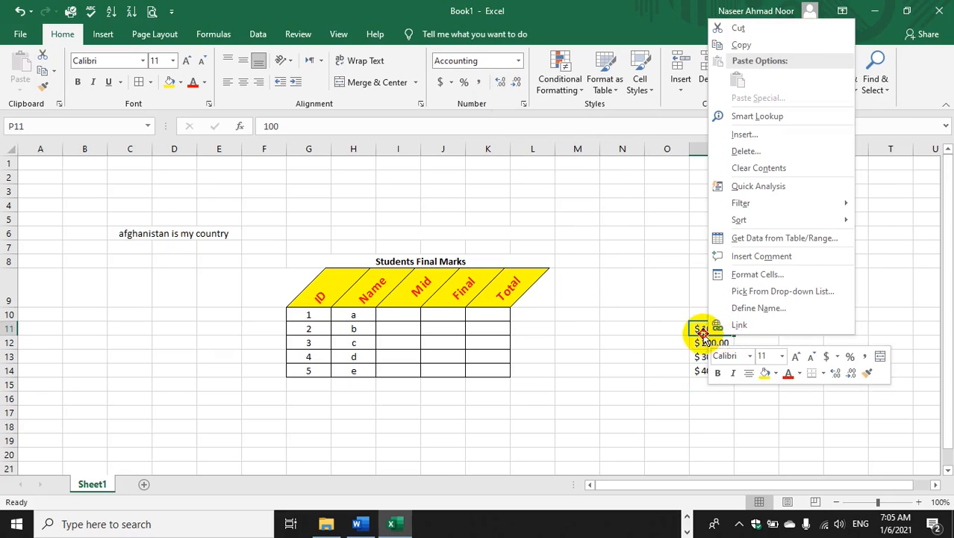
{"action": "key", "text": "Escape"}
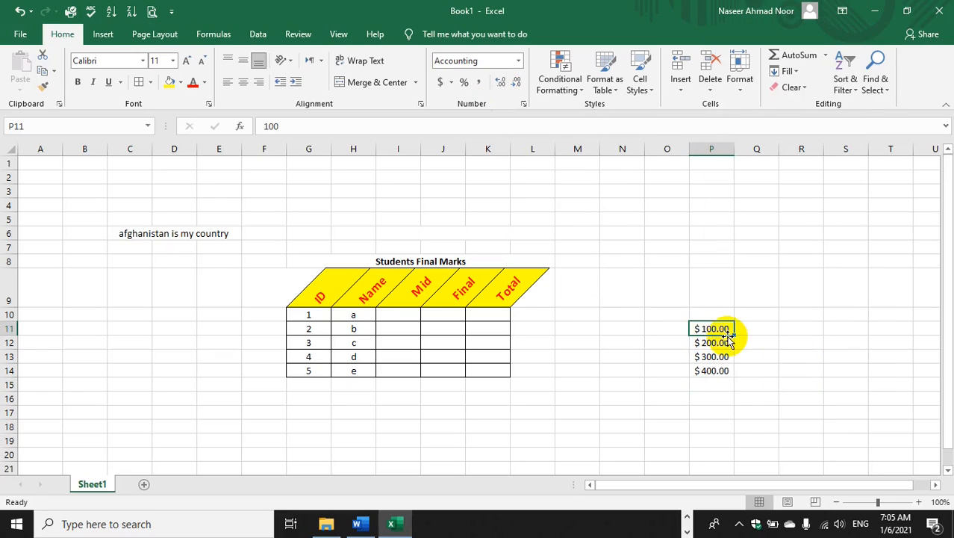
{"action": "left_click", "coordinate": [504, 82]}
{"action": "left_click", "coordinate": [504, 82]}
{"action": "left_click", "coordinate": [504, 81]}
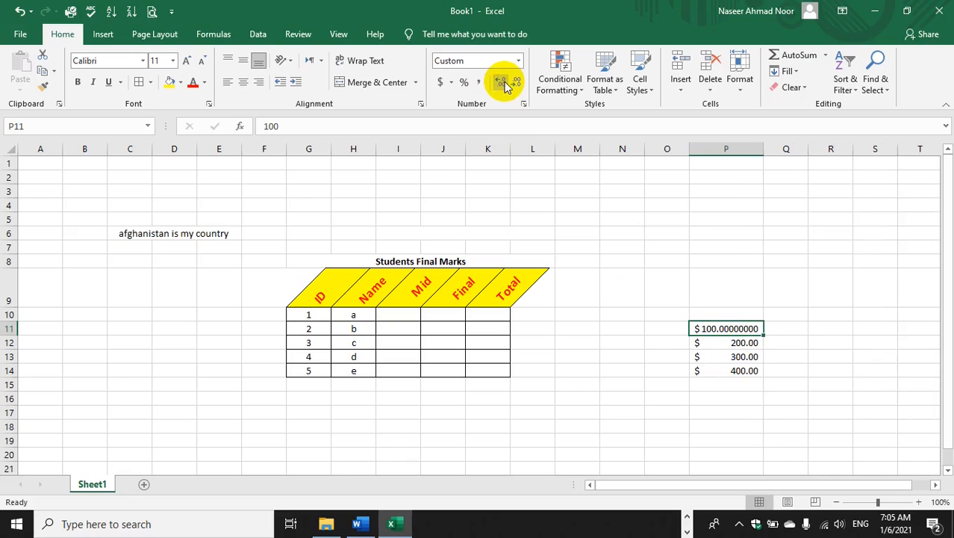
{"action": "left_click", "coordinate": [504, 82]}
{"action": "left_click", "coordinate": [504, 82]}
- Decrease the decimal places of the dollar amount in cell P11 to one
{"action": "left_click", "coordinate": [517, 83]}
{"action": "left_click", "coordinate": [518, 82]}
{"action": "left_click", "coordinate": [517, 82]}
{"action": "left_click", "coordinate": [517, 82]}
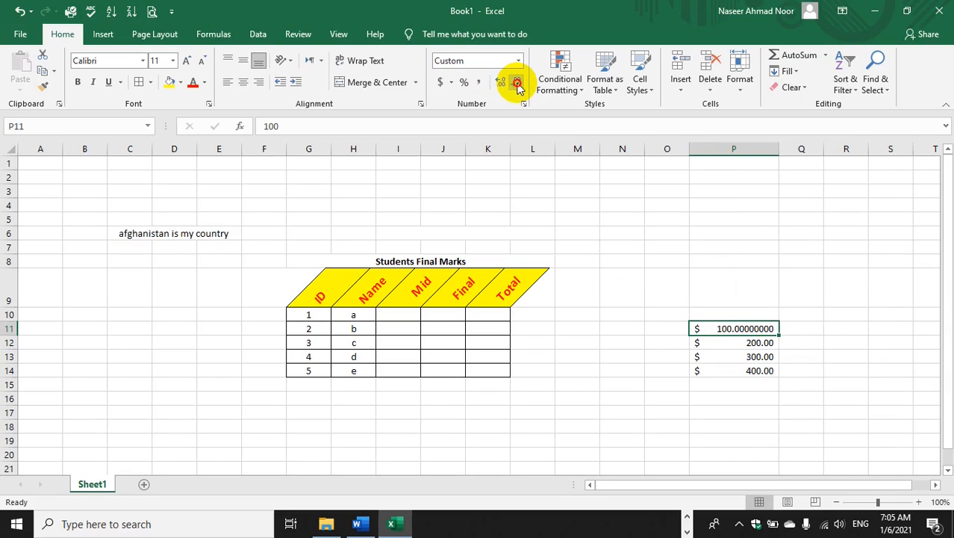
{"action": "left_click", "coordinate": [518, 82]}
{"action": "left_click", "coordinate": [518, 82]}
{"action": "left_click", "coordinate": [517, 83]}
{"action": "left_click", "coordinate": [517, 82]}
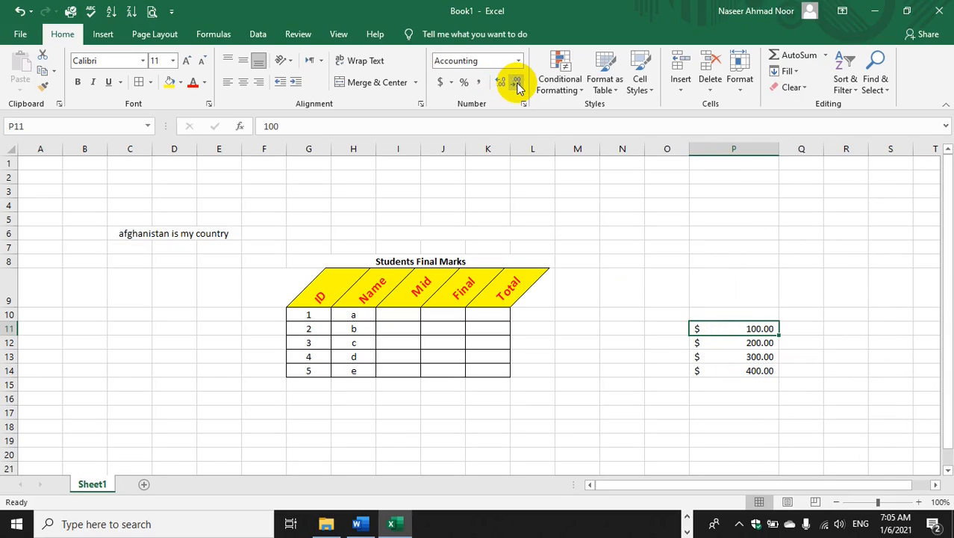
{"action": "left_click", "coordinate": [517, 83]}
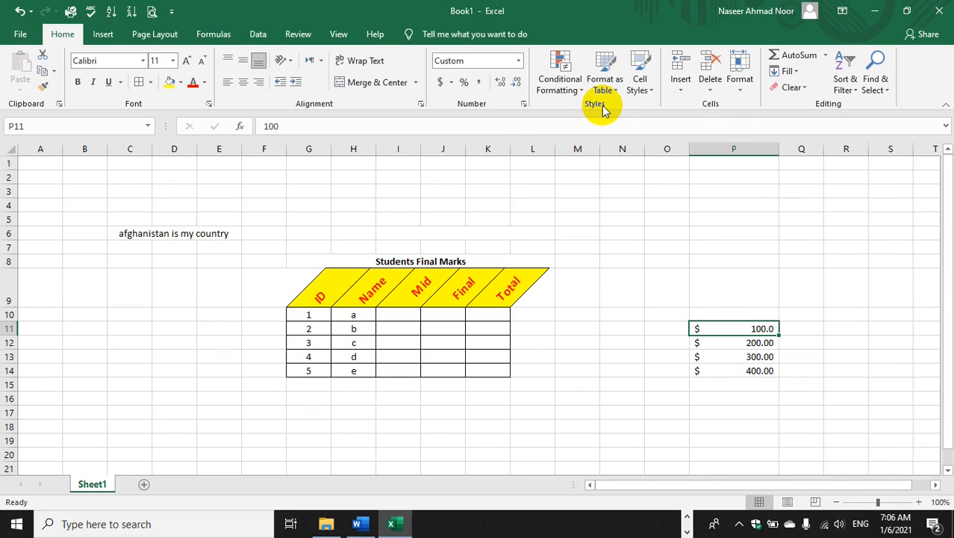
{"action": "left_click", "coordinate": [518, 62]}
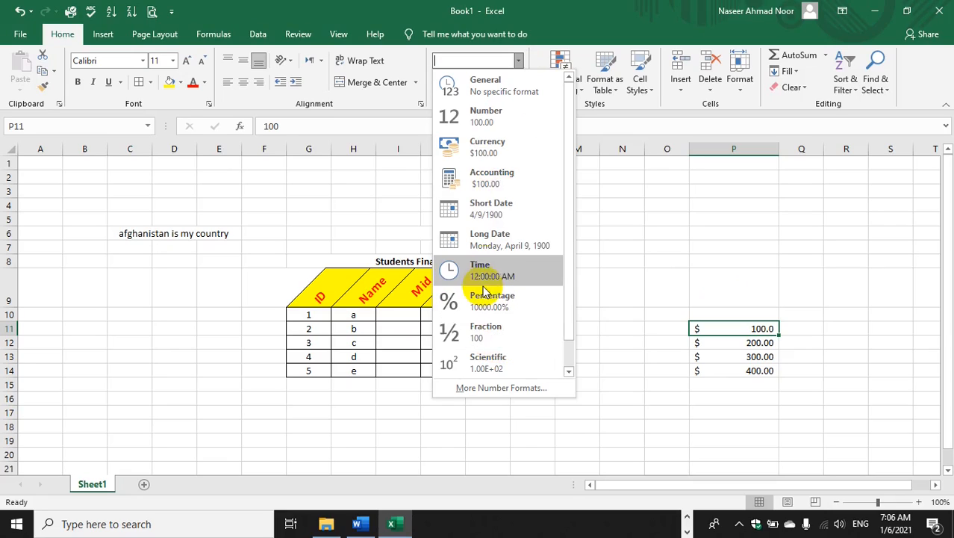
{"action": "left_click", "coordinate": [518, 61]}
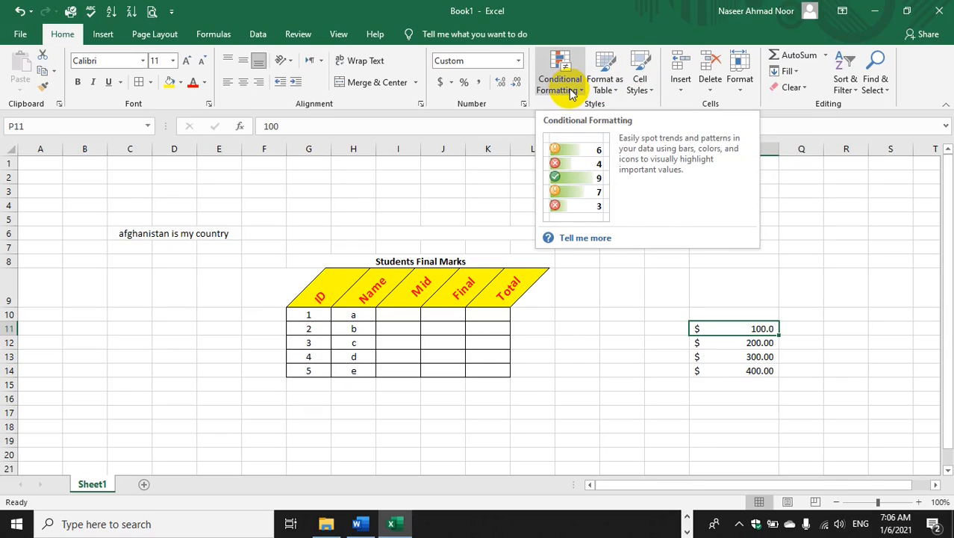
- Enter the Mid marks 20, 10, 3, 4 and 5 for students a to e in cells I10:I14
{"action": "left_click", "coordinate": [391, 326]}
{"action": "left_click", "coordinate": [392, 315]}
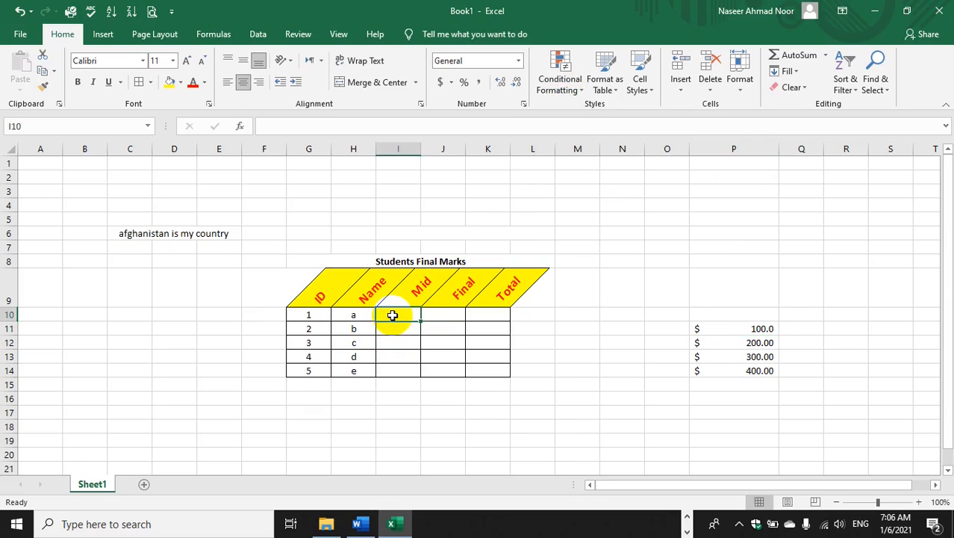
{"action": "type", "text": "20"}
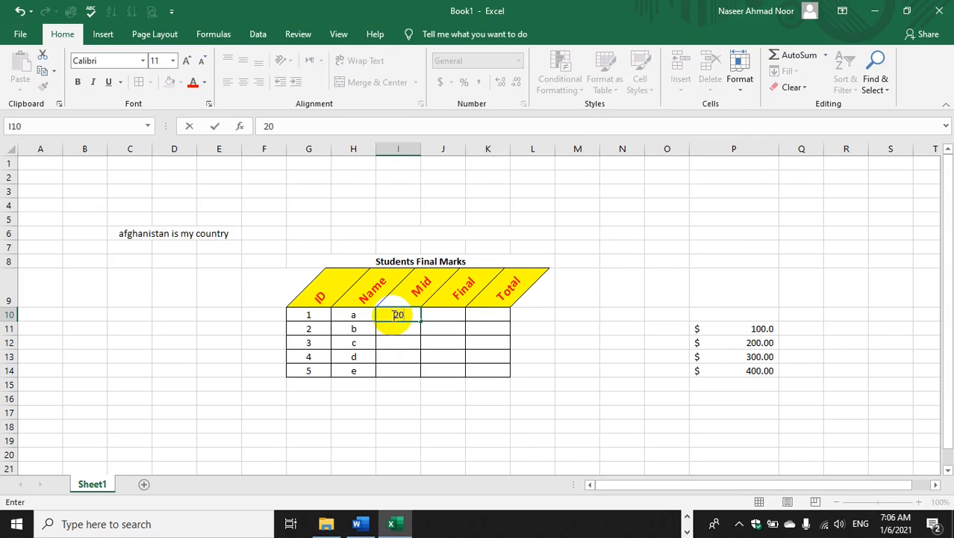
{"action": "key", "text": "Return"}
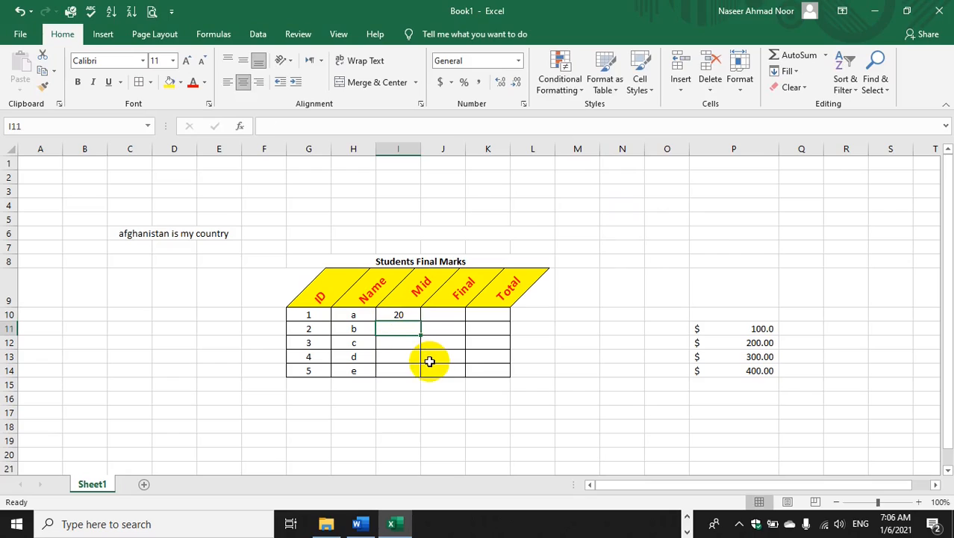
{"action": "type", "text": "10"}
{"action": "key", "text": "Return"}
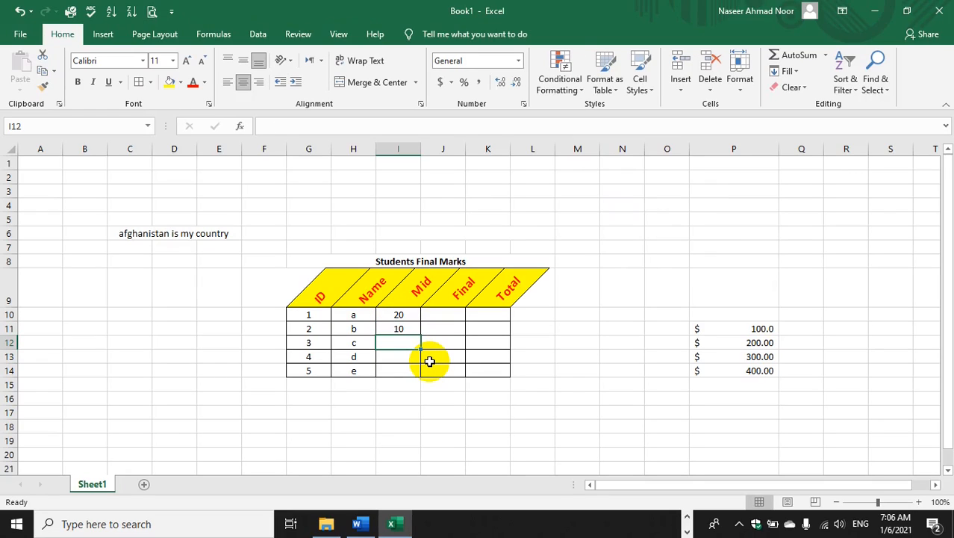
{"action": "type", "text": "3"}
{"action": "key", "text": "Return"}
{"action": "type", "text": "4"}
{"action": "key", "text": "Return"}
{"action": "type", "text": "5"}
{"action": "left_click", "coordinate": [430, 362]}
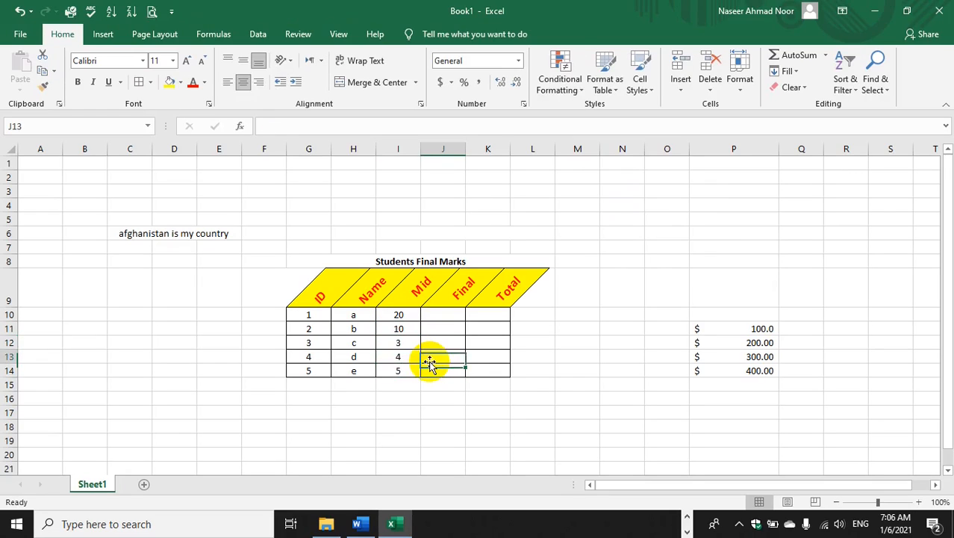
- Enter the Final marks 30, 34, 34, 3 and 5 for students a to e in cells J10:J14
{"action": "key", "text": "Up"}
{"action": "key", "text": "Up"}
{"action": "key", "text": "Up"}
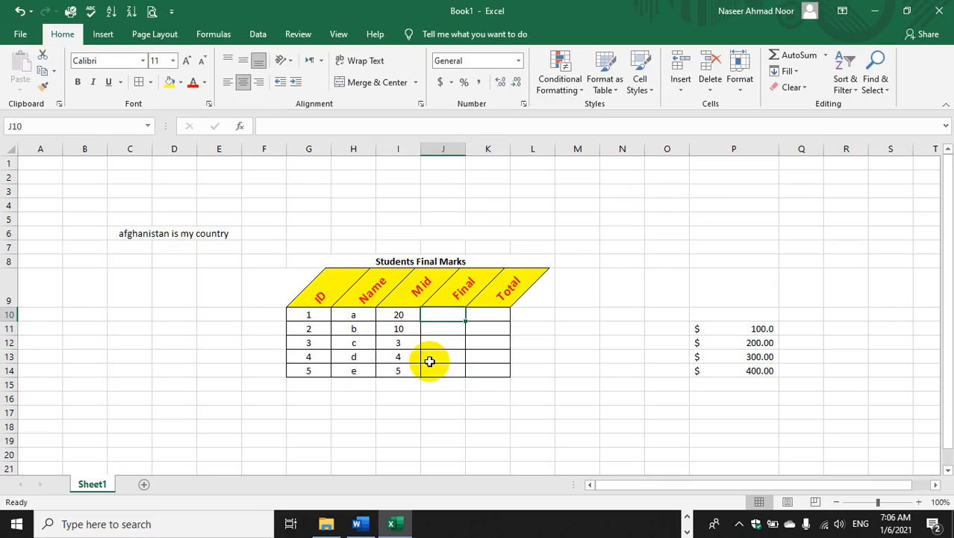
{"action": "type", "text": "30"}
{"action": "key", "text": "Return"}
{"action": "type", "text": "3"}
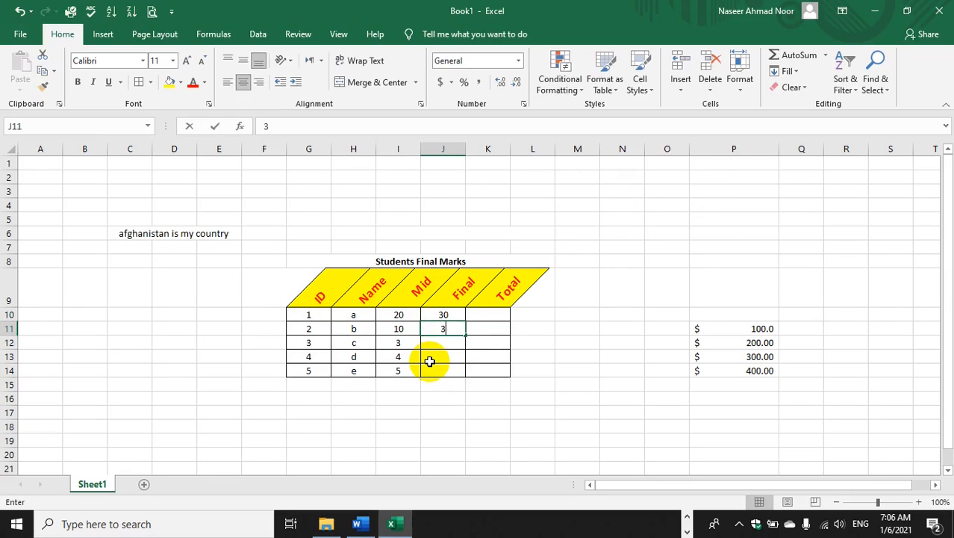
{"action": "type", "text": "4"}
{"action": "key", "text": "Return"}
{"action": "type", "text": "34"}
{"action": "key", "text": "Return"}
{"action": "type", "text": "3"}
{"action": "key", "text": "Return"}
{"action": "type", "text": "5"}
{"action": "key", "text": "Return"}
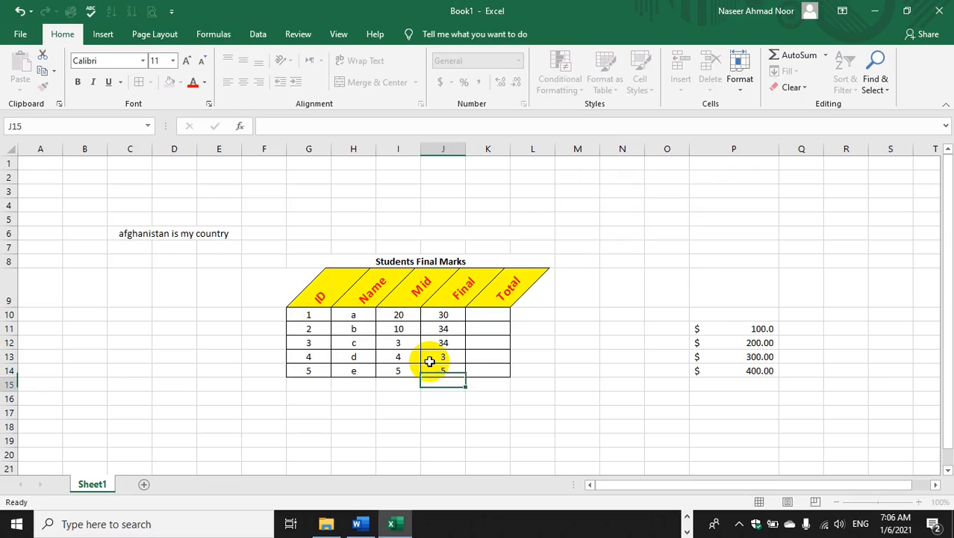
- Calculate the first student's Total in K10 with the formula =sum(I10:J10)
{"action": "left_click", "coordinate": [431, 362]}
{"action": "key", "text": "Right"}
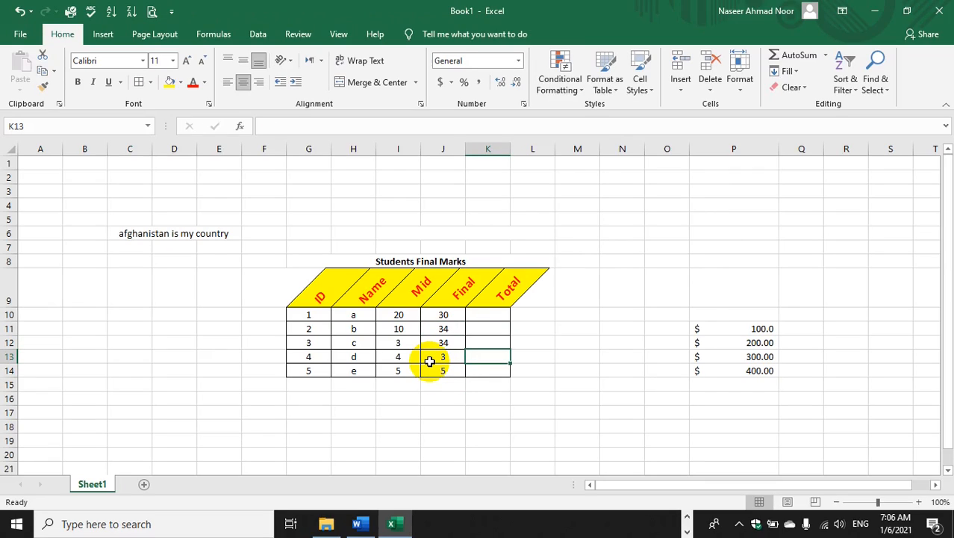
{"action": "left_click", "coordinate": [488, 319]}
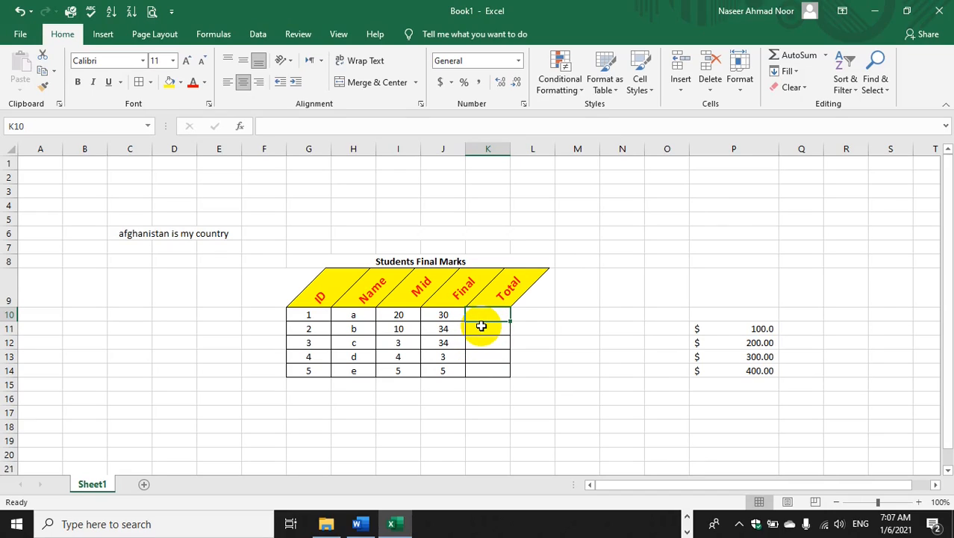
{"action": "type", "text": "="}
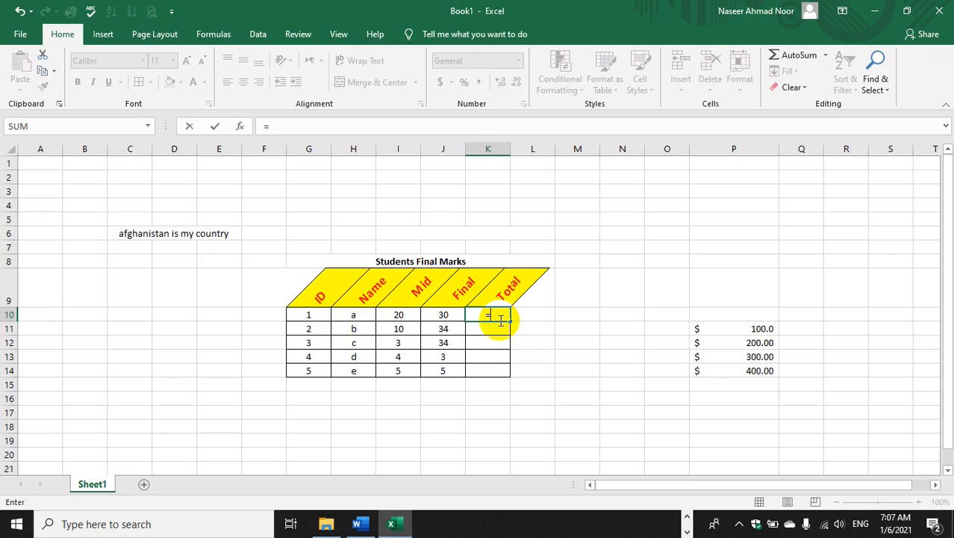
{"action": "type", "text": "sum"}
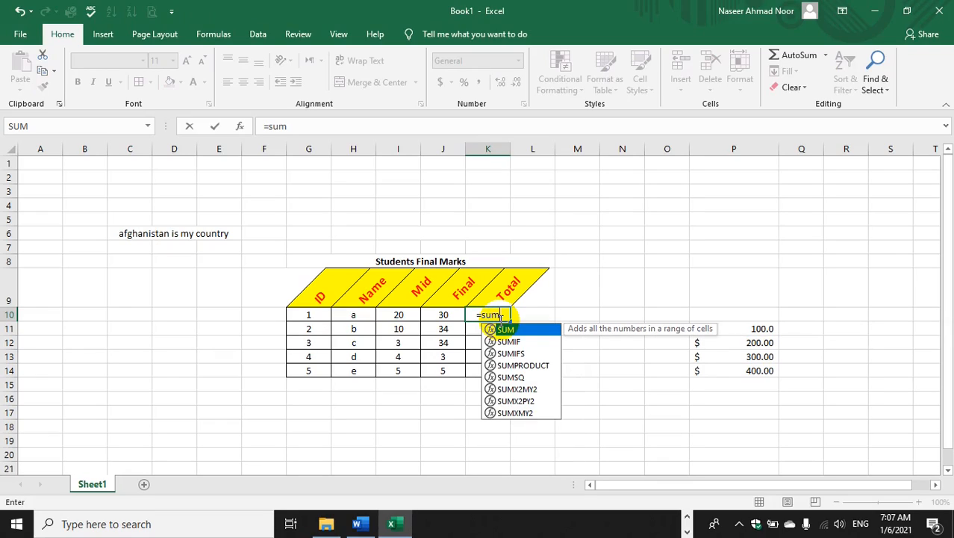
{"action": "type", "text": "("}
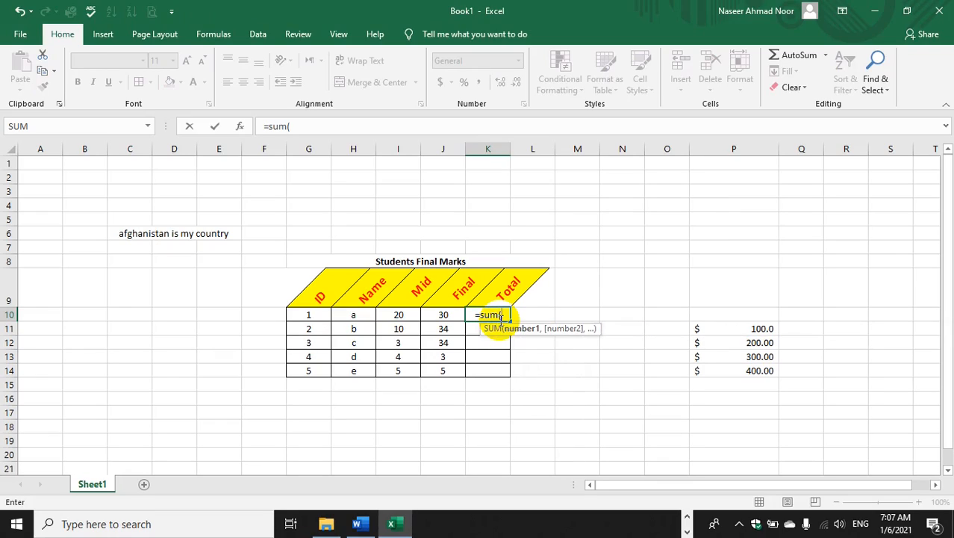
{"action": "left_click", "coordinate": [442, 314]}
{"action": "left_click_drag", "start_coordinate": [440, 315], "coordinate": [397, 316]}
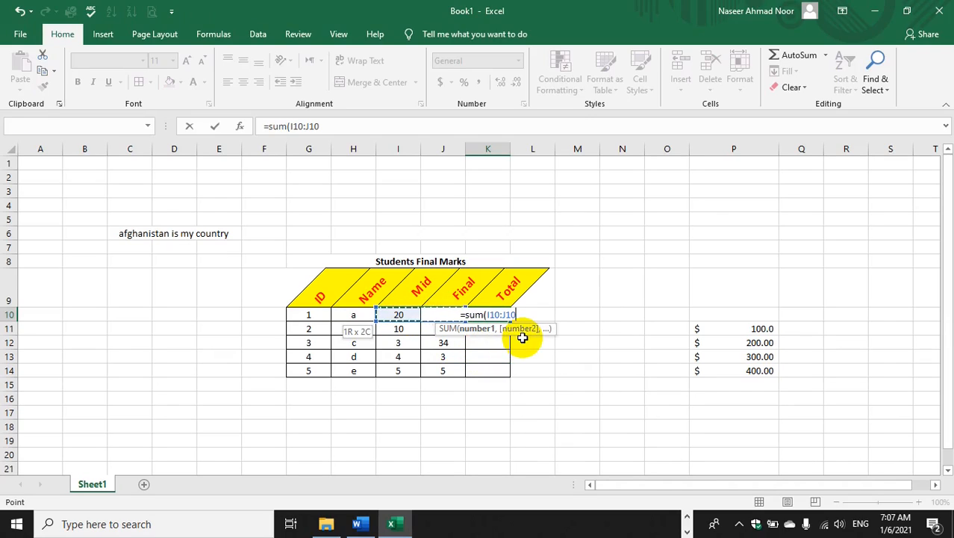
{"action": "type", "text": ")"}
{"action": "key", "text": "Return"}
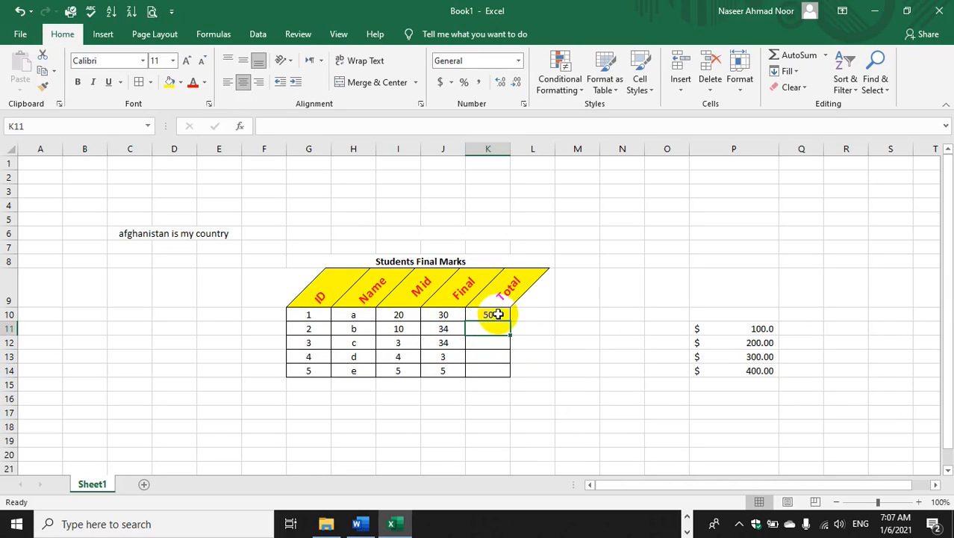
- Fill the Total formula from K10 down to K14 for the remaining students
{"action": "left_click", "coordinate": [493, 315]}
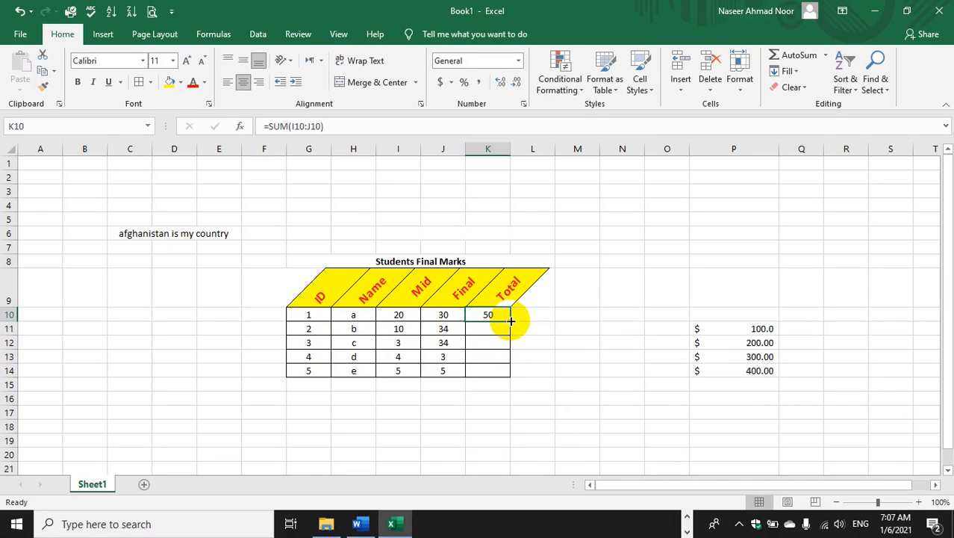
{"action": "left_click_drag", "start_coordinate": [510, 321], "coordinate": [511, 374]}
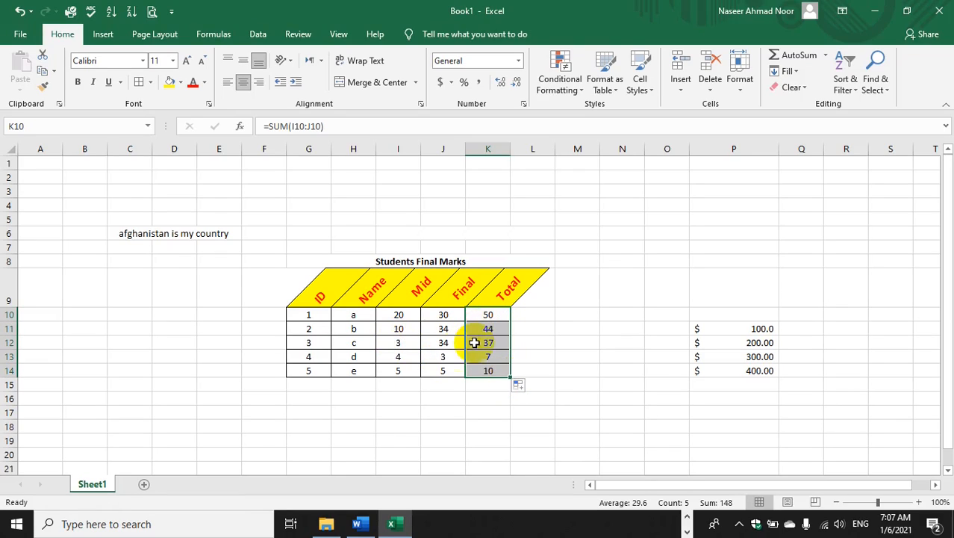
{"action": "left_click", "coordinate": [543, 374]}
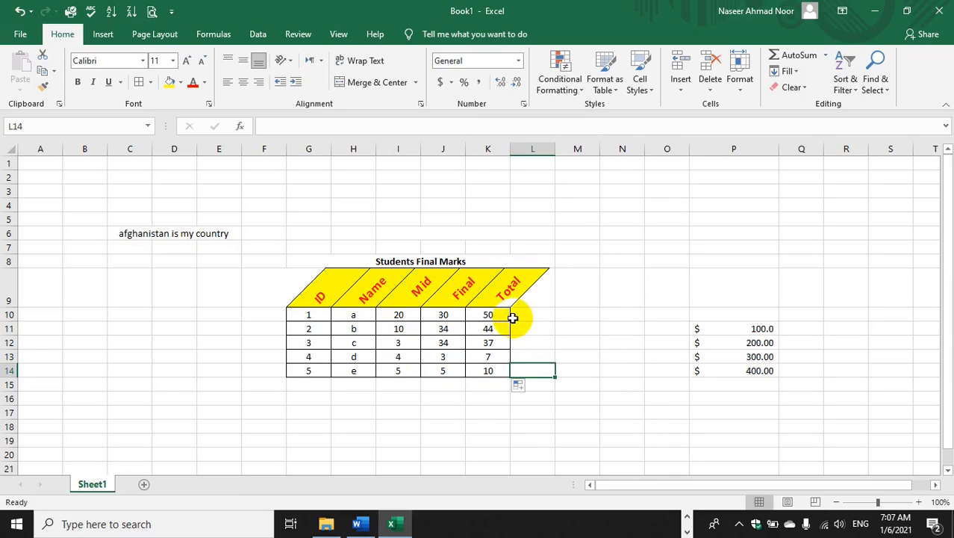
{"action": "left_click", "coordinate": [495, 375]}
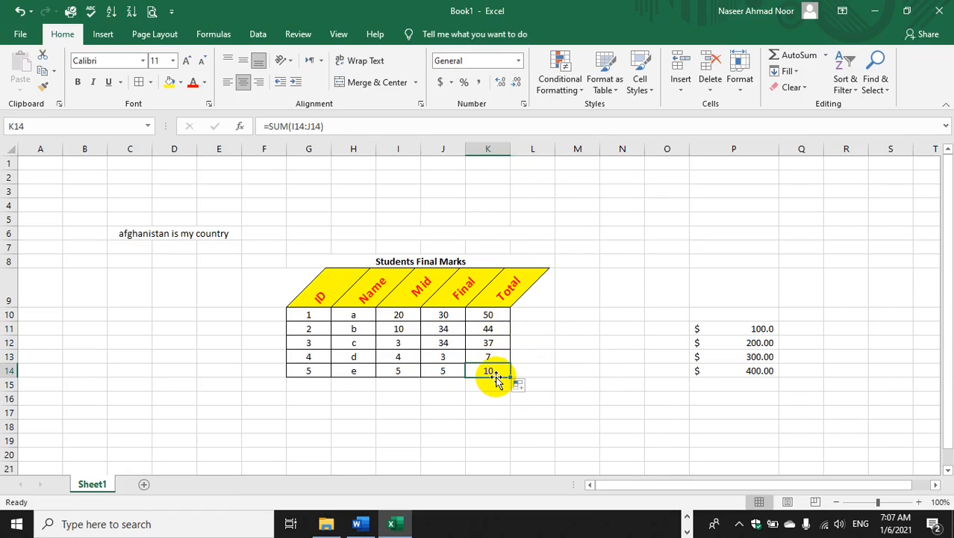
{"action": "left_click", "coordinate": [493, 330]}
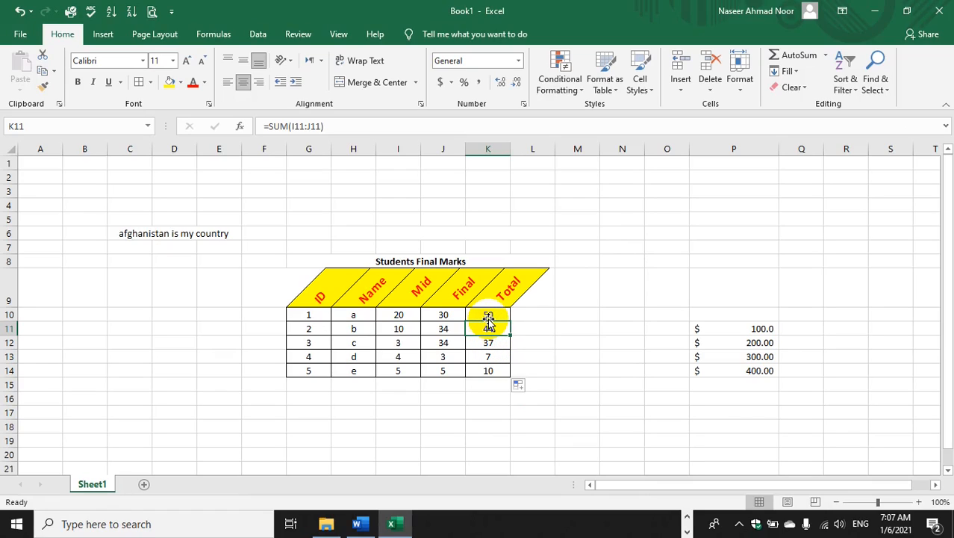
- Try red text and a yellow fill on the Total marks in K10:K14, and undo both formats
{"action": "left_click", "coordinate": [488, 318]}
{"action": "left_click_drag", "start_coordinate": [488, 318], "coordinate": [487, 373]}
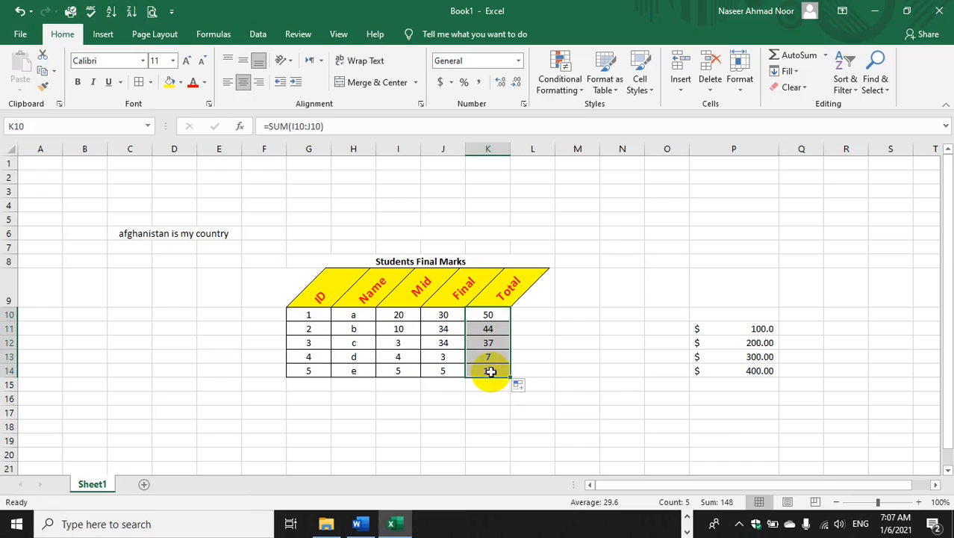
{"action": "right_click", "coordinate": [208, 89]}
{"action": "left_click", "coordinate": [194, 86]}
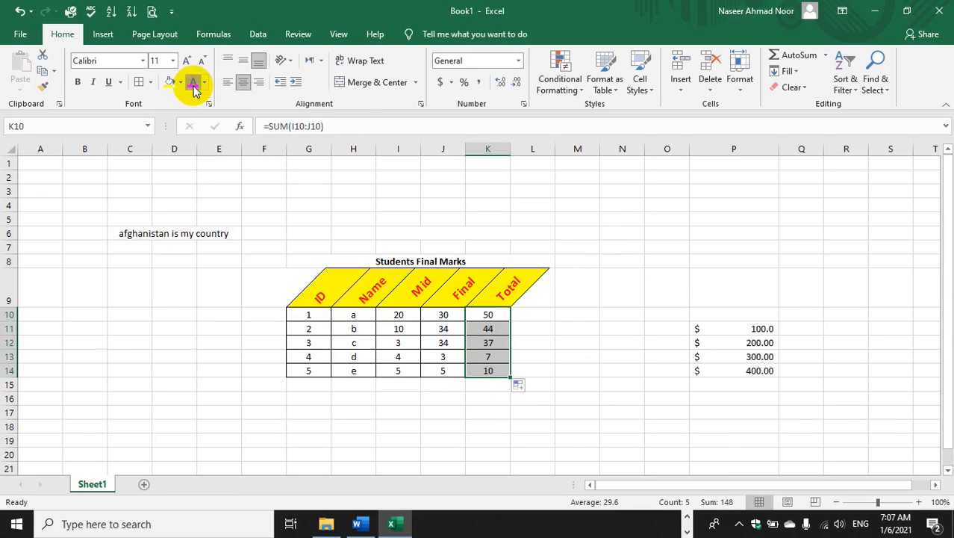
{"action": "left_click", "coordinate": [192, 85]}
{"action": "left_click", "coordinate": [171, 84]}
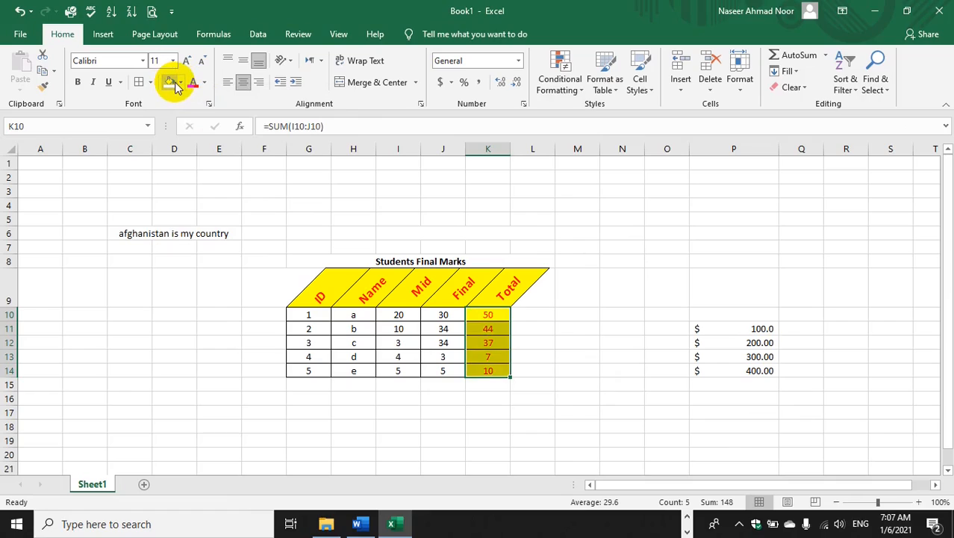
{"action": "key", "text": "ctrl+z"}
{"action": "key", "text": "ctrl+z"}
{"action": "left_click", "coordinate": [497, 412]}
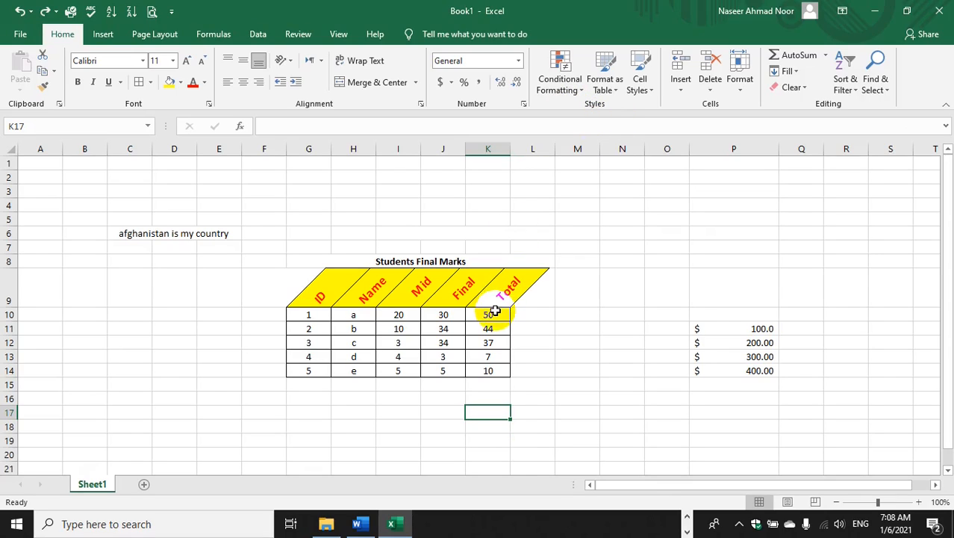
- Highlight Total marks in K10:K14 greater than 35 with Green Fill with Dark Green Text using conditional formatting
{"action": "left_click_drag", "start_coordinate": [492, 314], "coordinate": [493, 369]}
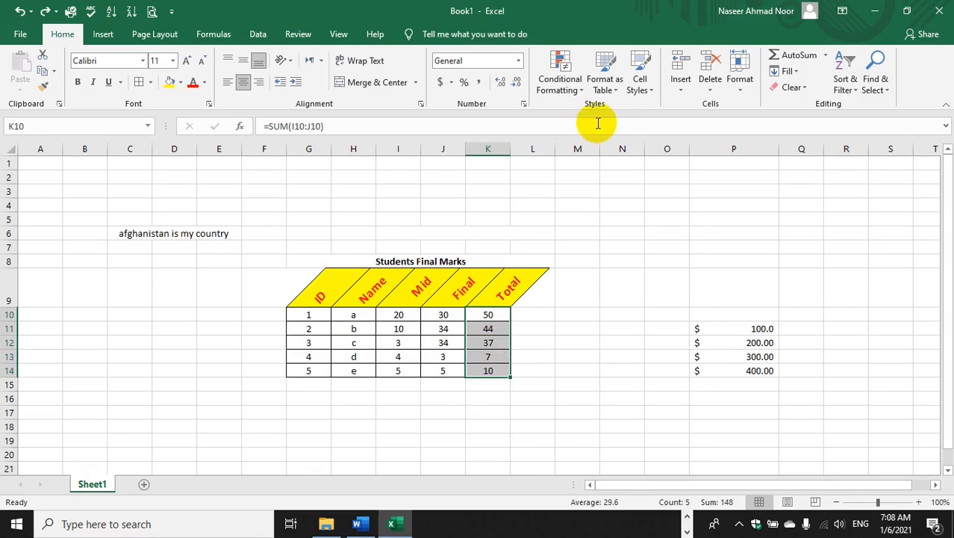
{"action": "left_click", "coordinate": [583, 92]}
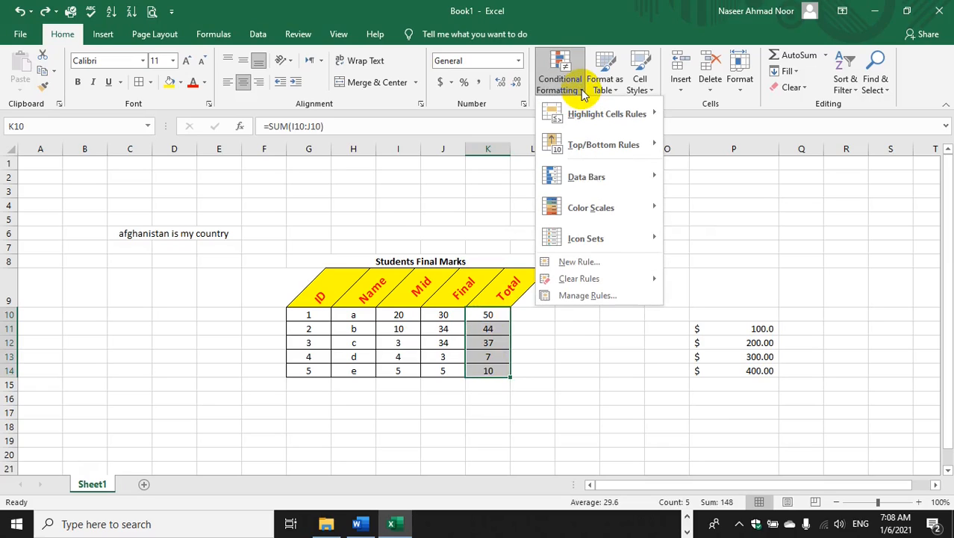
{"action": "mouse_move", "coordinate": [606, 116]}
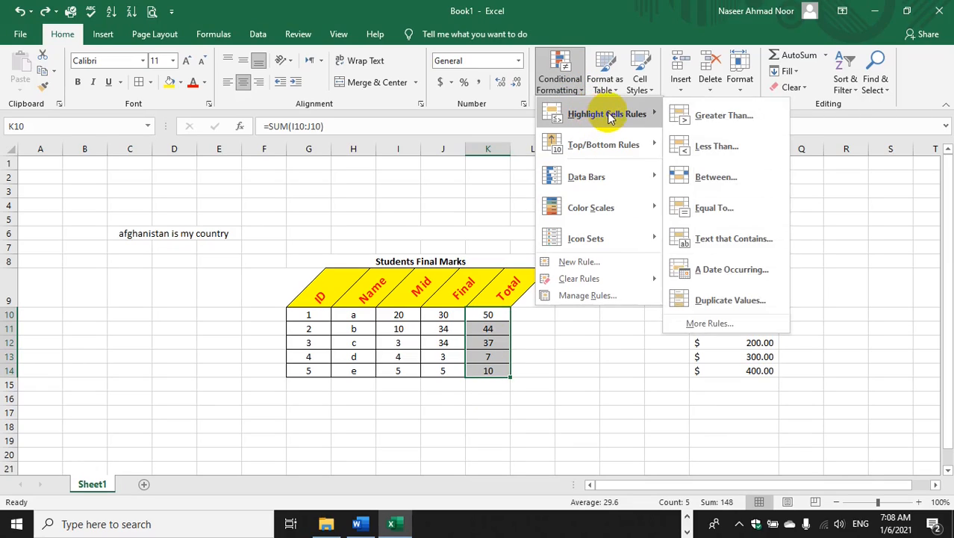
{"action": "left_click", "coordinate": [699, 117]}
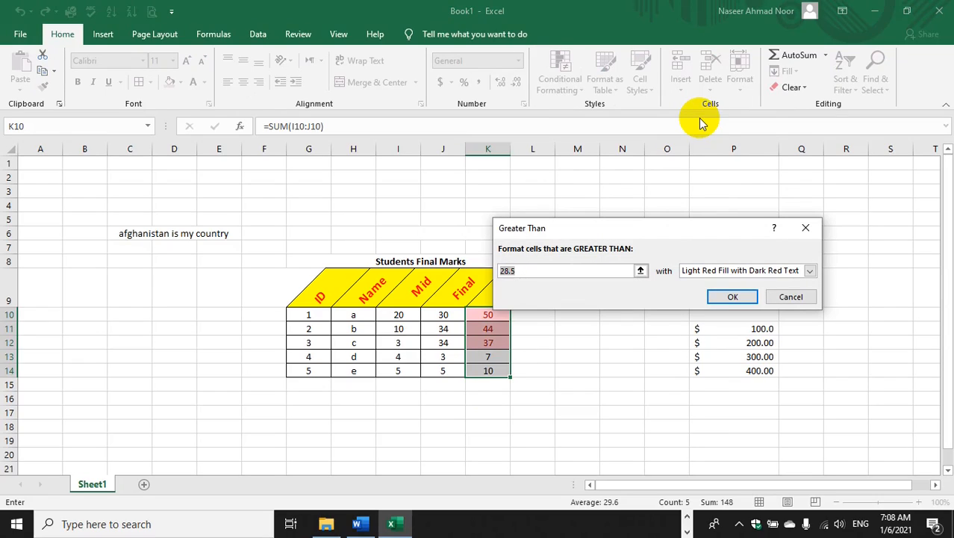
{"action": "type", "text": "35"}
{"action": "left_click", "coordinate": [790, 273]}
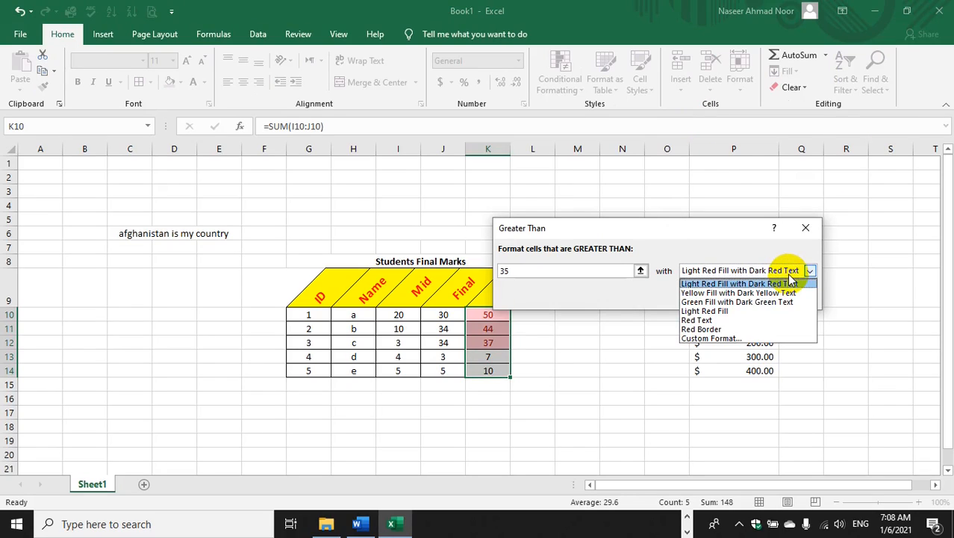
{"action": "left_click", "coordinate": [758, 301]}
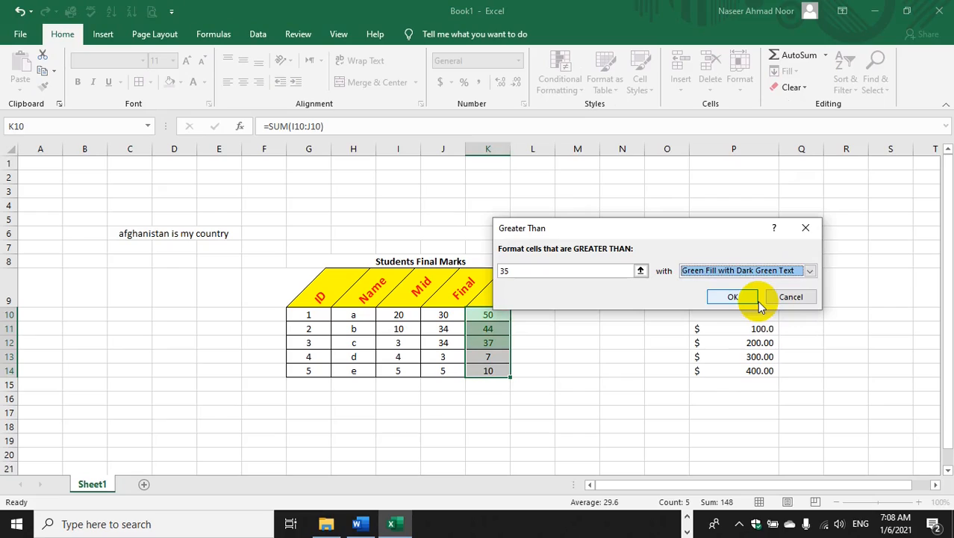
{"action": "left_click", "coordinate": [731, 296]}
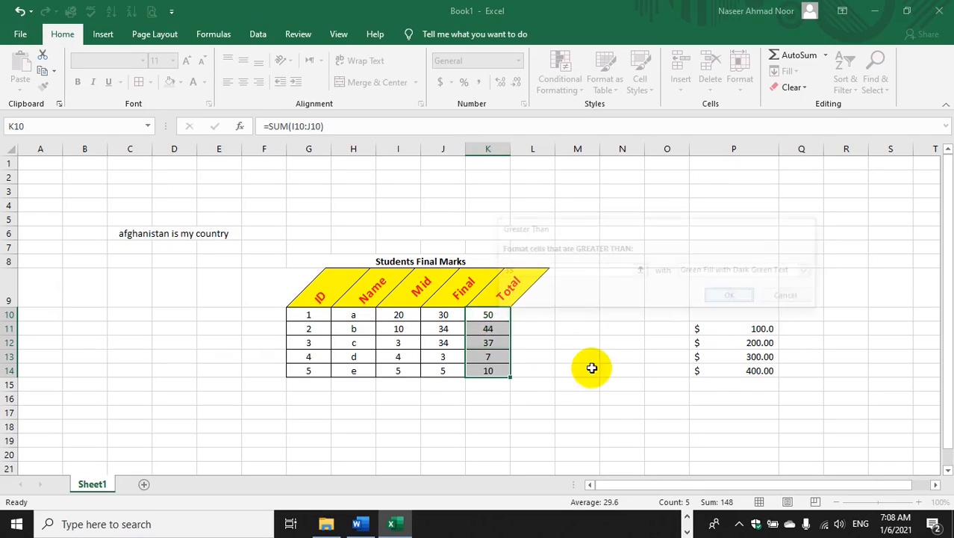
{"action": "left_click", "coordinate": [549, 383]}
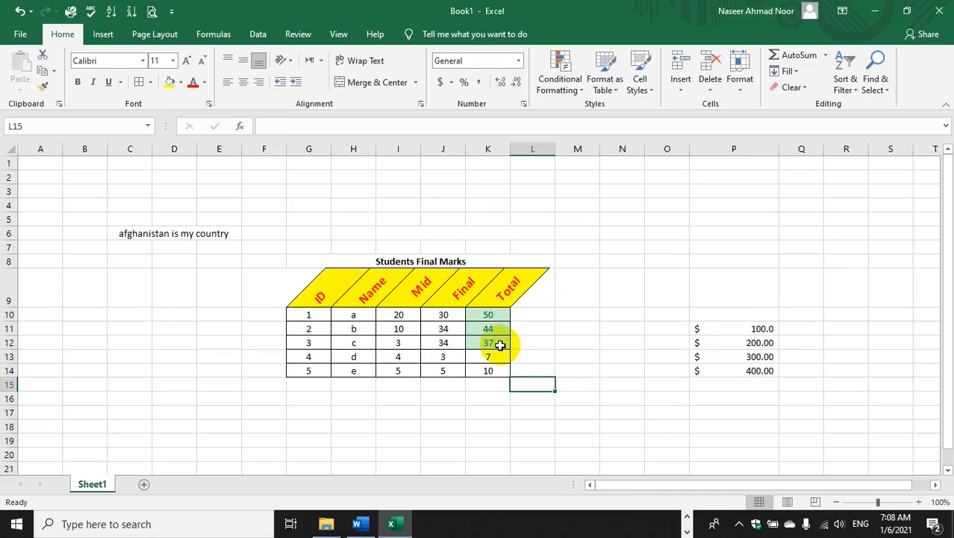
- Highlight Total marks in K10:K14 less than 35 with Light Red Fill with Dark Red Text using conditional formatting
{"action": "left_click", "coordinate": [487, 314]}
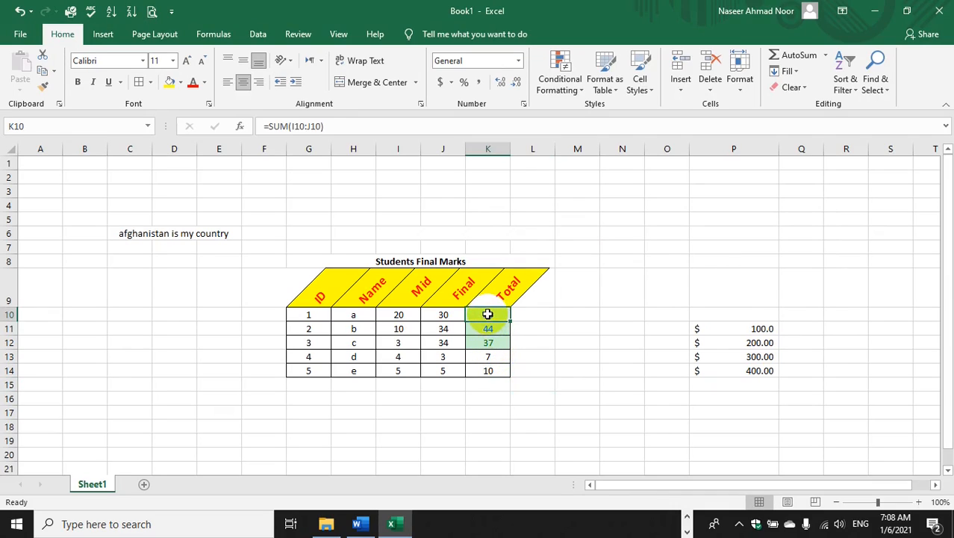
{"action": "left_click_drag", "start_coordinate": [487, 314], "coordinate": [488, 369]}
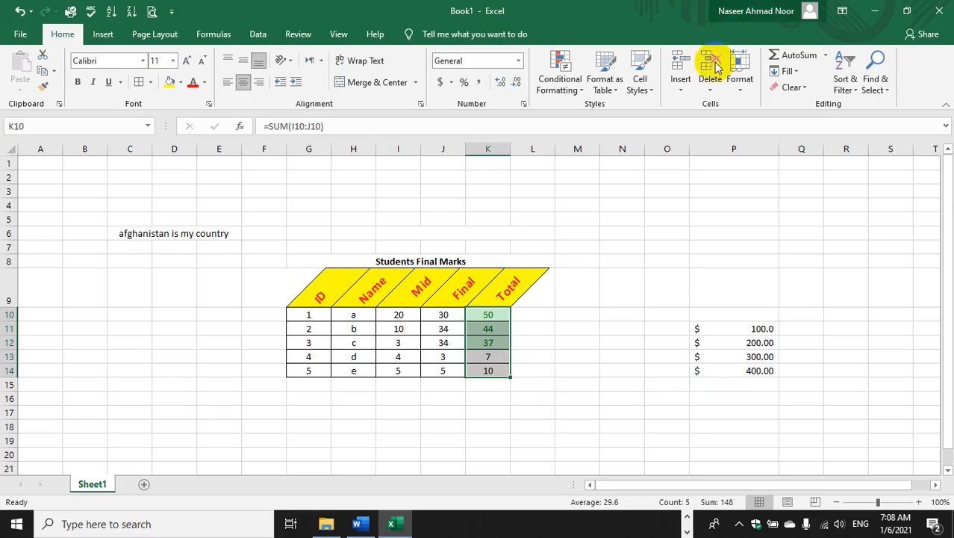
{"action": "left_click", "coordinate": [566, 79]}
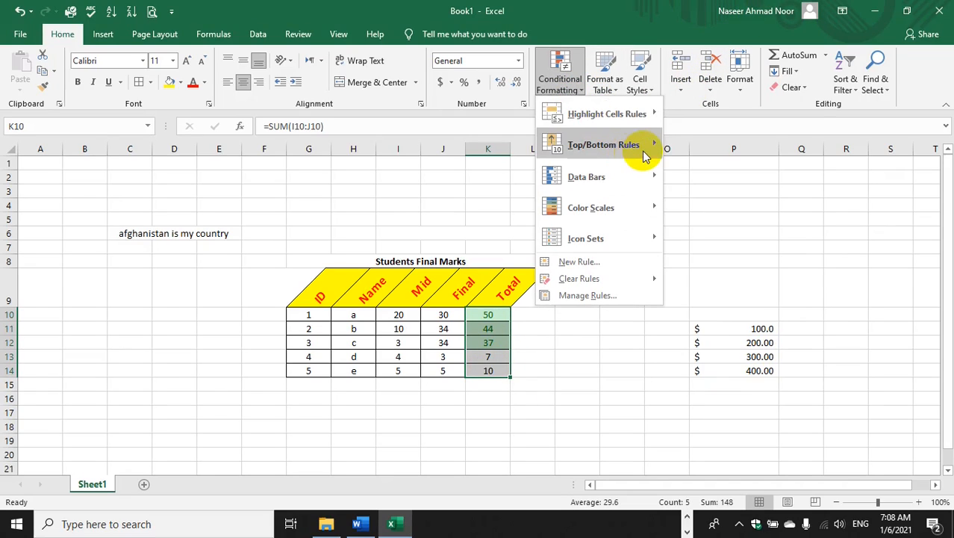
{"action": "mouse_move", "coordinate": [644, 118]}
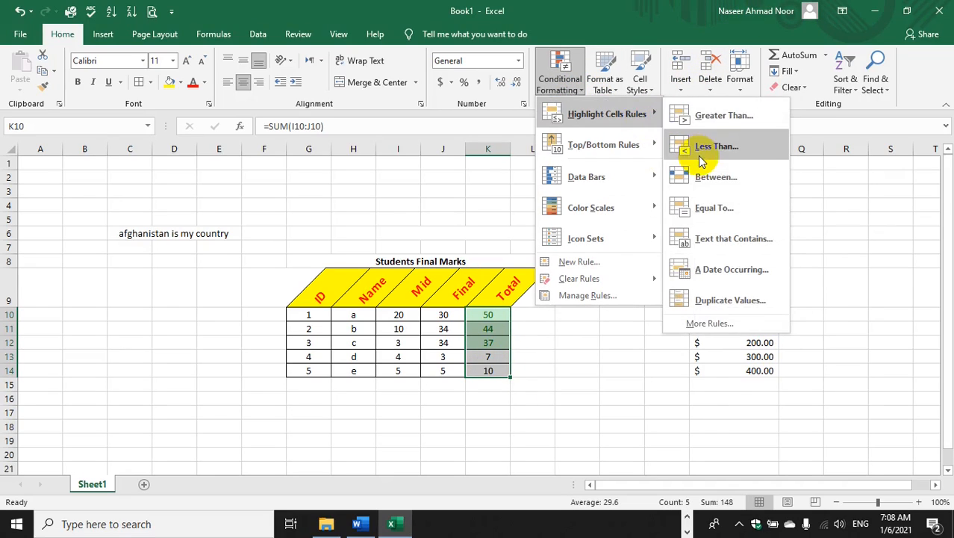
{"action": "left_click", "coordinate": [715, 147]}
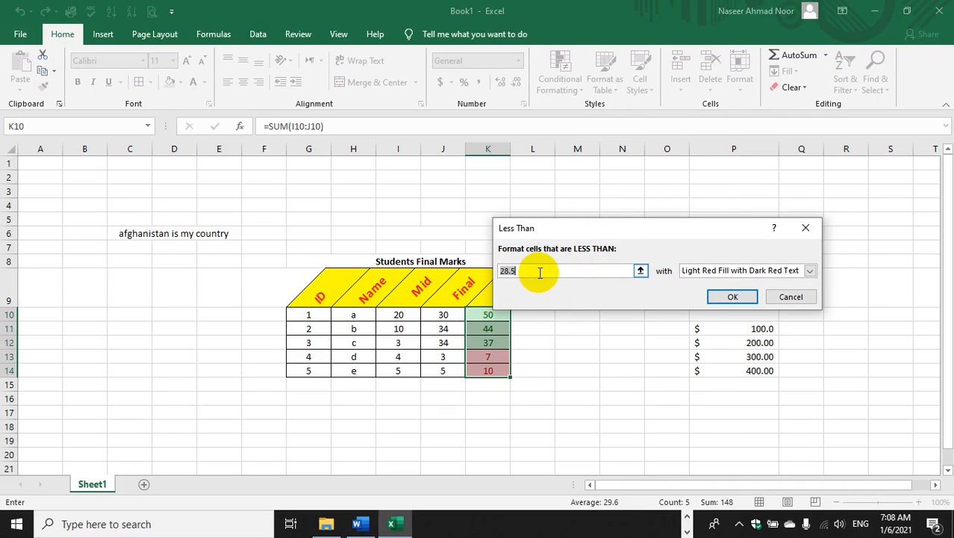
{"action": "type", "text": "3"}
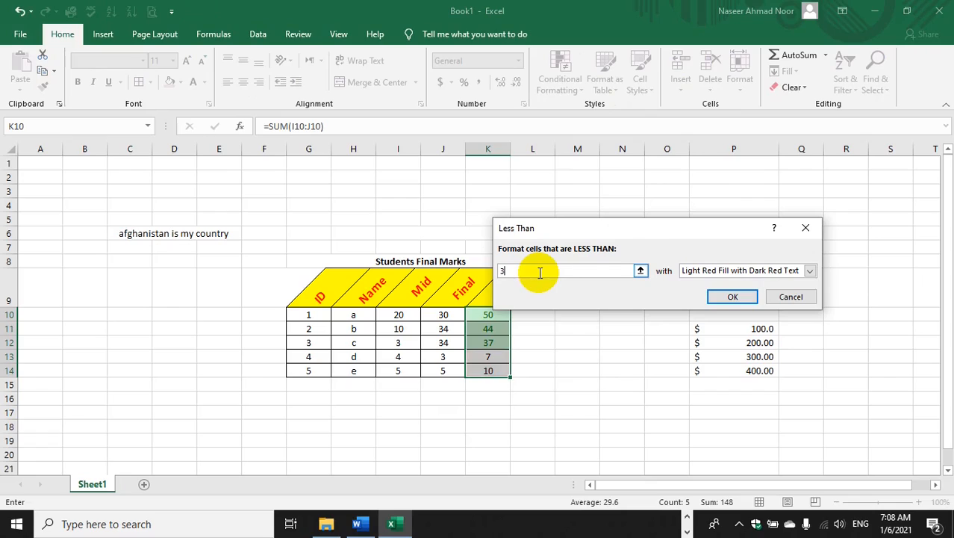
{"action": "type", "text": "5"}
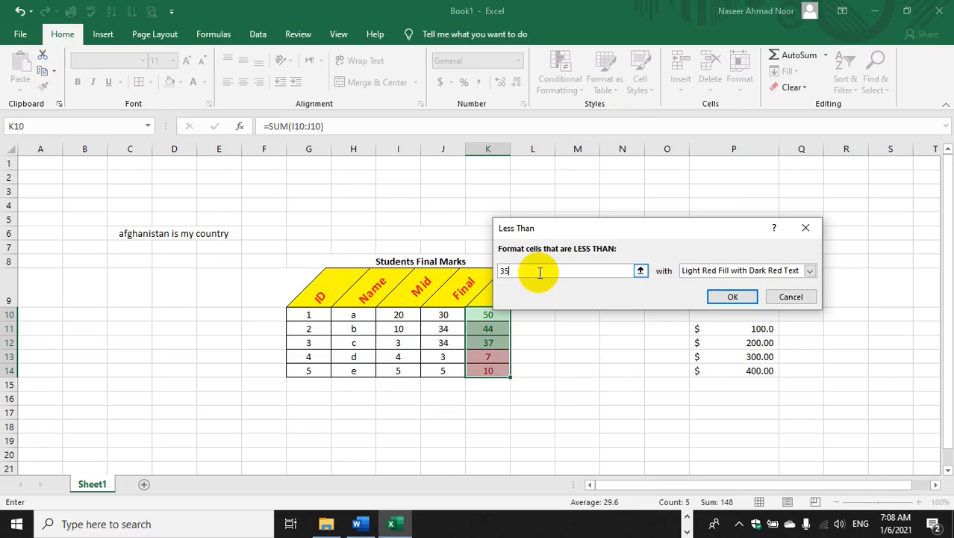
{"action": "left_click", "coordinate": [745, 296]}
{"action": "left_click", "coordinate": [548, 369]}
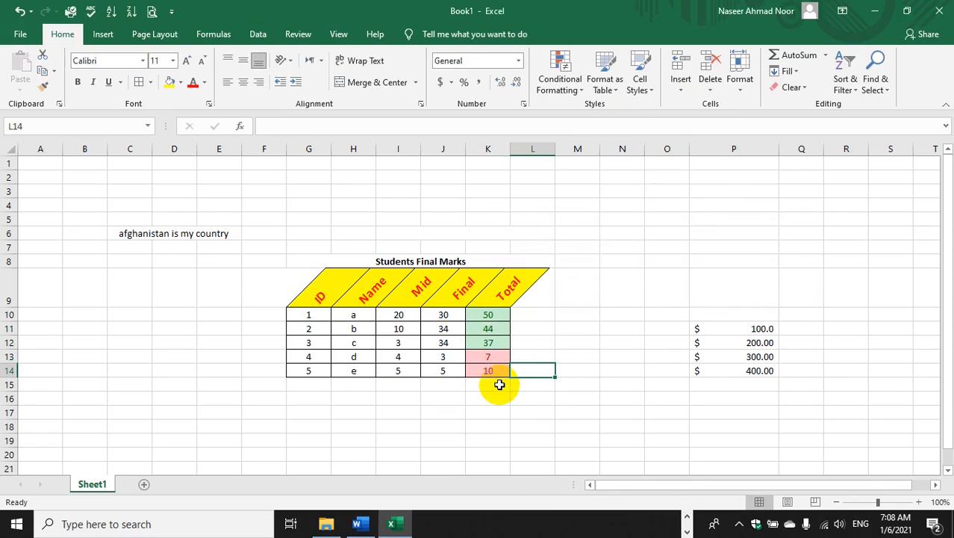
{"action": "left_click", "coordinate": [445, 346]}
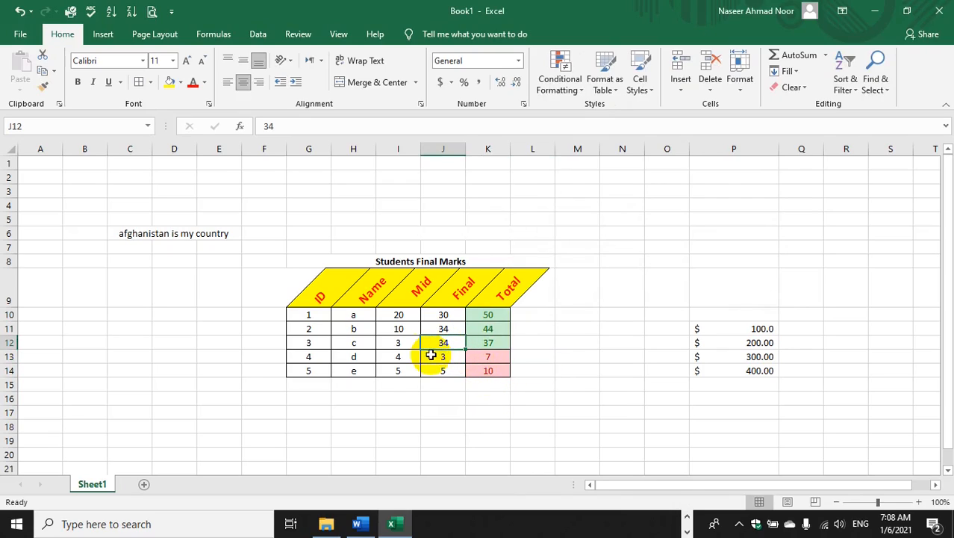
- Set student c's Mid mark in cell I12 to 1
{"action": "left_click", "coordinate": [399, 345]}
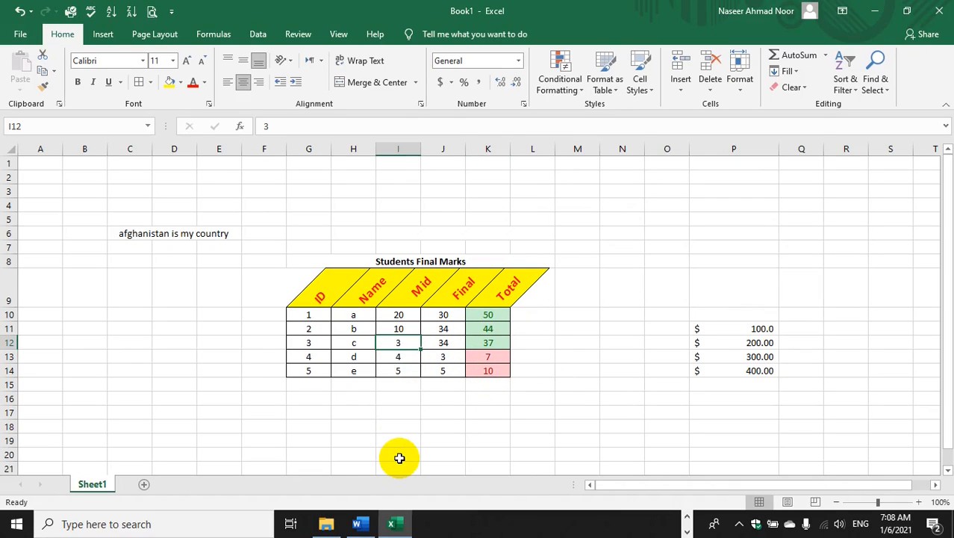
{"action": "type", "text": "1"}
{"action": "key", "text": "Return"}
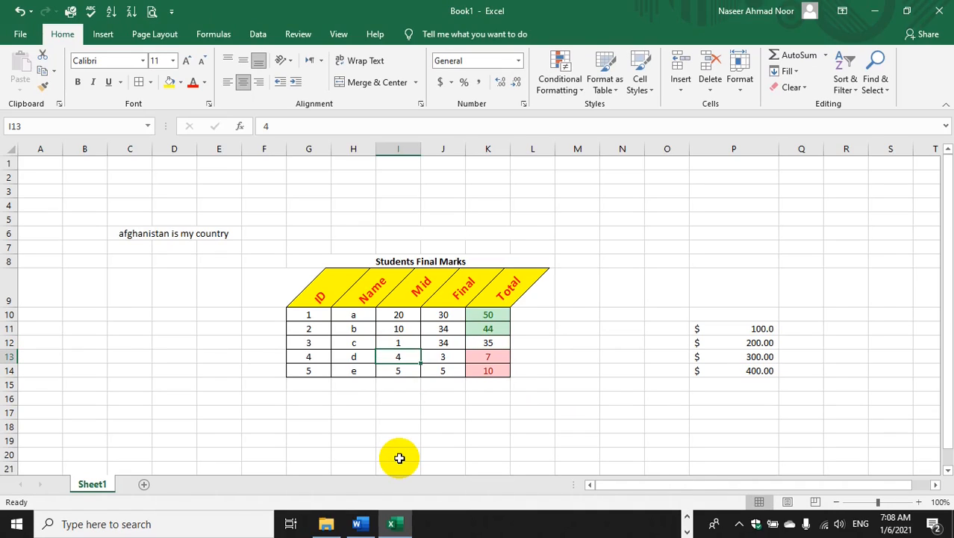
- Set student c's Mid mark in cell I12 to 0
{"action": "key", "text": "Up"}
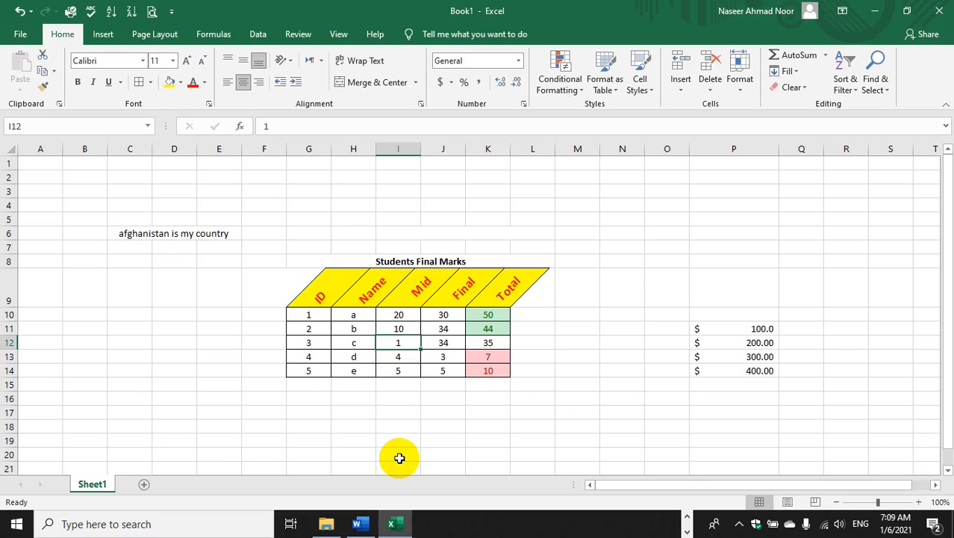
{"action": "type", "text": "0"}
{"action": "key", "text": "Return"}
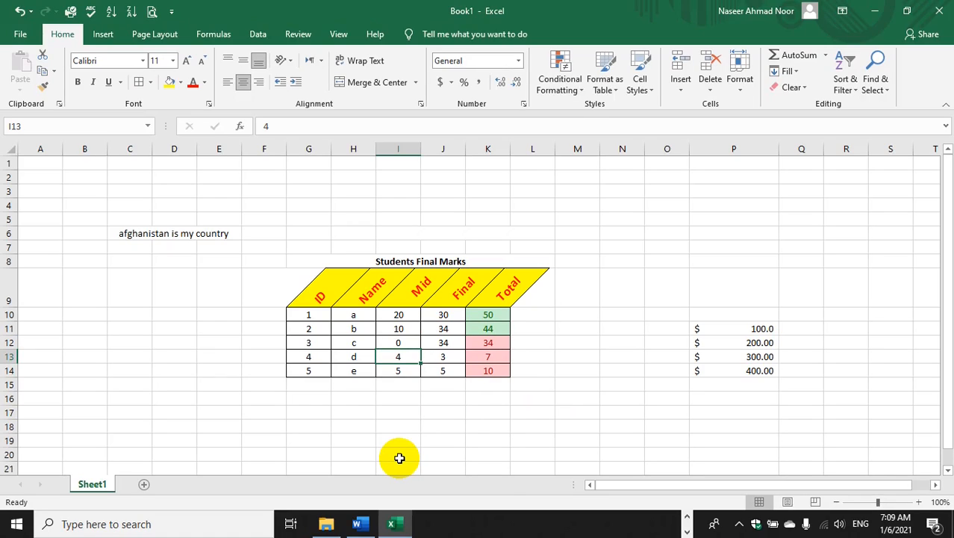
- Set student e's Final mark in cell J14 to 50
{"action": "left_click", "coordinate": [433, 381]}
{"action": "left_click", "coordinate": [445, 369]}
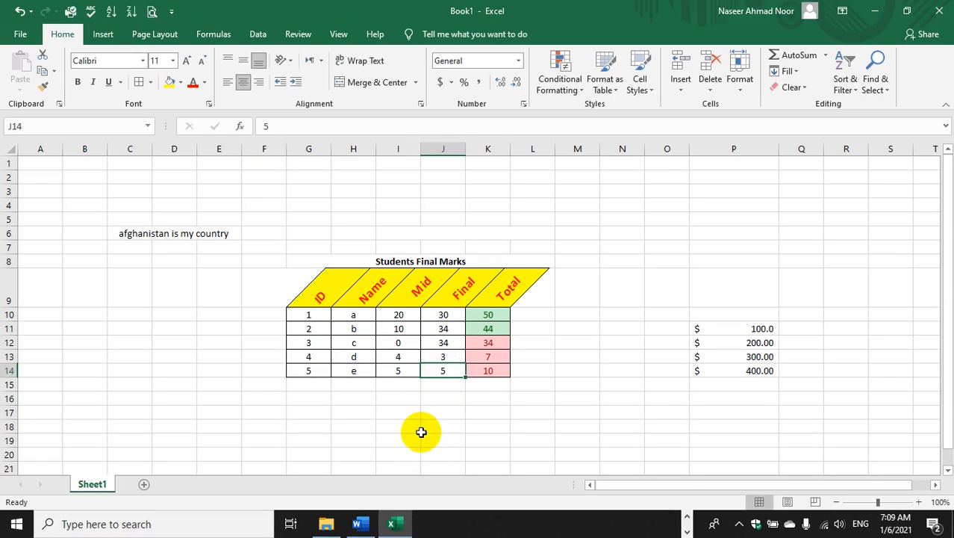
{"action": "type", "text": "50"}
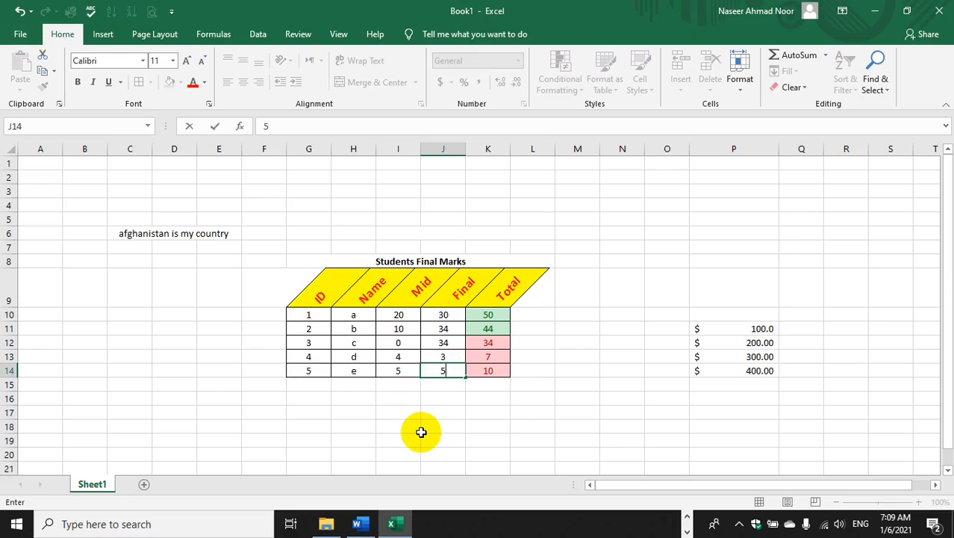
{"action": "key", "text": "Up"}
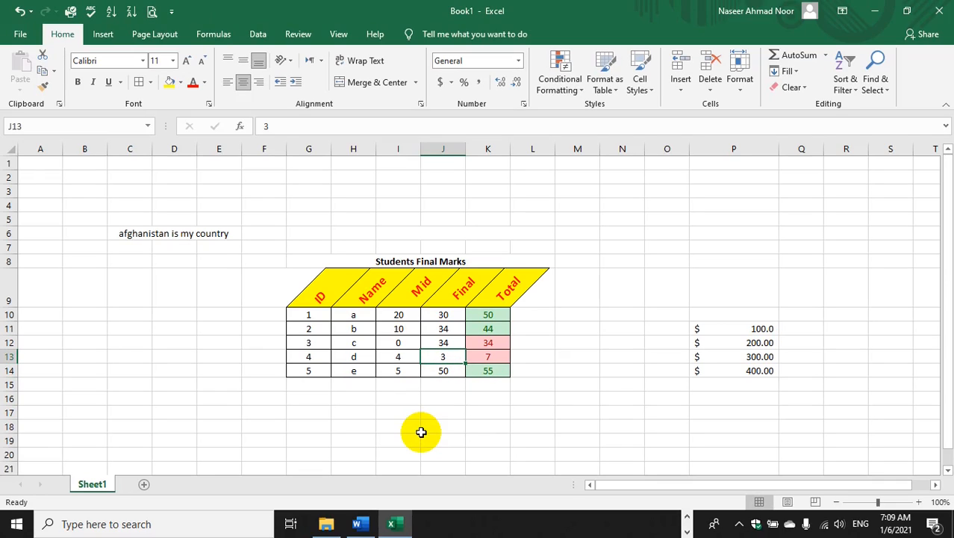
- Select all the students' Total marks in K10:K14 for conditional formatting
{"action": "left_click", "coordinate": [497, 373]}
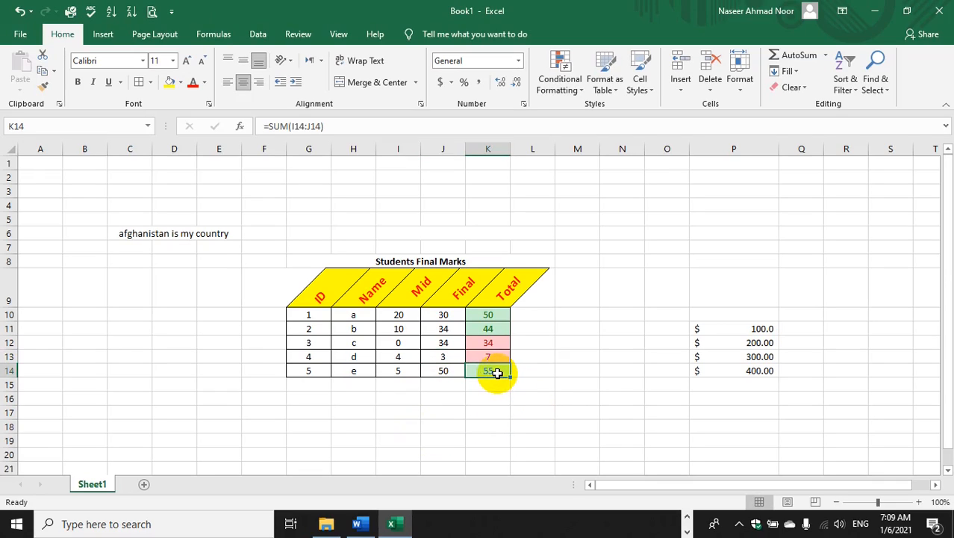
{"action": "left_click", "coordinate": [572, 89]}
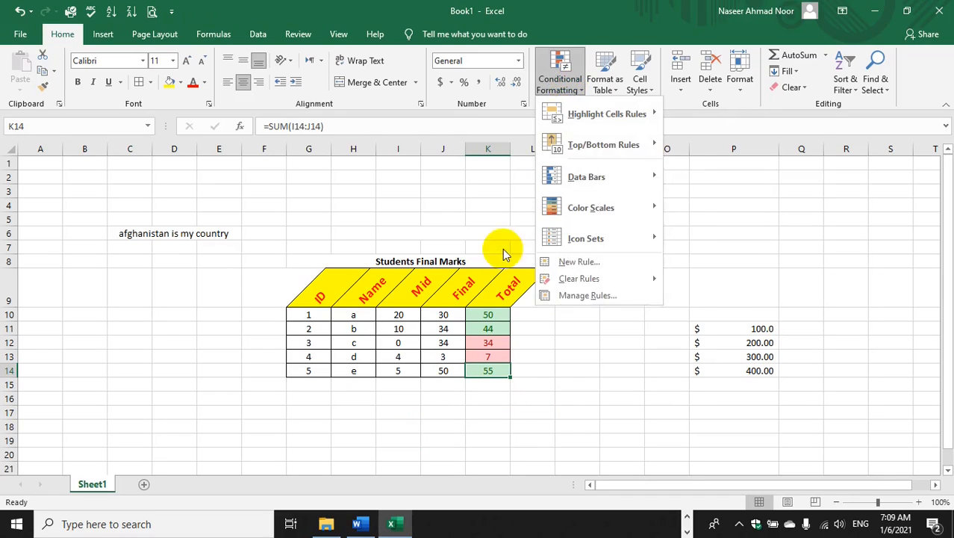
{"action": "left_click", "coordinate": [485, 310]}
{"action": "left_click", "coordinate": [485, 315]}
{"action": "left_click_drag", "start_coordinate": [484, 330], "coordinate": [486, 367]}
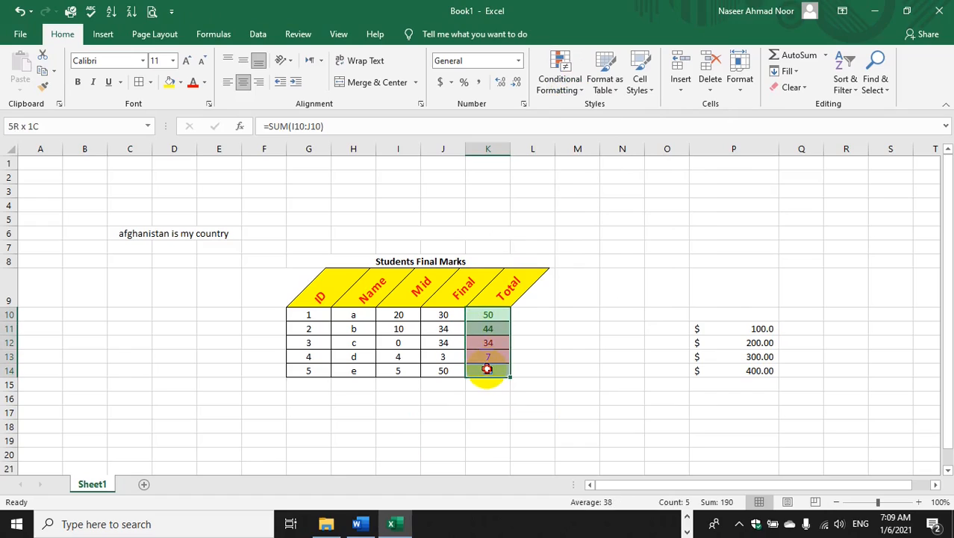
- Try a Top 10 Items rule on the totals, previewing Light Red Fill and Green Fill with Dark Green Text
{"action": "left_click", "coordinate": [573, 96]}
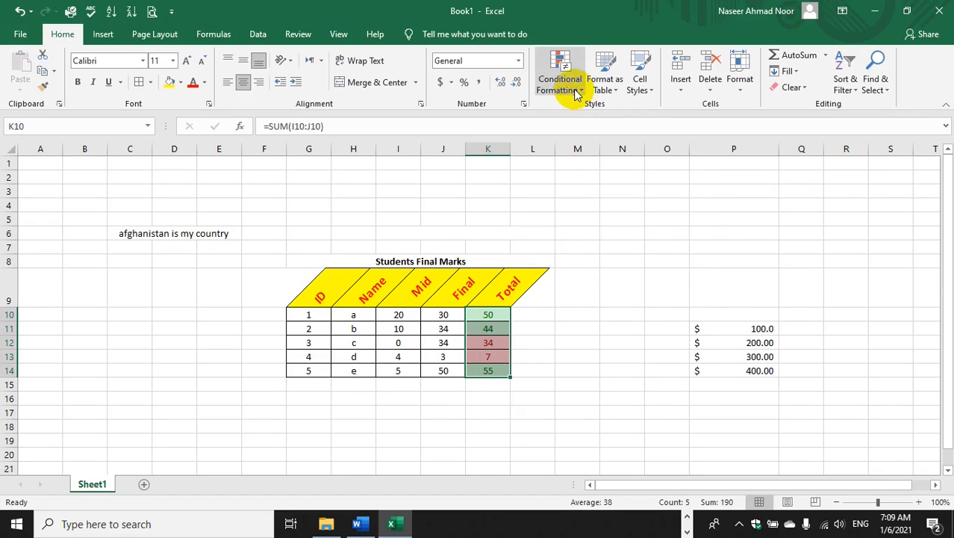
{"action": "mouse_move", "coordinate": [595, 114]}
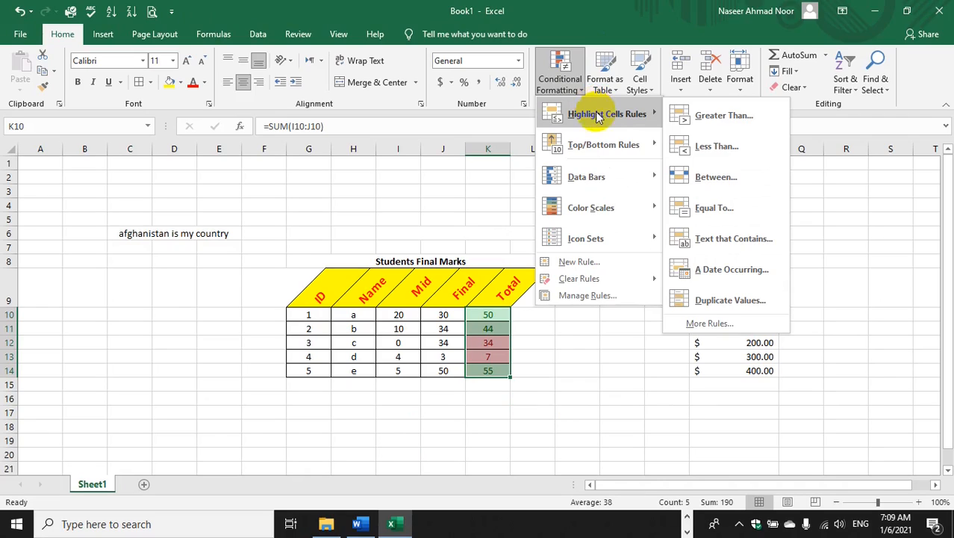
{"action": "mouse_move", "coordinate": [607, 144]}
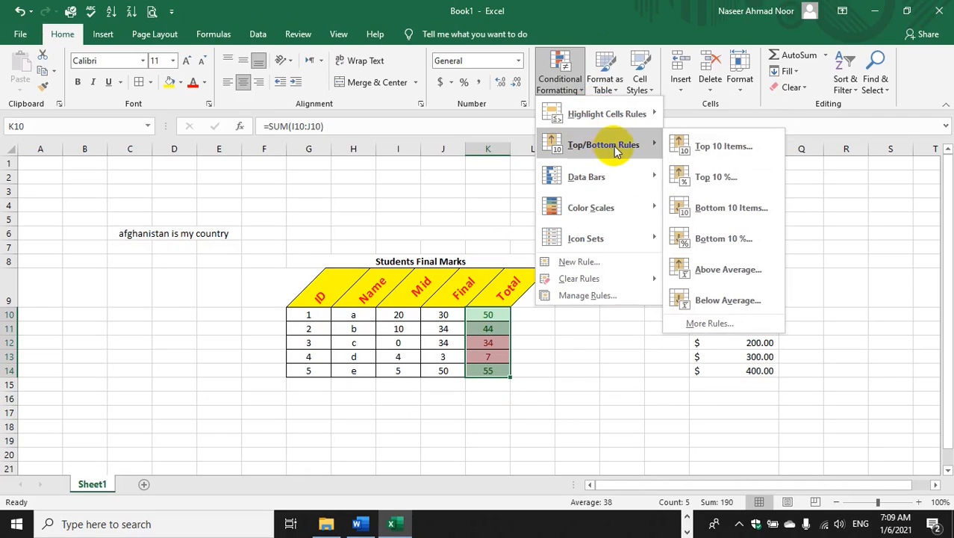
{"action": "left_click", "coordinate": [709, 153]}
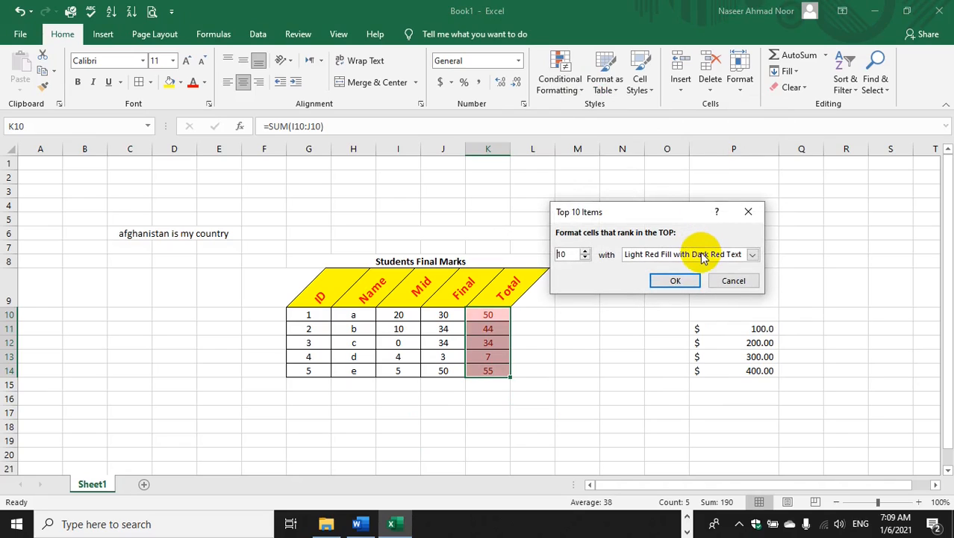
{"action": "left_click", "coordinate": [701, 253]}
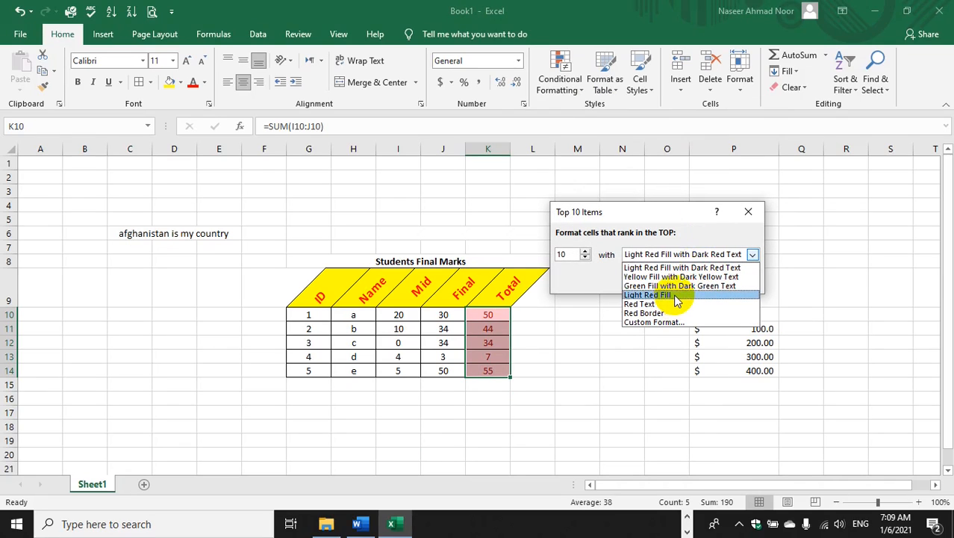
{"action": "left_click", "coordinate": [673, 297]}
{"action": "left_click", "coordinate": [675, 254]}
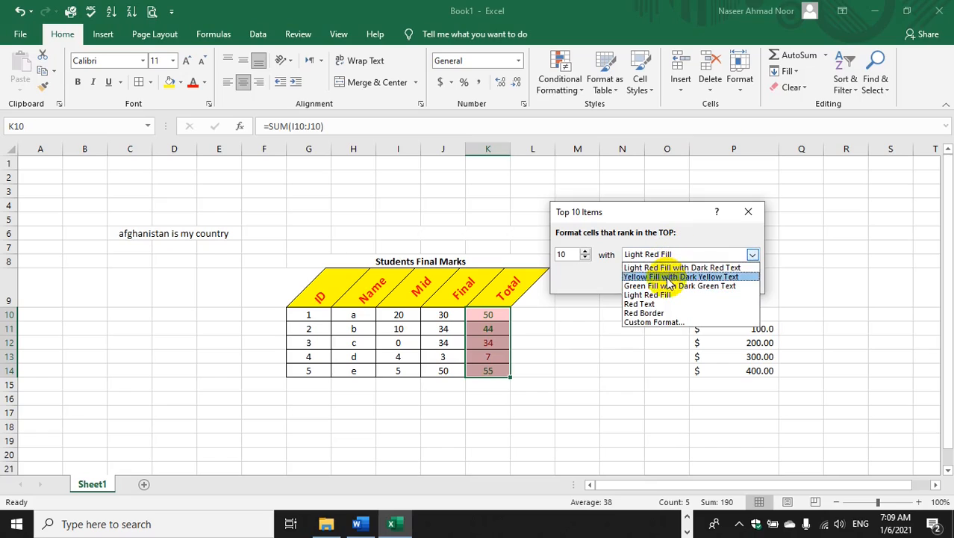
{"action": "left_click", "coordinate": [672, 275]}
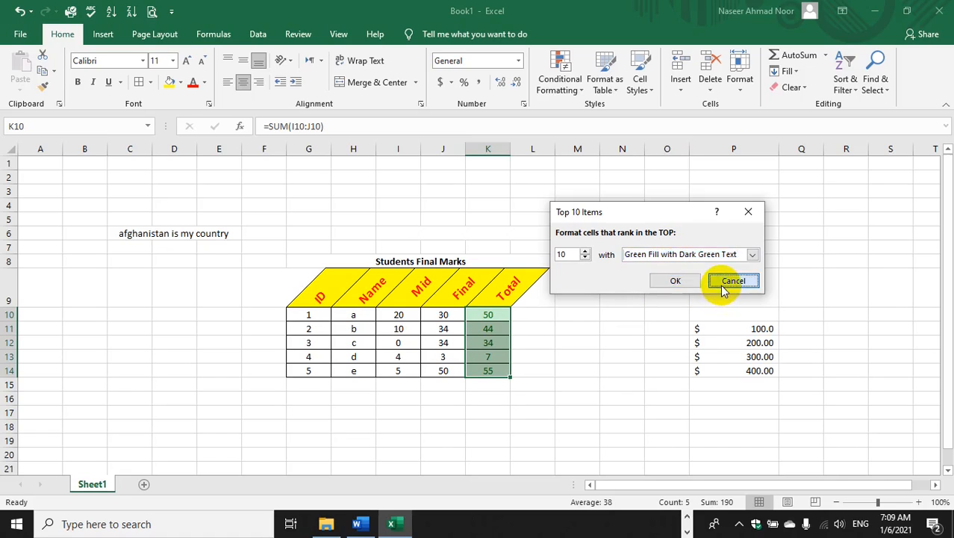
{"action": "left_click", "coordinate": [731, 282]}
- Try a Top 10 Items rule on the totals with the rank count set to 100
{"action": "left_click", "coordinate": [571, 74]}
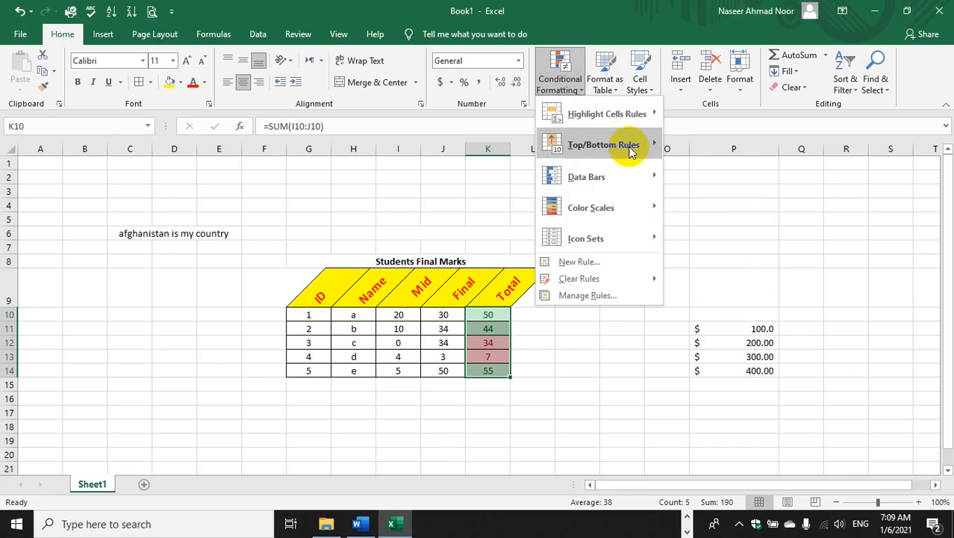
{"action": "mouse_move", "coordinate": [627, 144]}
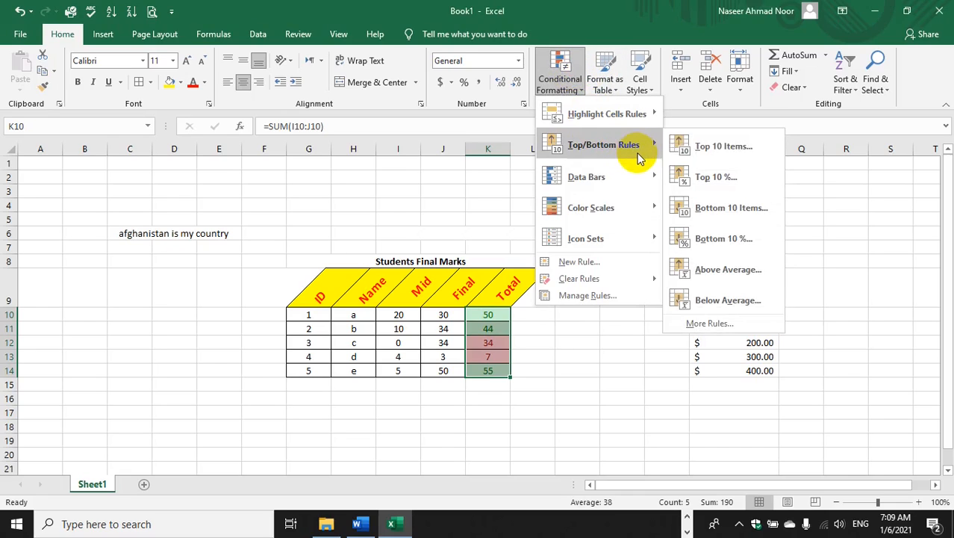
{"action": "left_click", "coordinate": [711, 147]}
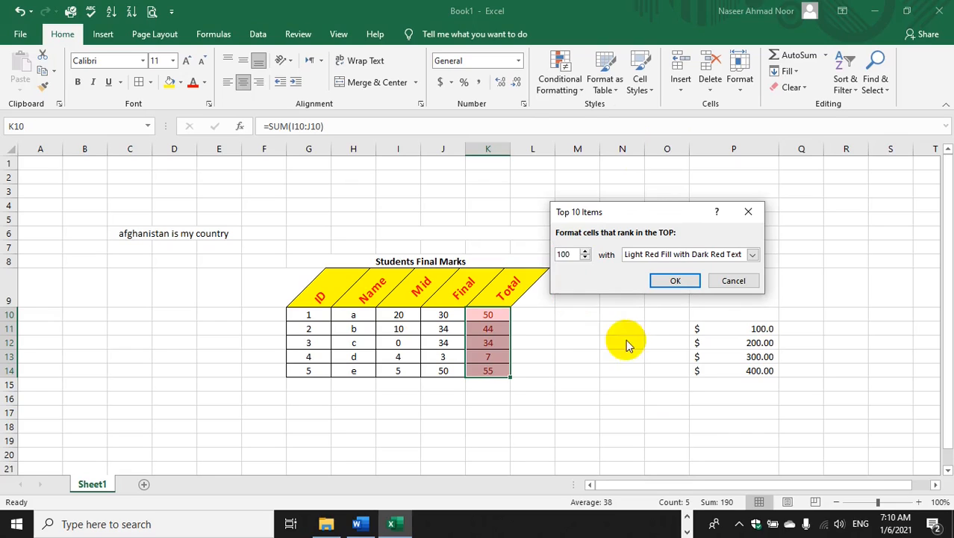
{"action": "left_click", "coordinate": [751, 280]}
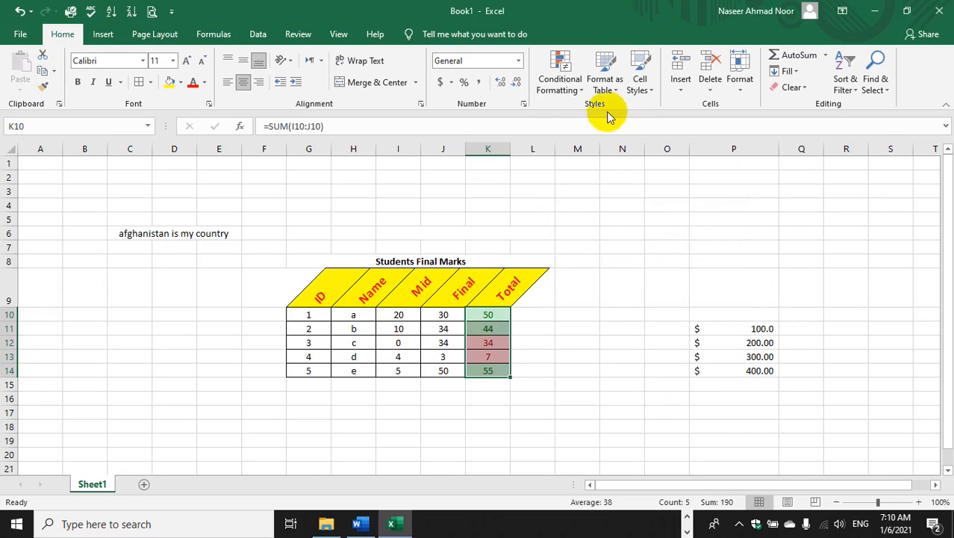
- Add light blue gradient data bars to the Total marks in K10:K14 and deselect the range
{"action": "left_click", "coordinate": [572, 88]}
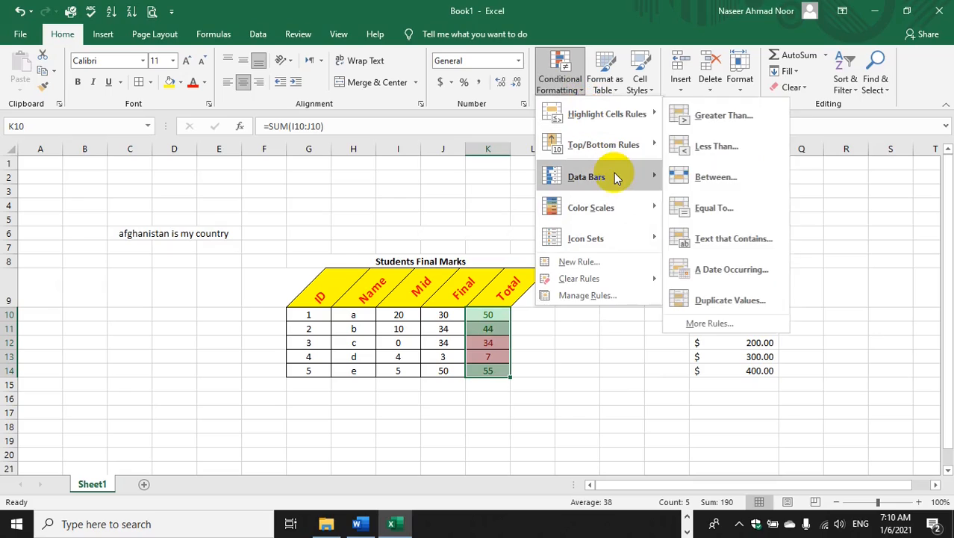
{"action": "mouse_move", "coordinate": [616, 177]}
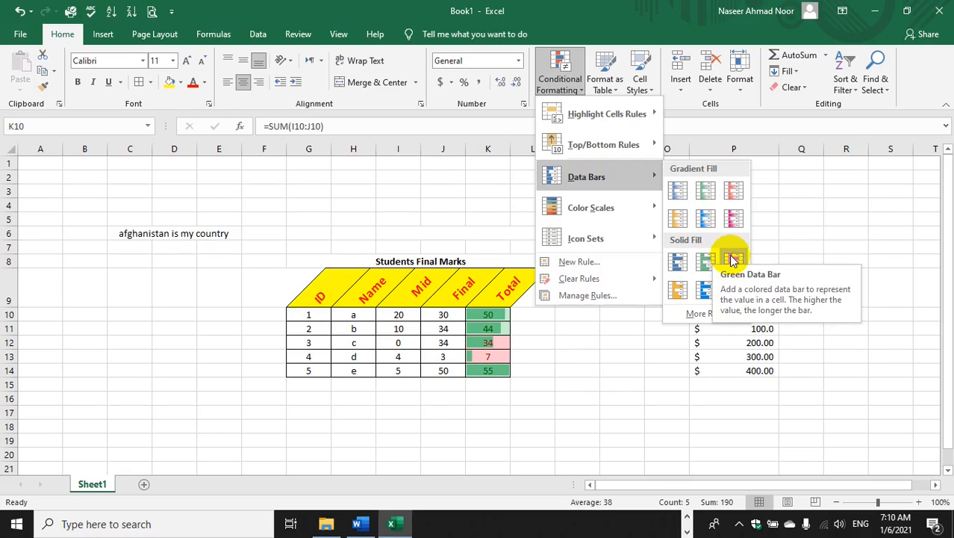
{"action": "left_click", "coordinate": [704, 224]}
{"action": "left_click", "coordinate": [488, 355]}
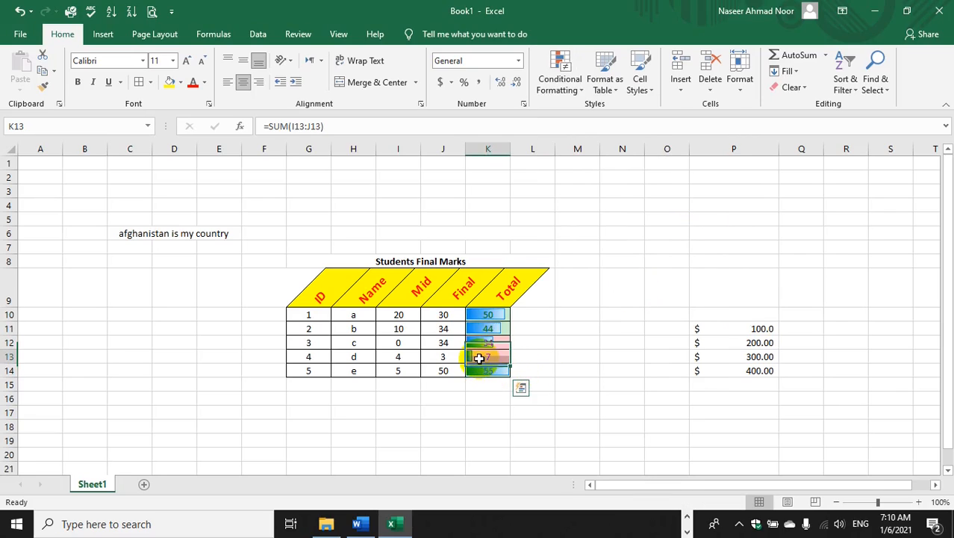
{"action": "left_click", "coordinate": [524, 346]}
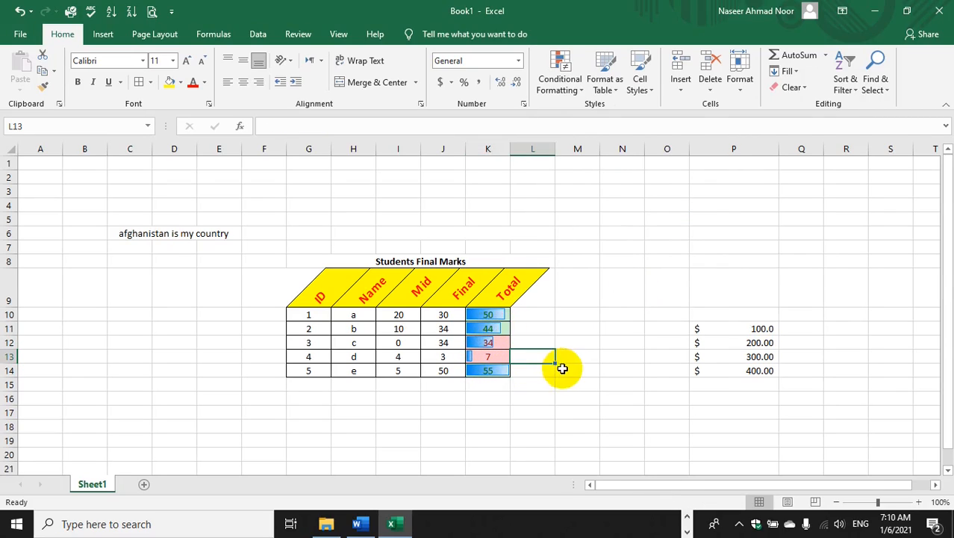
{"action": "left_click", "coordinate": [572, 299]}
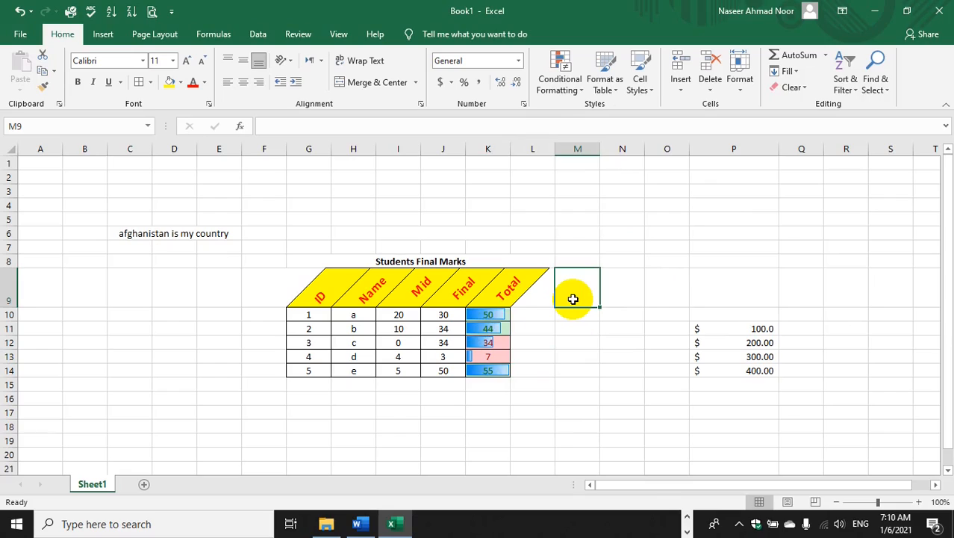
{"action": "left_click", "coordinate": [514, 345]}
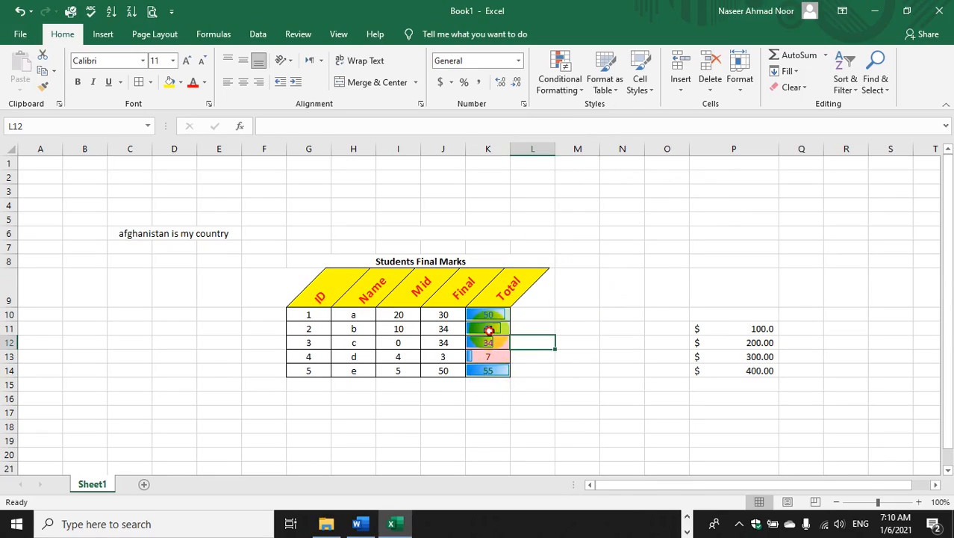
- Apply the four-bar ratings icon set to the Total marks in K10:K14 and deselect the range
{"action": "left_click_drag", "start_coordinate": [488, 370], "coordinate": [489, 315]}
{"action": "left_click", "coordinate": [580, 89]}
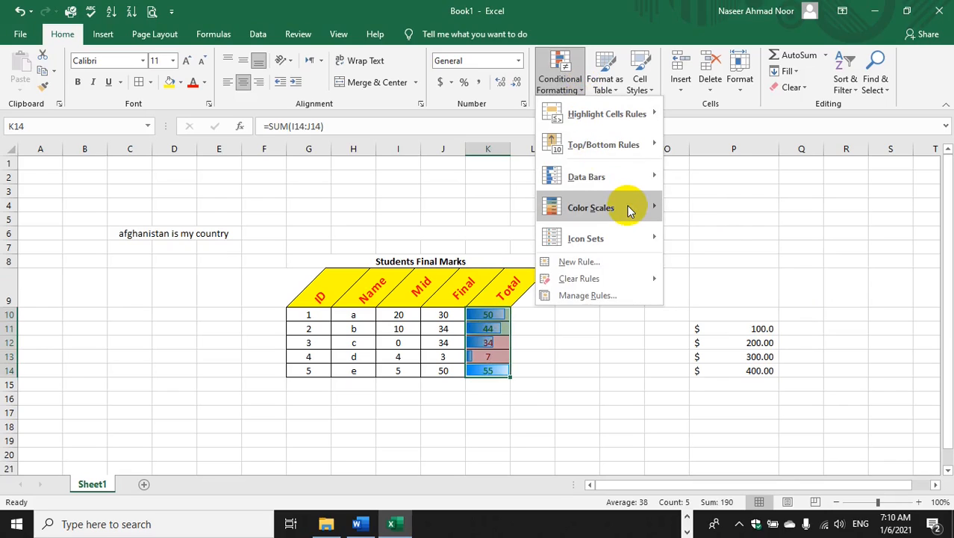
{"action": "mouse_move", "coordinate": [628, 212]}
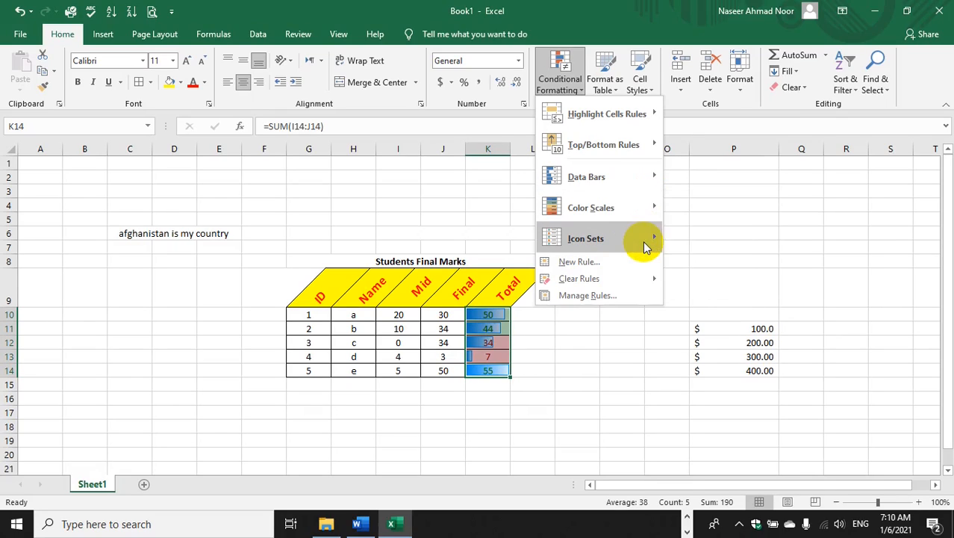
{"action": "mouse_move", "coordinate": [645, 247]}
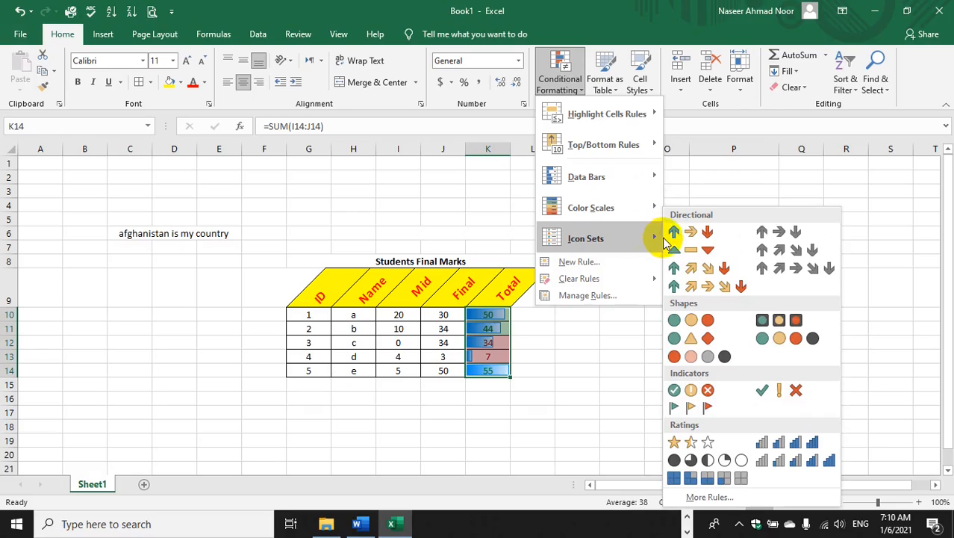
{"action": "left_click", "coordinate": [779, 446]}
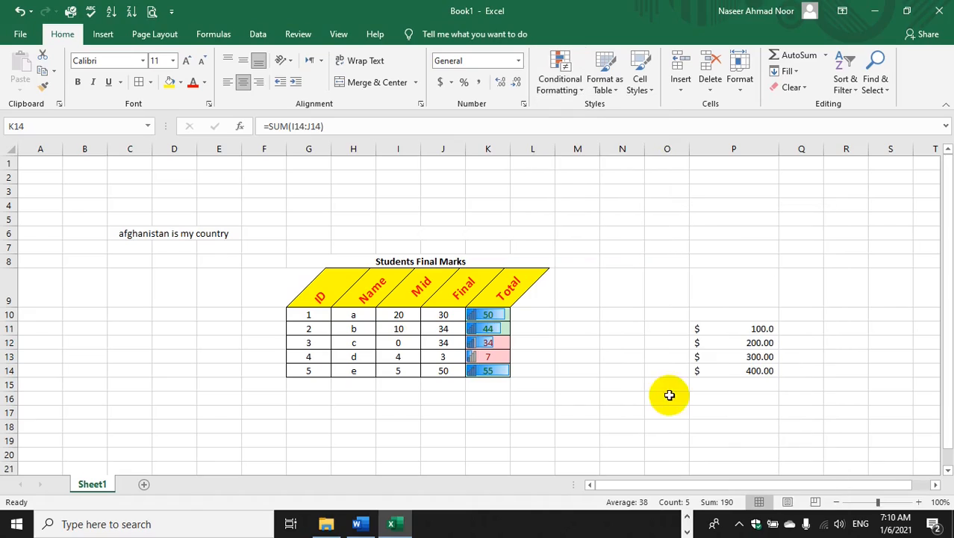
{"action": "left_click", "coordinate": [667, 385]}
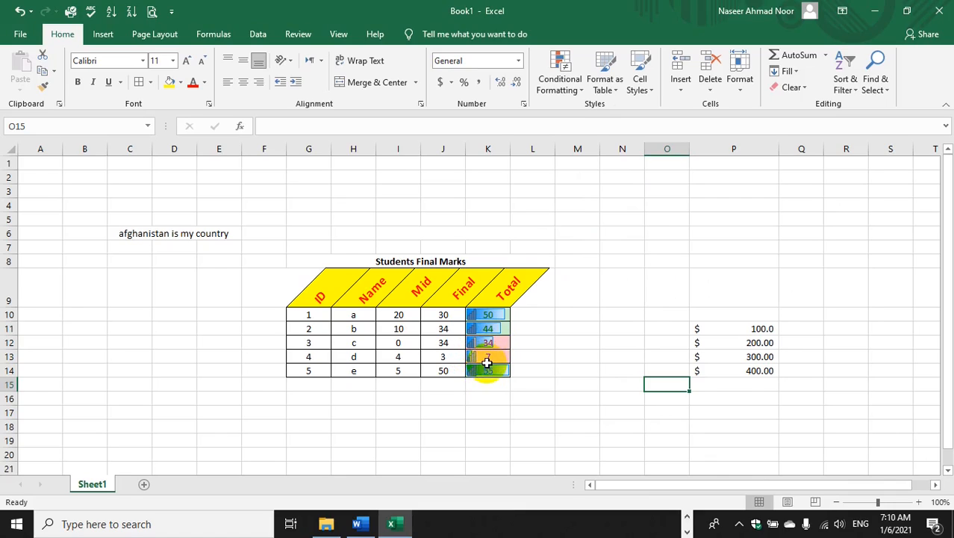
- Try a new formatting rule on the Total marks in K10:K14 that formats only cells containing a value between two limits
{"action": "left_click", "coordinate": [491, 328]}
{"action": "left_click_drag", "start_coordinate": [488, 371], "coordinate": [487, 314]}
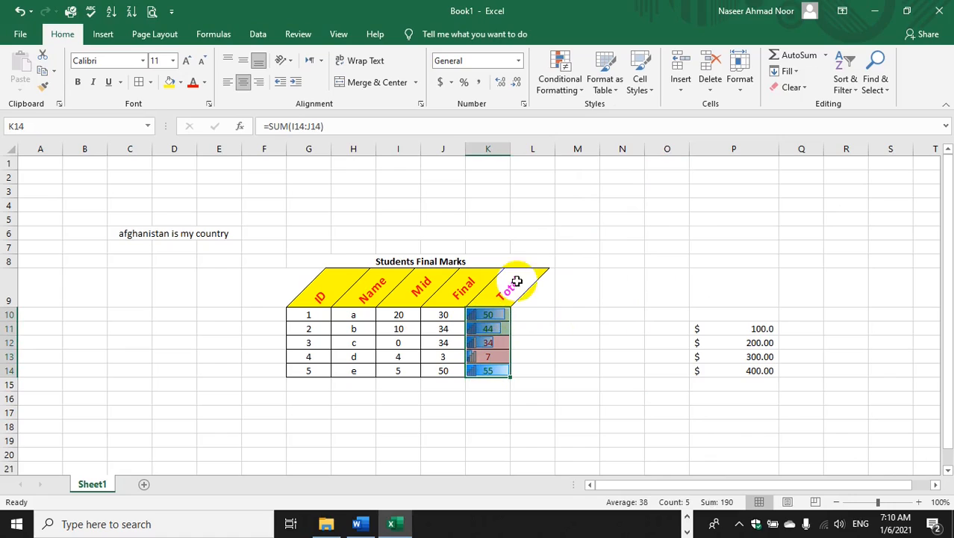
{"action": "left_click", "coordinate": [570, 100]}
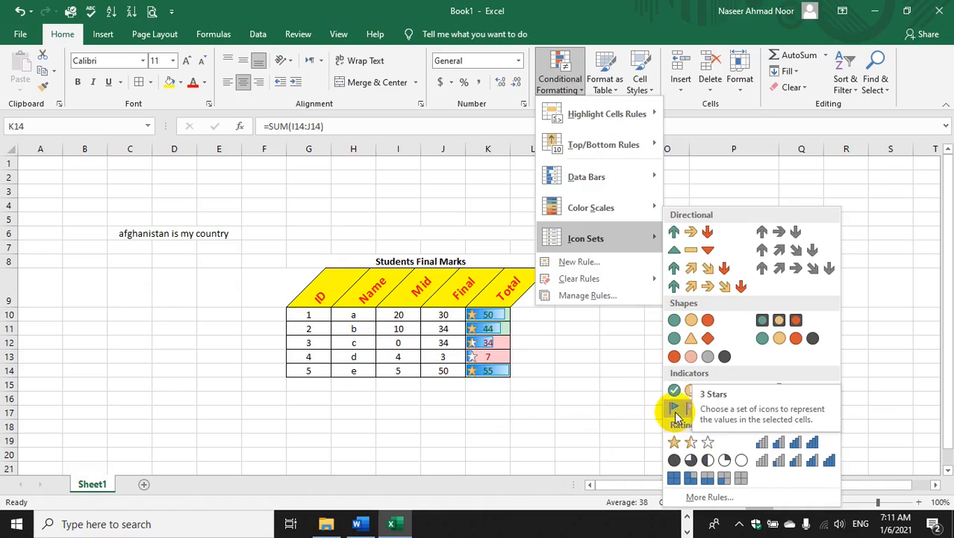
{"action": "left_click", "coordinate": [629, 267]}
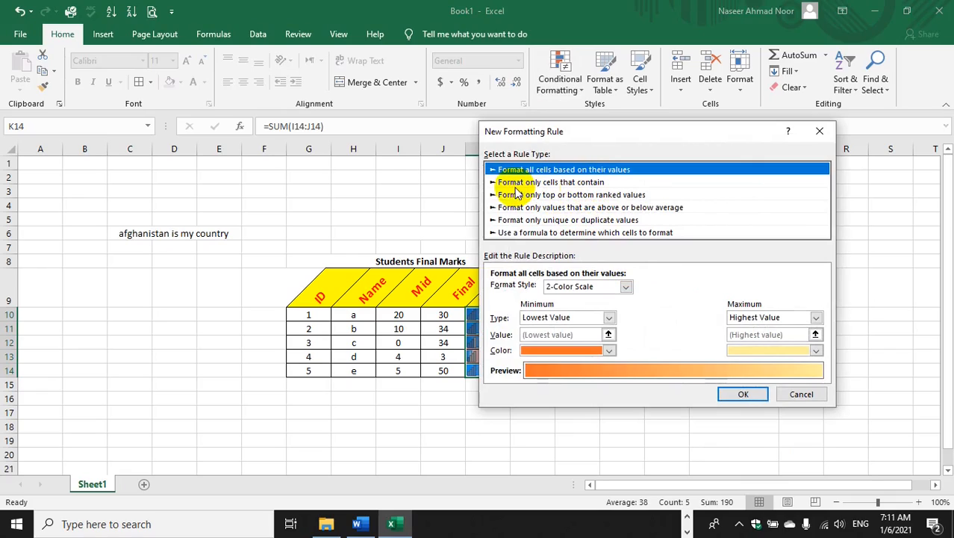
{"action": "left_click", "coordinate": [596, 187]}
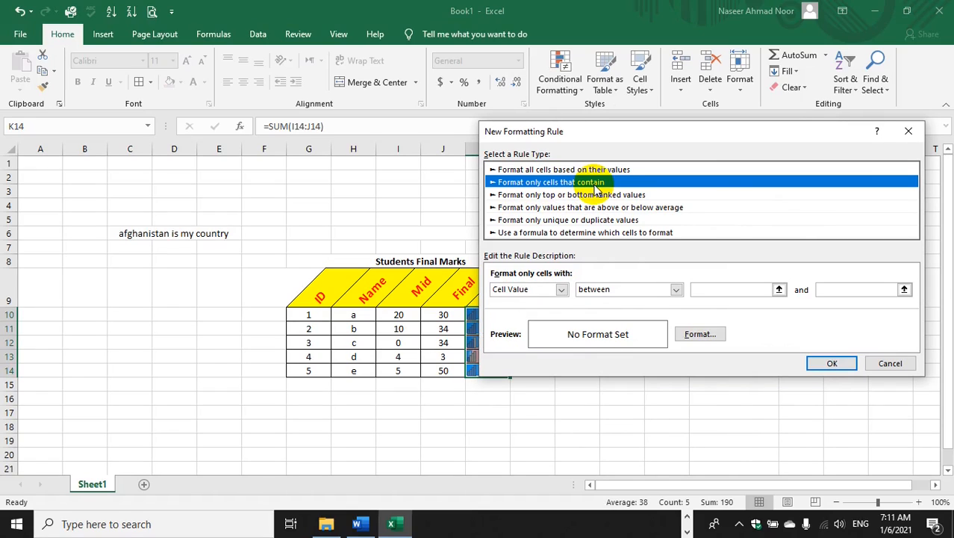
{"action": "left_click", "coordinate": [676, 291]}
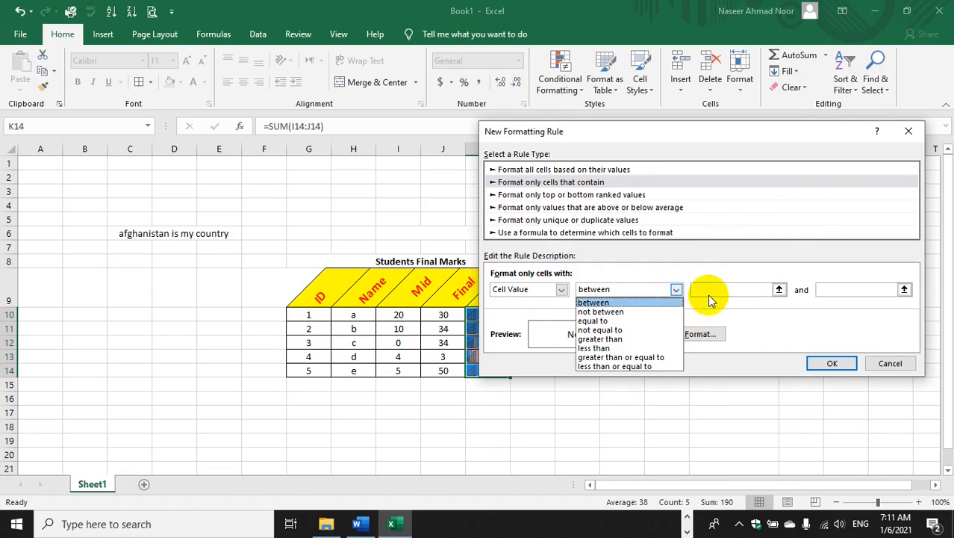
{"action": "left_click", "coordinate": [728, 289]}
{"action": "left_click", "coordinate": [754, 289]}
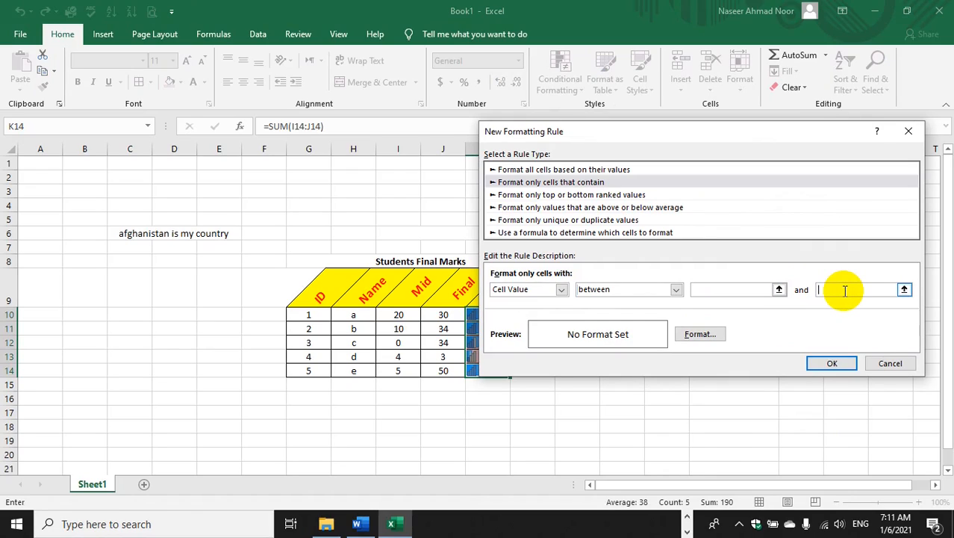
- Try the Bold font style as the new rule's format, view the border options and cancel the rule
{"action": "left_click", "coordinate": [685, 336]}
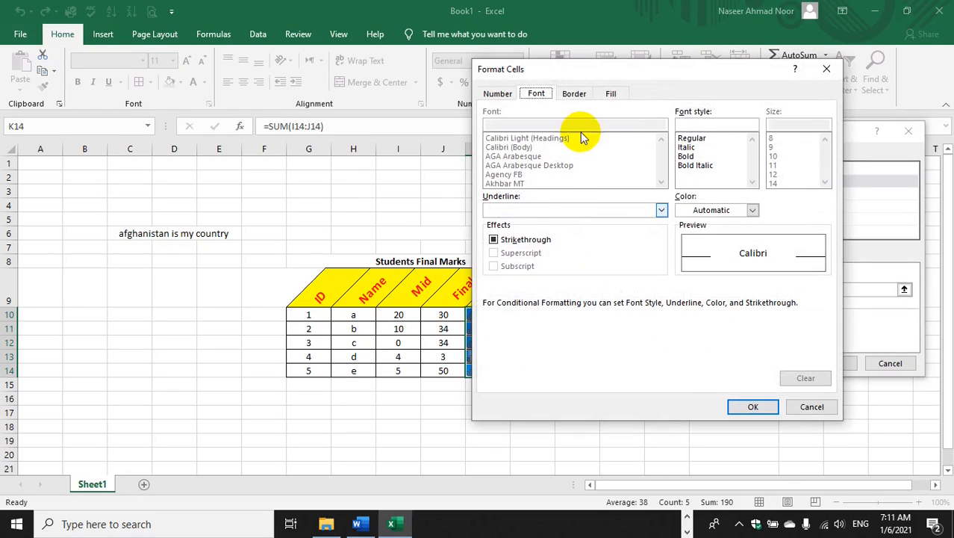
{"action": "left_click", "coordinate": [686, 156]}
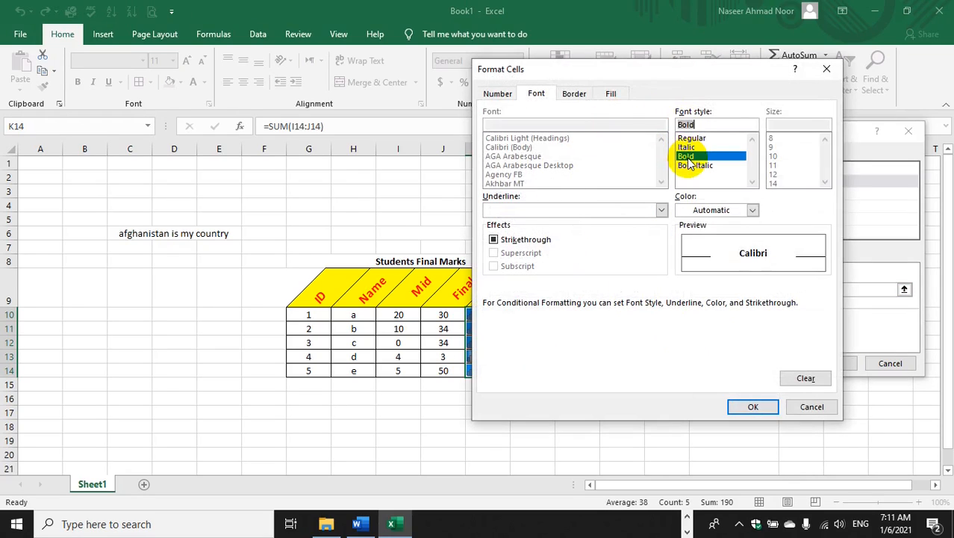
{"action": "left_click", "coordinate": [574, 95]}
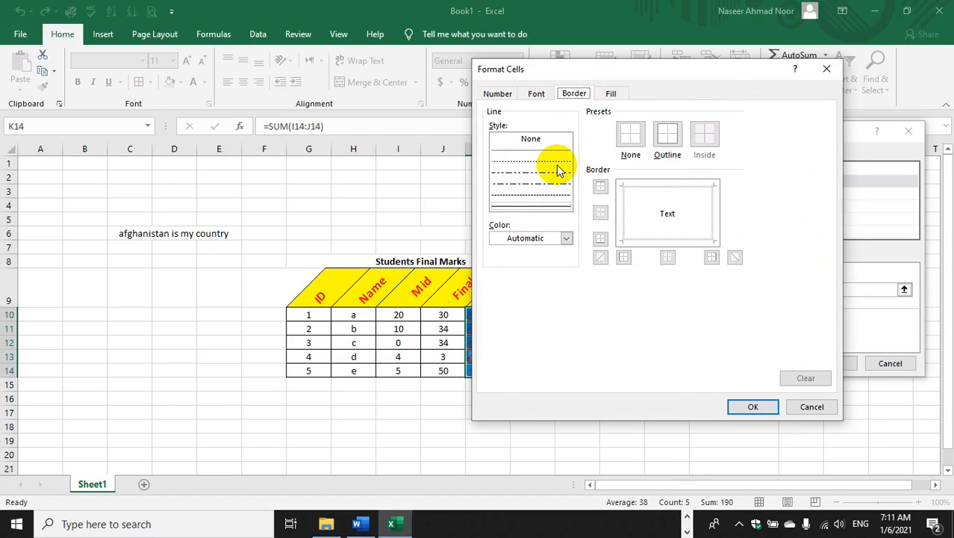
{"action": "left_click", "coordinate": [820, 408]}
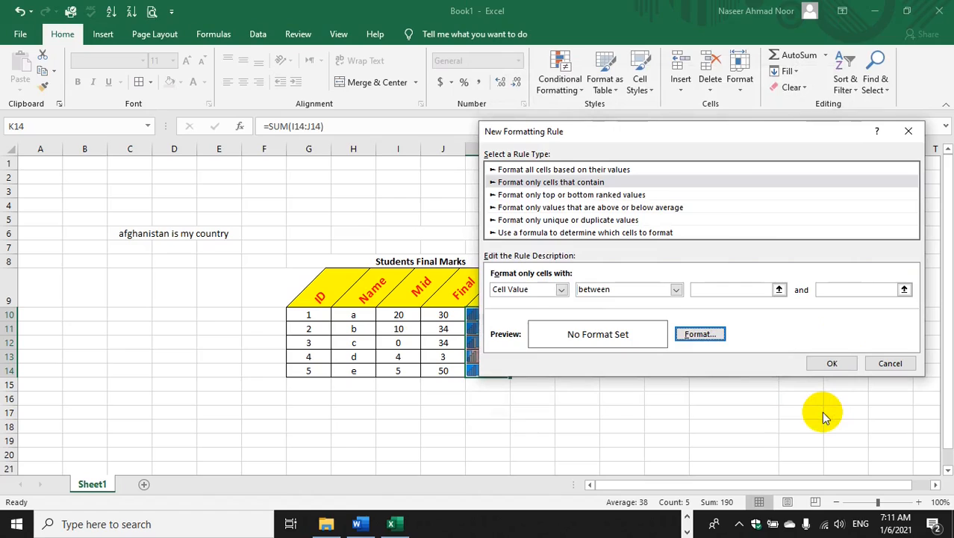
{"action": "left_click", "coordinate": [900, 363]}
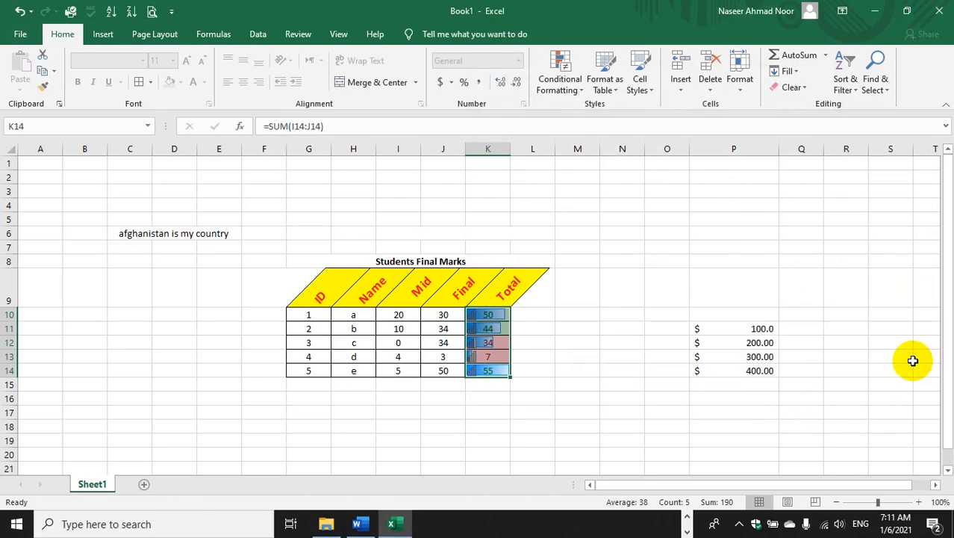
- Review the conditional formatting rules applied to the Total marks in the Rules Manager without changing them
{"action": "left_click", "coordinate": [571, 93]}
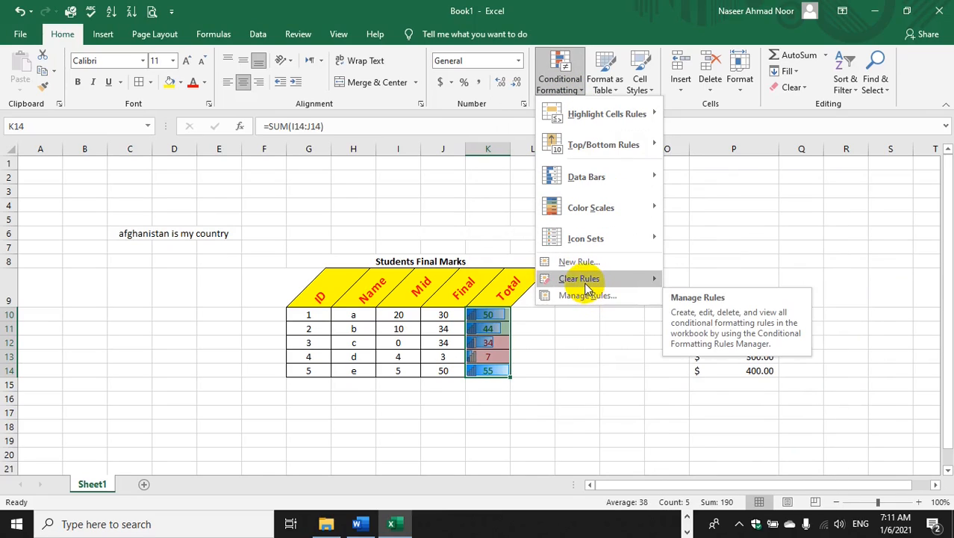
{"action": "mouse_move", "coordinate": [586, 287]}
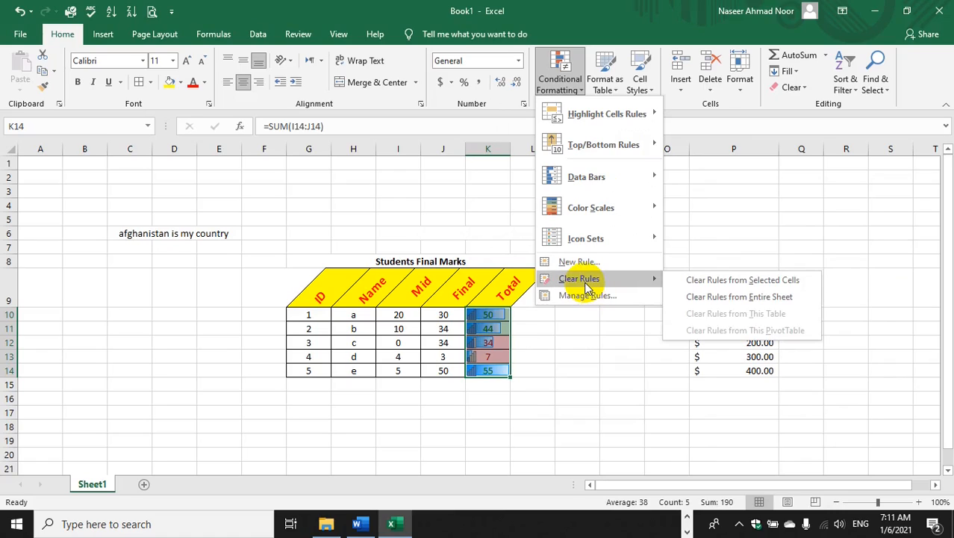
{"action": "left_click", "coordinate": [587, 295]}
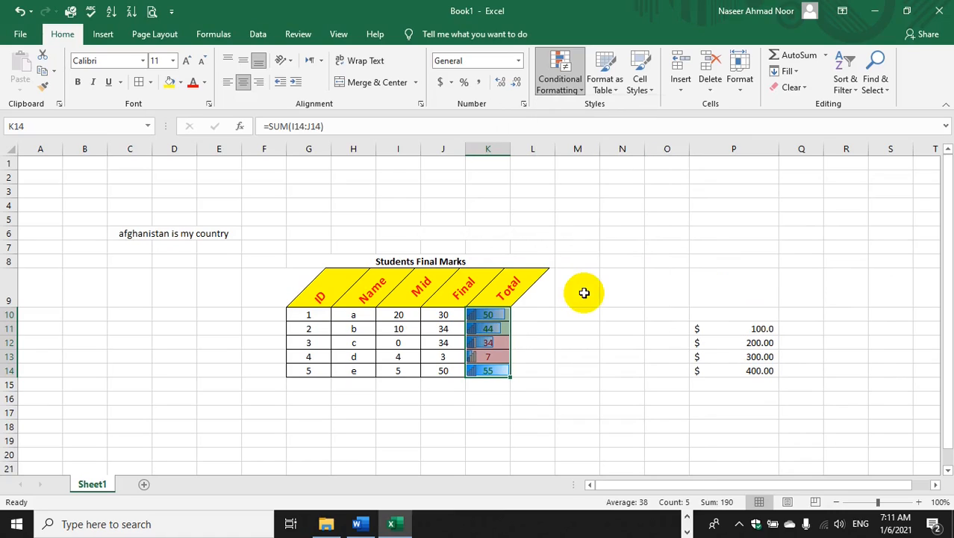
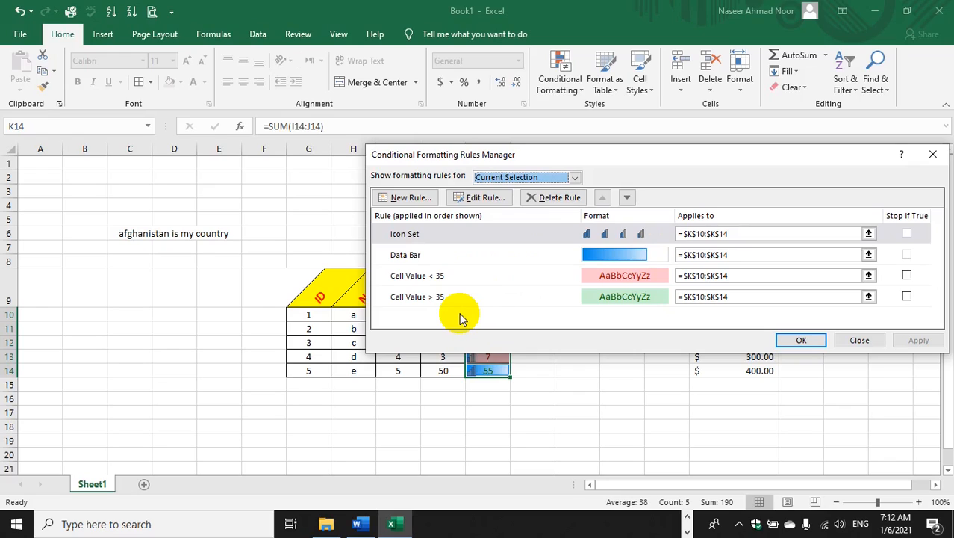
{"action": "left_click", "coordinate": [859, 341]}
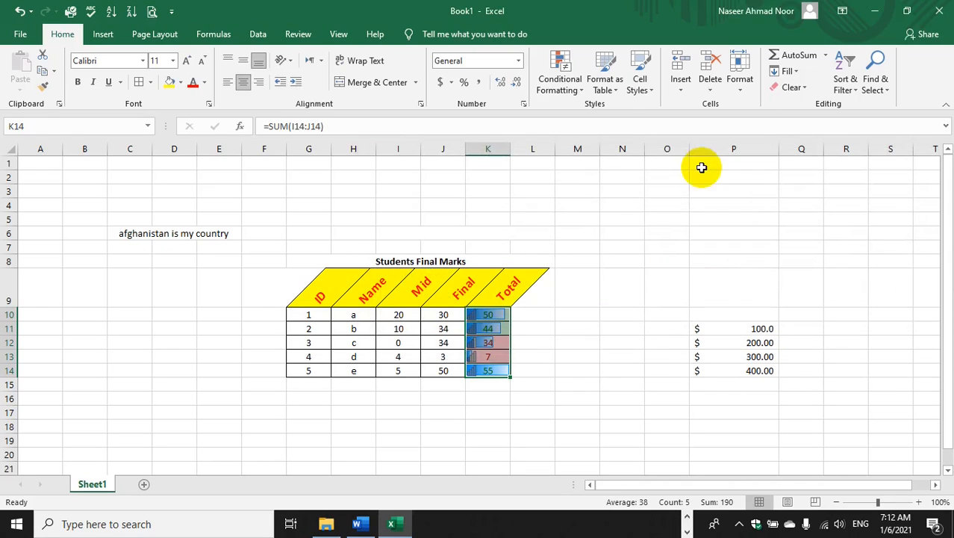
- Try formatting G9:L15 as a table with headers, using the black style in the first row of the Medium group
{"action": "left_click", "coordinate": [582, 92]}
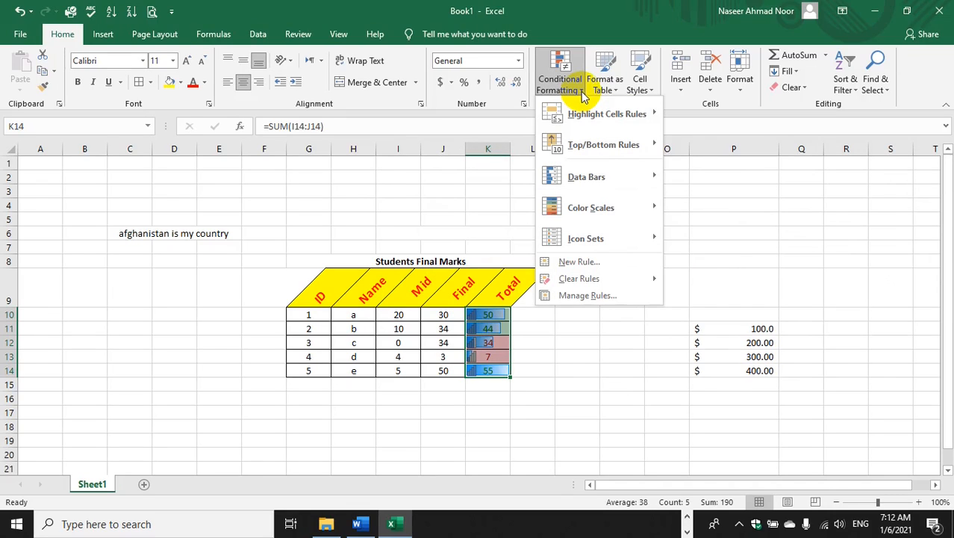
{"action": "left_click", "coordinate": [617, 96]}
{"action": "left_click", "coordinate": [618, 97]}
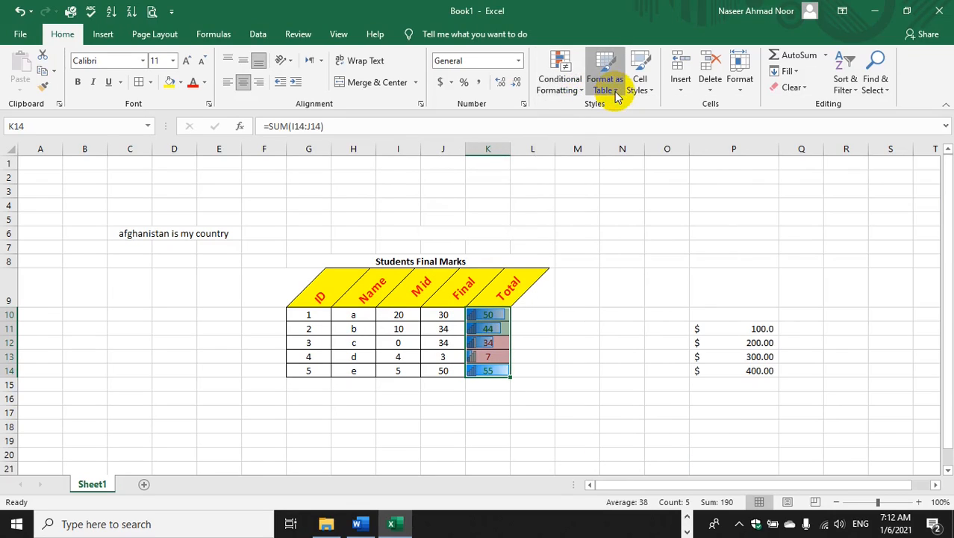
{"action": "left_click", "coordinate": [616, 93]}
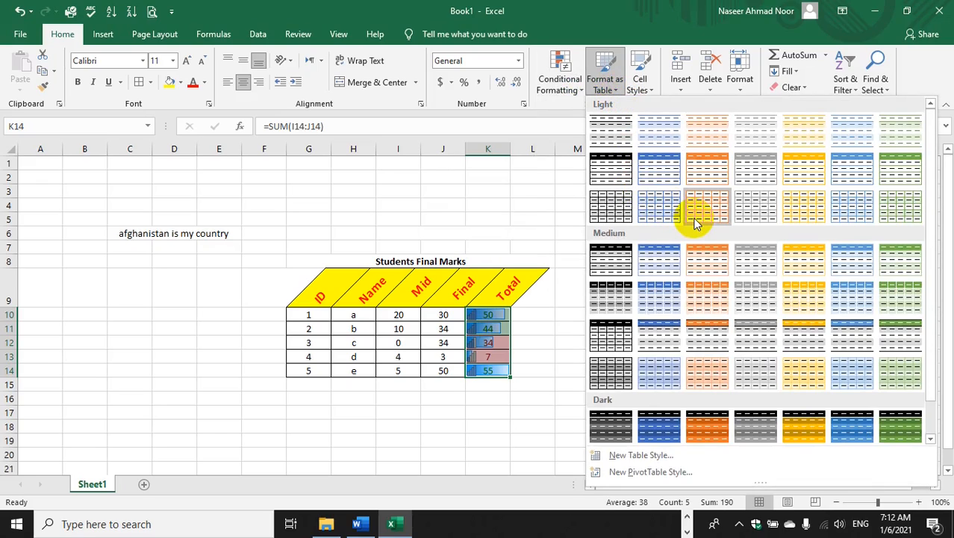
{"action": "left_click", "coordinate": [414, 376]}
{"action": "left_click_drag", "start_coordinate": [318, 381], "coordinate": [514, 290]}
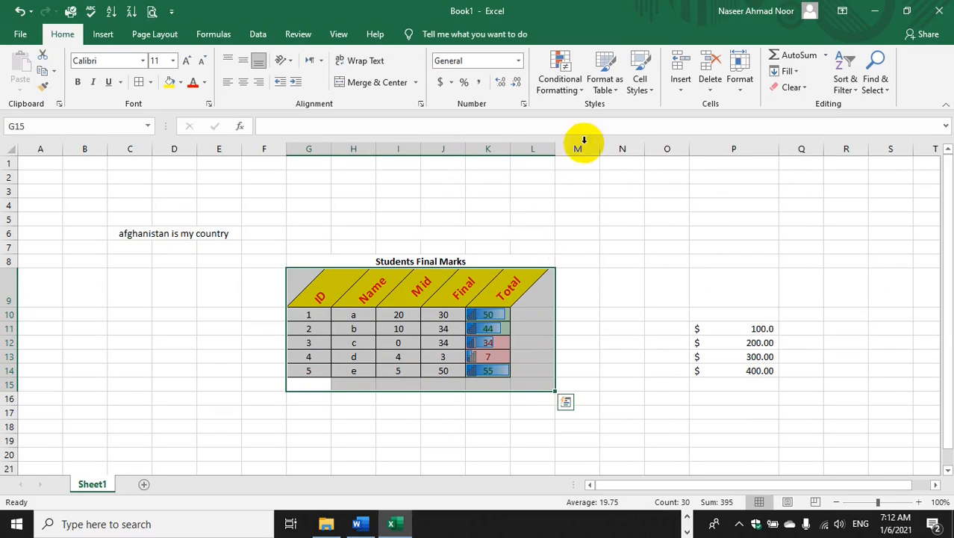
{"action": "left_click", "coordinate": [616, 91]}
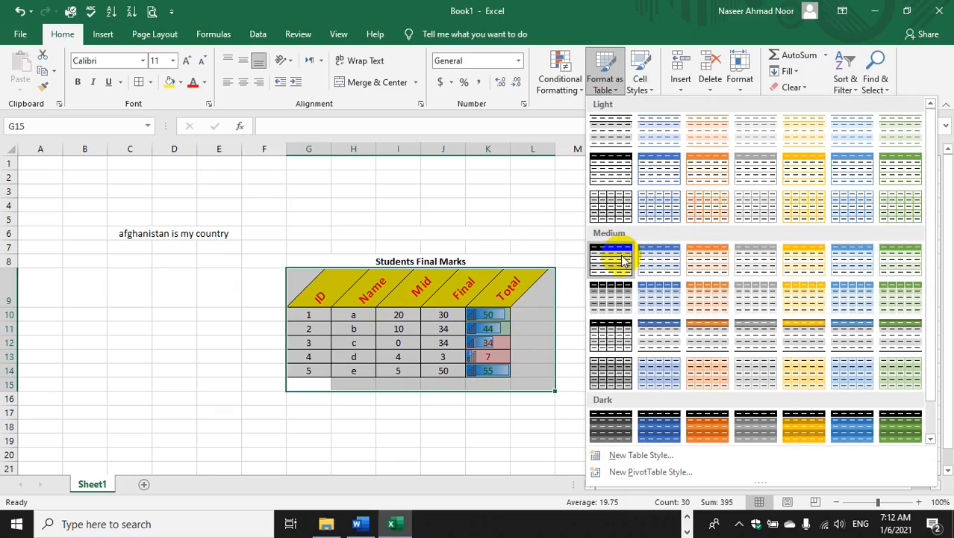
{"action": "left_click", "coordinate": [621, 259]}
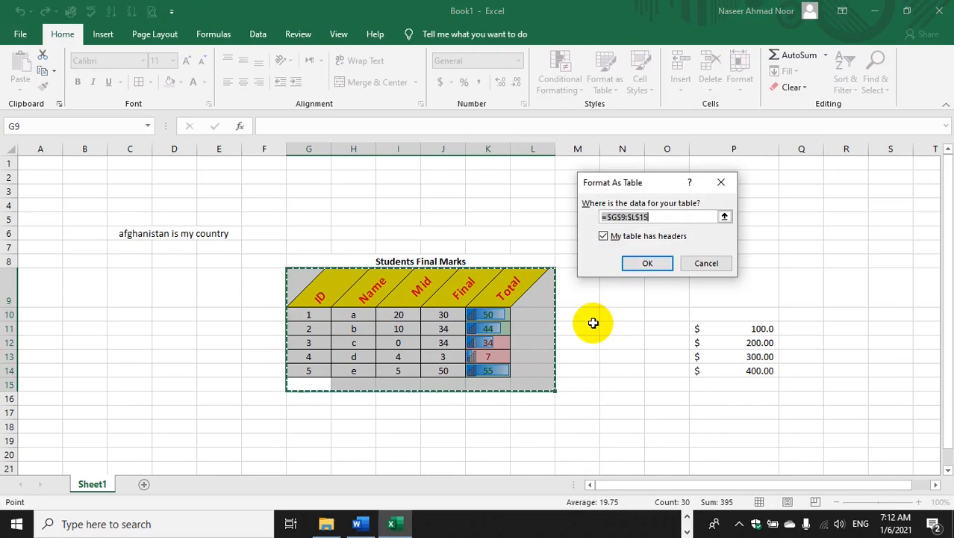
{"action": "left_click", "coordinate": [634, 264]}
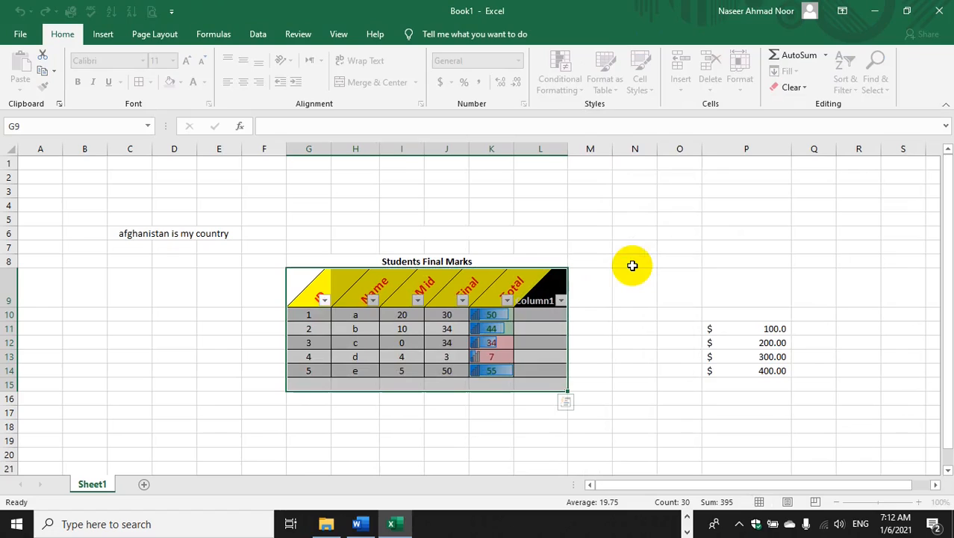
{"action": "left_click", "coordinate": [627, 341]}
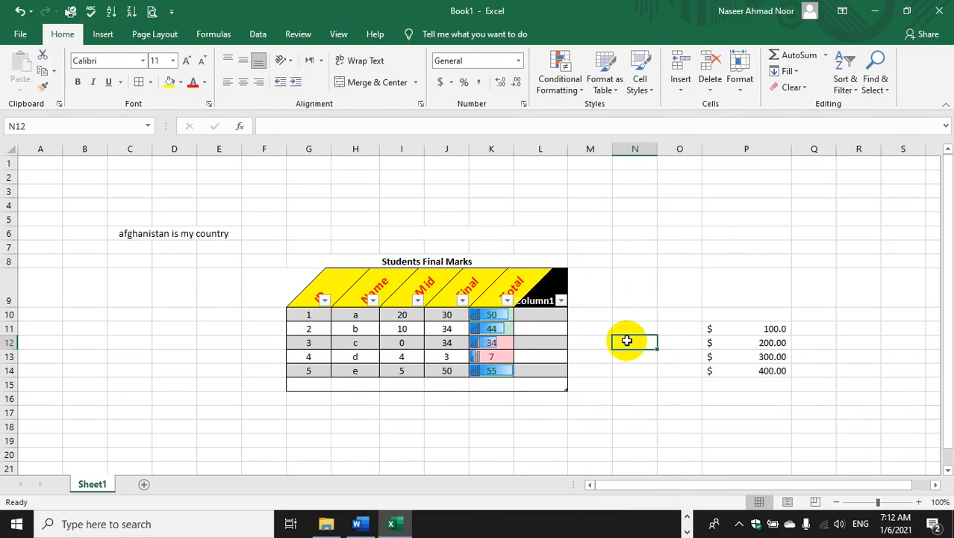
- Undo the table formatting of the marks range
{"action": "key", "text": "ctrl+z"}
{"action": "key", "text": "ctrl+z"}
{"action": "left_click", "coordinate": [629, 333]}
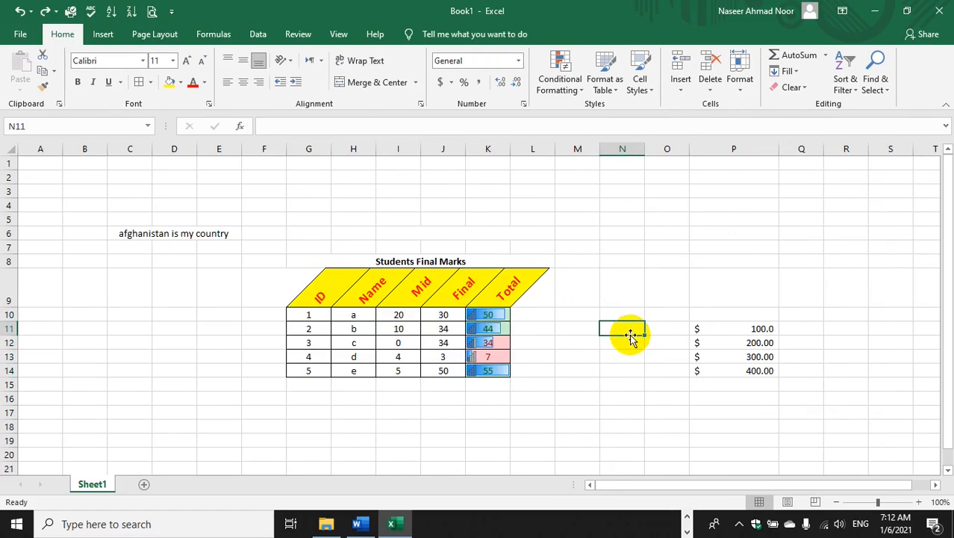
{"action": "left_click_drag", "start_coordinate": [321, 386], "coordinate": [500, 292]}
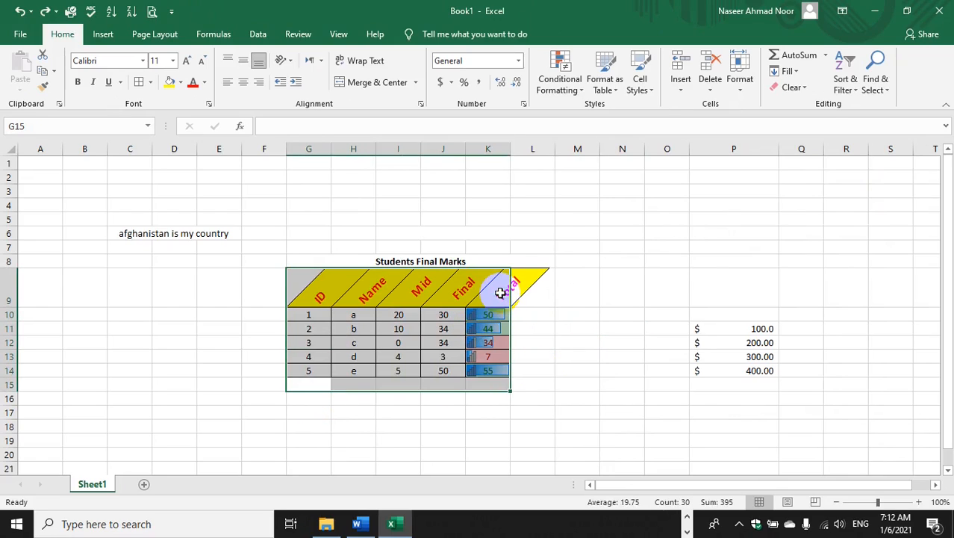
{"action": "left_click", "coordinate": [609, 95]}
{"action": "left_click", "coordinate": [641, 86]}
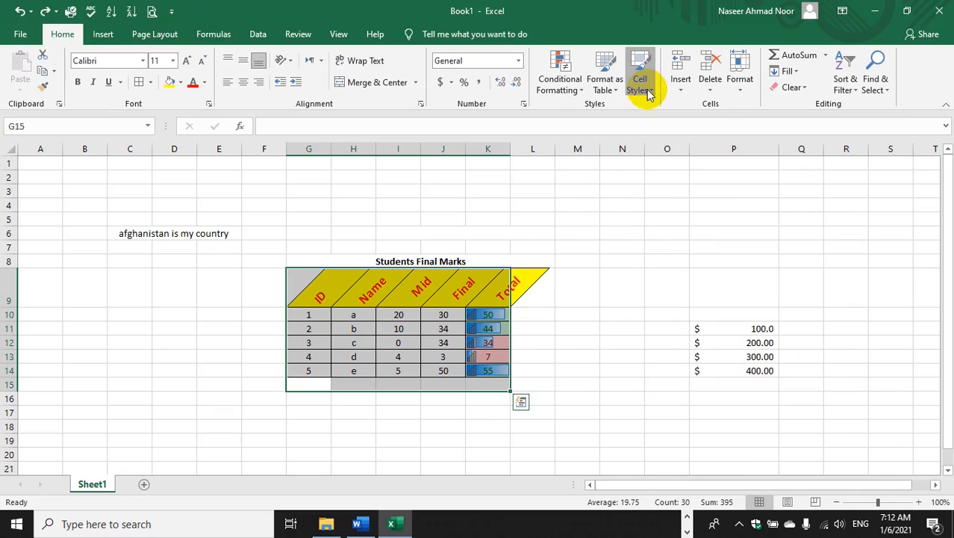
{"action": "left_click", "coordinate": [647, 89]}
{"action": "left_click", "coordinate": [647, 90]}
{"action": "left_click", "coordinate": [646, 86]}
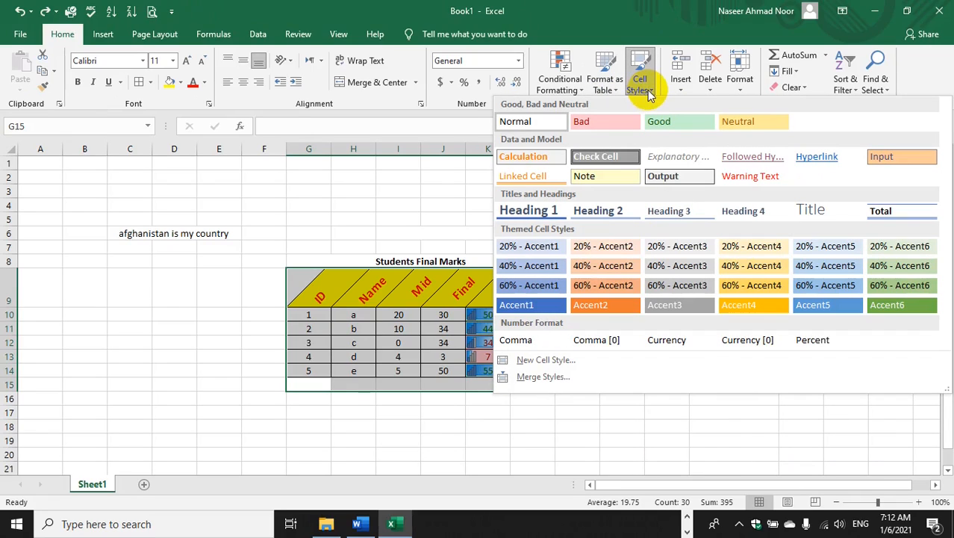
{"action": "left_click", "coordinate": [384, 342]}
{"action": "left_click", "coordinate": [383, 341]}
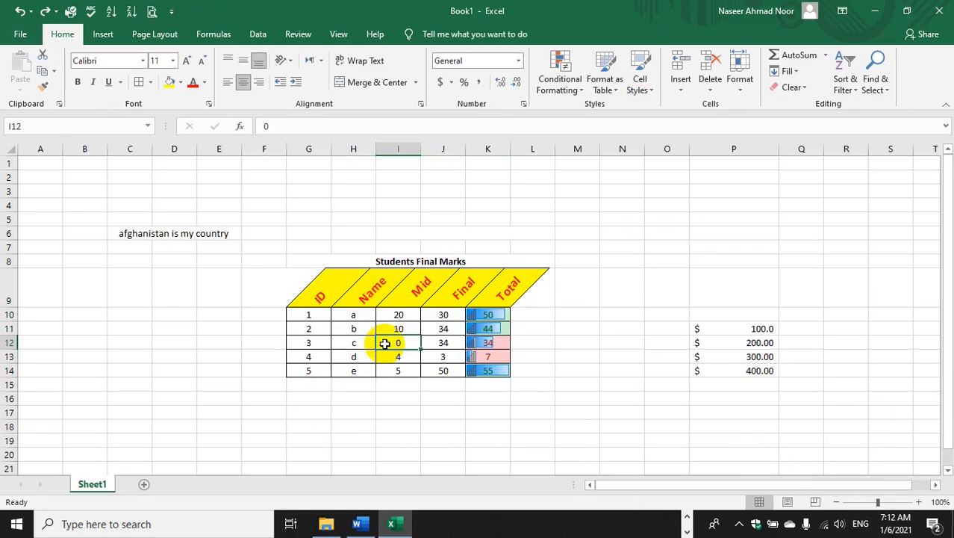
- Apply the Good cell style to the ID, Name, Mid and Final cells of student 3 in G12:J12 and deselect the range
{"action": "left_click_drag", "start_coordinate": [294, 341], "coordinate": [443, 342]}
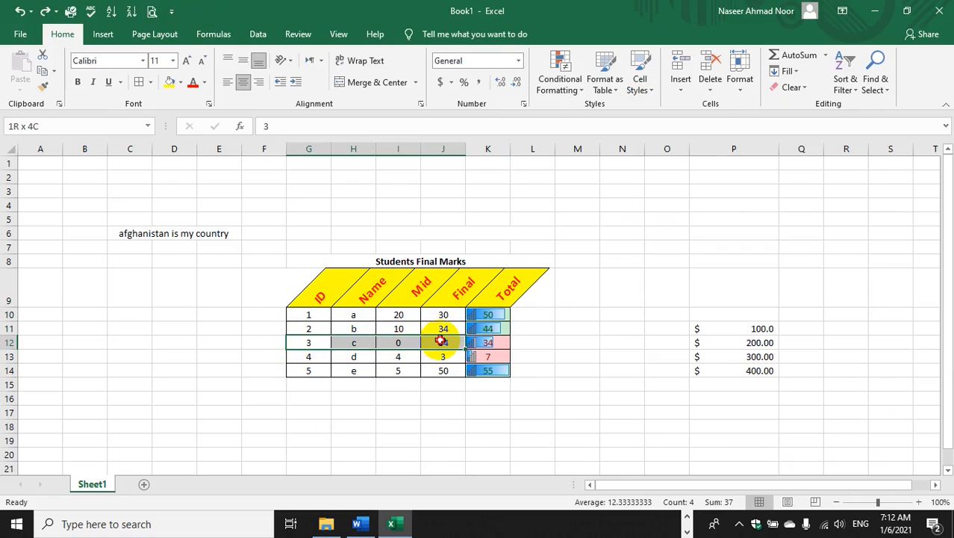
{"action": "left_click", "coordinate": [645, 88]}
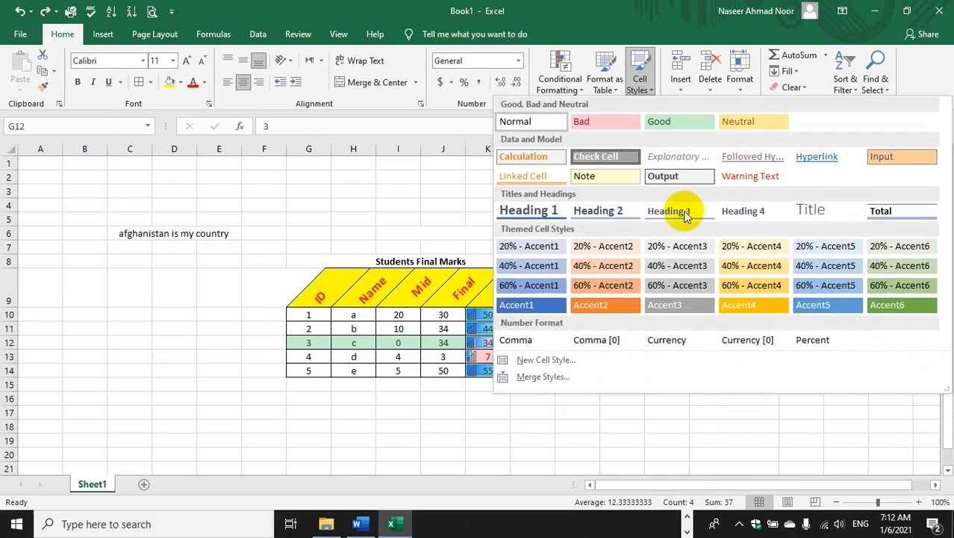
{"action": "left_click", "coordinate": [694, 125]}
{"action": "left_click", "coordinate": [592, 331]}
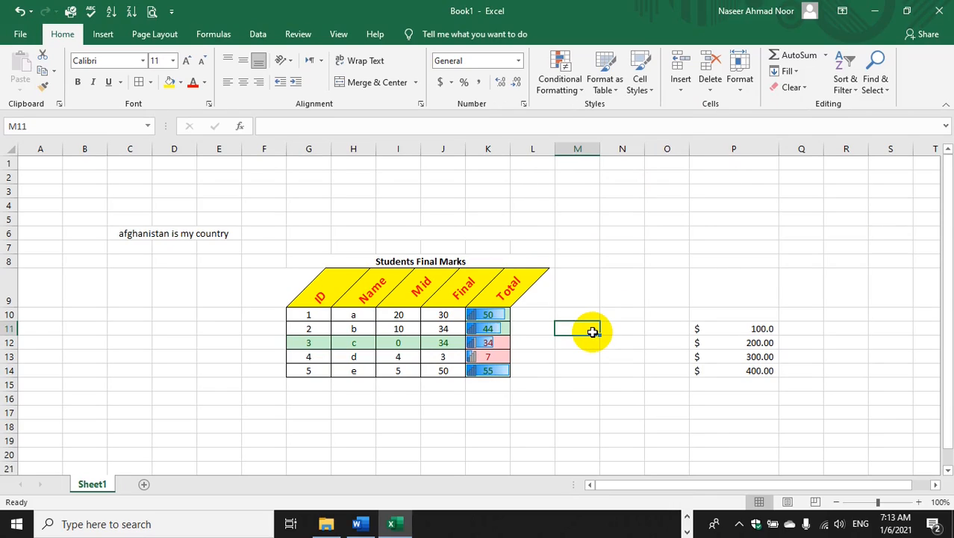
{"action": "left_click", "coordinate": [640, 90]}
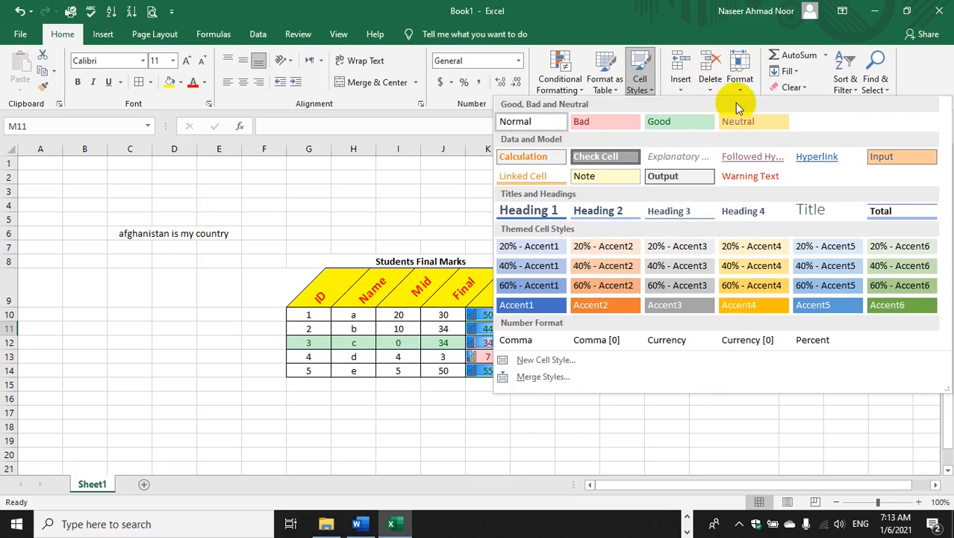
{"action": "left_click", "coordinate": [680, 91]}
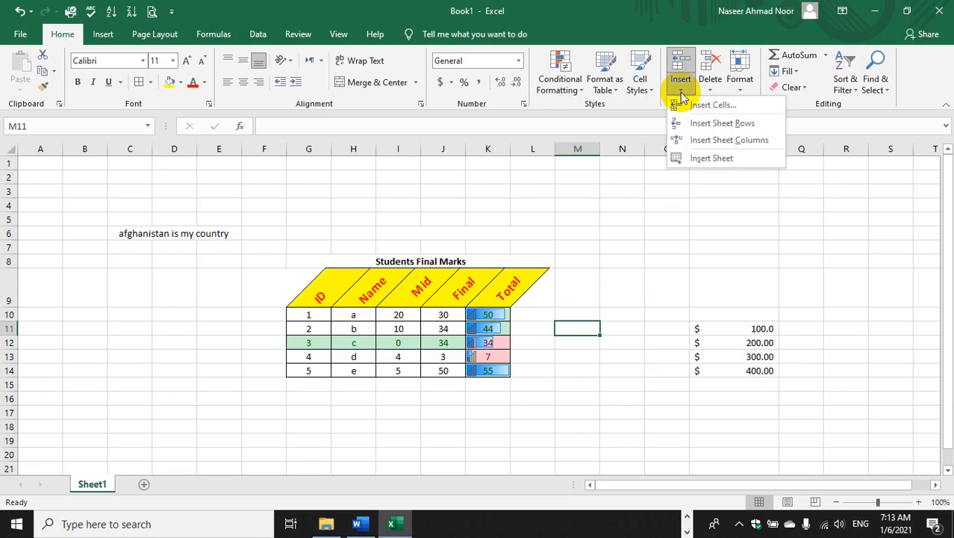
{"action": "left_click", "coordinate": [379, 336]}
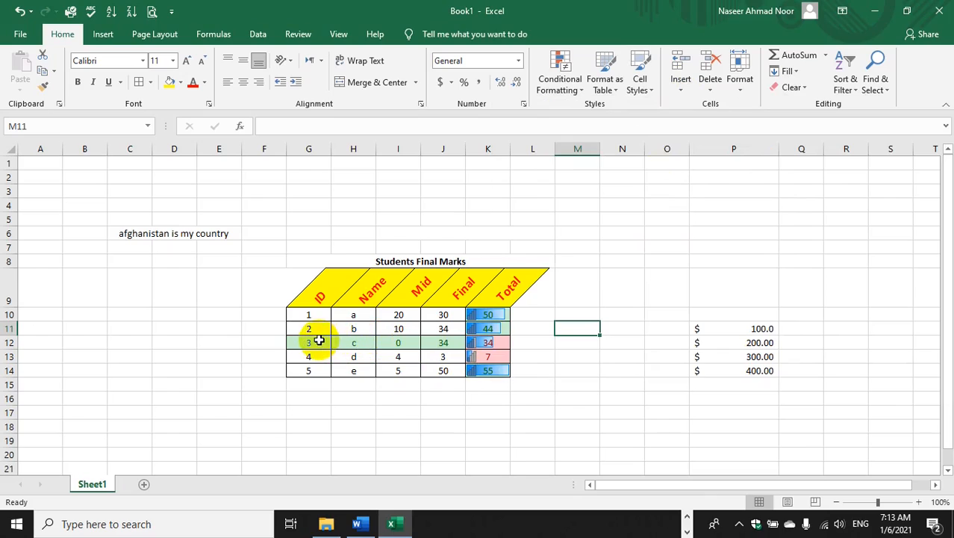
- Try inserting a blank cell at I12 with the existing cells shifted down, and undo the insertion
{"action": "left_click_drag", "start_coordinate": [318, 340], "coordinate": [392, 340]}
{"action": "left_click", "coordinate": [527, 343]}
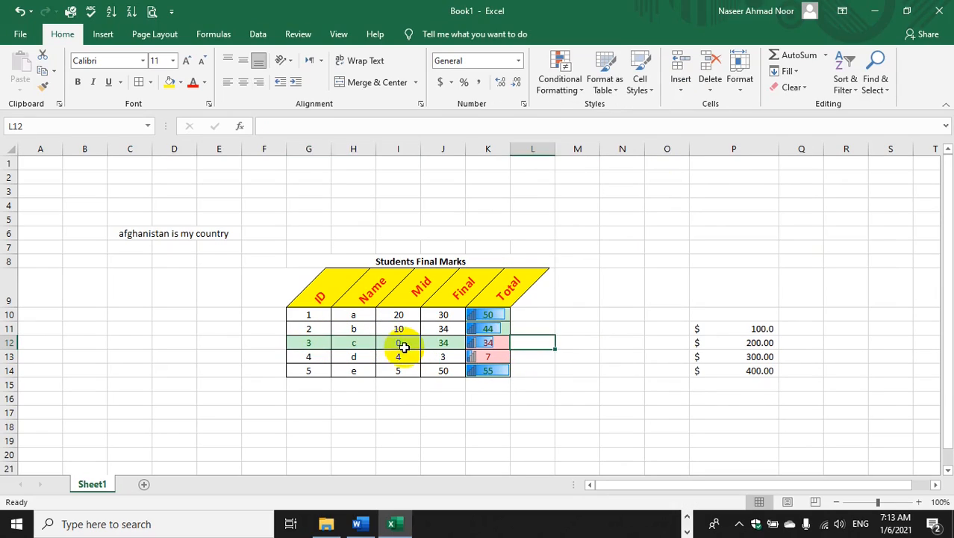
{"action": "left_click", "coordinate": [403, 345]}
{"action": "left_click", "coordinate": [681, 82]}
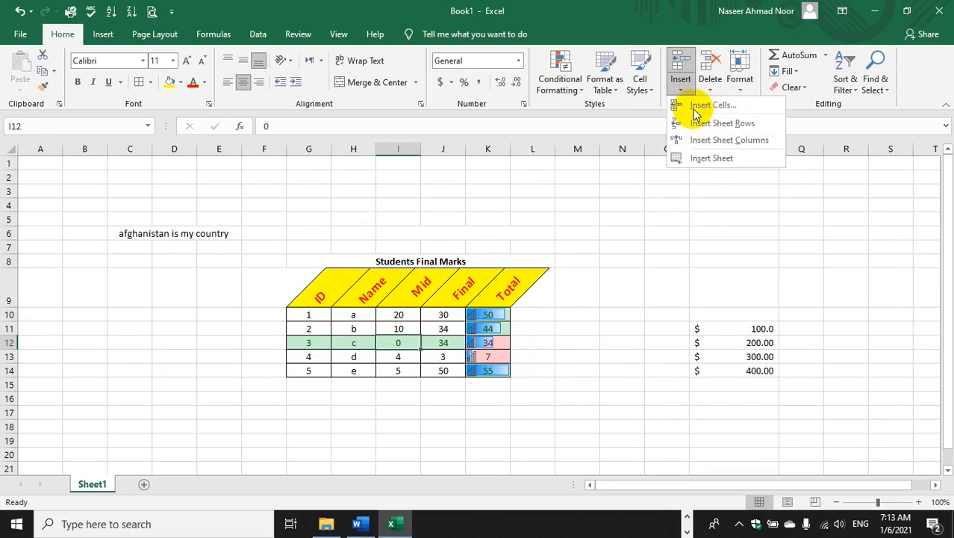
{"action": "left_click", "coordinate": [698, 107]}
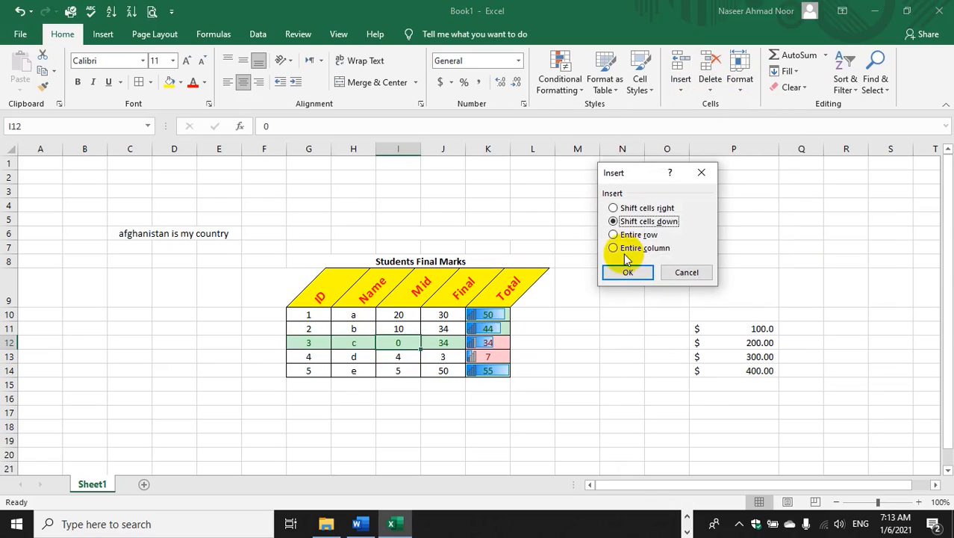
{"action": "left_click", "coordinate": [625, 271]}
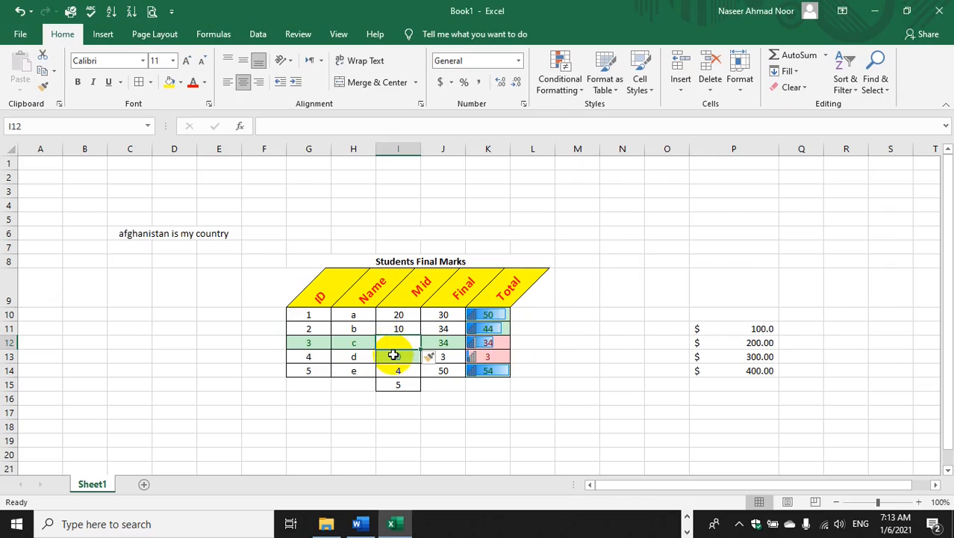
{"action": "key", "text": "ctrl+z"}
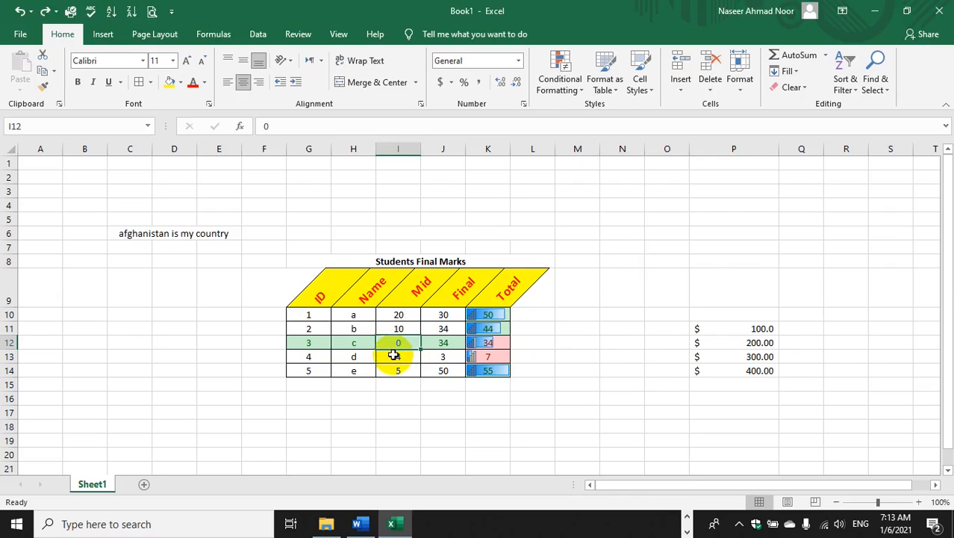
- Insert a blank sheet row above student 3's row in the marks table
{"action": "left_click", "coordinate": [679, 82]}
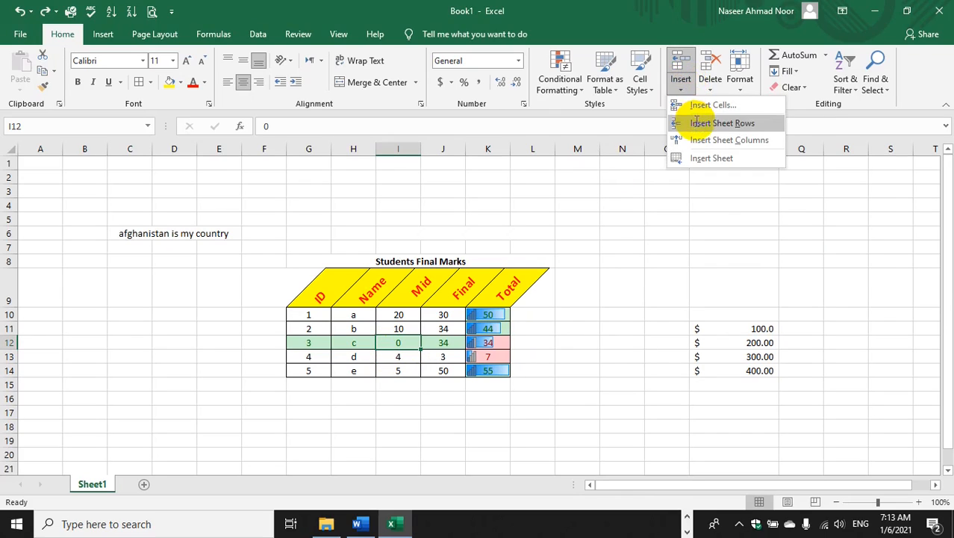
{"action": "left_click", "coordinate": [696, 122]}
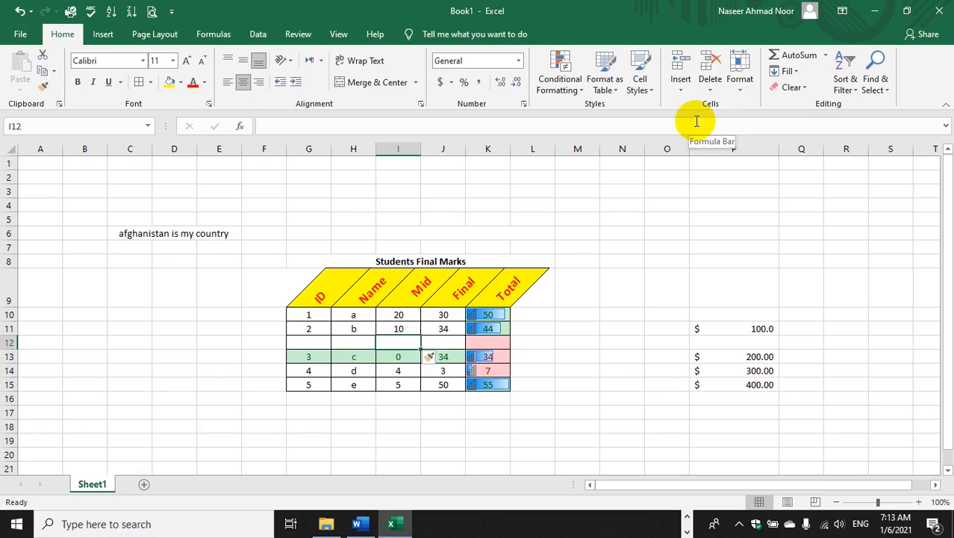
- Insert a blank sheet column between the Name and Mid columns and deselect the table
{"action": "left_click", "coordinate": [679, 82]}
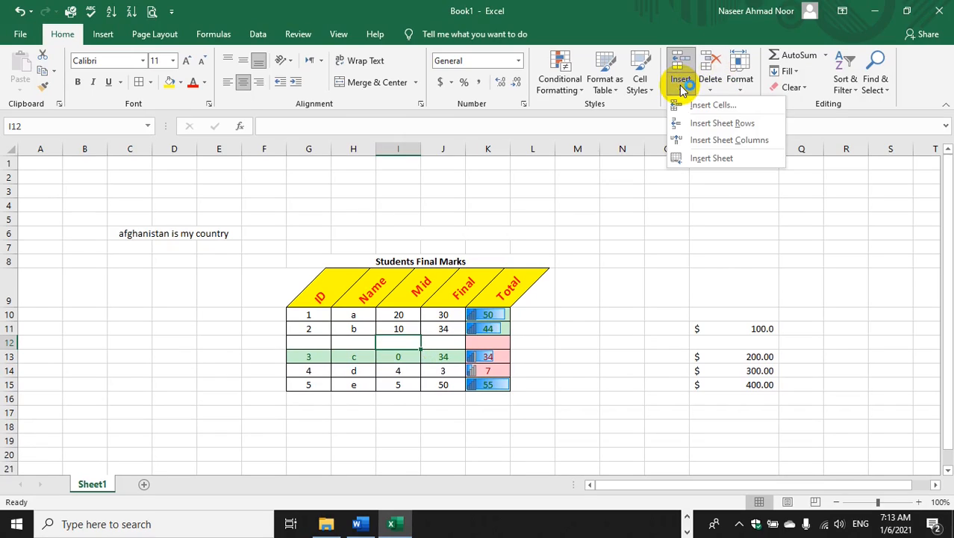
{"action": "left_click", "coordinate": [716, 140]}
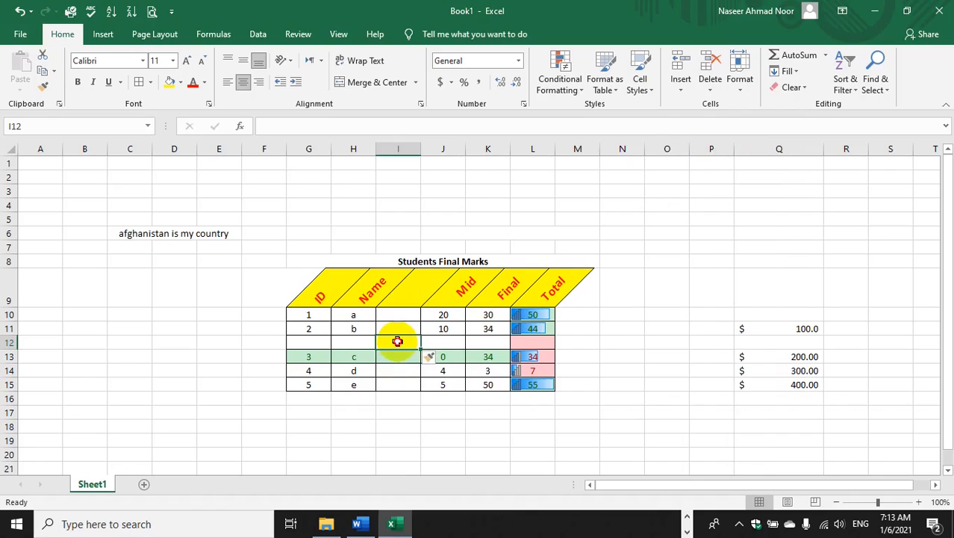
{"action": "left_click", "coordinate": [360, 396]}
{"action": "left_click", "coordinate": [354, 412]}
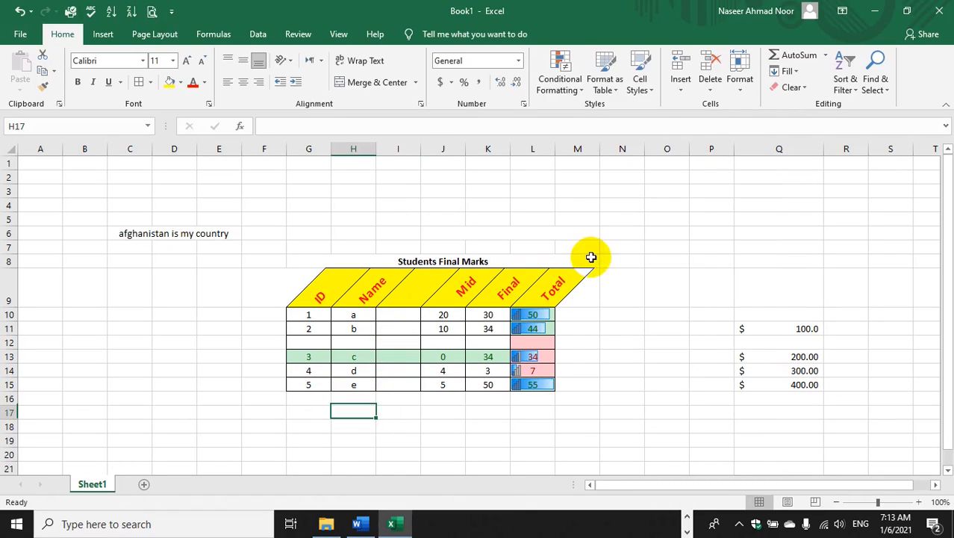
- Insert a new worksheet and return to cell I12 on Sheet1
{"action": "left_click", "coordinate": [682, 83]}
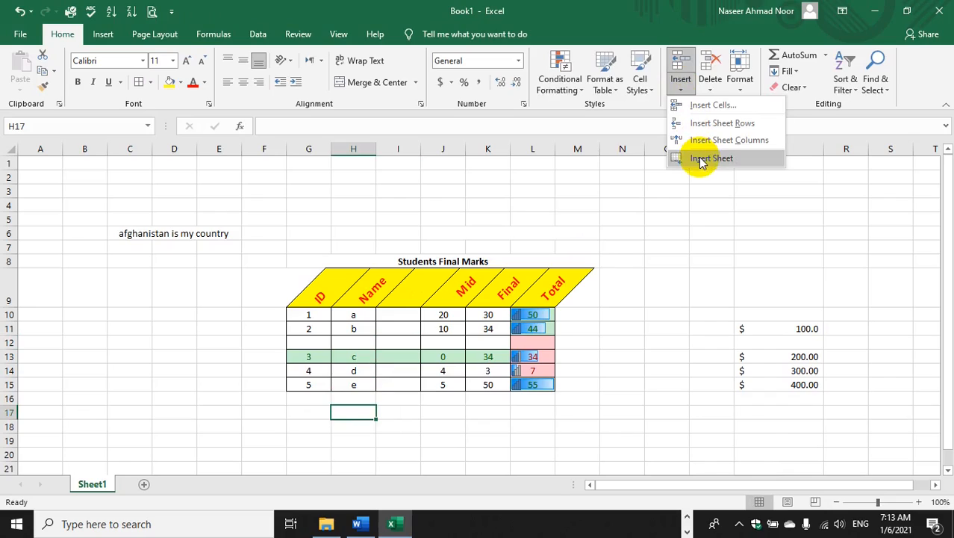
{"action": "key", "text": "Escape"}
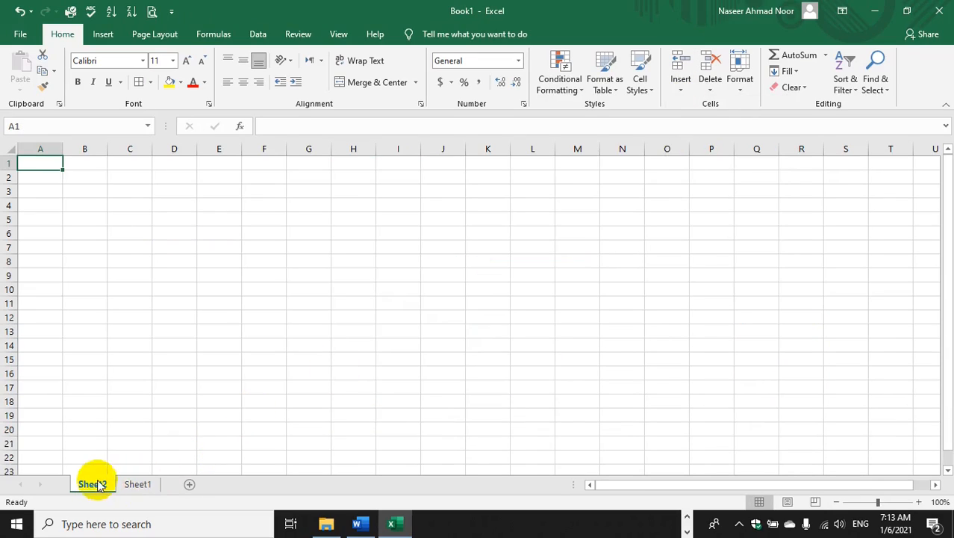
{"action": "left_click", "coordinate": [138, 484]}
{"action": "left_click", "coordinate": [398, 342]}
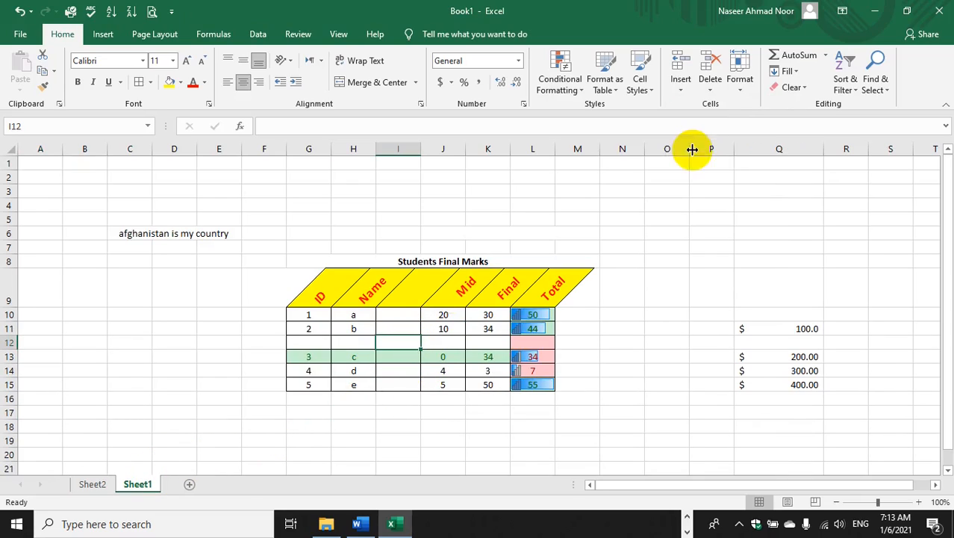
- Insert a second blank sheet column at column I, directly after the Name column
{"action": "left_click", "coordinate": [713, 83]}
{"action": "left_click", "coordinate": [739, 90]}
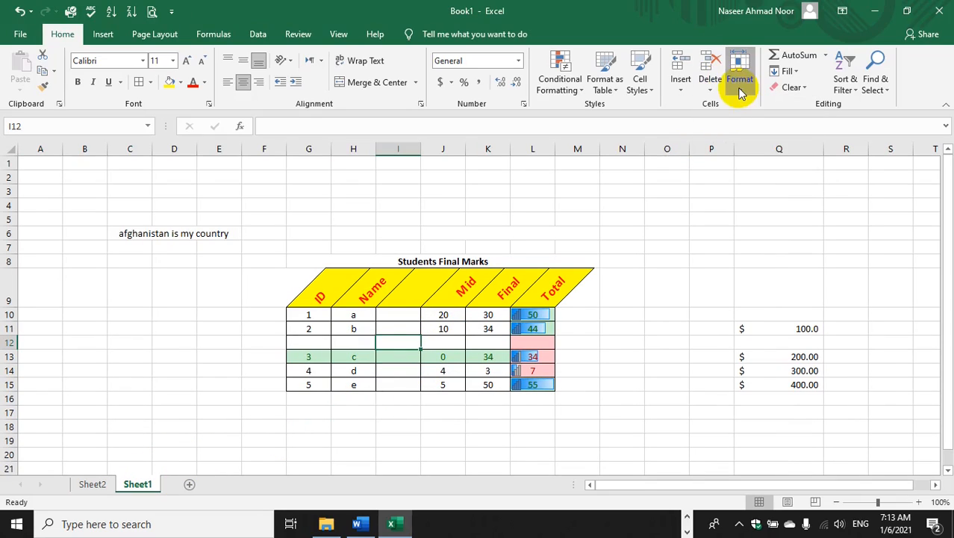
{"action": "left_click", "coordinate": [740, 89]}
{"action": "left_click", "coordinate": [699, 89]}
{"action": "left_click", "coordinate": [684, 90]}
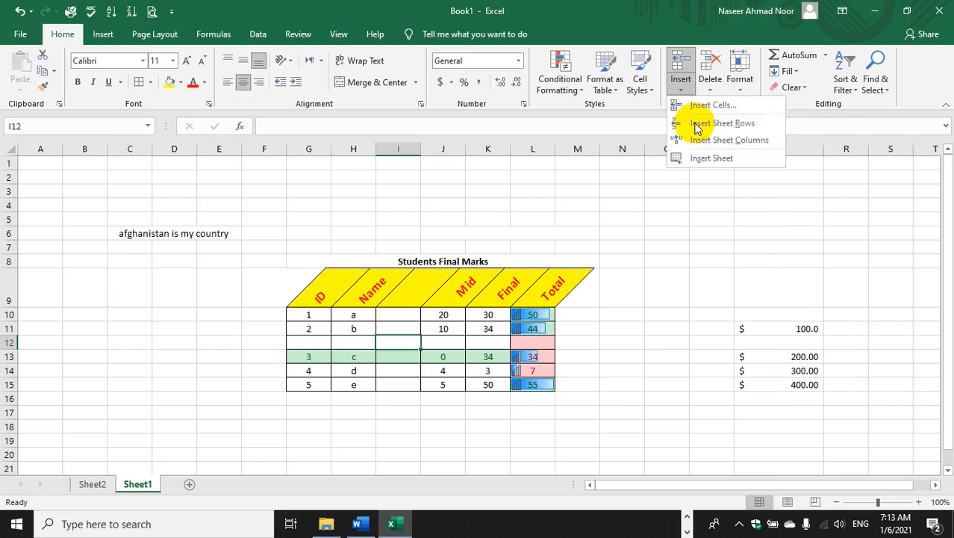
{"action": "left_click", "coordinate": [698, 140]}
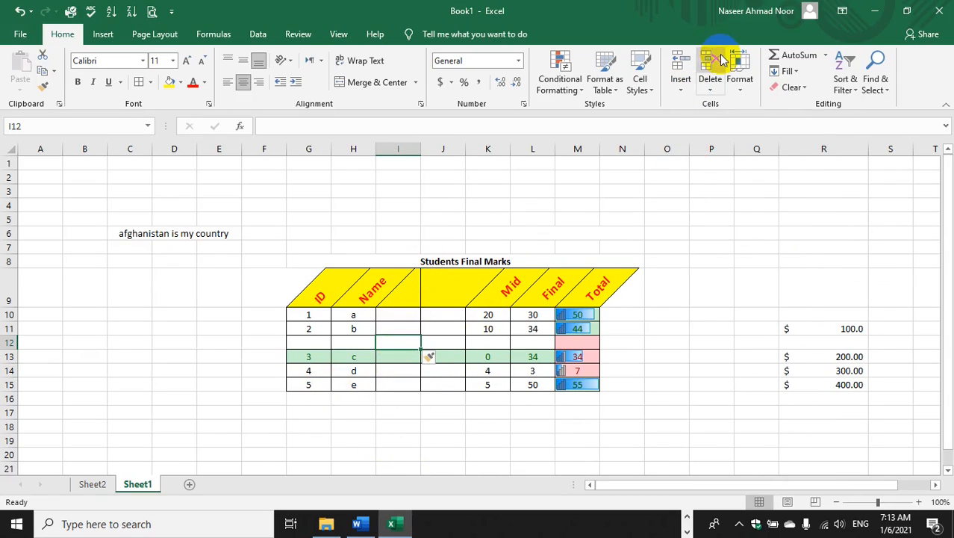
{"action": "left_click", "coordinate": [463, 340]}
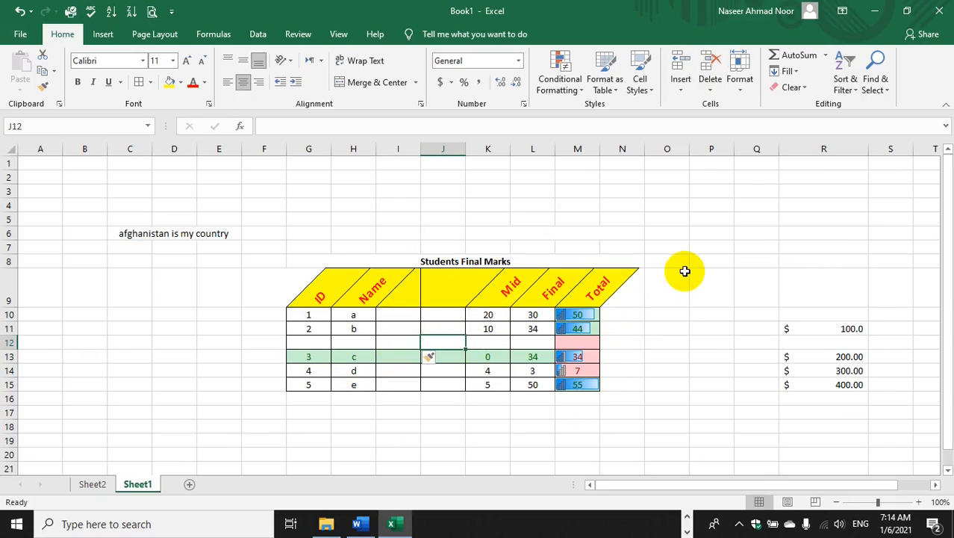
- Undo both blank column insertions in the marks table
{"action": "key", "text": "ctrl+z"}
{"action": "key", "text": "ctrl+z"}
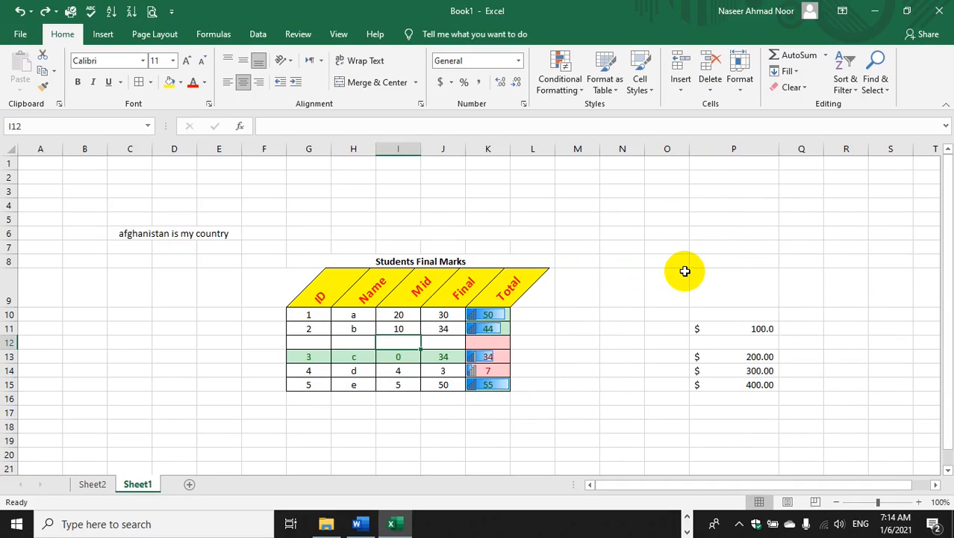
{"action": "left_click", "coordinate": [681, 90]}
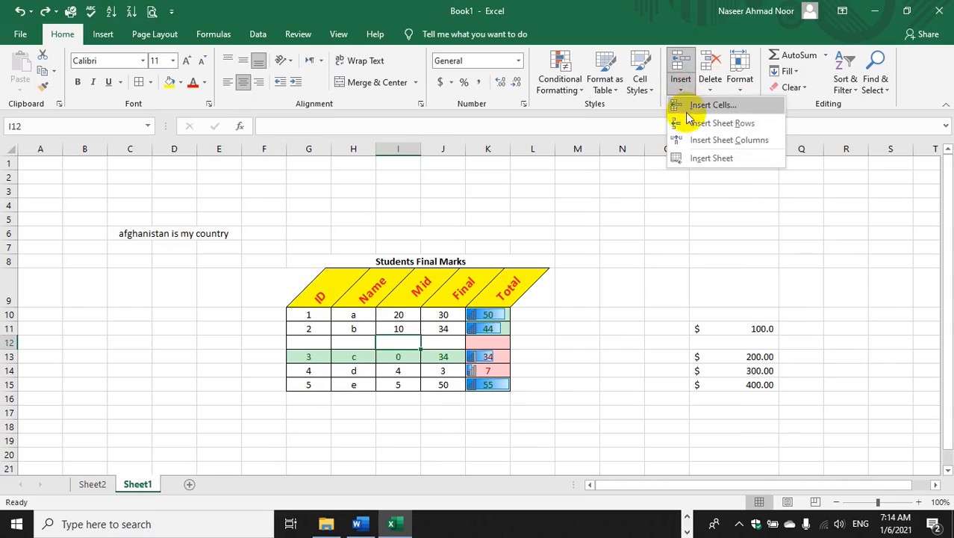
{"action": "left_click", "coordinate": [710, 88]}
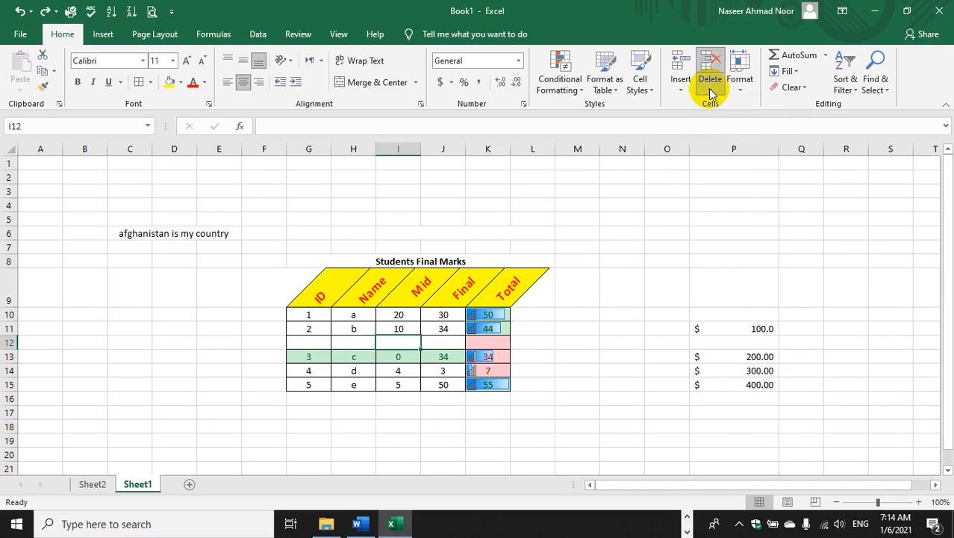
{"action": "left_click", "coordinate": [711, 90]}
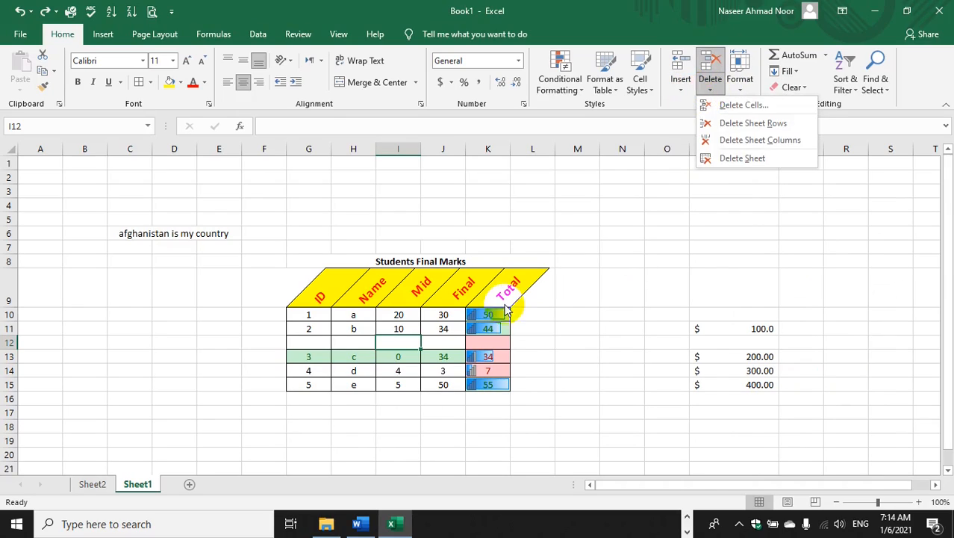
{"action": "left_click", "coordinate": [454, 353]}
- Try deleting student 3's Final mark cell J13 with the cells below shifted up, and undo the deletion
{"action": "left_click", "coordinate": [454, 353]}
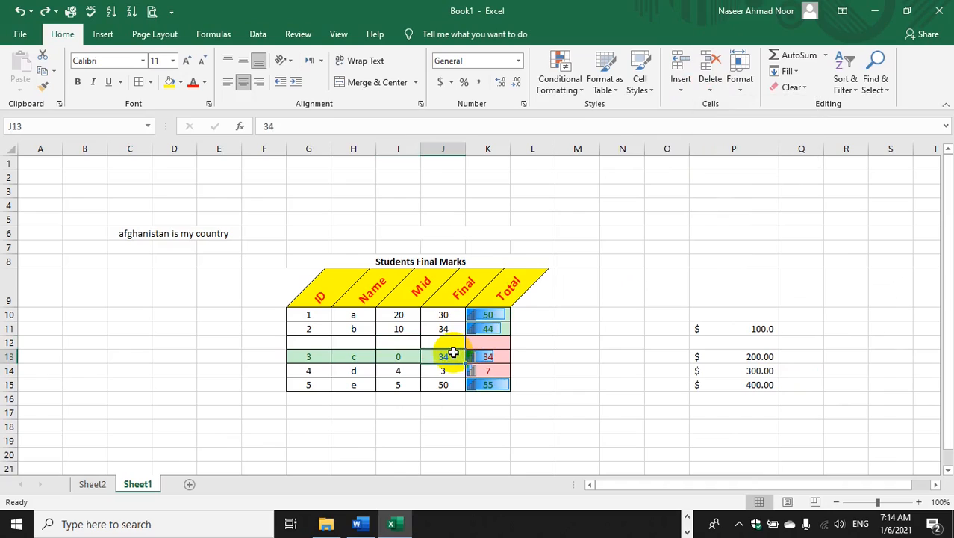
{"action": "left_click", "coordinate": [692, 91]}
{"action": "left_click", "coordinate": [708, 92]}
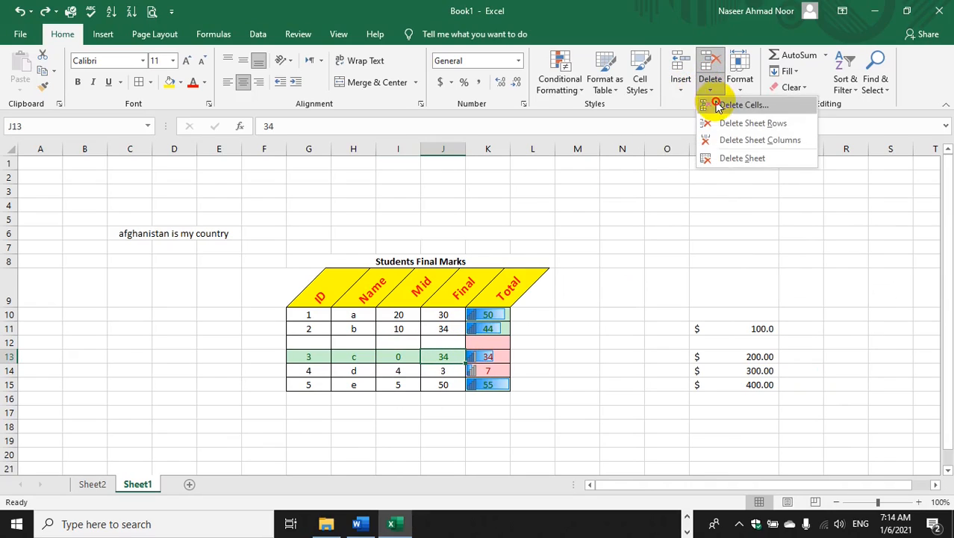
{"action": "left_click", "coordinate": [720, 103]}
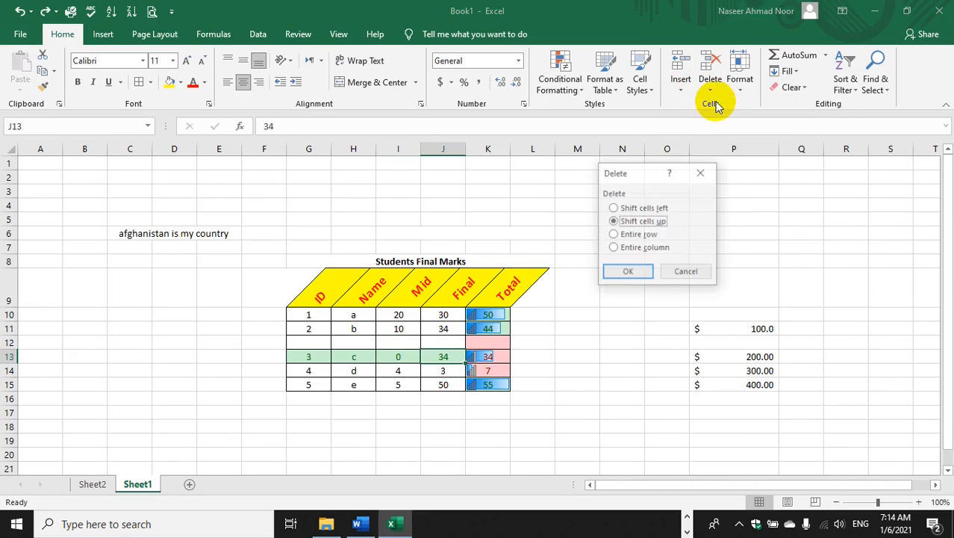
{"action": "left_click", "coordinate": [627, 273]}
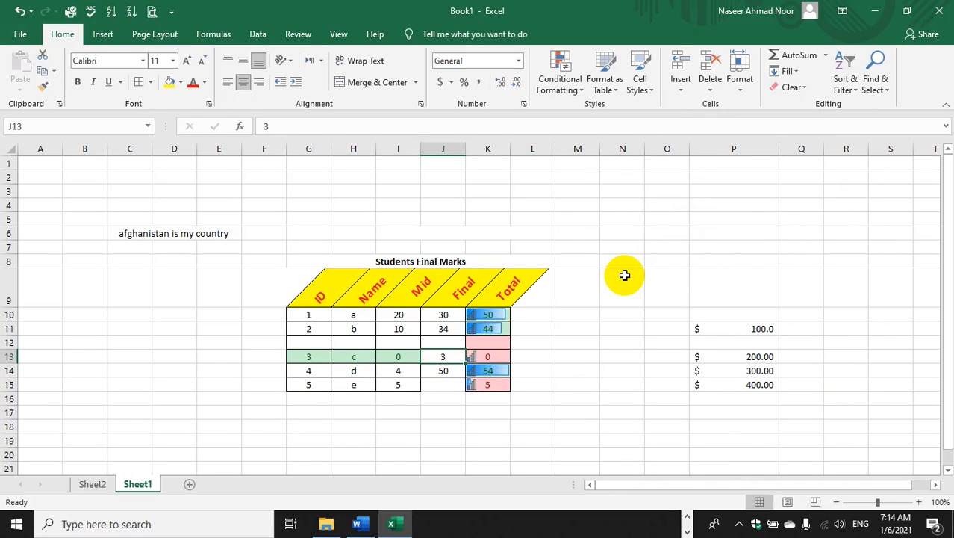
{"action": "key", "text": "ctrl+z"}
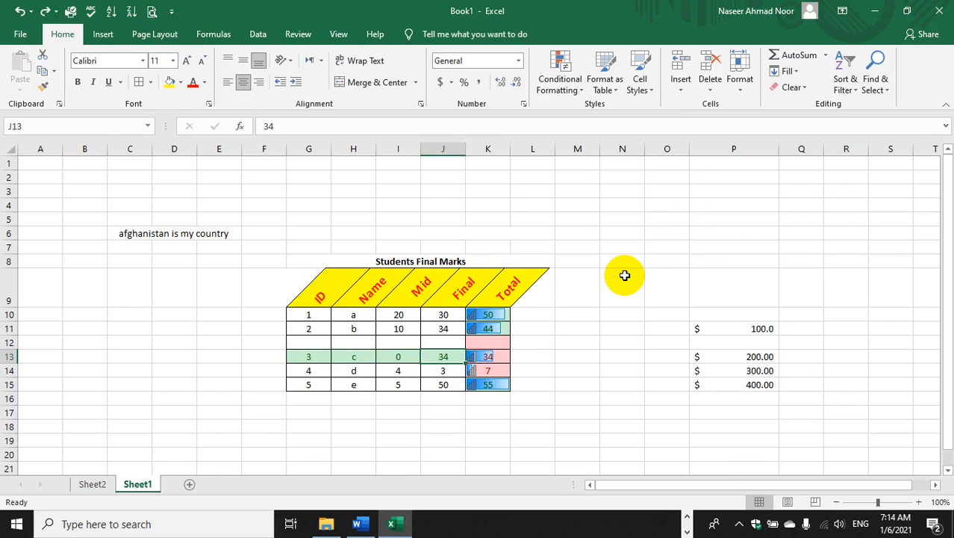
{"action": "left_click", "coordinate": [710, 95]}
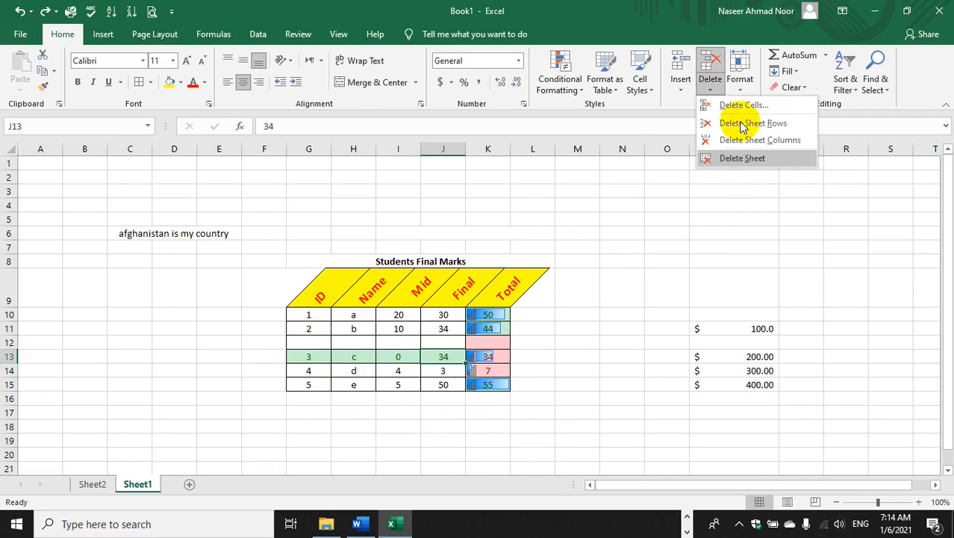
{"action": "left_click", "coordinate": [741, 94]}
{"action": "left_click", "coordinate": [741, 94]}
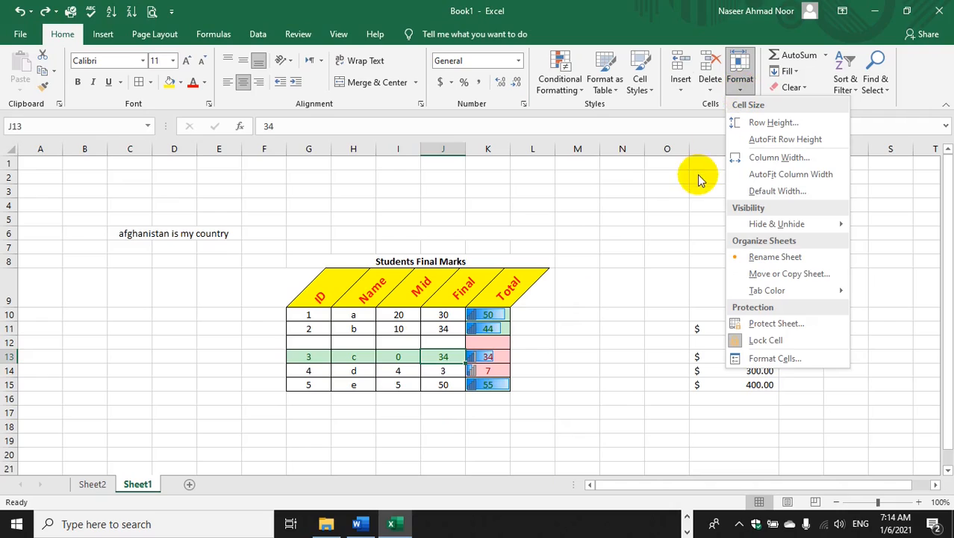
- Try setting the ID column's width to 90 from cell G9, and undo the width change
{"action": "left_click", "coordinate": [331, 295]}
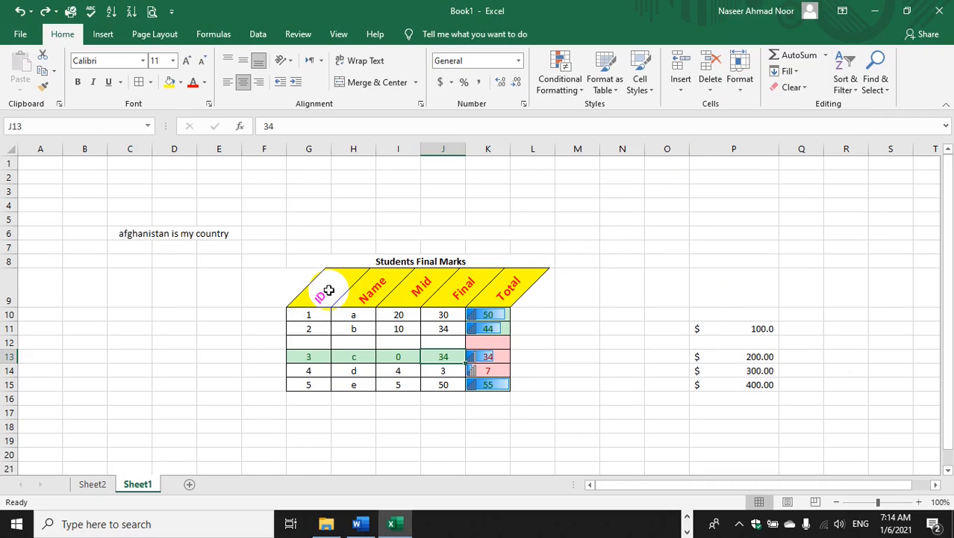
{"action": "left_click", "coordinate": [738, 95]}
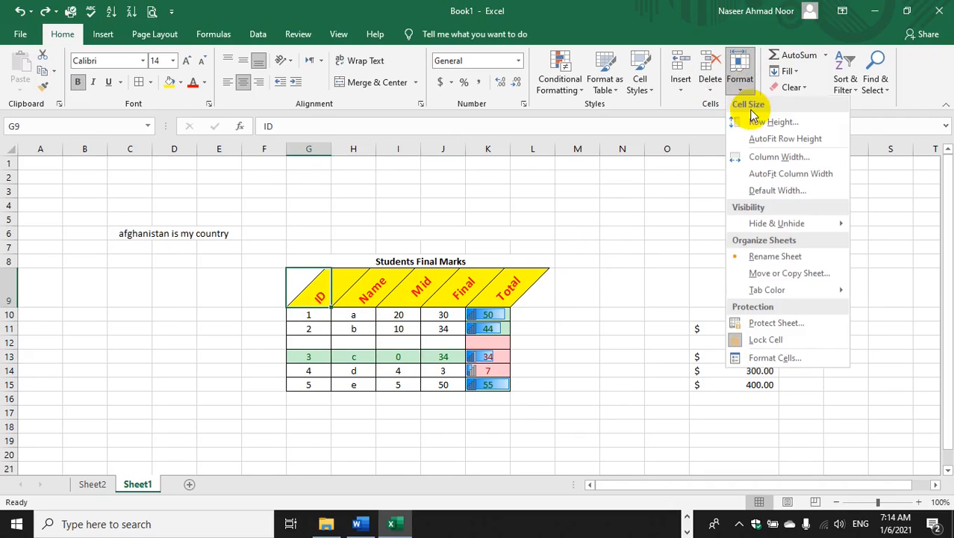
{"action": "left_click", "coordinate": [775, 158]}
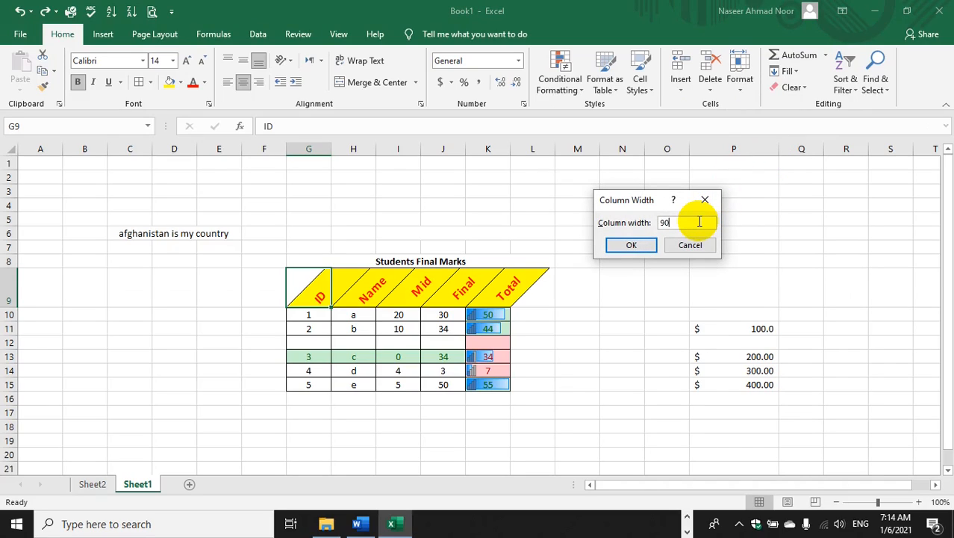
{"action": "key", "text": "Return"}
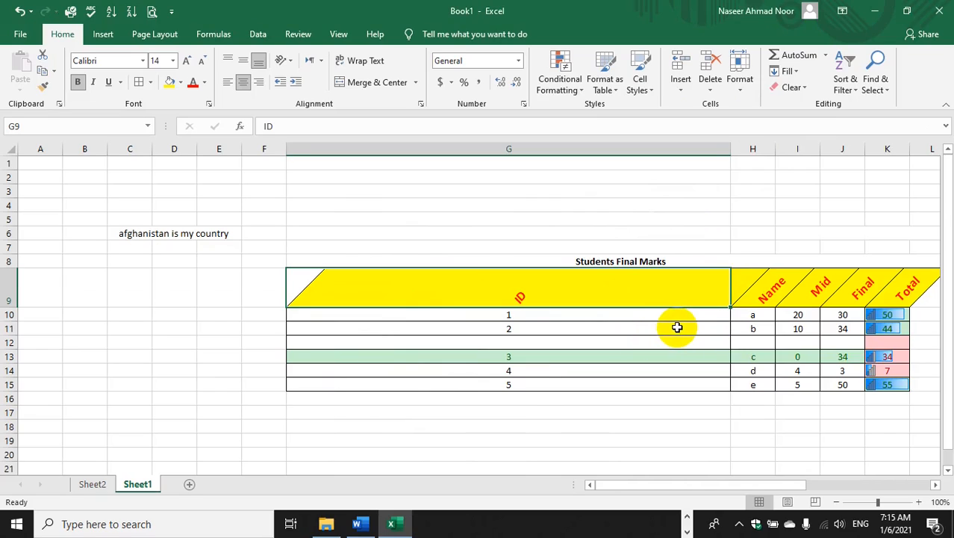
{"action": "key", "text": "ctrl+z"}
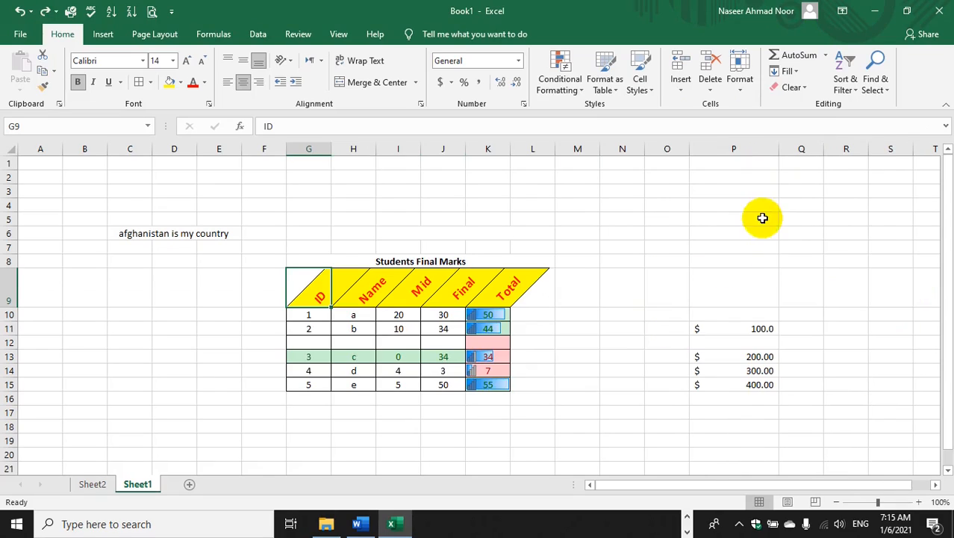
- Rename the Sheet1 worksheet as Public Ad, and switch to Sheet2 and back to compare the sheets
{"action": "left_click", "coordinate": [734, 88]}
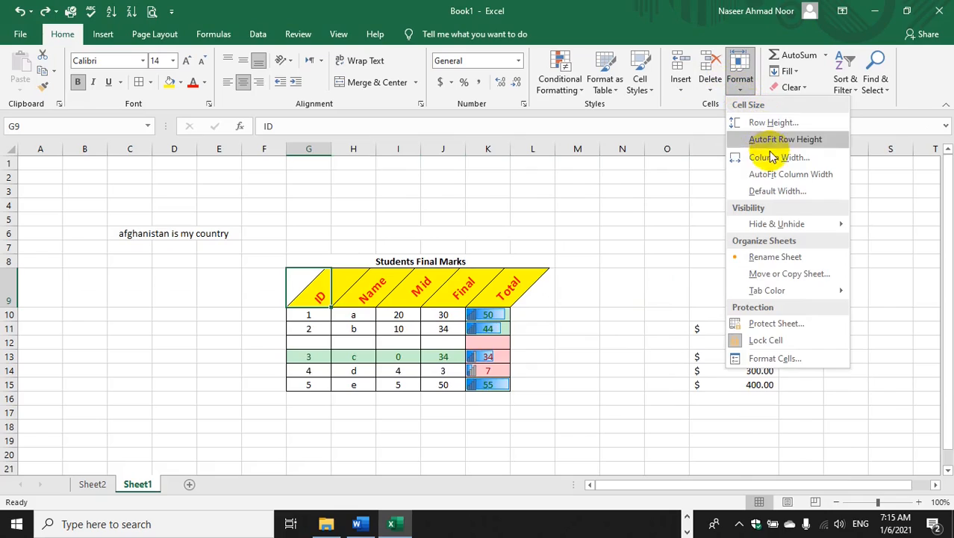
{"action": "left_click", "coordinate": [774, 257]}
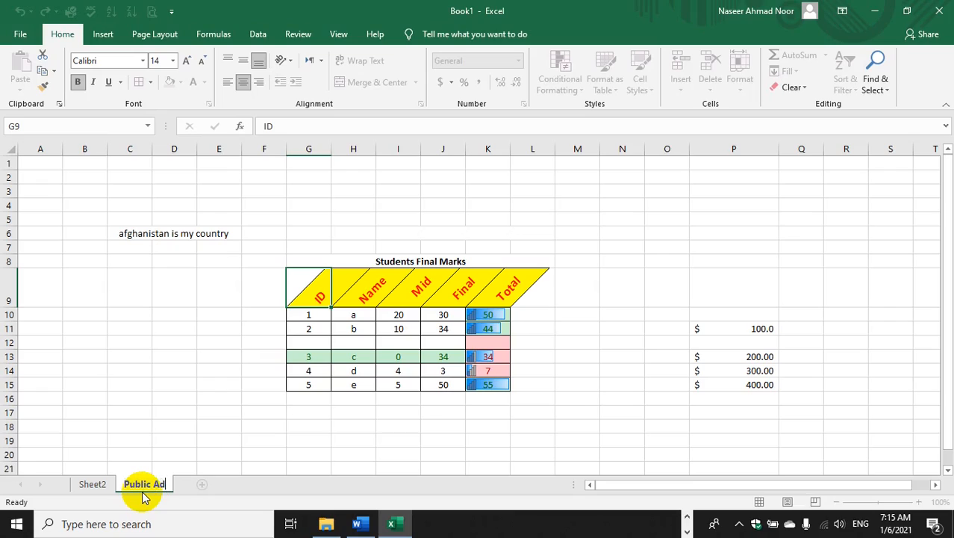
{"action": "left_click", "coordinate": [158, 454]}
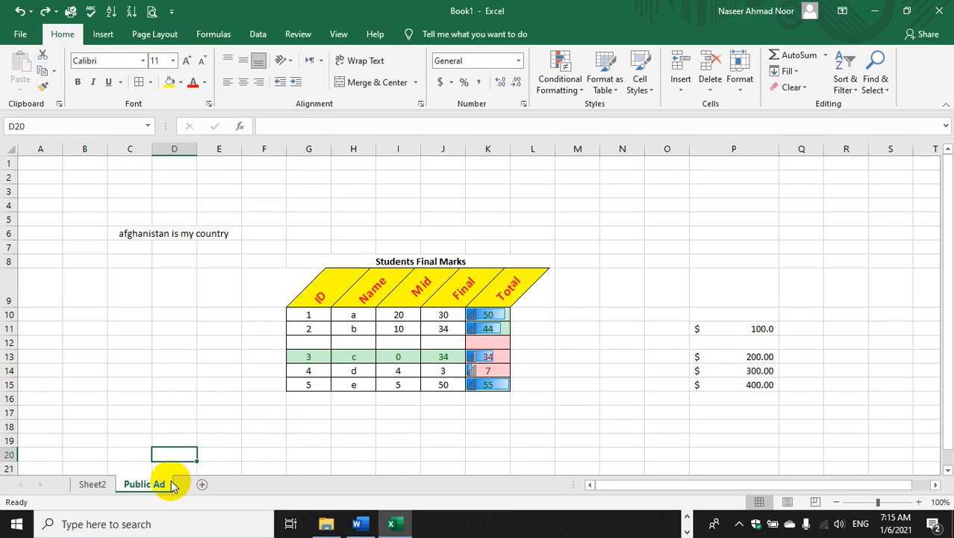
{"action": "left_click", "coordinate": [94, 483]}
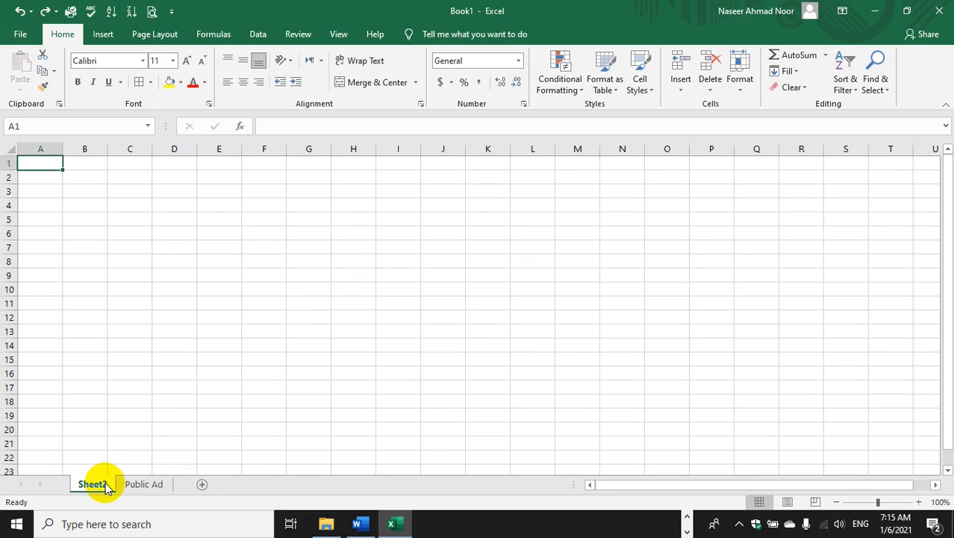
{"action": "left_click", "coordinate": [144, 484]}
- Protect the Public Ad sheet by entering and confirming the sheet password, keeping the default permissions for selecting cells
{"action": "left_click", "coordinate": [743, 82]}
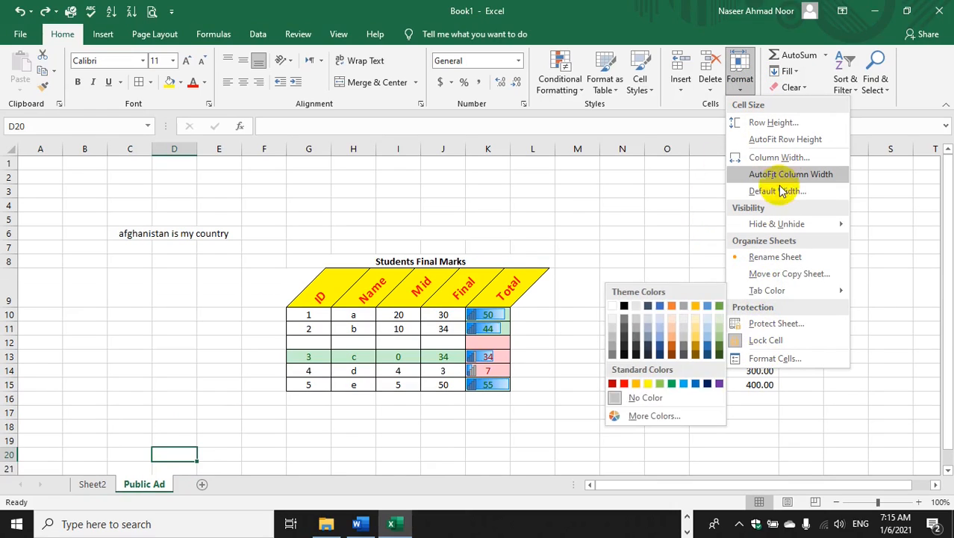
{"action": "left_click", "coordinate": [762, 323]}
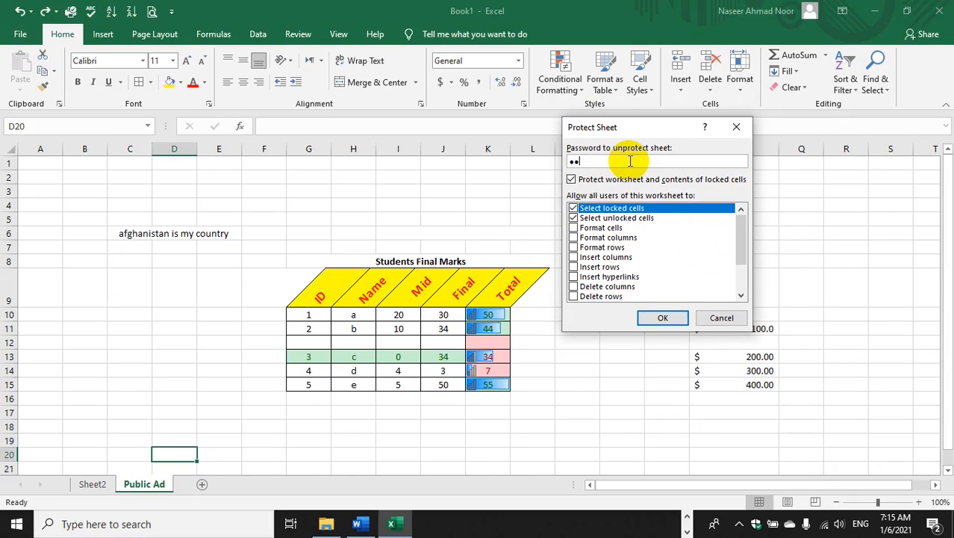
{"action": "key", "text": "Return"}
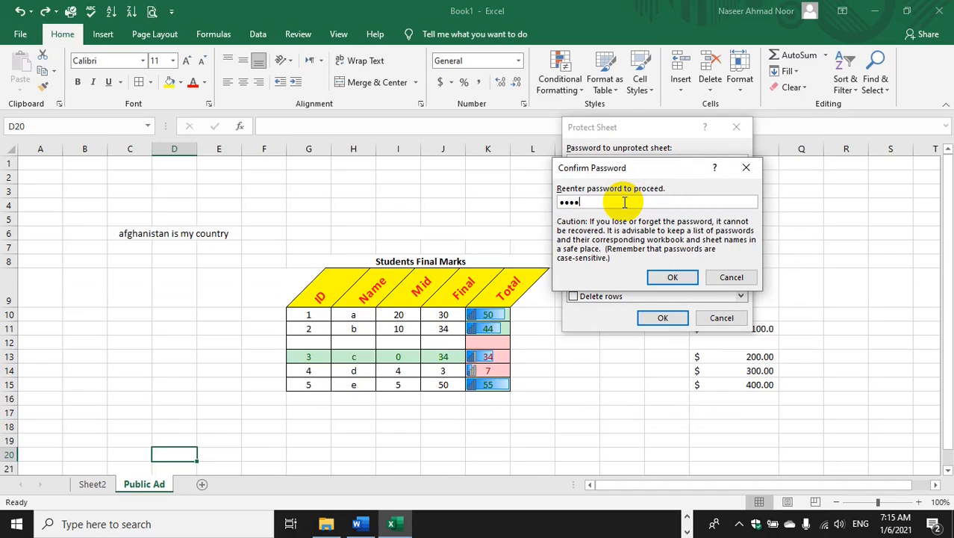
{"action": "key", "text": "Return"}
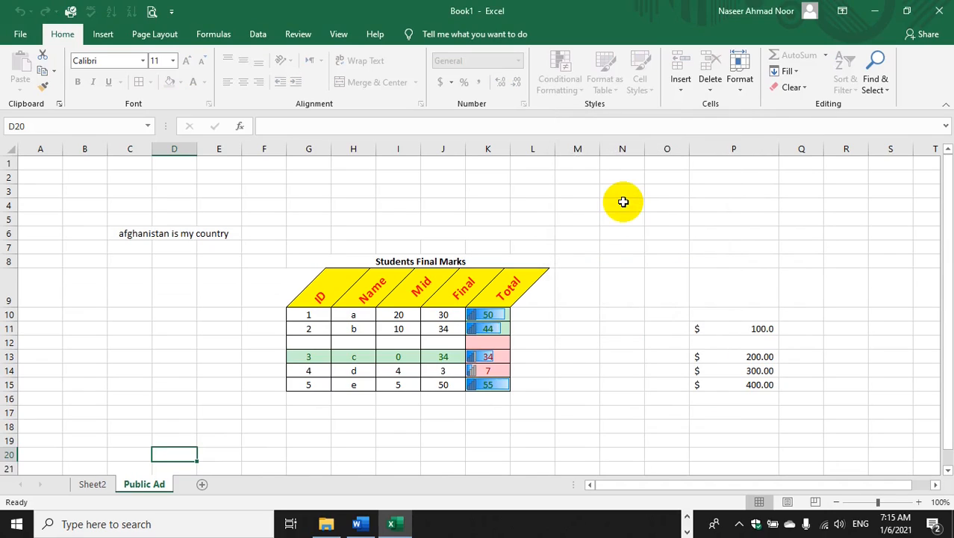
- Examine which formatting tools are available on the protected Public Ad sheet by selecting cells in and beside the marks table
{"action": "left_click", "coordinate": [94, 487]}
{"action": "left_click", "coordinate": [145, 488]}
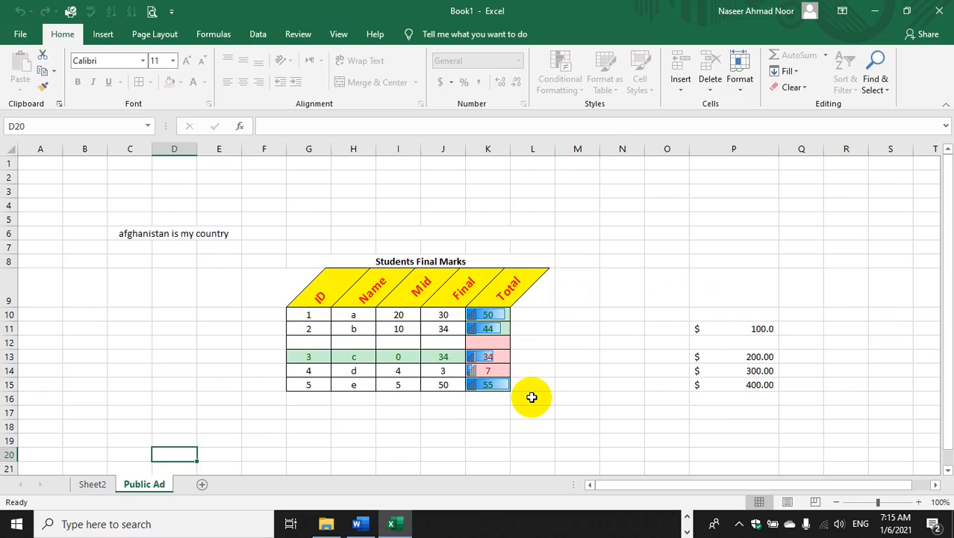
{"action": "left_click", "coordinate": [574, 328]}
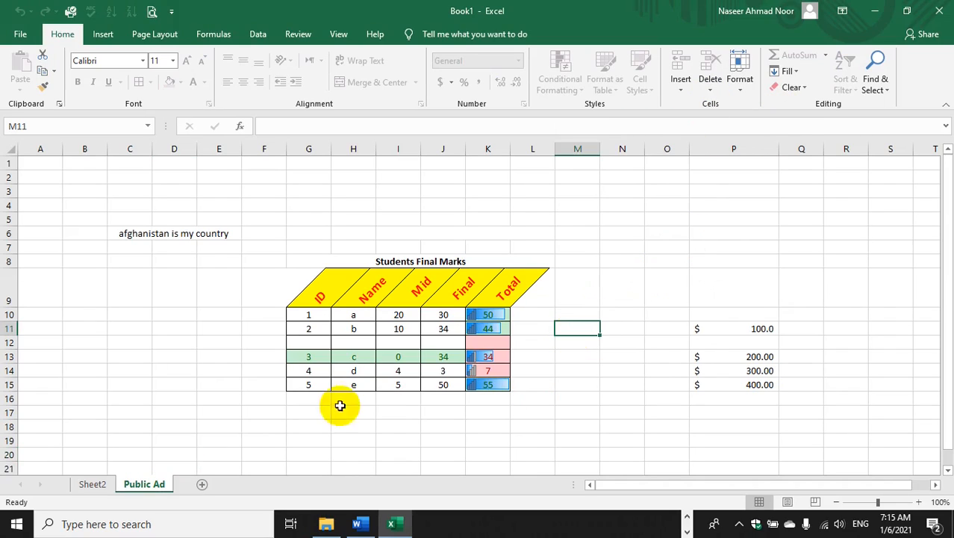
{"action": "left_click", "coordinate": [94, 484]}
{"action": "left_click", "coordinate": [145, 485]}
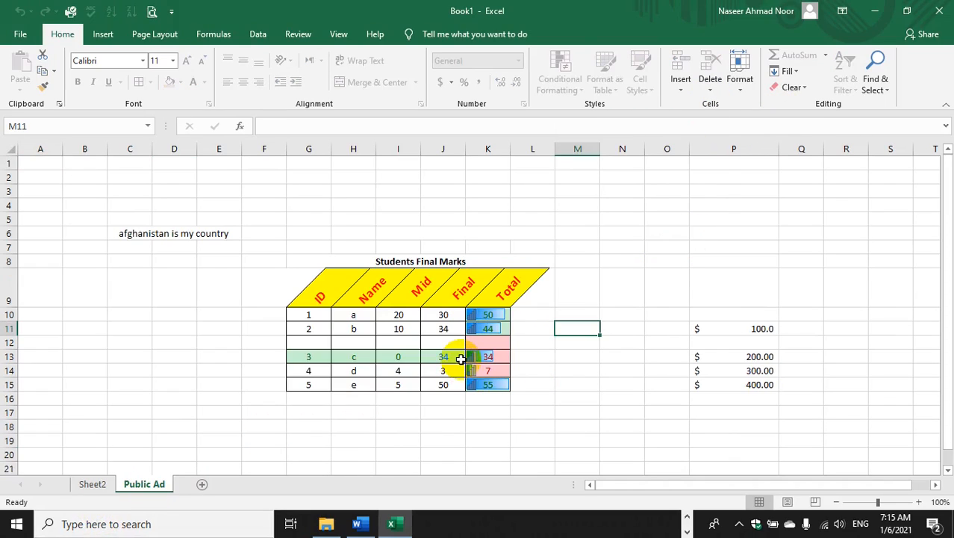
{"action": "left_click", "coordinate": [457, 280]}
{"action": "left_click", "coordinate": [443, 330]}
{"action": "left_click", "coordinate": [393, 340]}
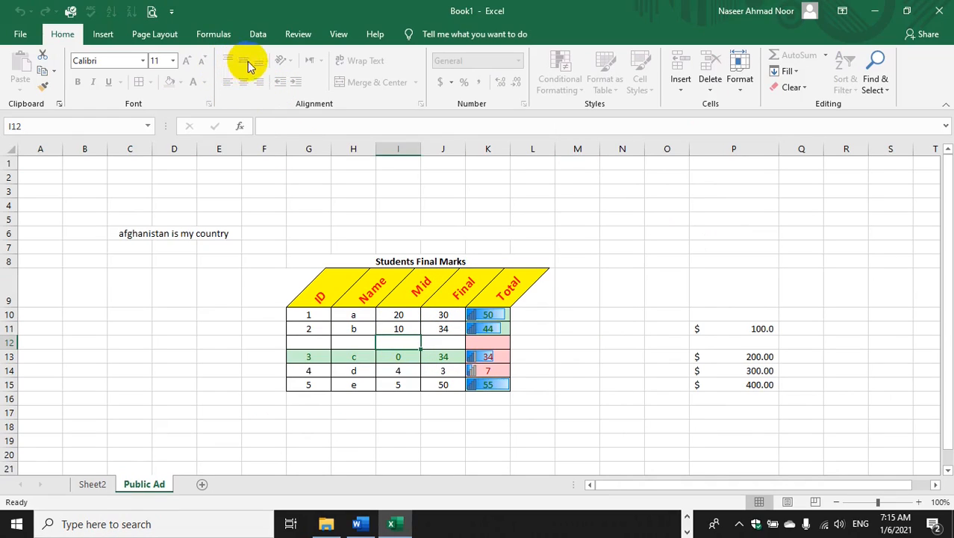
{"action": "left_click", "coordinate": [350, 341]}
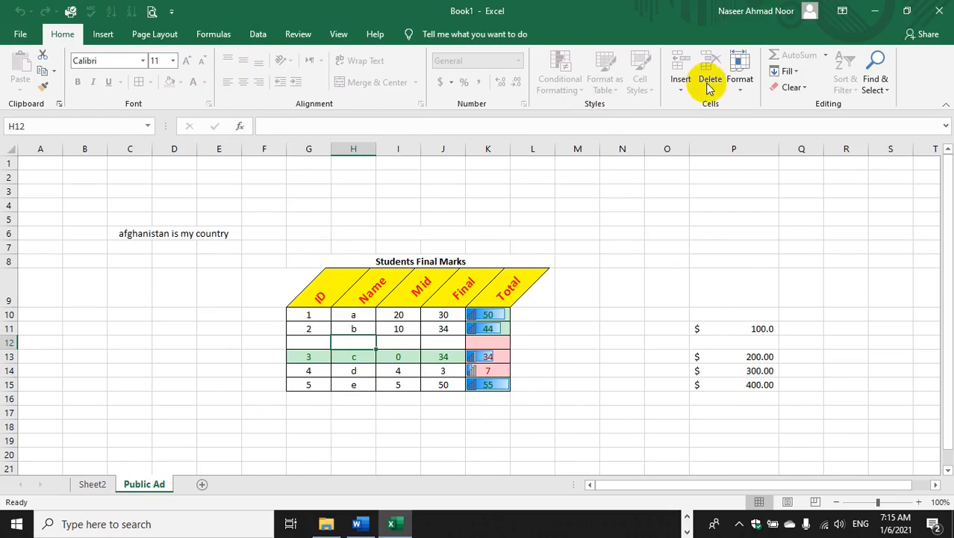
- Unprotect the Public Ad sheet by entering its sheet password
{"action": "left_click", "coordinate": [732, 83]}
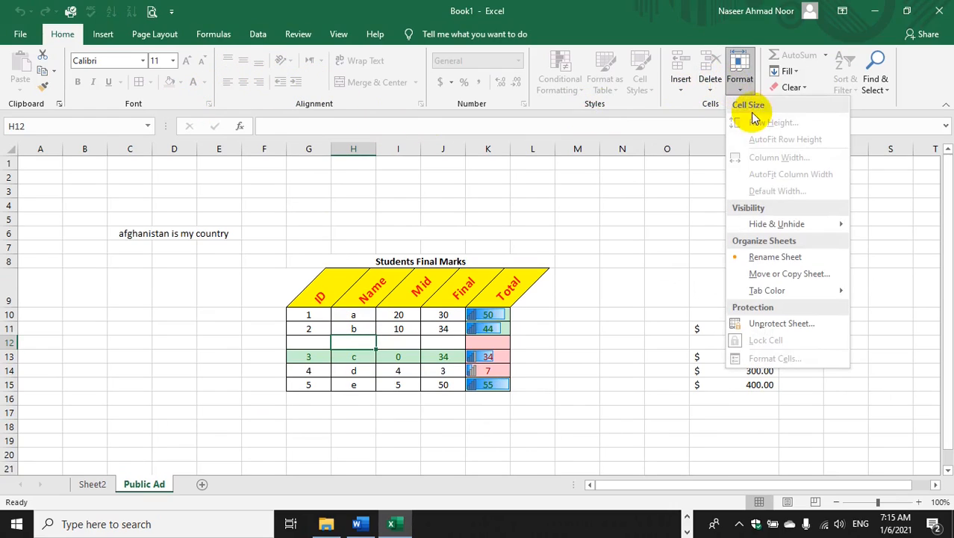
{"action": "left_click", "coordinate": [796, 328]}
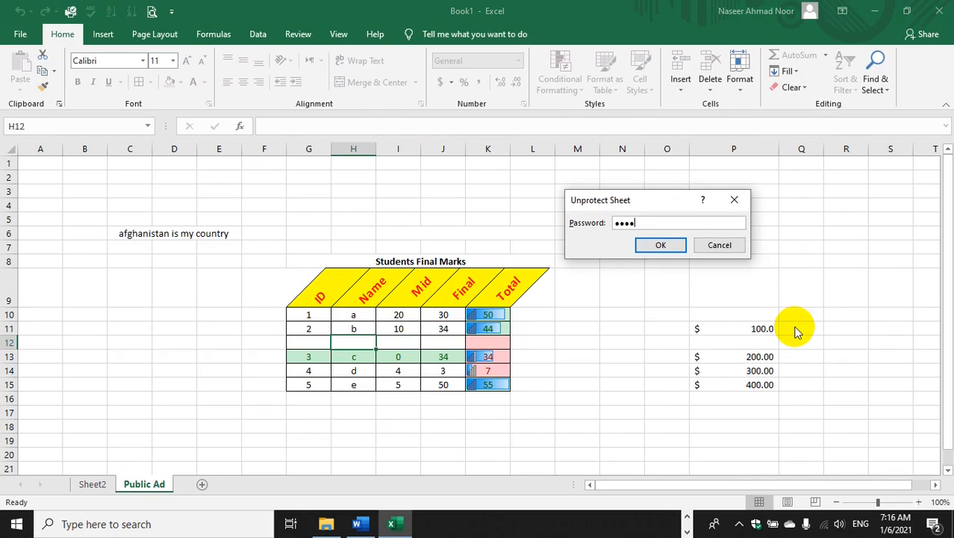
{"action": "key", "text": "Return"}
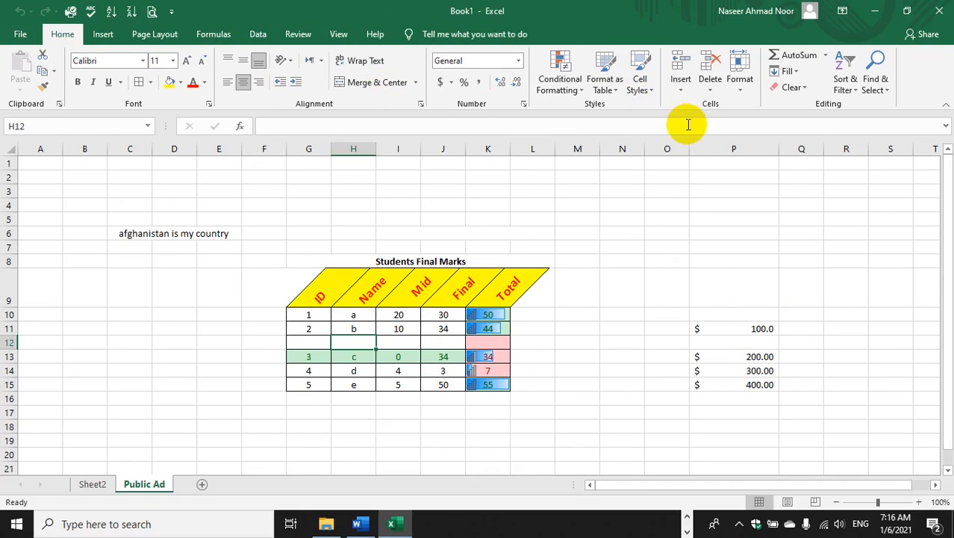
{"action": "left_click", "coordinate": [741, 90]}
{"action": "left_click", "coordinate": [749, 88]}
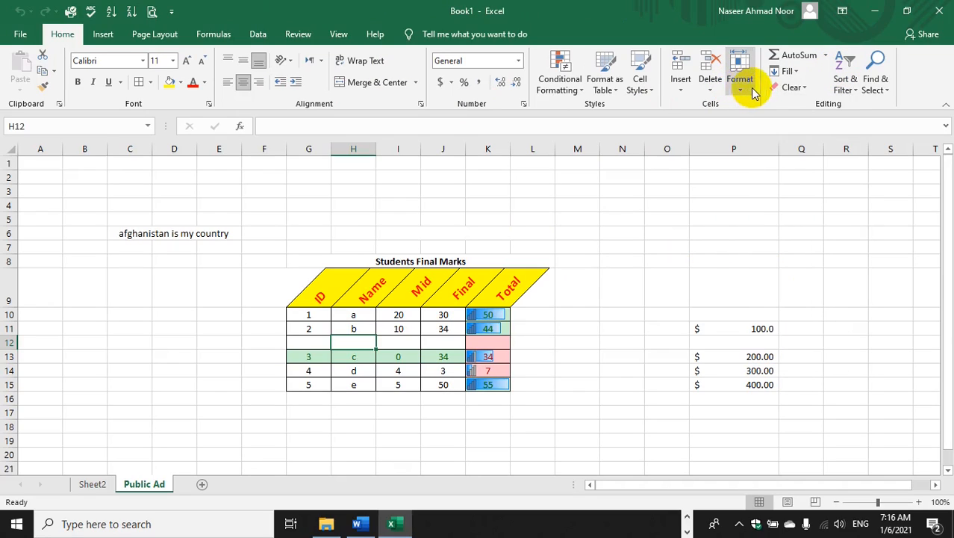
{"action": "left_click", "coordinate": [826, 57]}
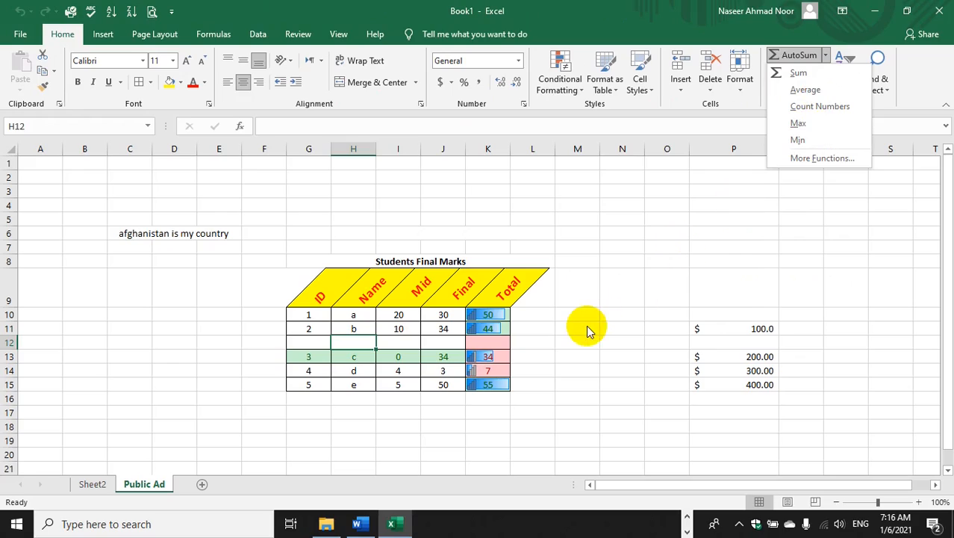
{"action": "left_click", "coordinate": [551, 318]}
{"action": "left_click", "coordinate": [545, 314]}
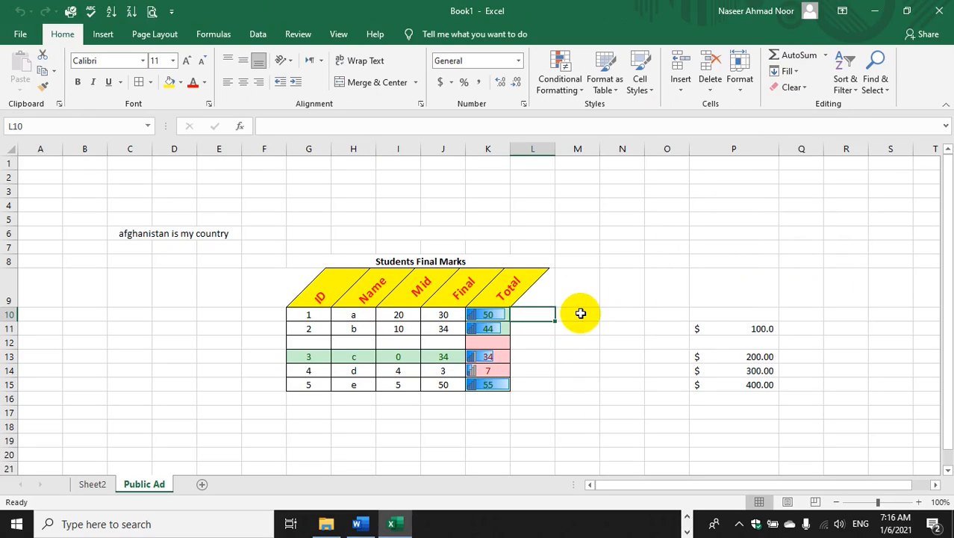
- Add an AutoSum formula =SUM(K10,J10,I10) in cell M10, adding student 1's Total, Final and Mid marks
{"action": "left_click", "coordinate": [586, 315]}
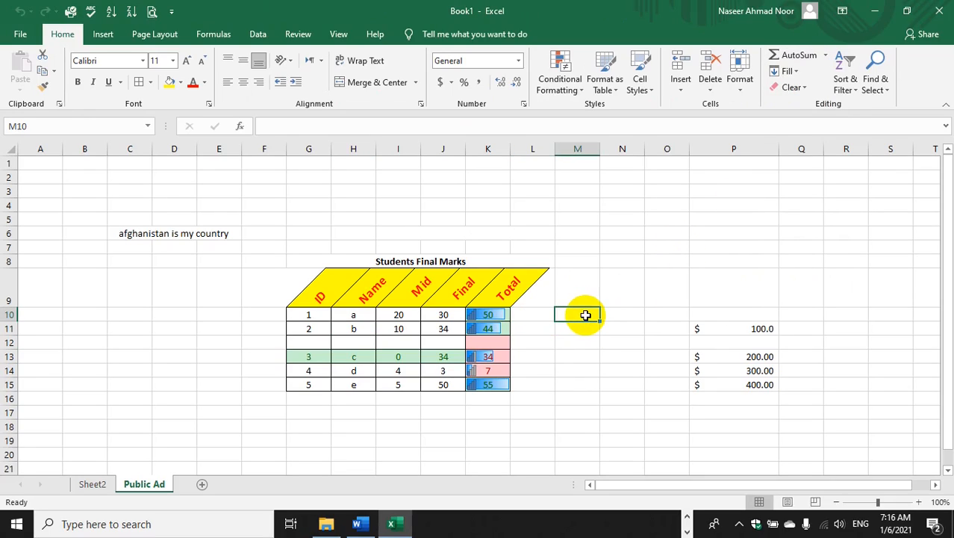
{"action": "left_click", "coordinate": [826, 56]}
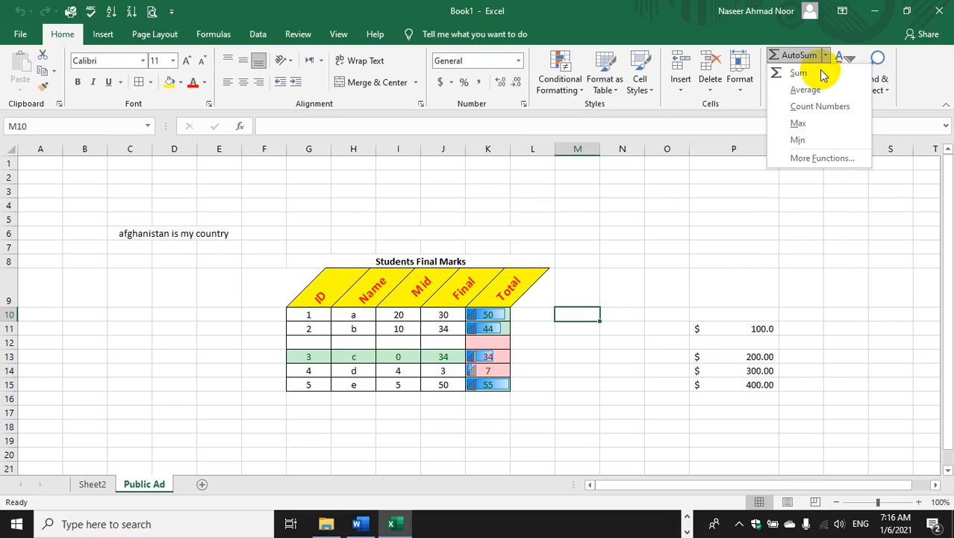
{"action": "left_click", "coordinate": [800, 73]}
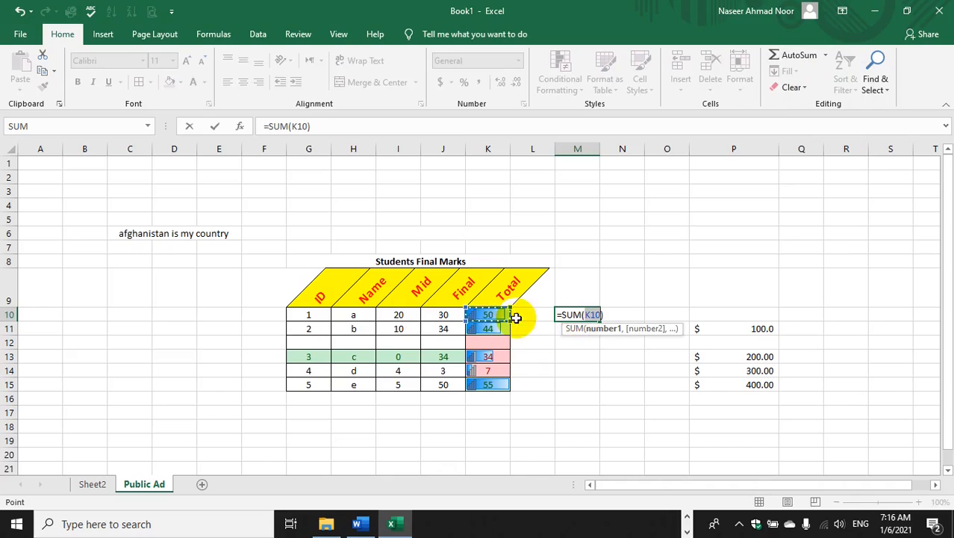
{"action": "left_click", "coordinate": [443, 314], "text": "ctrl"}
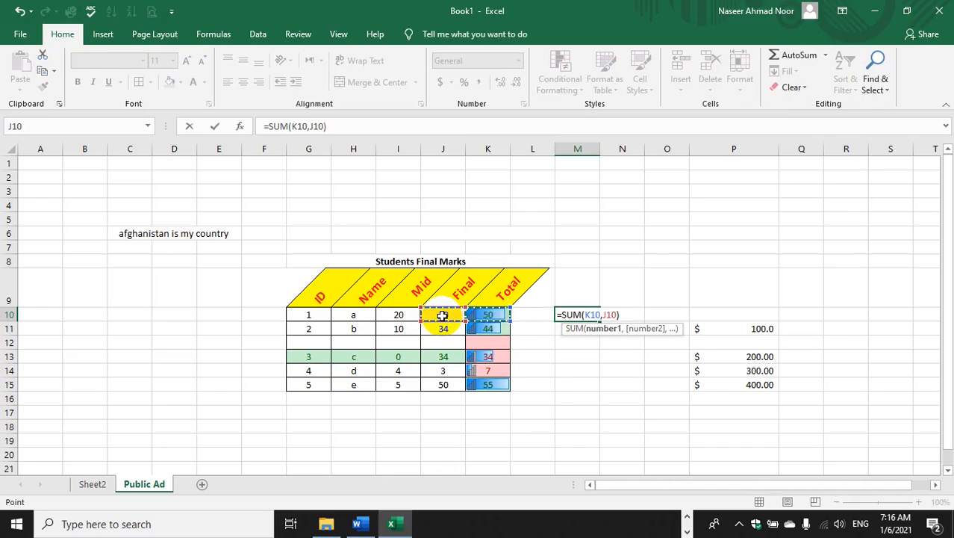
{"action": "left_click", "coordinate": [398, 315], "text": "ctrl"}
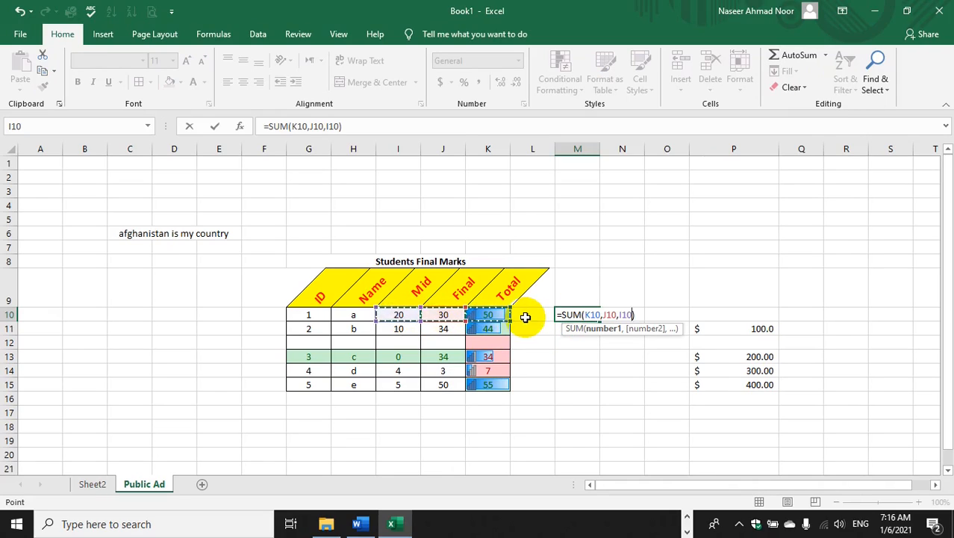
{"action": "key", "text": "Return"}
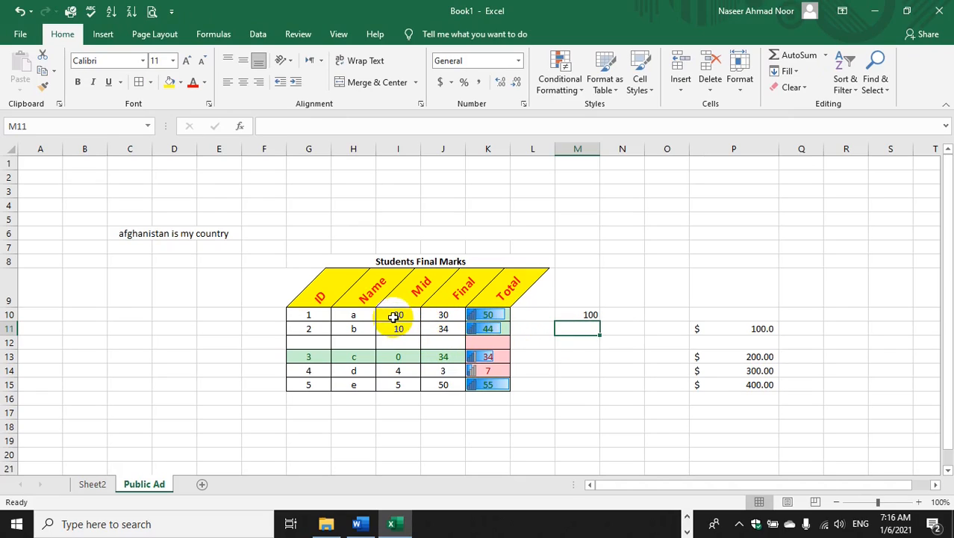
- Fill the sum formula in M10 down through M15 for the remaining rows of the marks table
{"action": "left_click", "coordinate": [538, 319]}
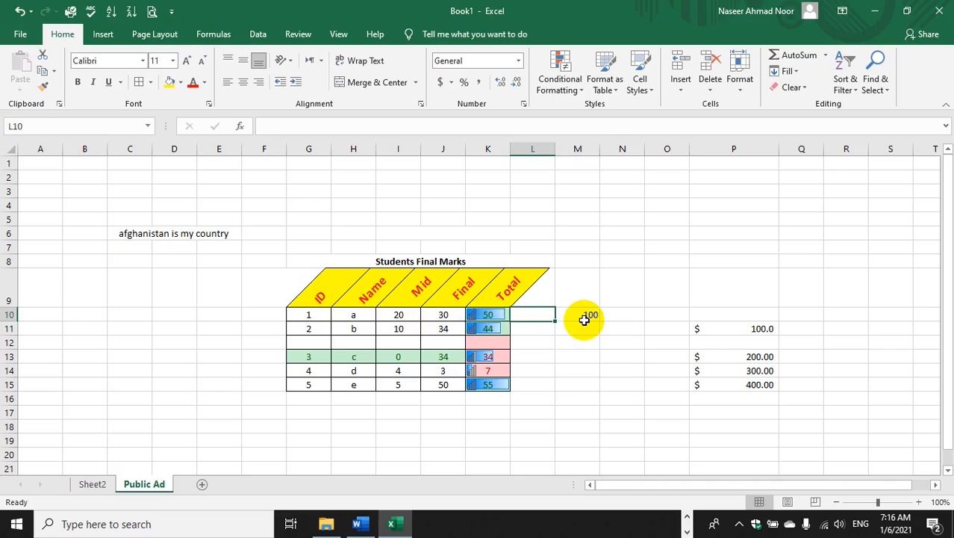
{"action": "left_click", "coordinate": [584, 318]}
{"action": "right_click", "coordinate": [594, 318]}
{"action": "key", "text": "Escape"}
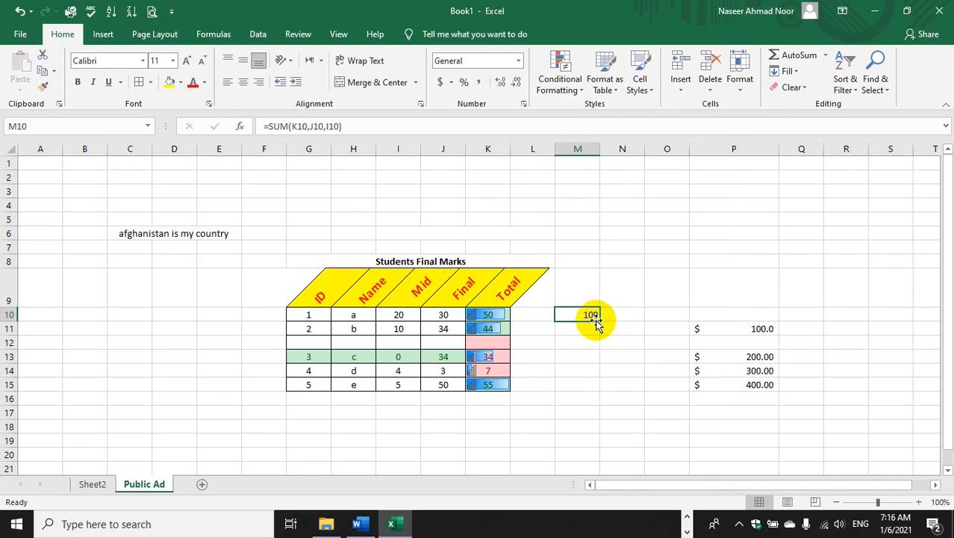
{"action": "left_click_drag", "start_coordinate": [598, 323], "coordinate": [596, 402]}
{"action": "left_click", "coordinate": [595, 402]}
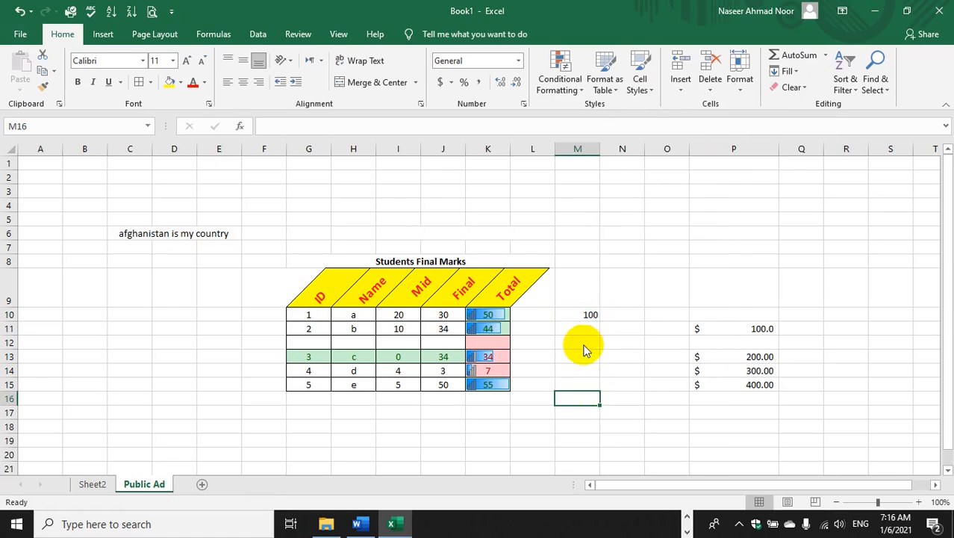
{"action": "left_click", "coordinate": [590, 316]}
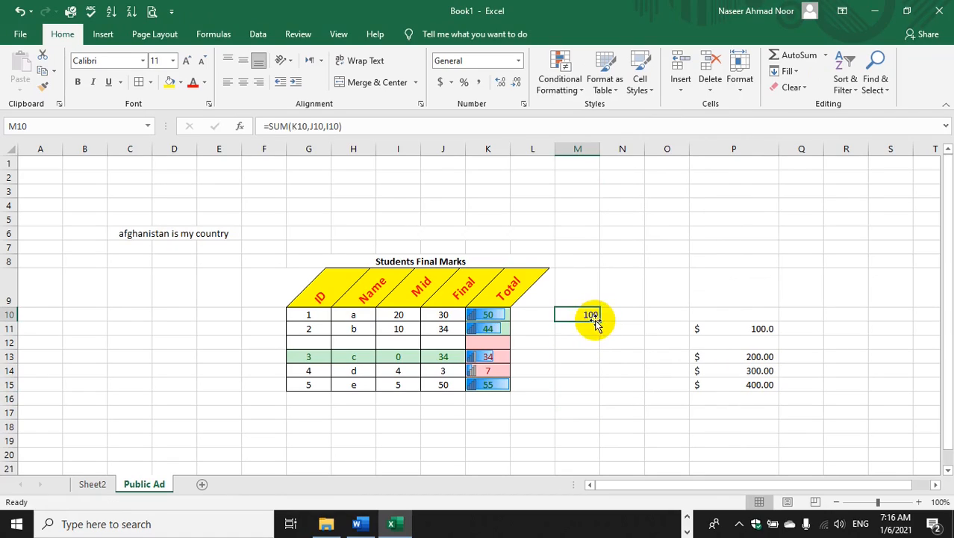
{"action": "left_click_drag", "start_coordinate": [598, 322], "coordinate": [594, 386]}
{"action": "left_click", "coordinate": [607, 368]}
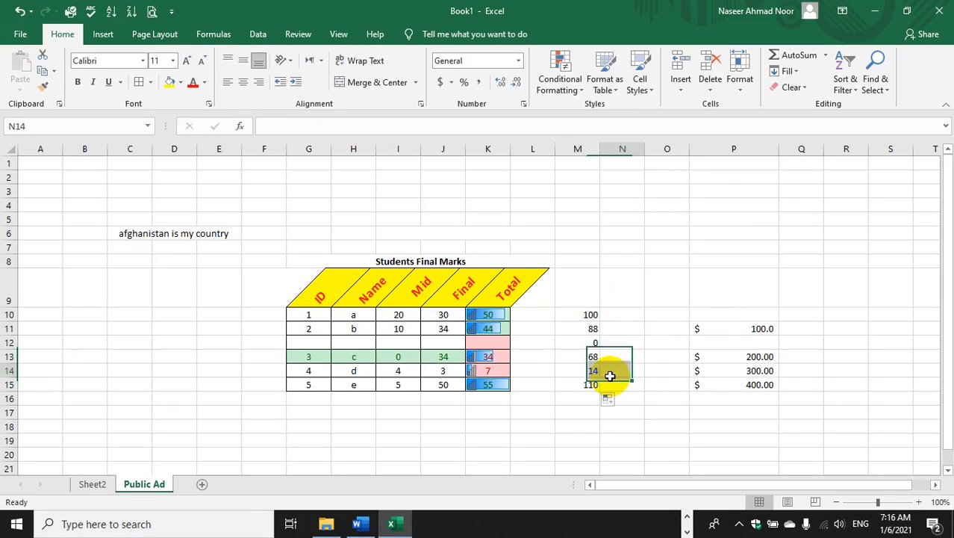
{"action": "right_click", "coordinate": [608, 369]}
{"action": "key", "text": "Escape"}
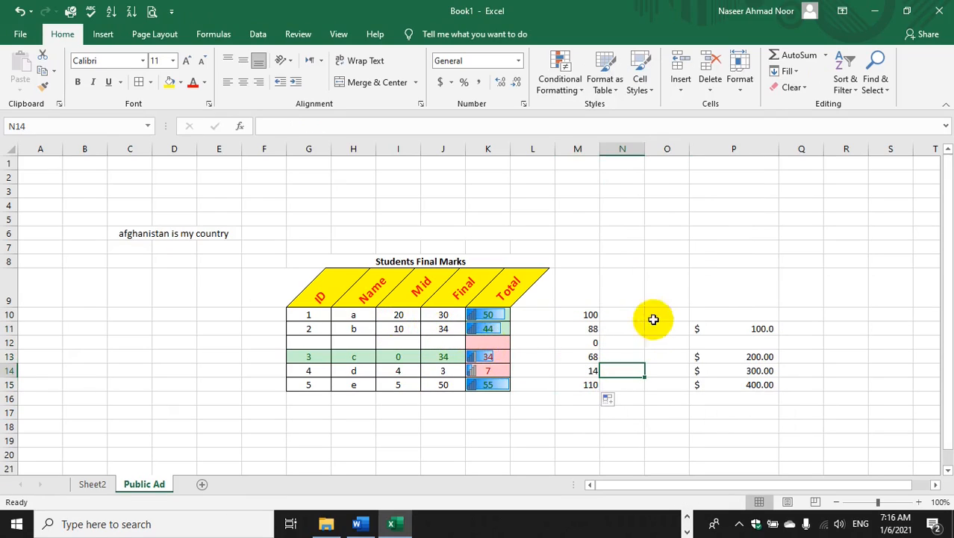
- Enter the formula =sum(J10,I10,I11,J11) in cell N10 to add the Mid and Final marks of students 1 and 2
{"action": "right_click", "coordinate": [828, 59]}
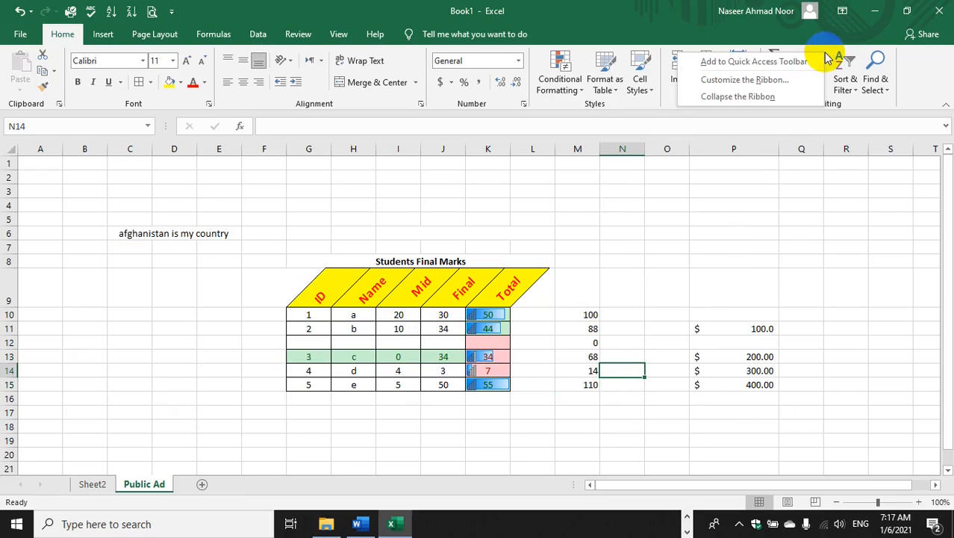
{"action": "left_click", "coordinate": [825, 56]}
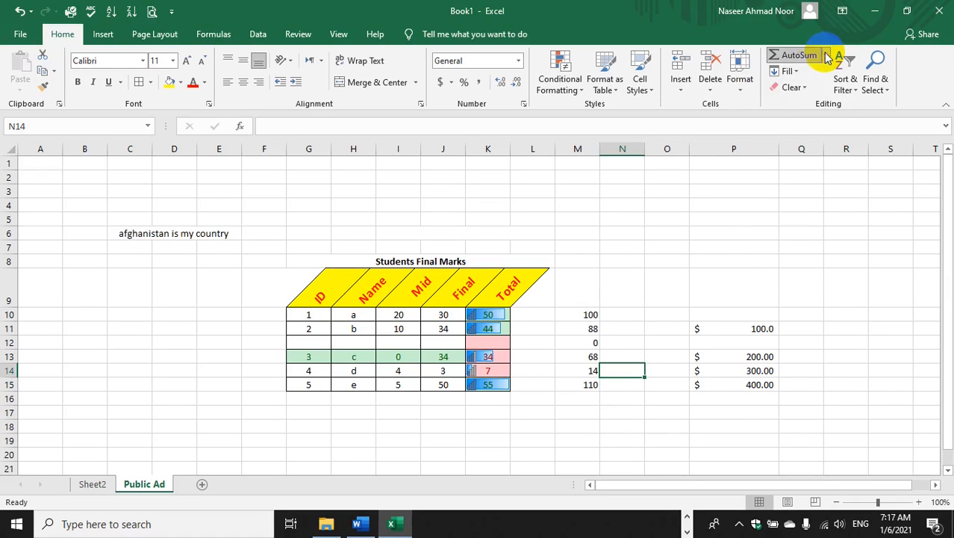
{"action": "left_click", "coordinate": [625, 315]}
{"action": "left_click", "coordinate": [625, 313]}
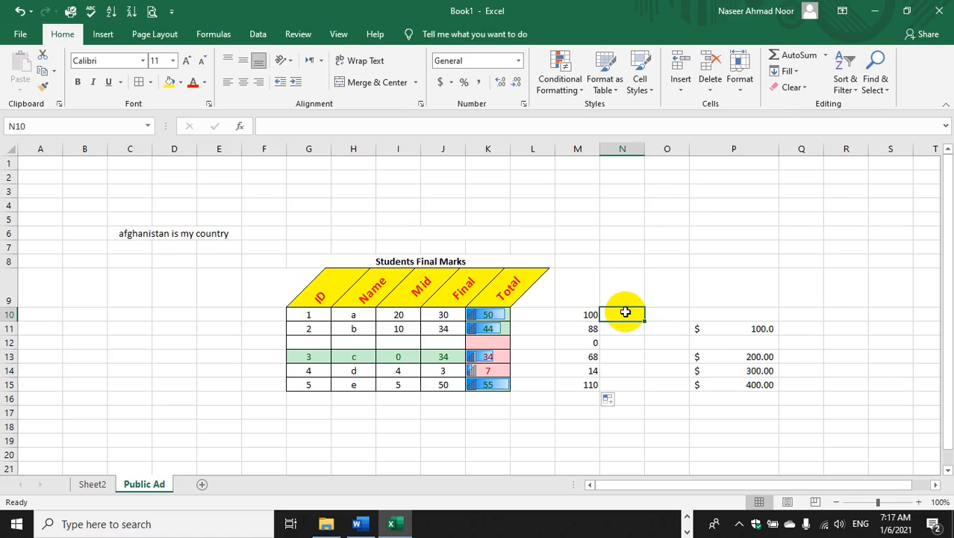
{"action": "type", "text": "=sum("}
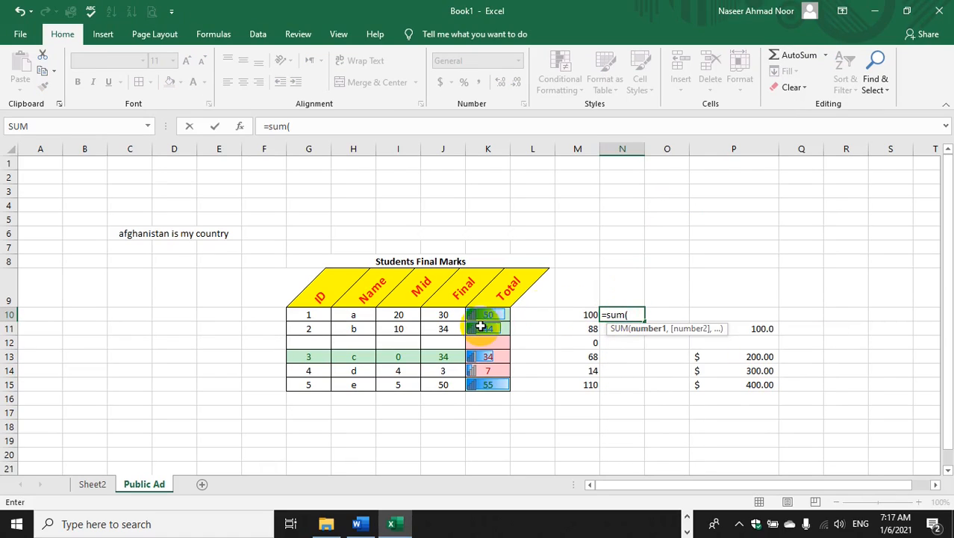
{"action": "left_click", "coordinate": [446, 317]}
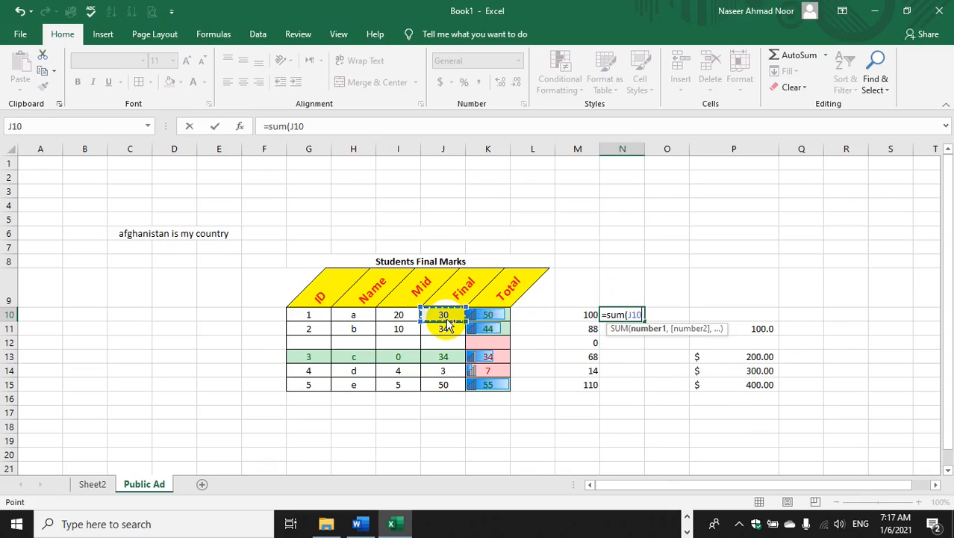
{"action": "type", "text": ","}
{"action": "left_click", "coordinate": [399, 315]}
{"action": "type", "text": ","}
{"action": "left_click", "coordinate": [396, 332]}
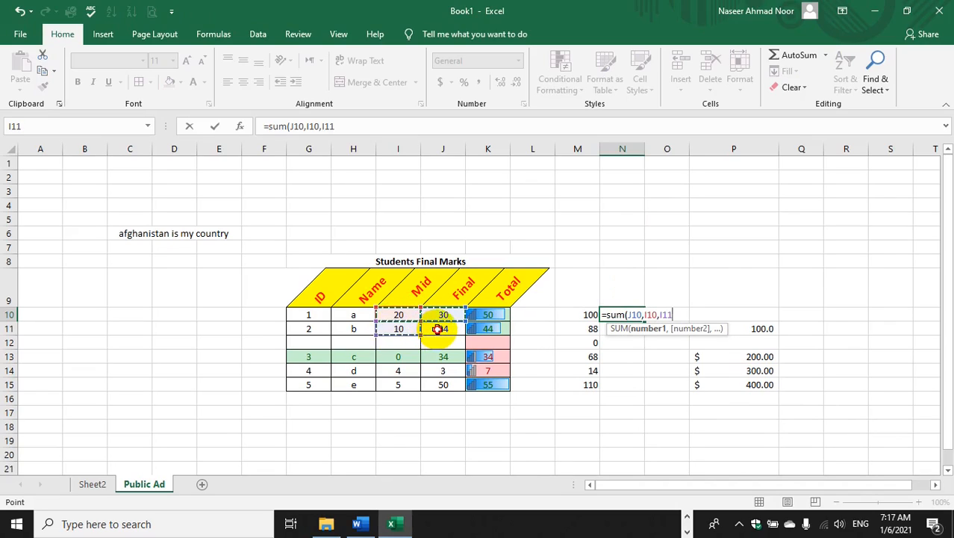
{"action": "type", "text": ","}
{"action": "left_click", "coordinate": [444, 329]}
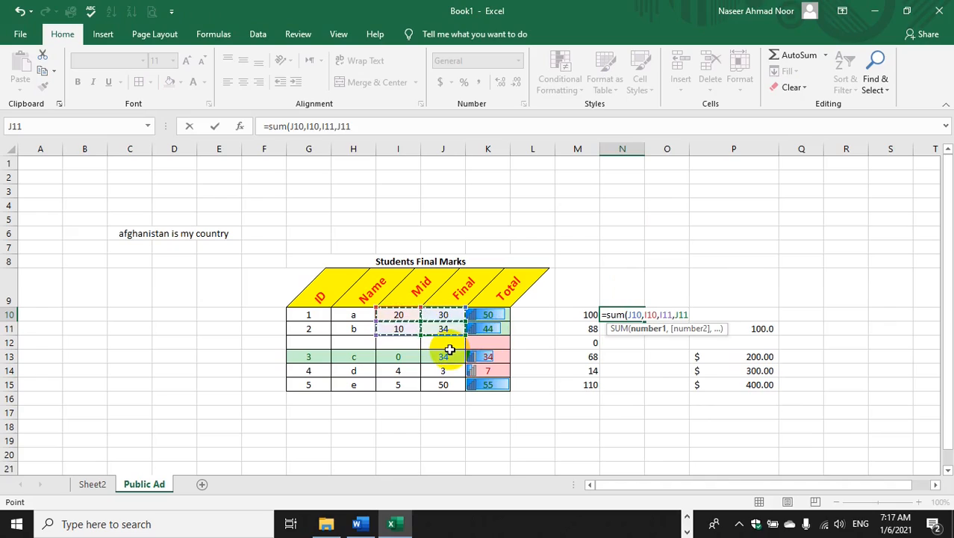
{"action": "key", "text": "Return"}
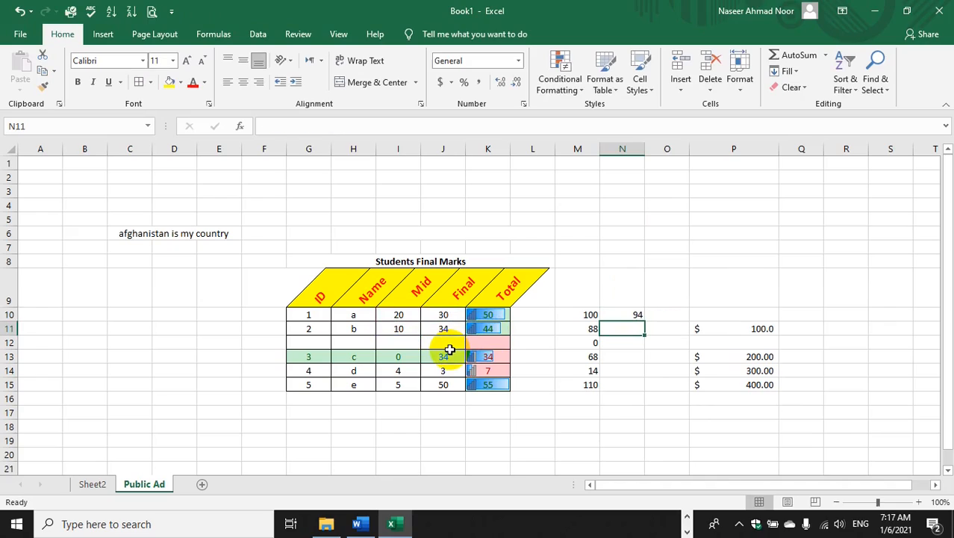
- Set student 2's Mid mark in I11 to 90 and student 1's Final mark in J10 to 89
{"action": "left_click", "coordinate": [401, 331]}
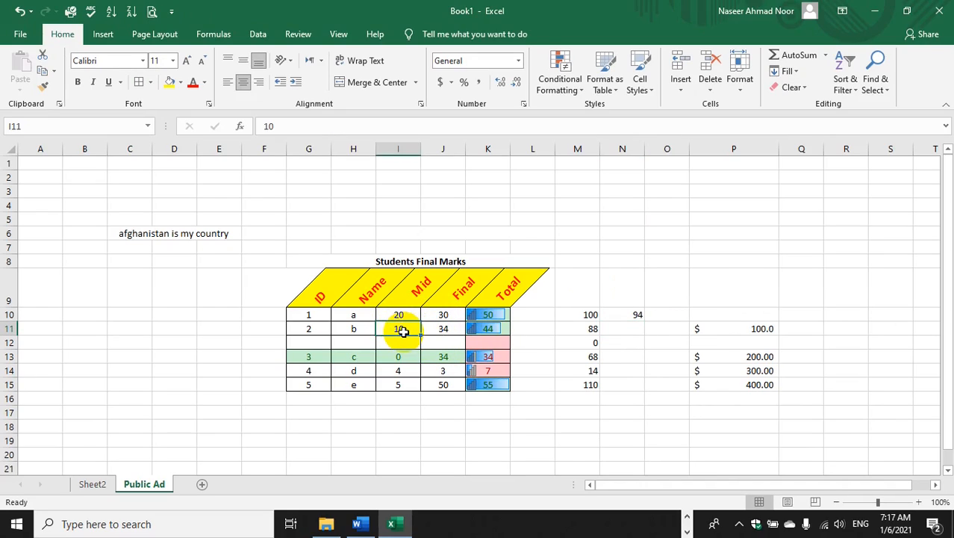
{"action": "type", "text": "90"}
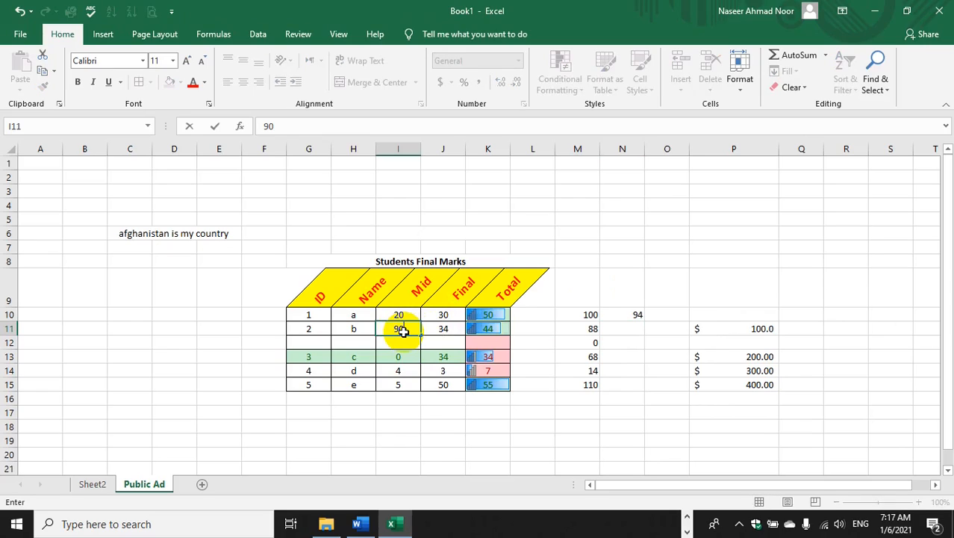
{"action": "key", "text": "Return"}
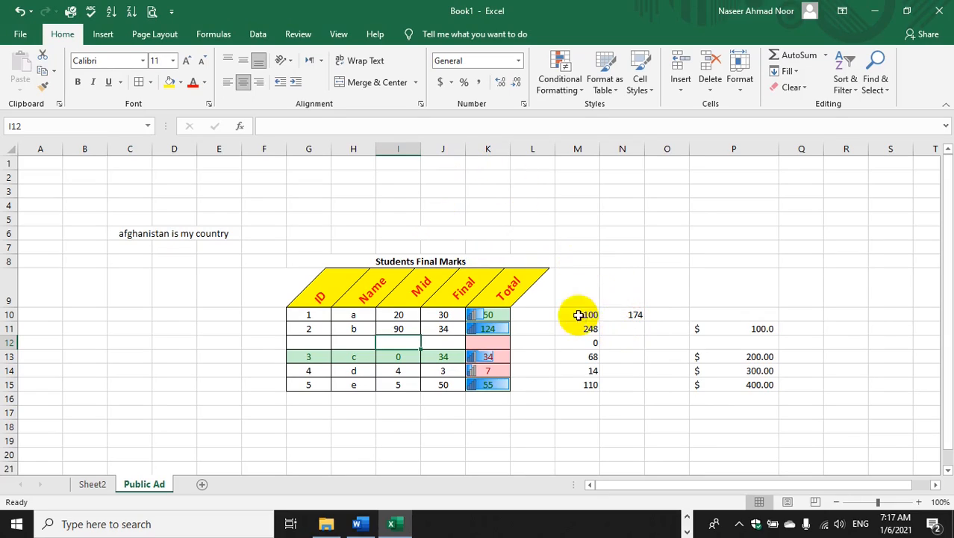
{"action": "left_click", "coordinate": [433, 317]}
{"action": "type", "text": "89"}
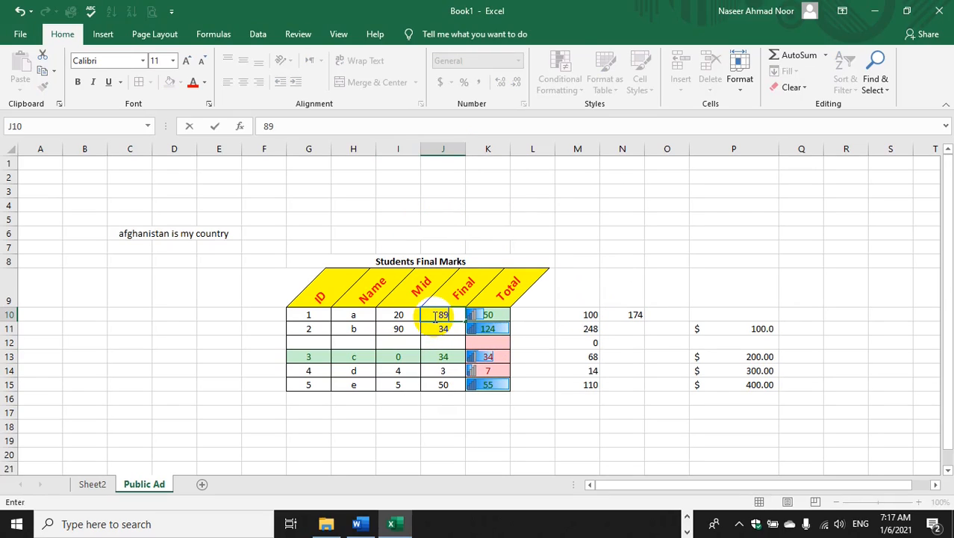
{"action": "key", "text": "Return"}
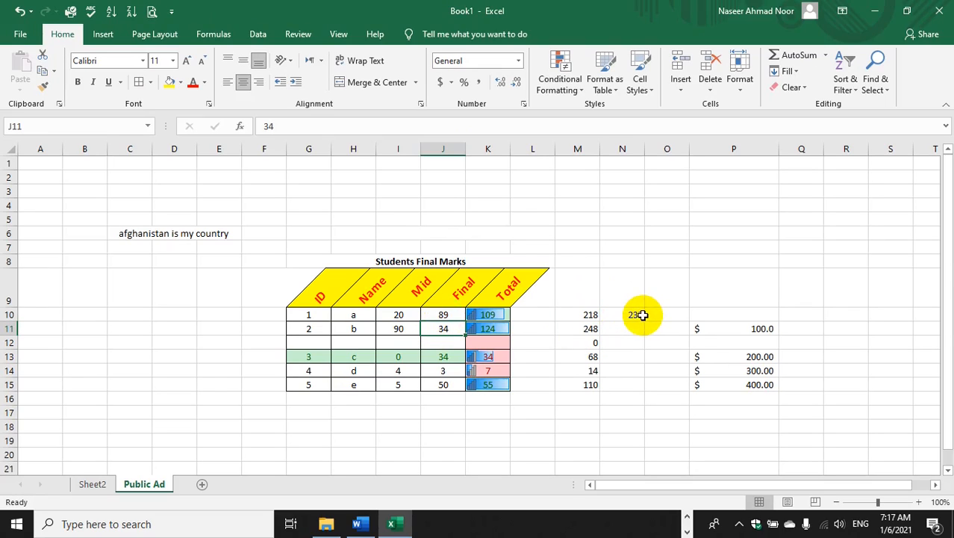
- Add an AutoSum formula =SUM(O13) in cell O10
{"action": "left_click", "coordinate": [825, 55]}
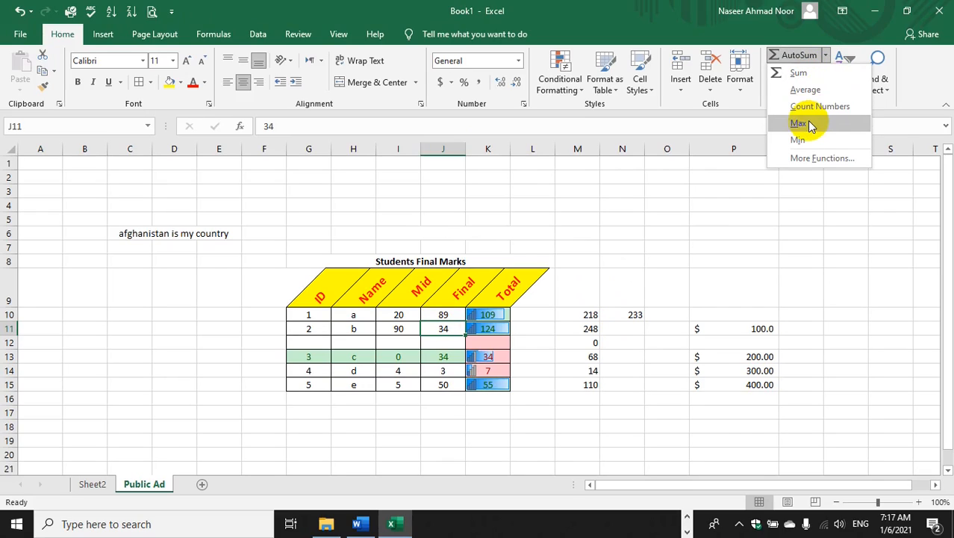
{"action": "left_click", "coordinate": [667, 312]}
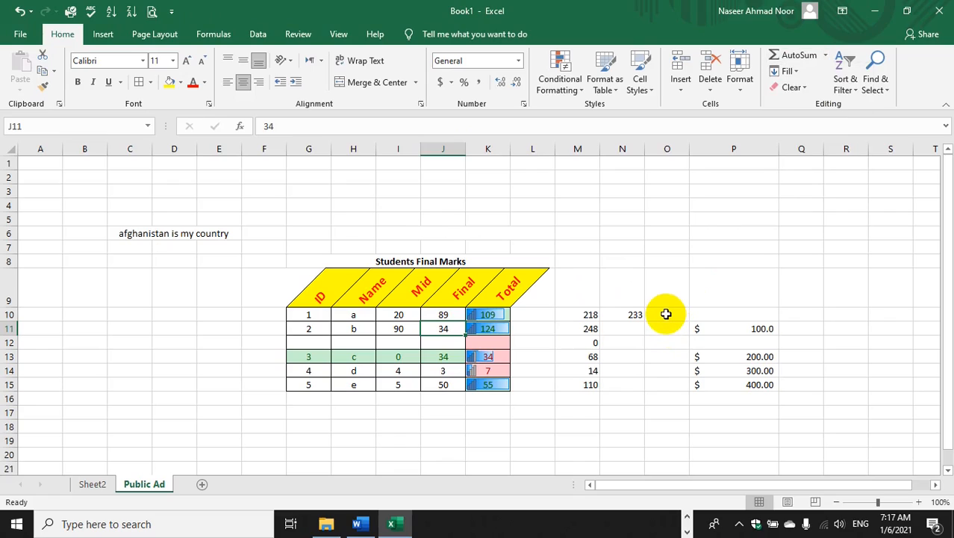
{"action": "left_click", "coordinate": [666, 314]}
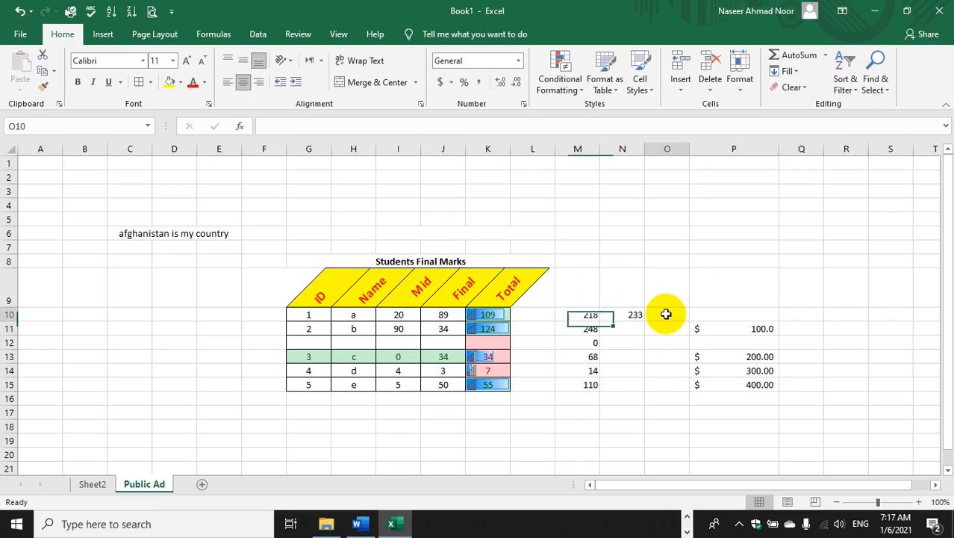
{"action": "left_click", "coordinate": [820, 57]}
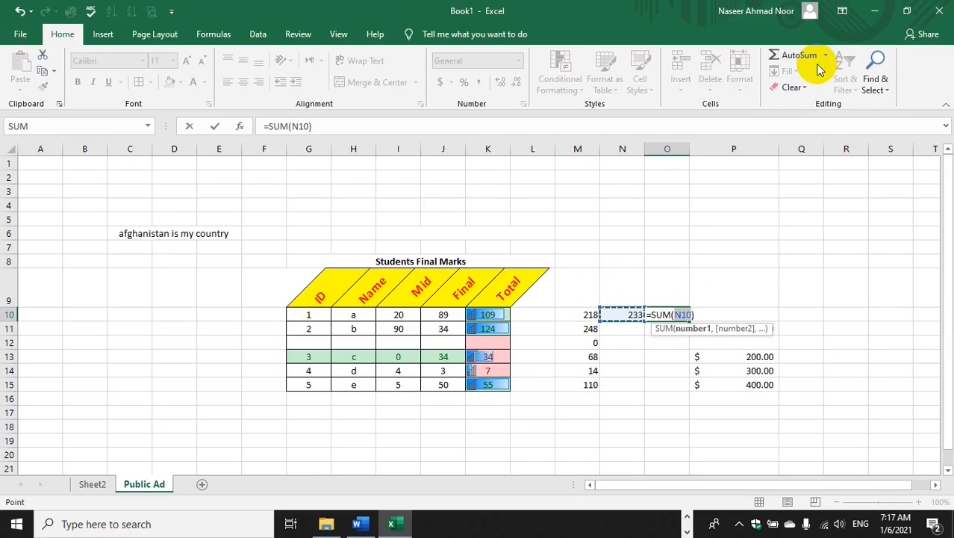
{"action": "left_click", "coordinate": [720, 288]}
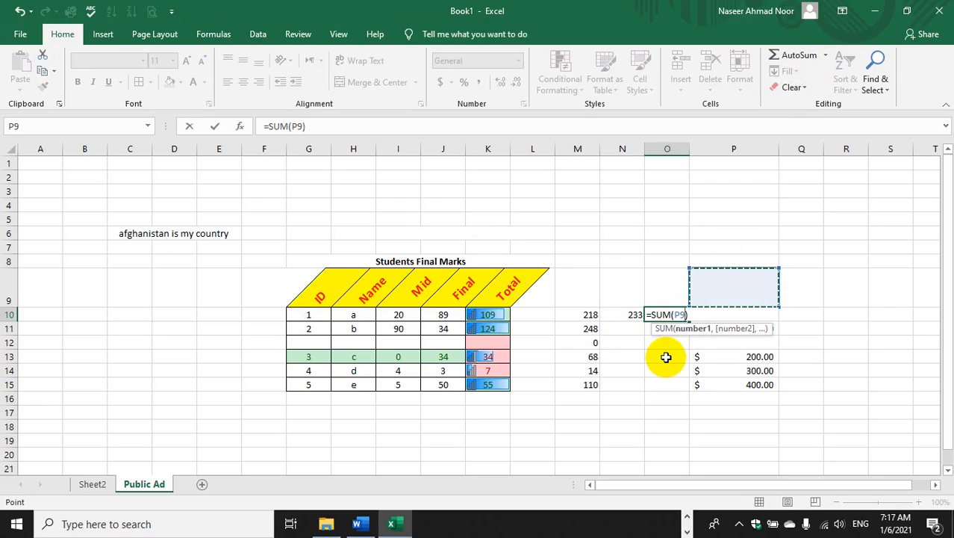
{"action": "left_click", "coordinate": [652, 359]}
{"action": "key", "text": "Return"}
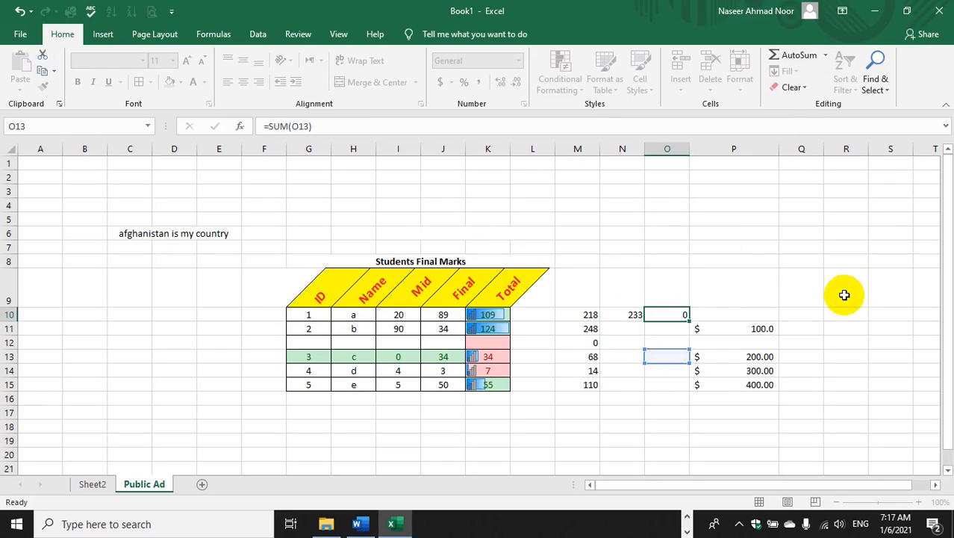
- Add the AutoSum Max formula =MAX(M10:Q10,M10) in cell R10
{"action": "left_click", "coordinate": [849, 315]}
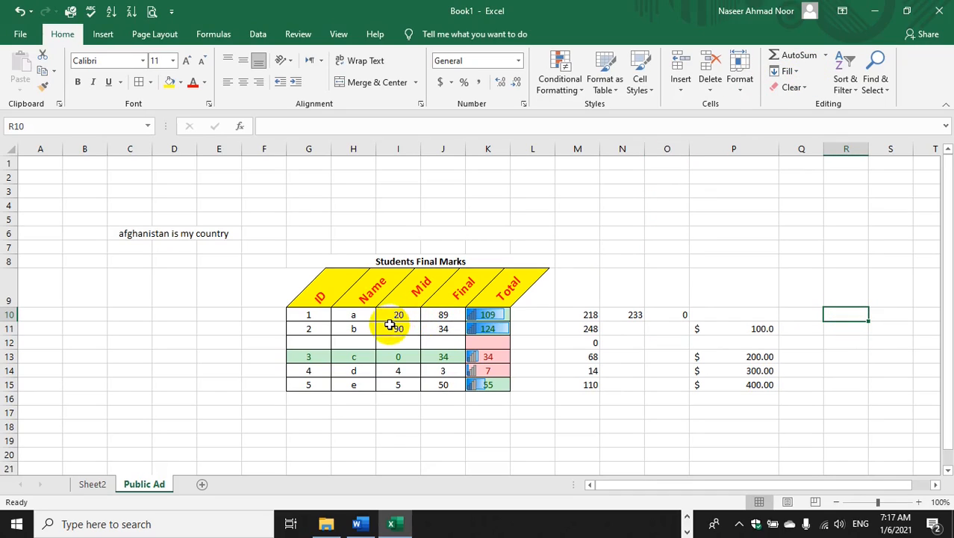
{"action": "left_click", "coordinate": [826, 58]}
{"action": "left_click", "coordinate": [809, 122]}
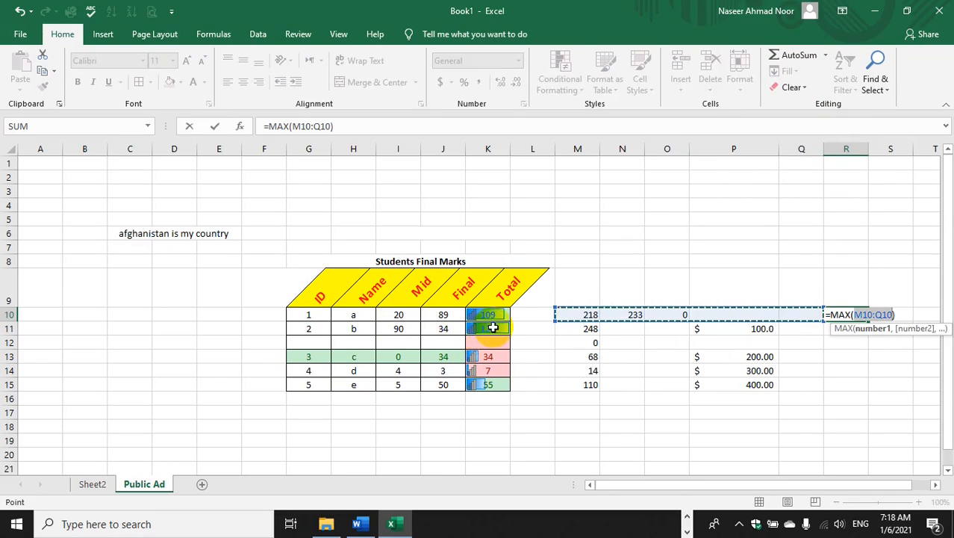
{"action": "left_click", "coordinate": [581, 318], "text": "ctrl"}
{"action": "left_click", "coordinate": [620, 320], "text": "ctrl"}
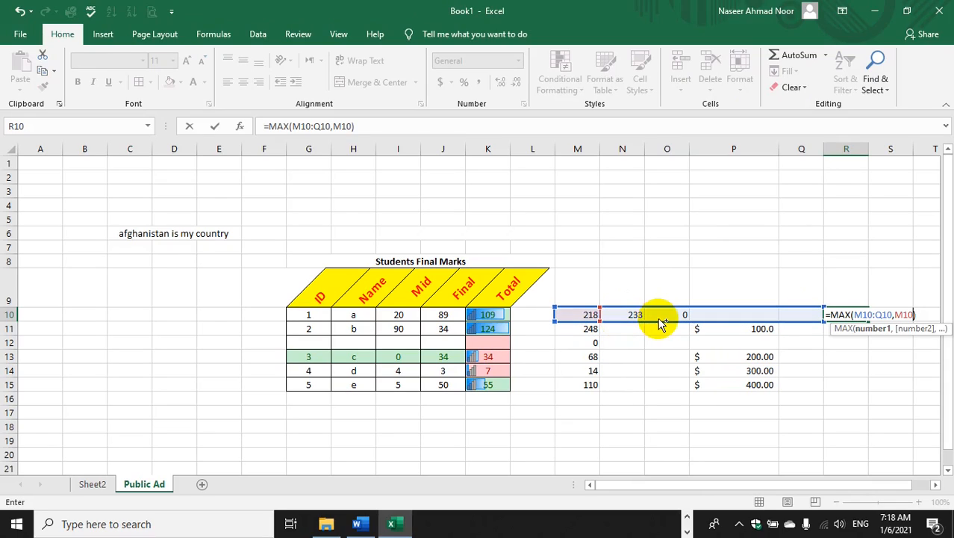
{"action": "left_click", "coordinate": [545, 315]}
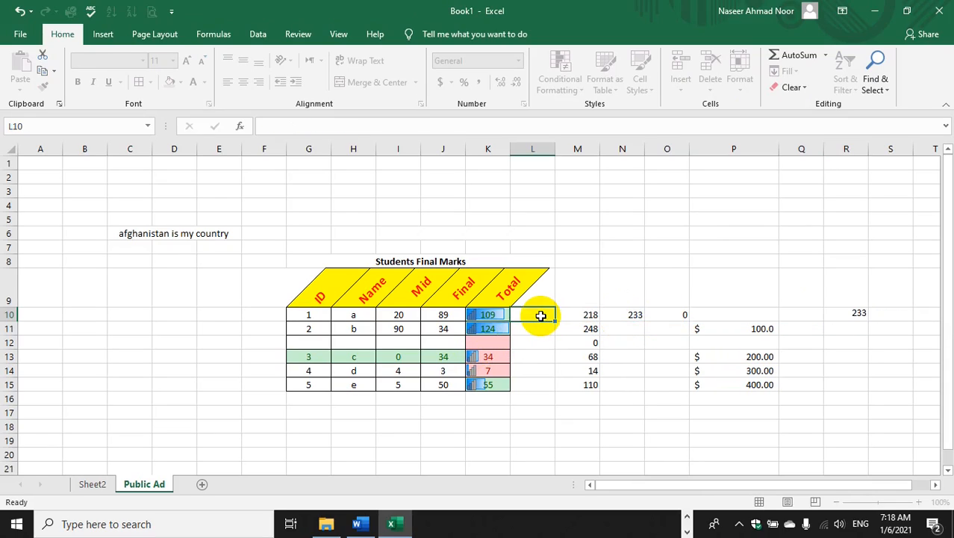
- Add the AutoSum Max formula =MAX(I10:K10) in cell L10 and fill it down through L15
{"action": "left_click", "coordinate": [826, 57]}
{"action": "left_click", "coordinate": [797, 123]}
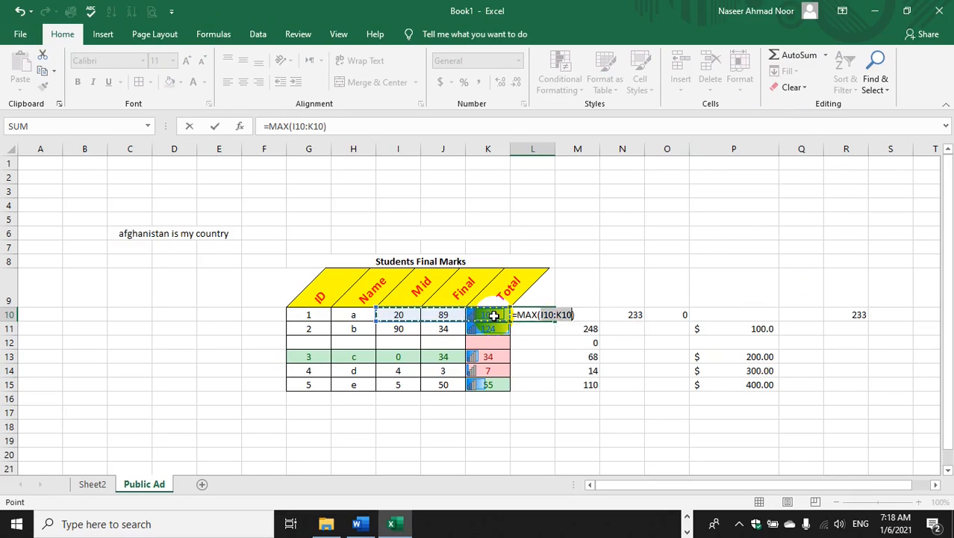
{"action": "key", "text": "Return"}
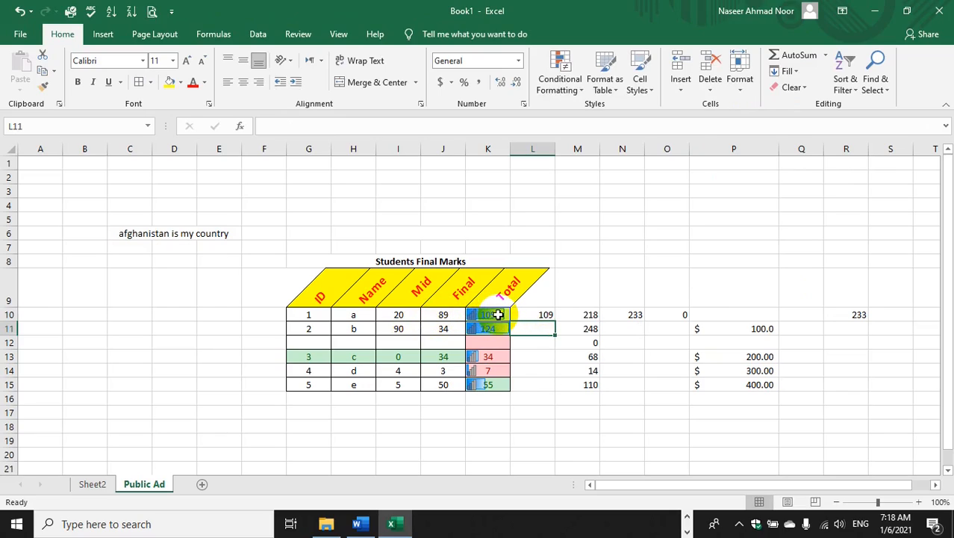
{"action": "left_click", "coordinate": [546, 316]}
{"action": "left_click_drag", "start_coordinate": [556, 321], "coordinate": [554, 389]}
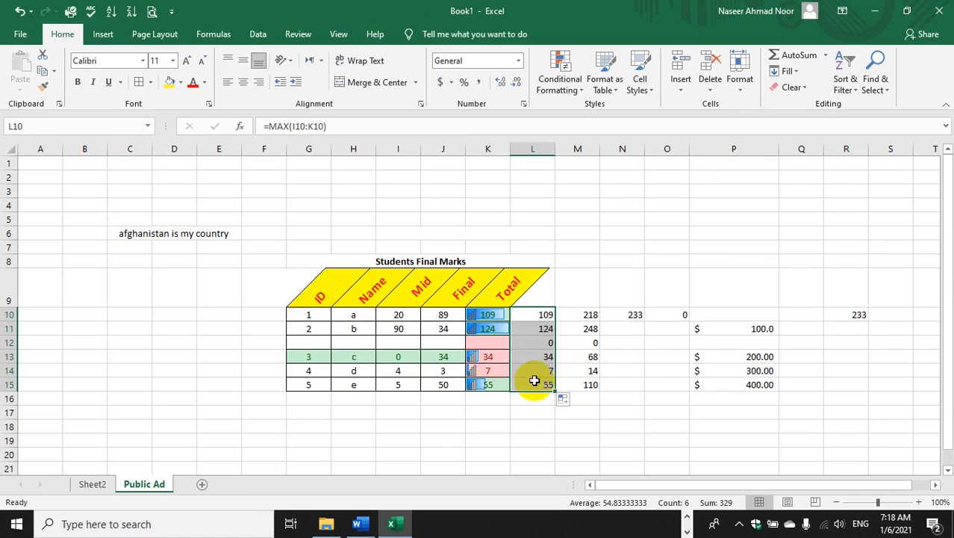
- Enter a Mid mark of 90 in I12 and a Final mark of 98 in J12 for the blank table row
{"action": "left_click", "coordinate": [482, 343]}
{"action": "left_click", "coordinate": [398, 342]}
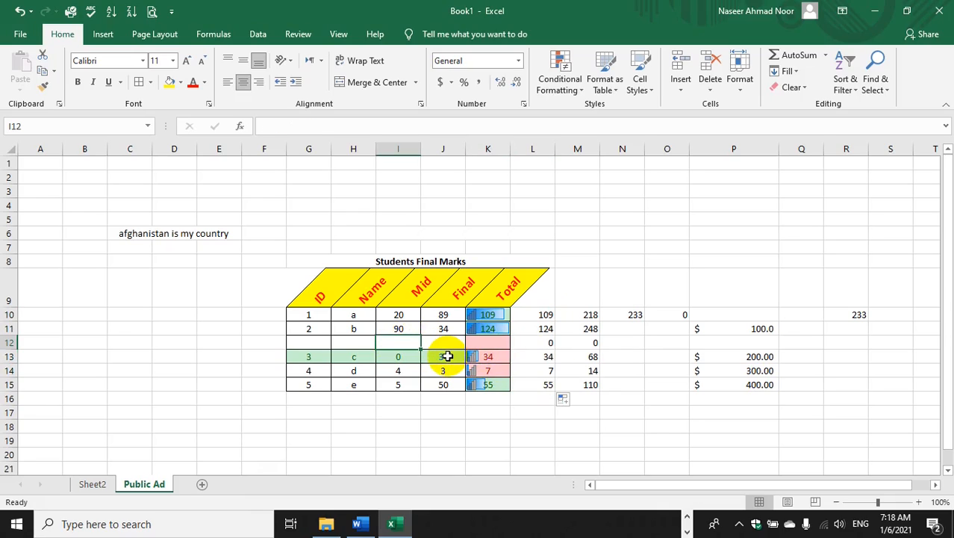
{"action": "type", "text": "90"}
{"action": "key", "text": "Tab"}
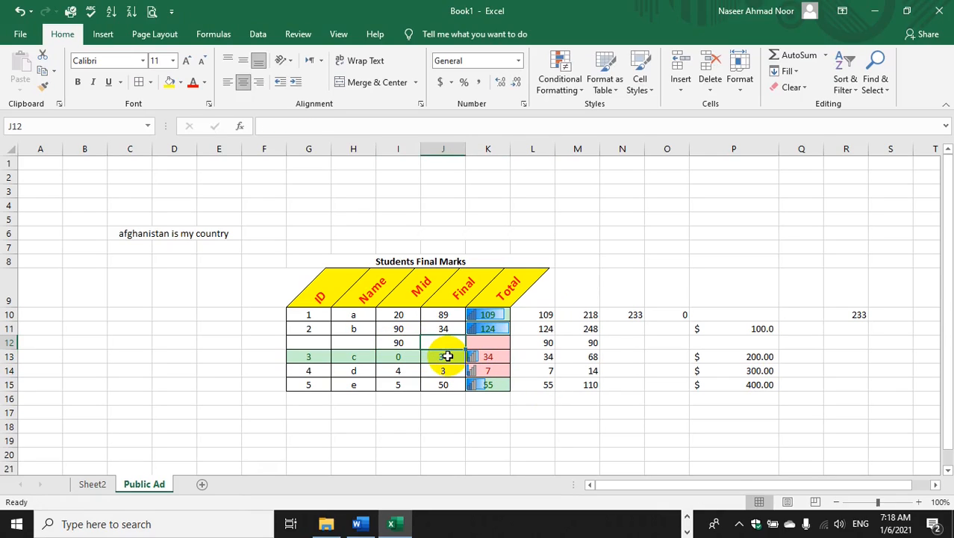
{"action": "type", "text": "98"}
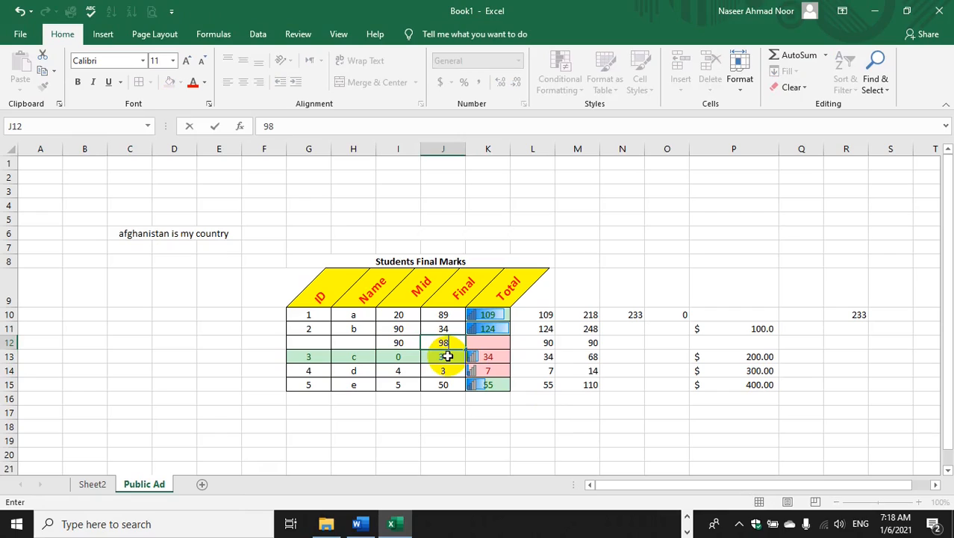
{"action": "key", "text": "Left"}
{"action": "key", "text": "Left"}
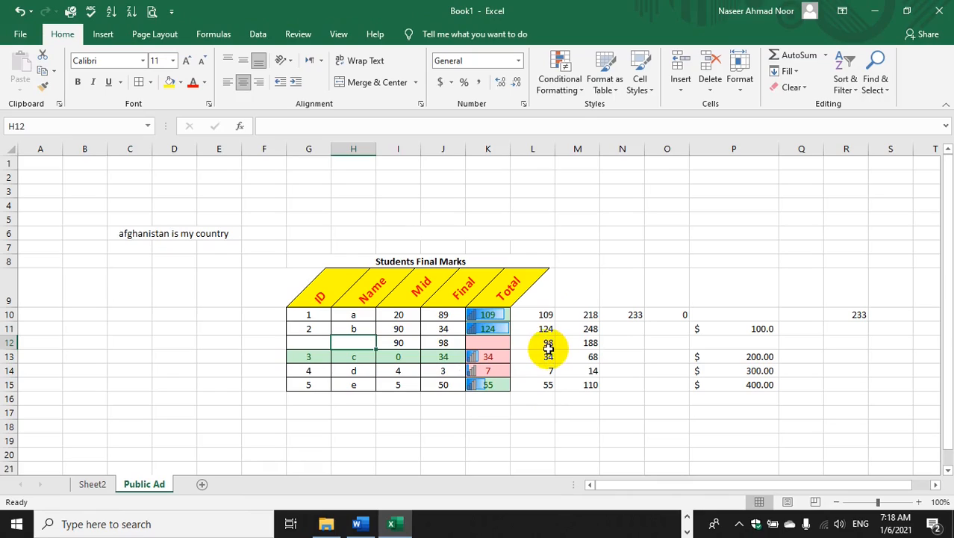
- Change the Mid mark in cell I12 to 99
{"action": "left_click", "coordinate": [396, 343]}
{"action": "type", "text": "90"}
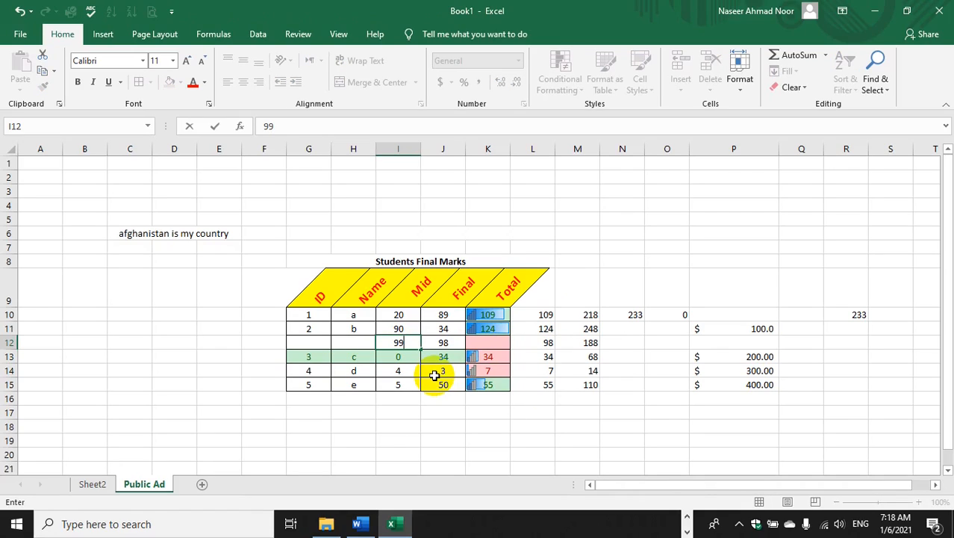
{"action": "key", "text": "Tab"}
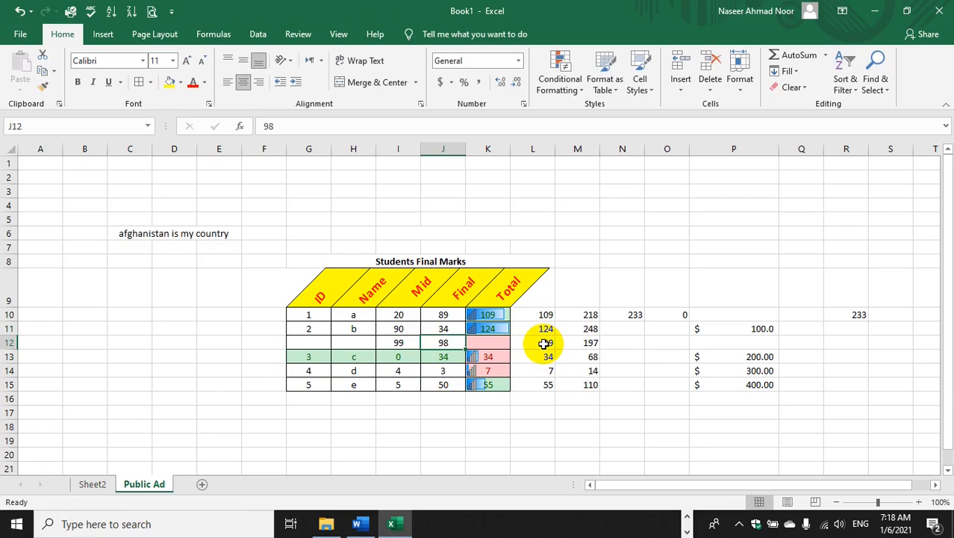
- Browse the most recently used functions through AutoSum's More Functions and close the Insert Function dialog without inserting one
{"action": "left_click", "coordinate": [825, 56]}
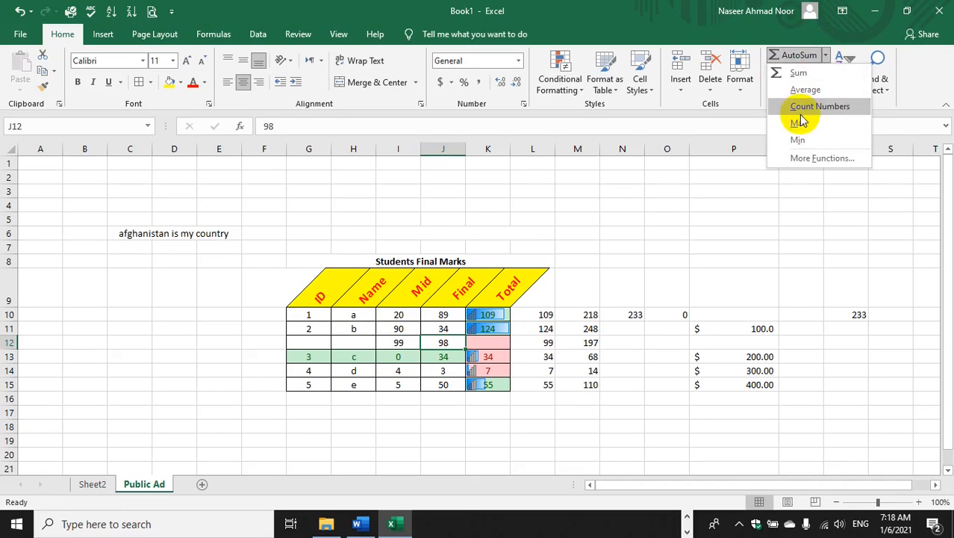
{"action": "left_click", "coordinate": [807, 156]}
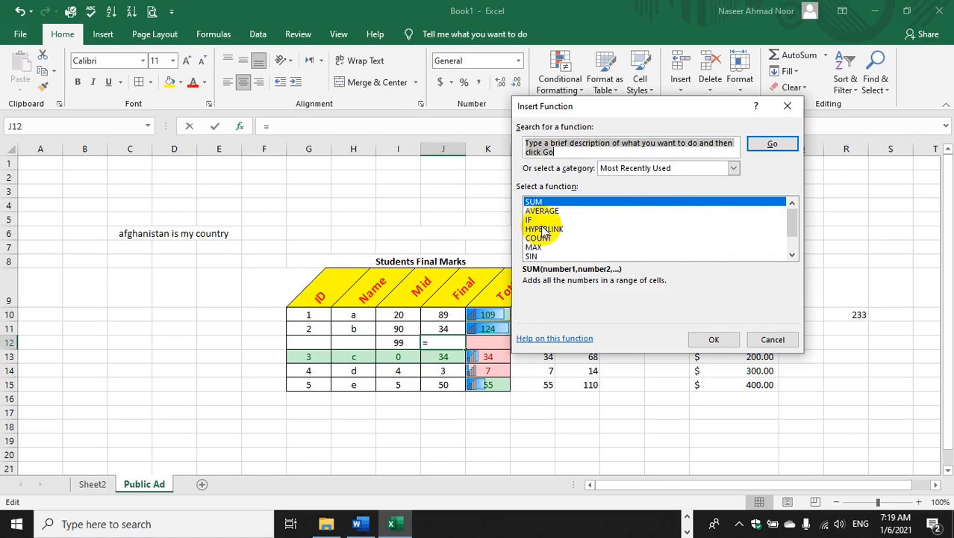
{"action": "left_click", "coordinate": [792, 255]}
{"action": "left_click", "coordinate": [792, 255]}
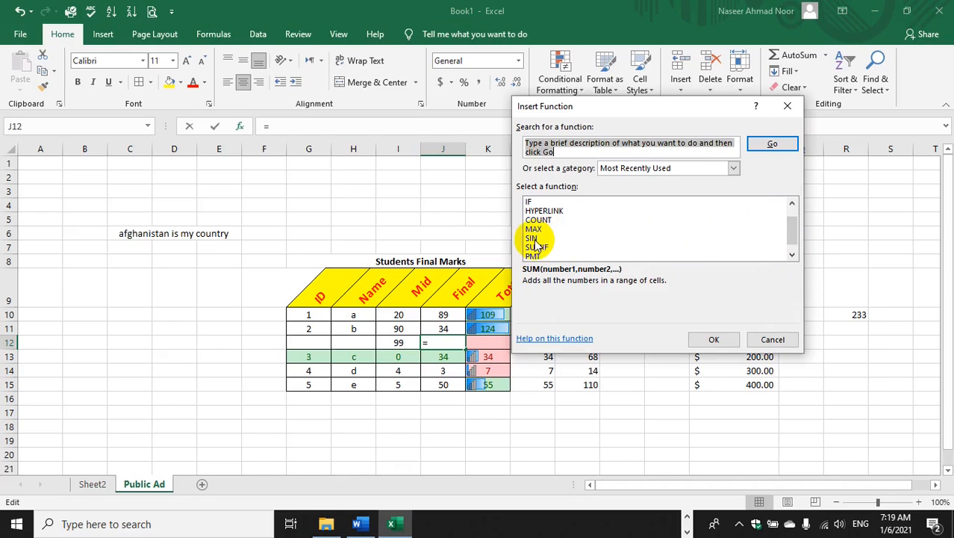
{"action": "right_click", "coordinate": [791, 254]}
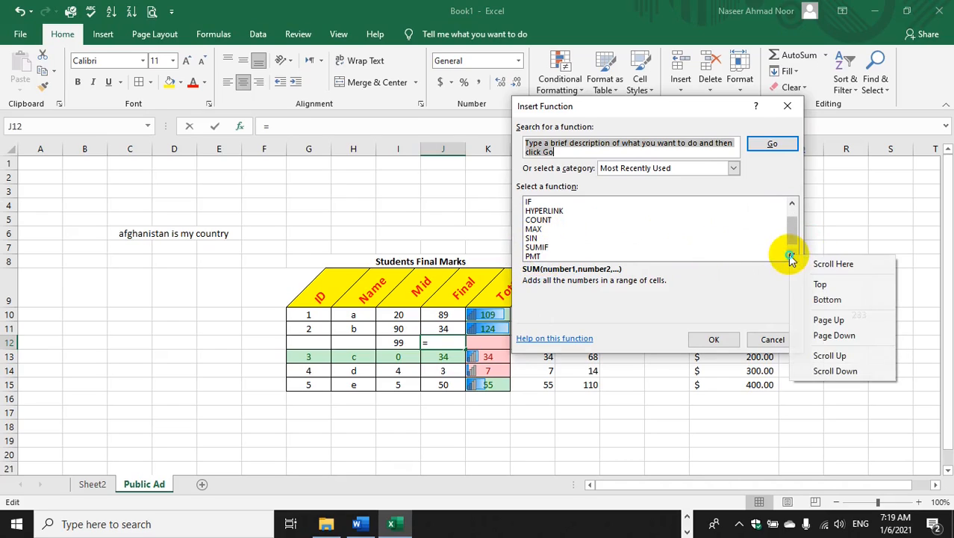
{"action": "left_click", "coordinate": [793, 234]}
{"action": "left_click_drag", "start_coordinate": [793, 234], "coordinate": [792, 214]}
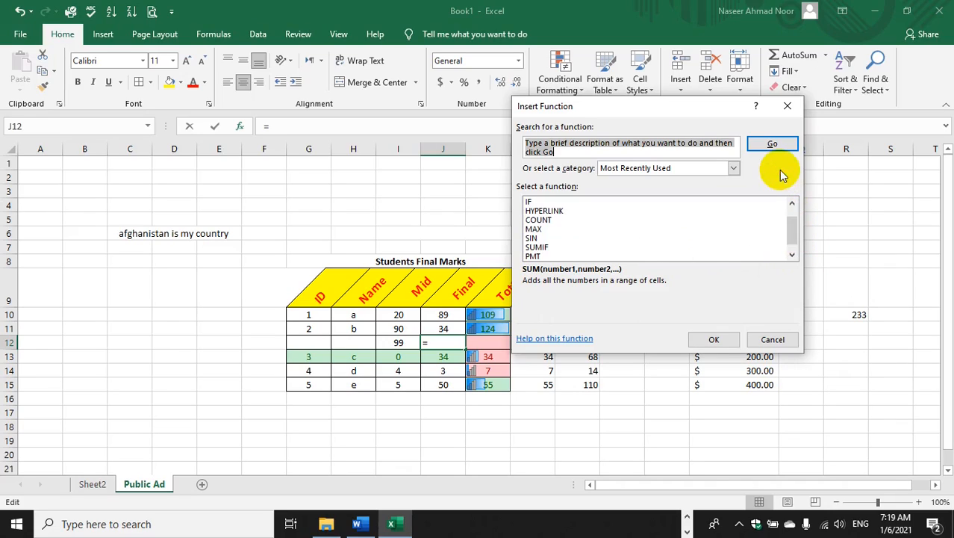
{"action": "left_click", "coordinate": [787, 105]}
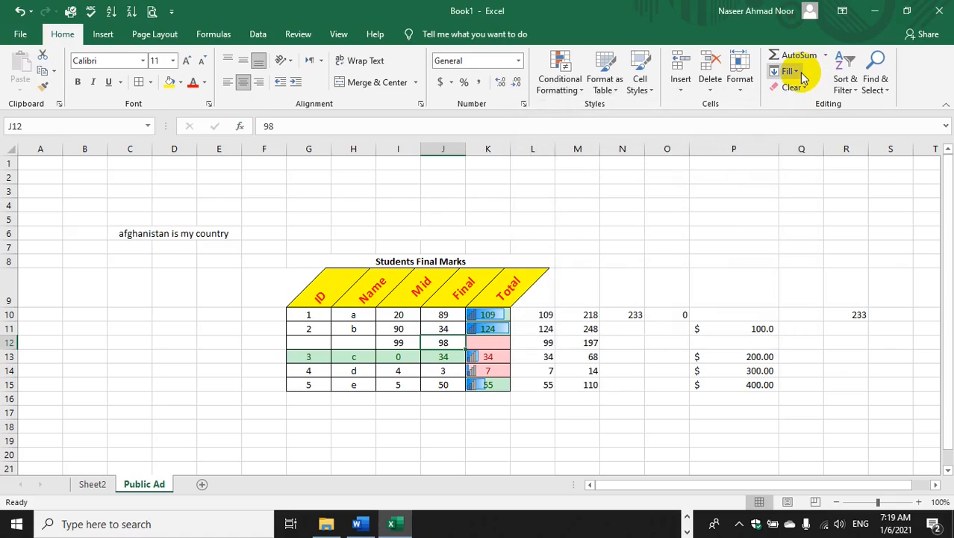
- Use Fill Right to copy the sum formula from M11 into cell N11
{"action": "left_click", "coordinate": [795, 71]}
{"action": "left_click", "coordinate": [797, 72]}
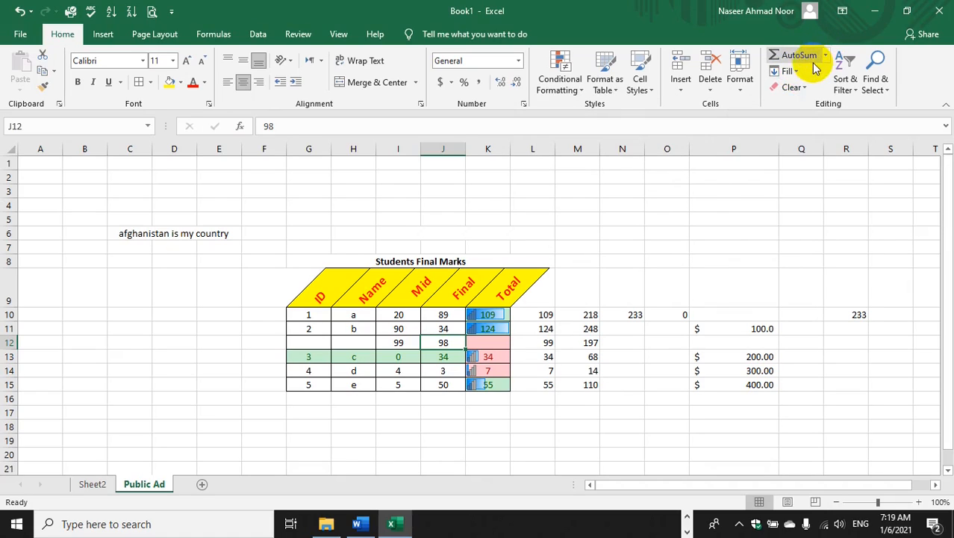
{"action": "left_click", "coordinate": [788, 72]}
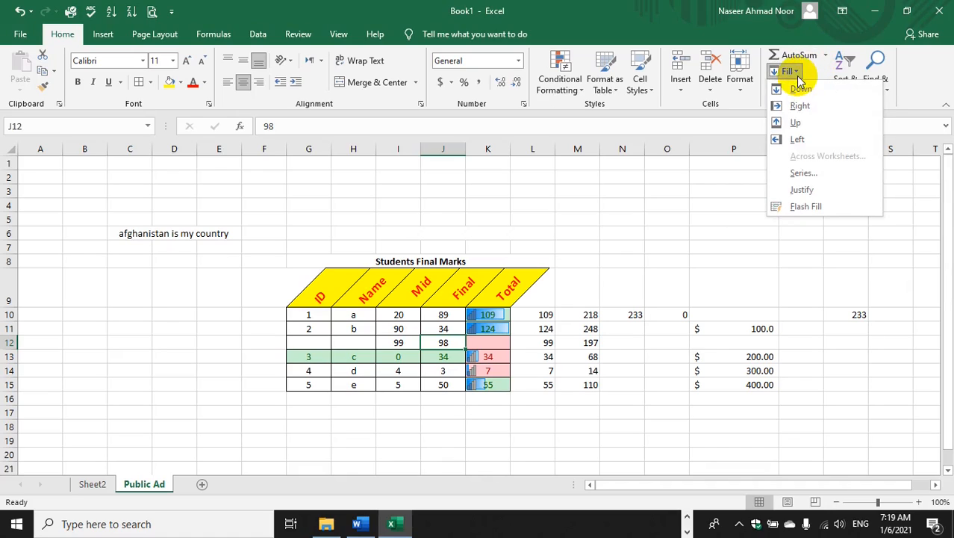
{"action": "left_click", "coordinate": [633, 330]}
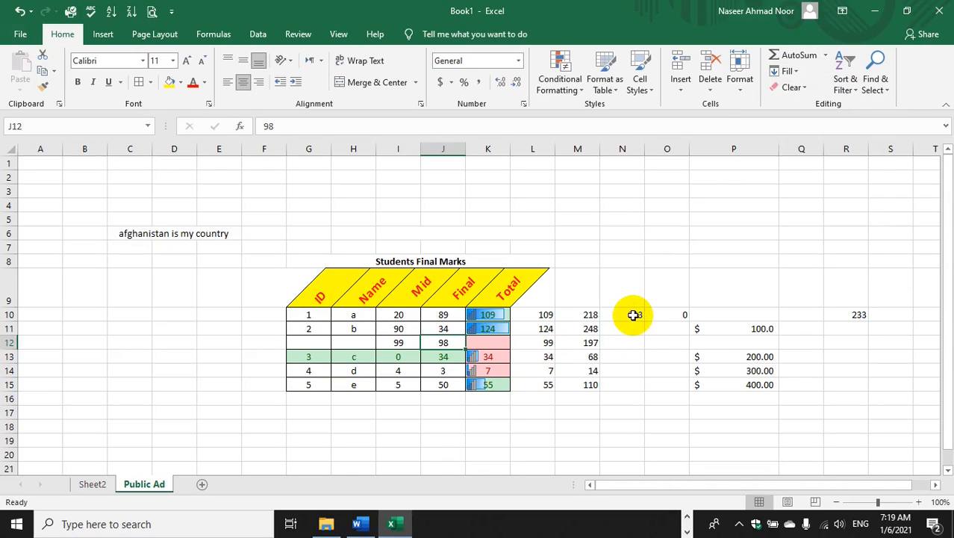
{"action": "left_click", "coordinate": [633, 314]}
{"action": "left_click", "coordinate": [633, 329]}
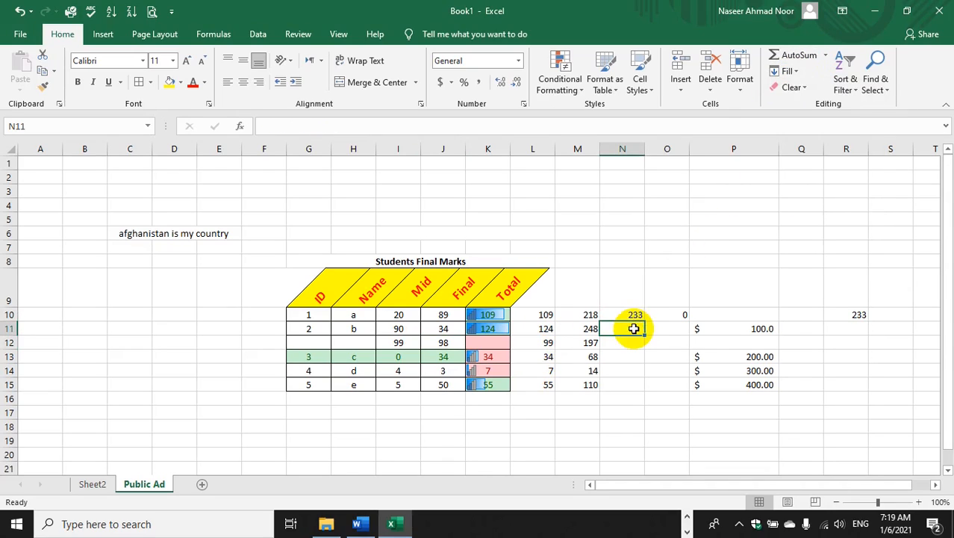
{"action": "left_click", "coordinate": [787, 72]}
{"action": "left_click", "coordinate": [802, 107]}
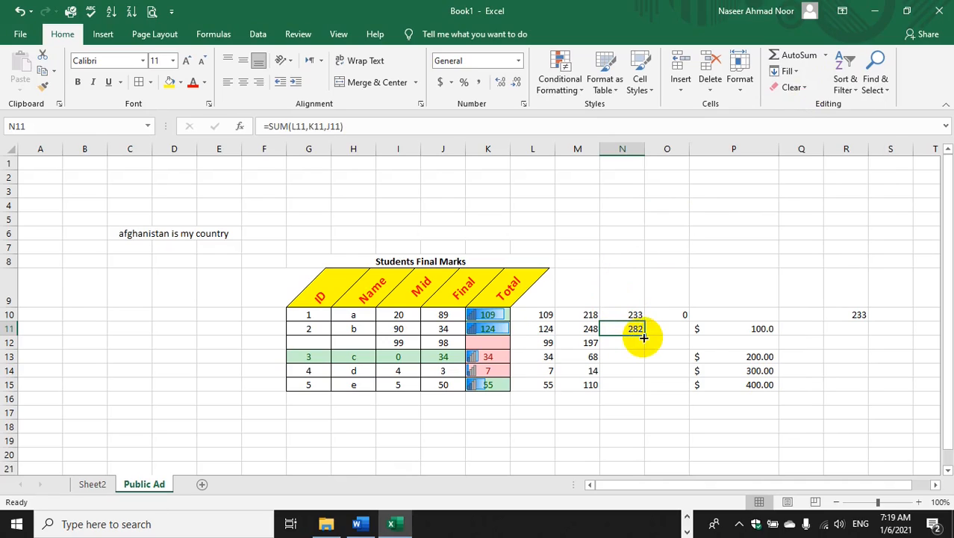
- Fill the formula in N11 down through N15
{"action": "left_click_drag", "start_coordinate": [643, 335], "coordinate": [642, 379]}
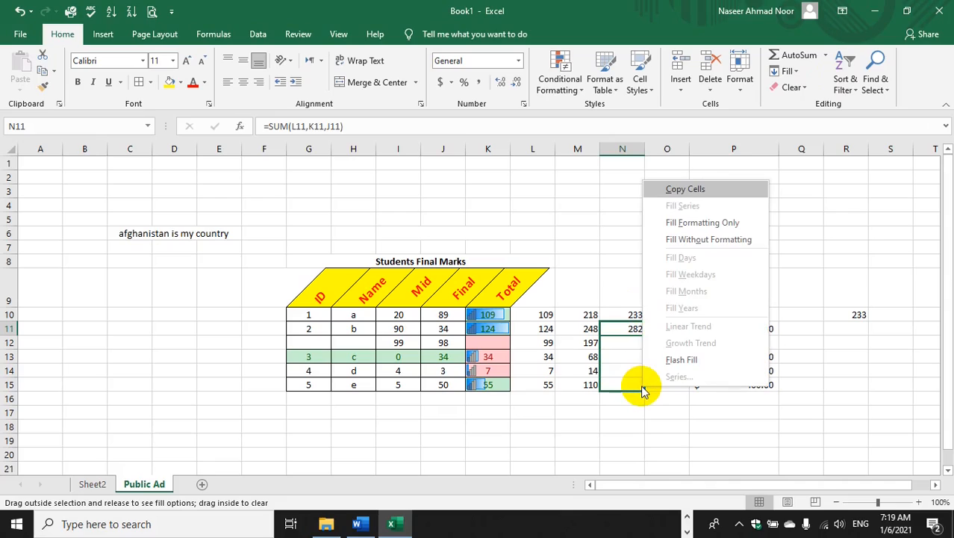
{"action": "left_click", "coordinate": [641, 339]}
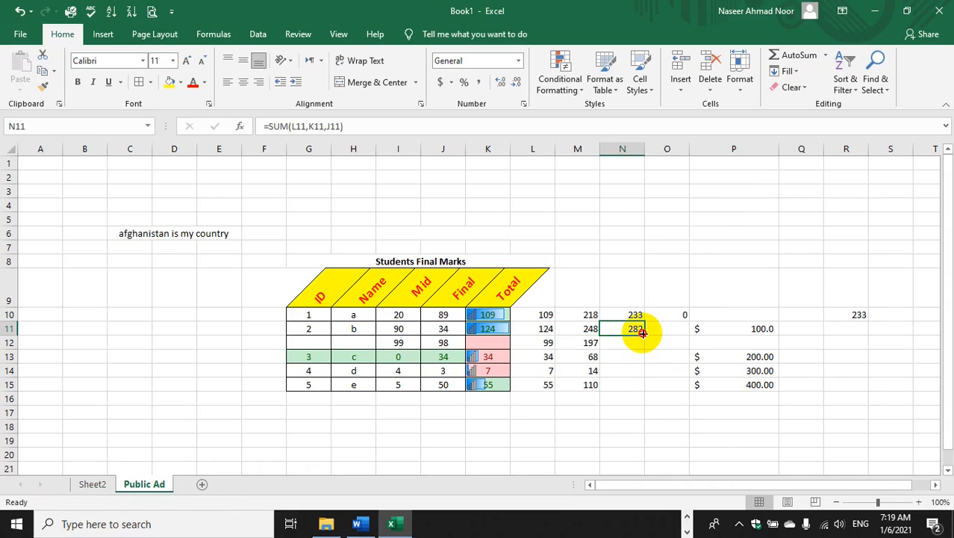
{"action": "left_click_drag", "start_coordinate": [643, 334], "coordinate": [641, 386]}
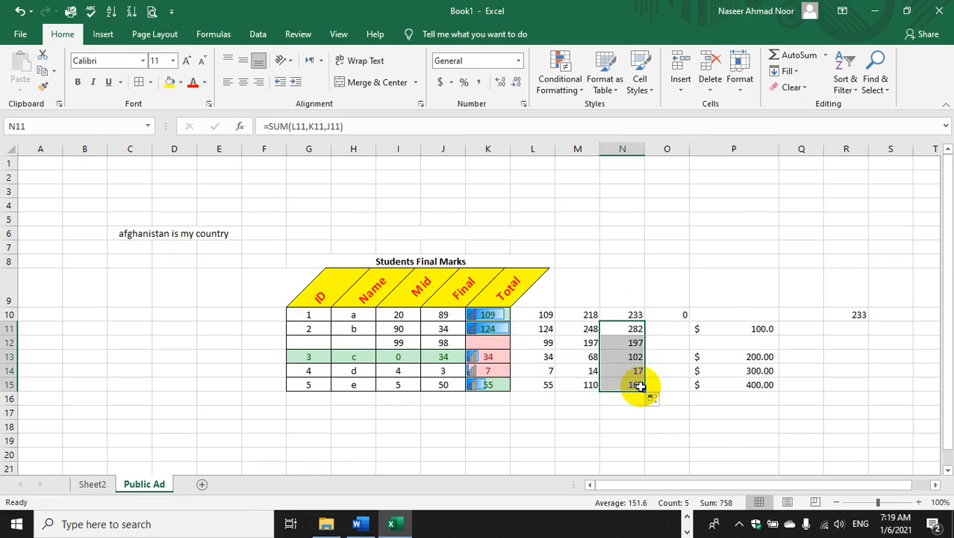
{"action": "left_click", "coordinate": [791, 70]}
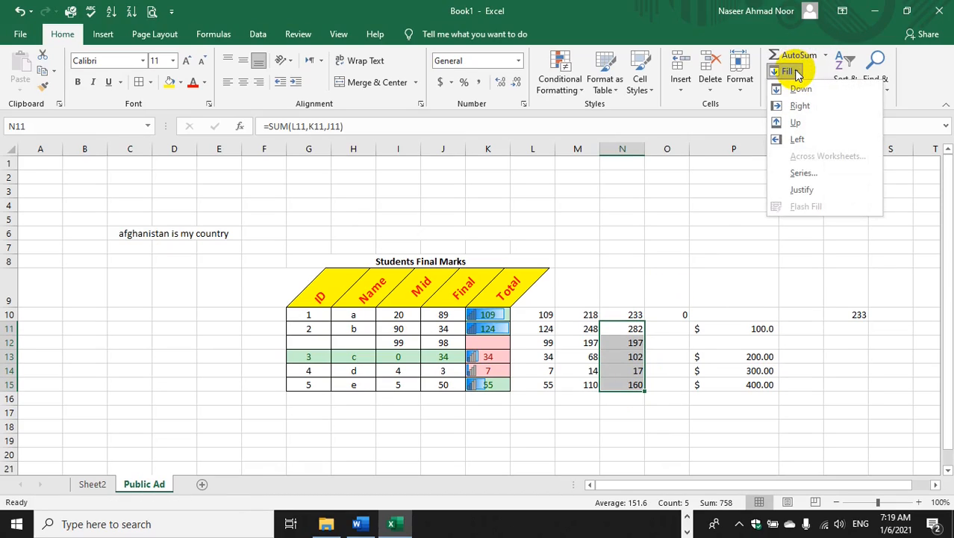
{"action": "left_click", "coordinate": [750, 187]}
{"action": "left_click", "coordinate": [796, 206]}
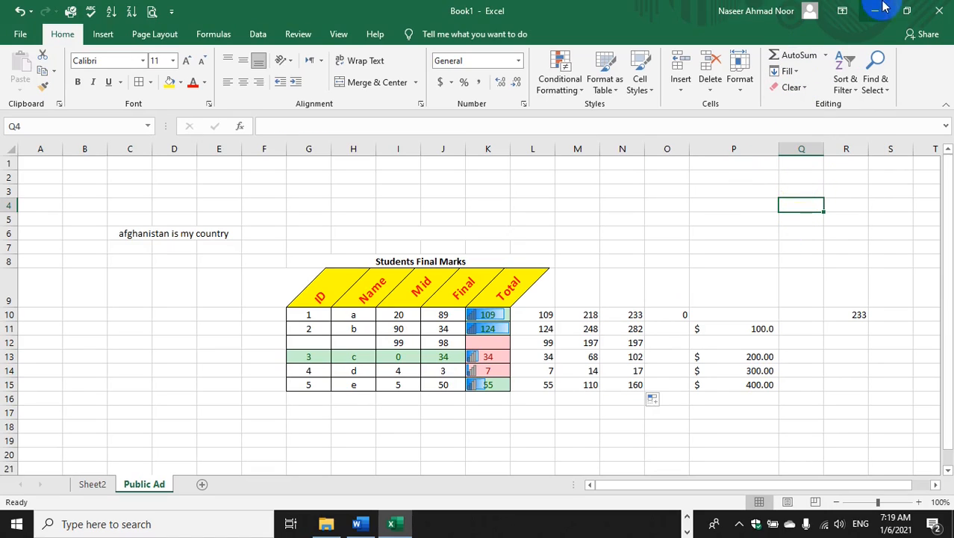
- Apply Clear All to the marks table range G9:K15, and undo it
{"action": "left_click_drag", "start_coordinate": [318, 295], "coordinate": [502, 379]}
{"action": "left_click", "coordinate": [794, 87]}
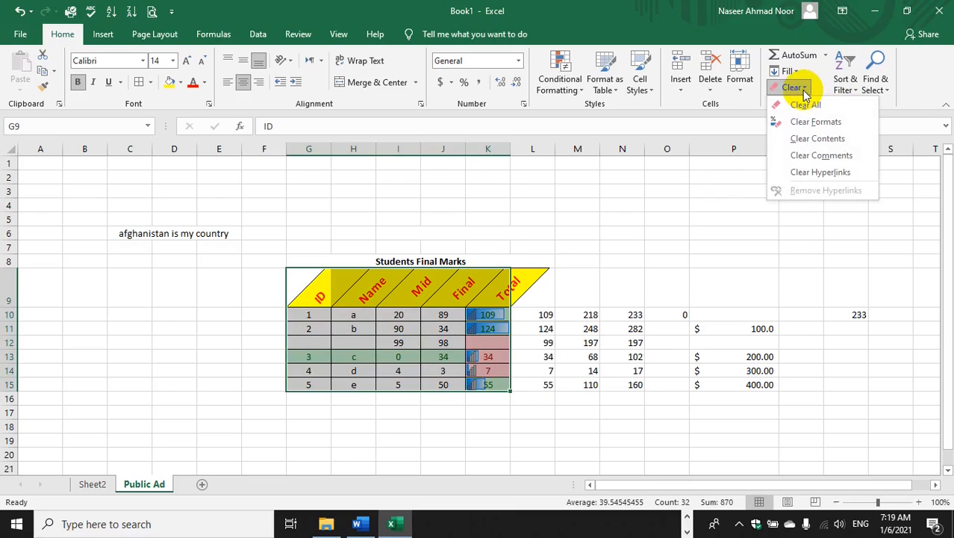
{"action": "right_click", "coordinate": [804, 108]}
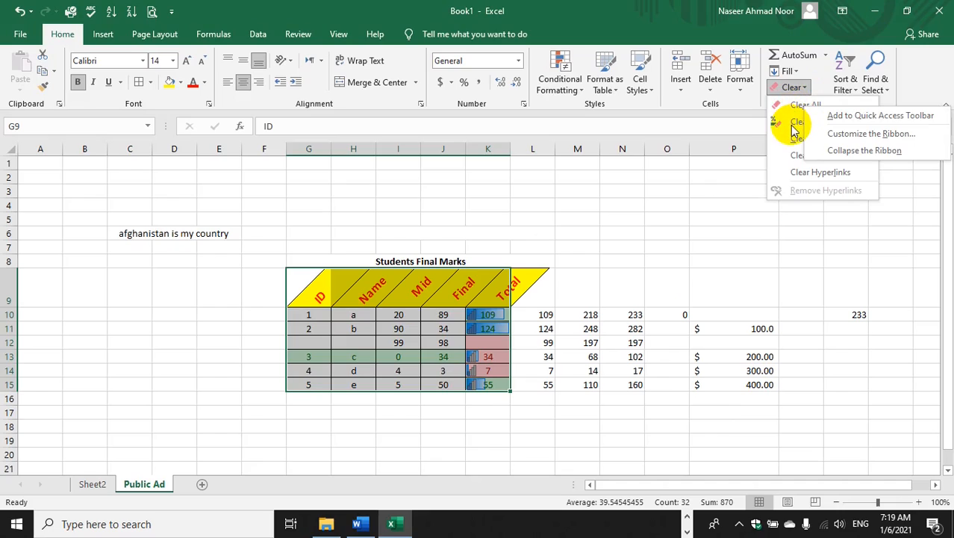
{"action": "left_click", "coordinate": [794, 106]}
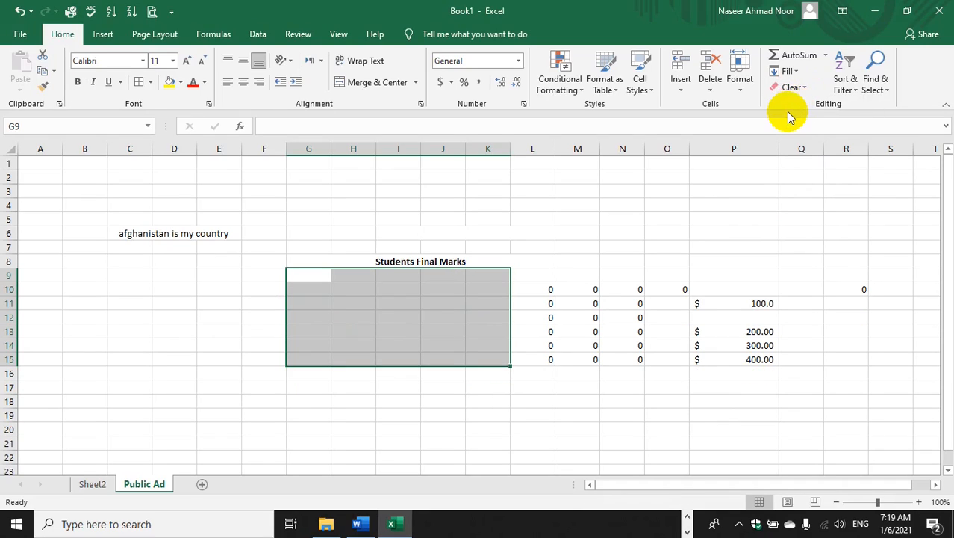
{"action": "key", "text": "ctrl+z"}
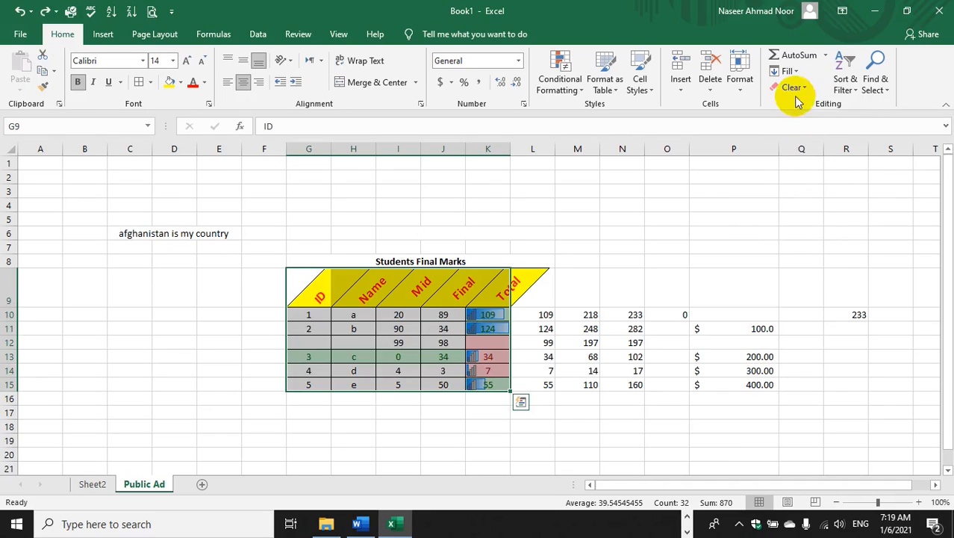
- Clear only the formats of the marks table range G9:K15, and undo it
{"action": "left_click", "coordinate": [793, 87]}
{"action": "left_click", "coordinate": [812, 121]}
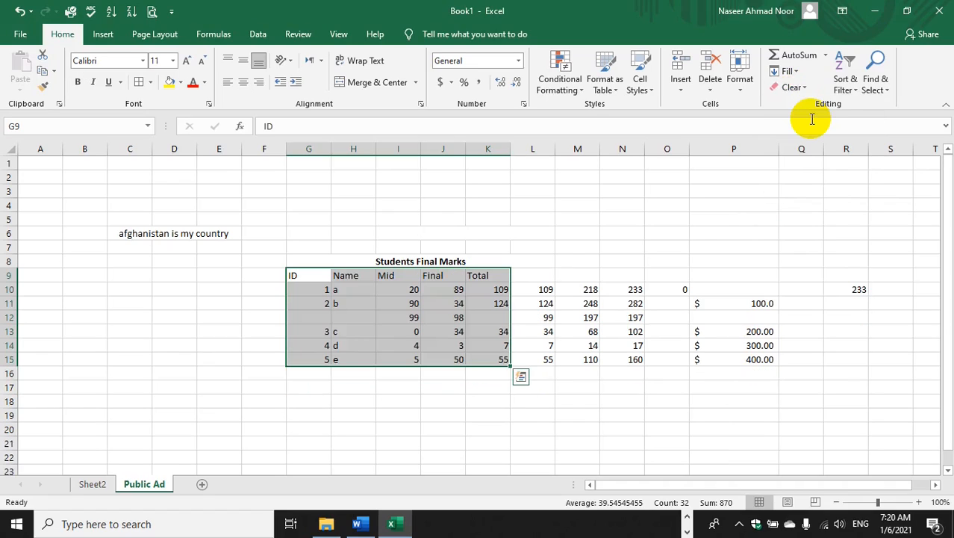
{"action": "key", "text": "ctrl+z"}
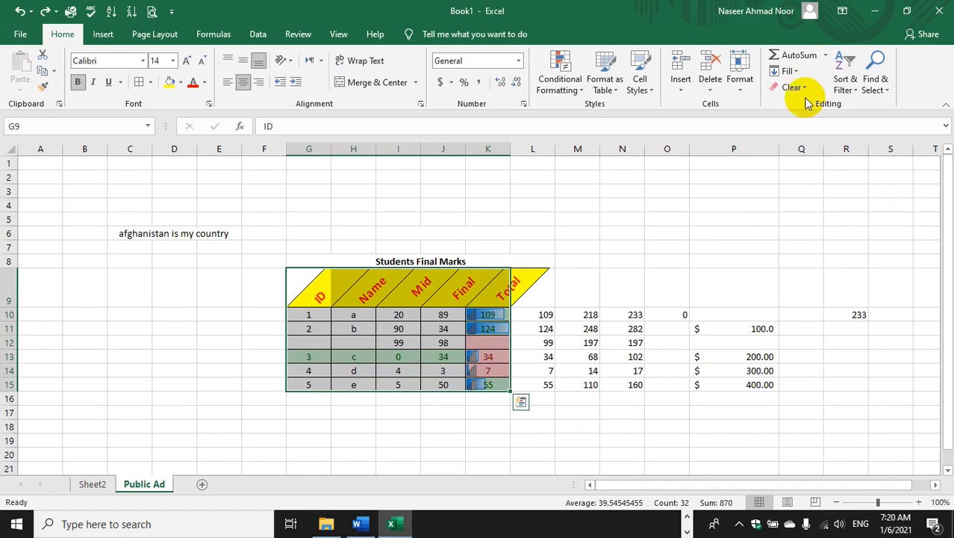
- Clear only the contents of the marks table range G9:K15, and undo it
{"action": "left_click", "coordinate": [794, 88]}
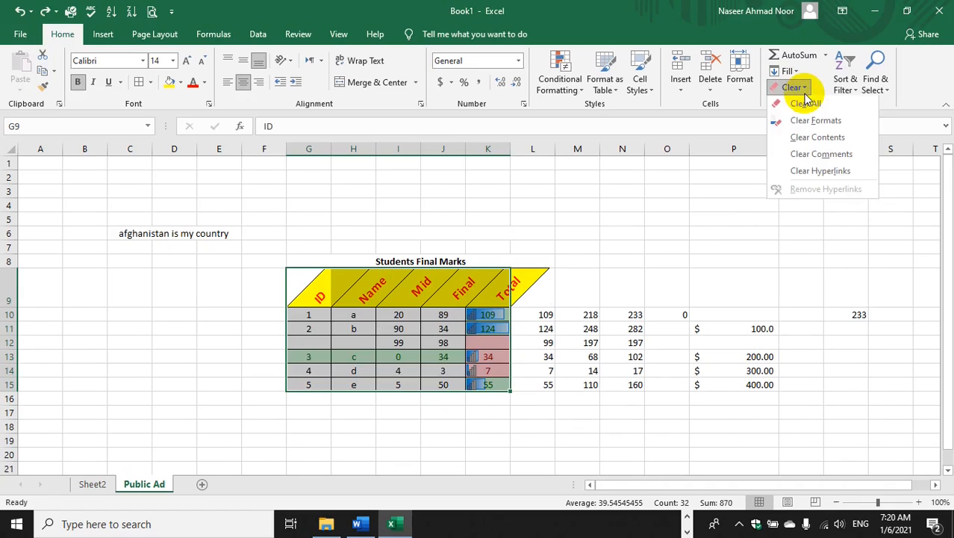
{"action": "left_click", "coordinate": [816, 140]}
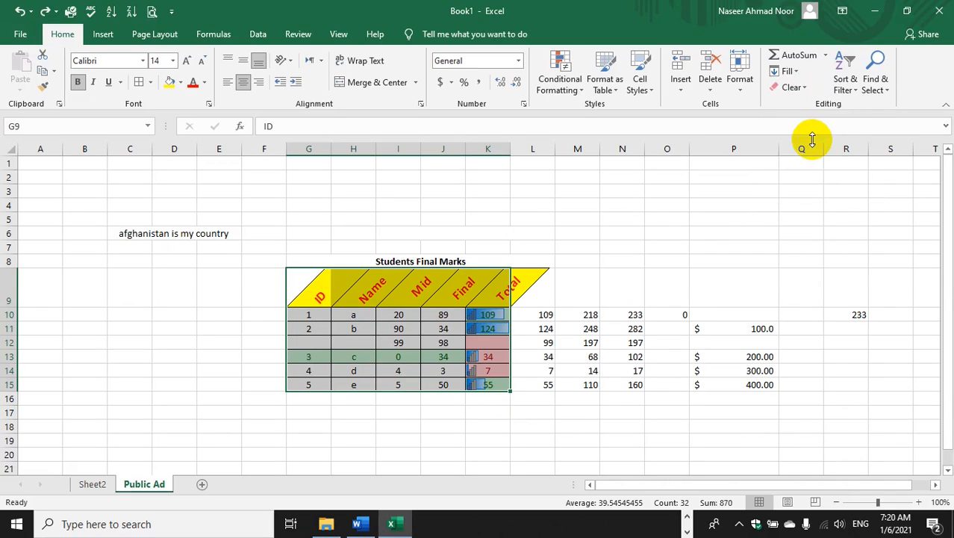
{"action": "key", "text": "ctrl+z"}
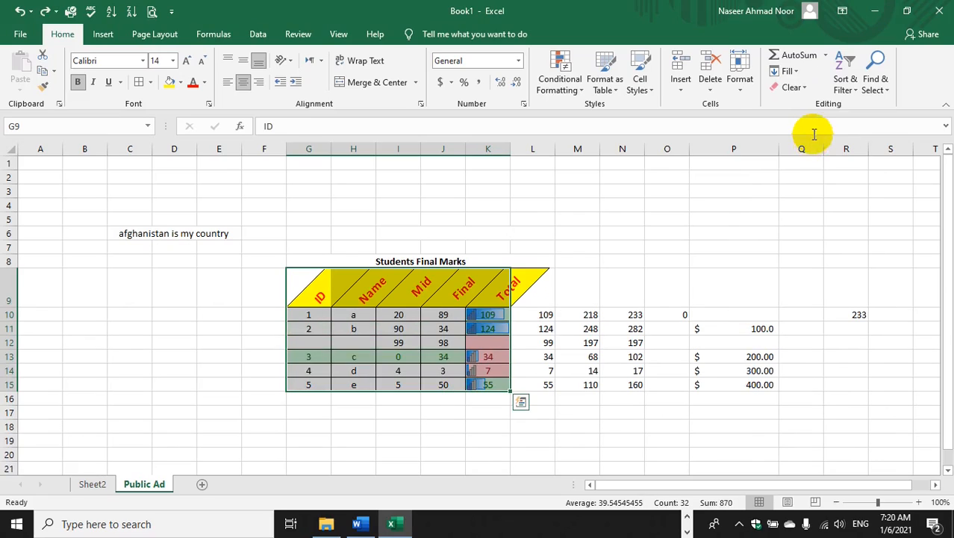
- Try to sort the Total values in K10:K15 from smallest to largest with the selection expanded to the adjacent data
{"action": "left_click", "coordinate": [851, 86]}
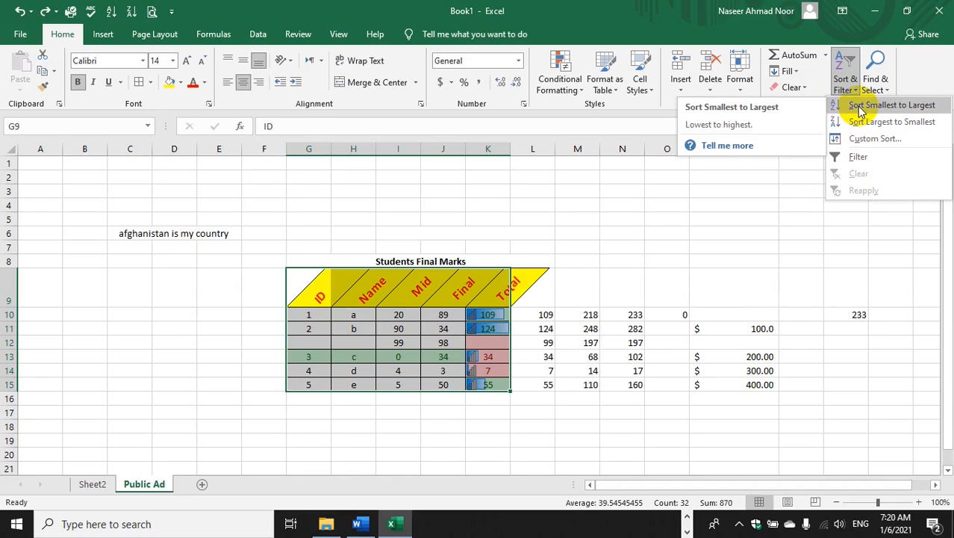
{"action": "left_click", "coordinate": [521, 329]}
{"action": "left_click", "coordinate": [500, 327]}
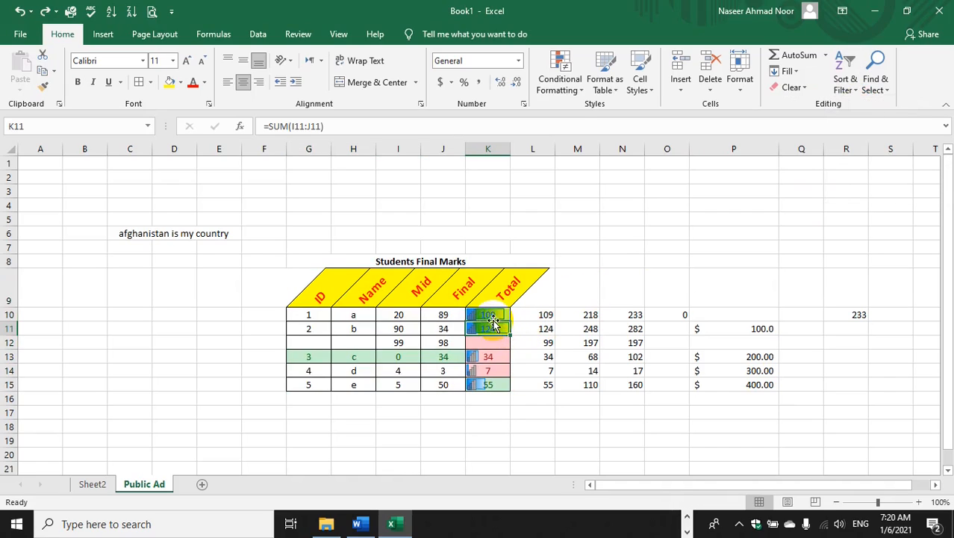
{"action": "left_click_drag", "start_coordinate": [490, 315], "coordinate": [487, 385]}
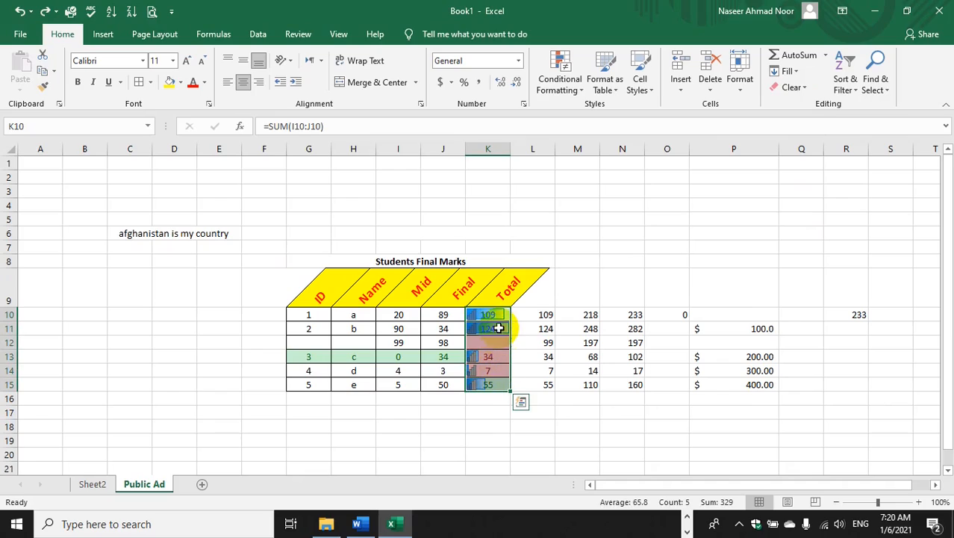
{"action": "left_click", "coordinate": [845, 83]}
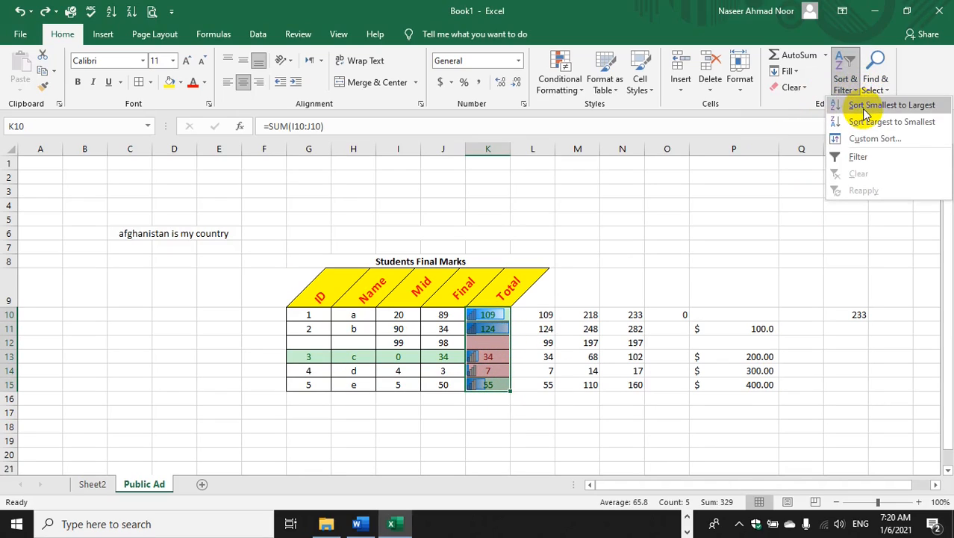
{"action": "left_click", "coordinate": [866, 107]}
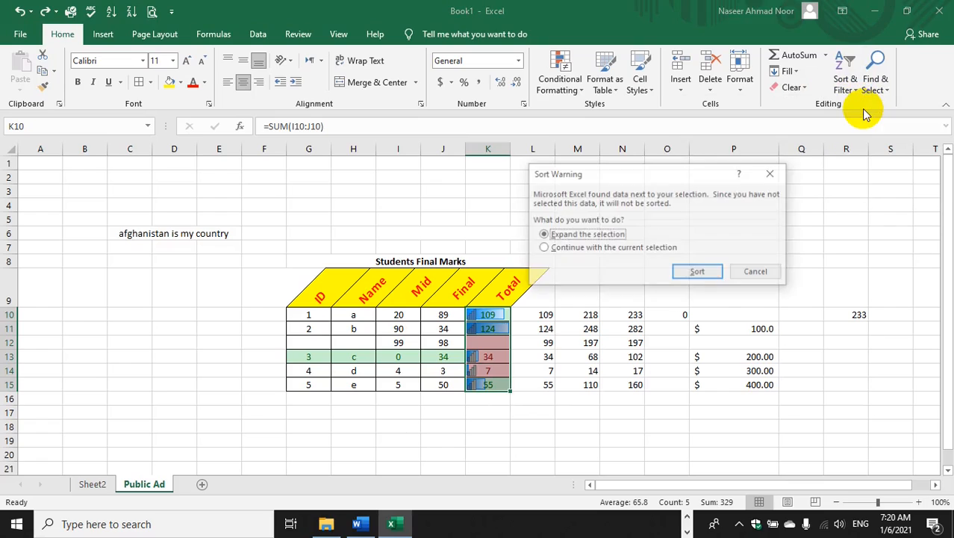
{"action": "left_click", "coordinate": [698, 272]}
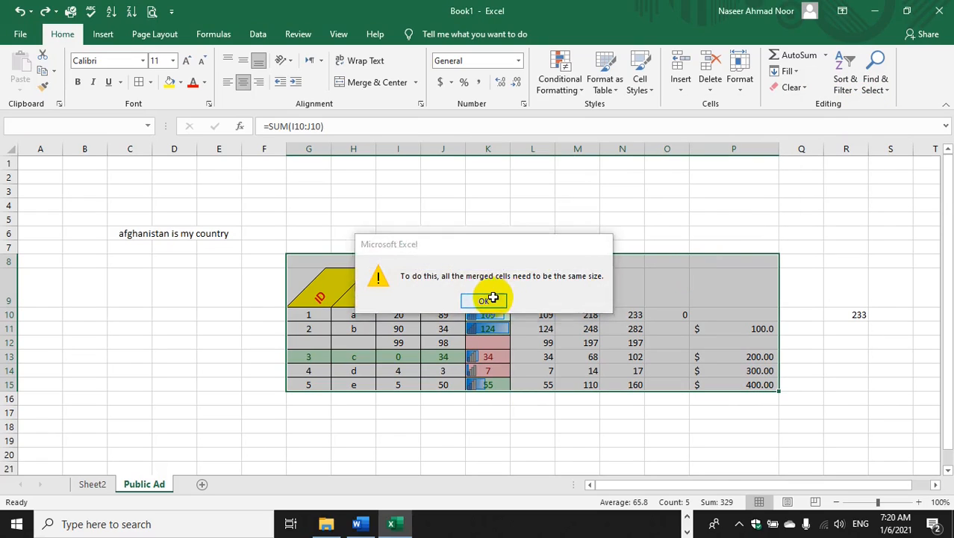
{"action": "left_click", "coordinate": [491, 298]}
- Custom-sort the range H10:K15 by the Total column on cell values, from smallest to largest
{"action": "left_click", "coordinate": [303, 326]}
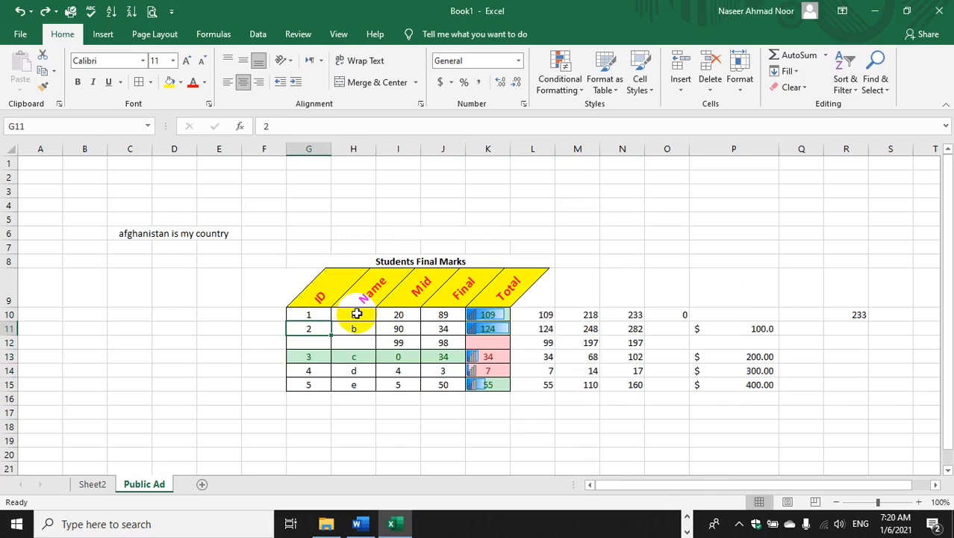
{"action": "left_click", "coordinate": [357, 314]}
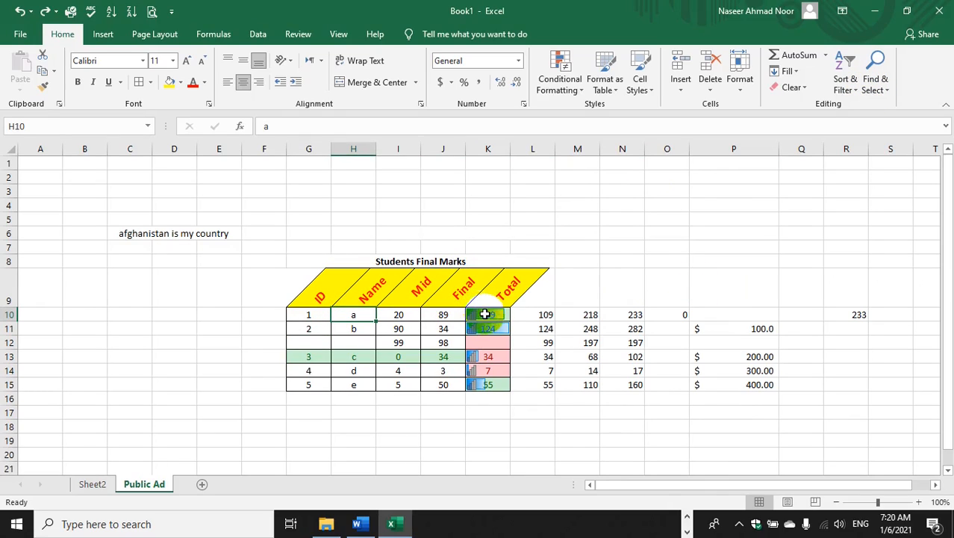
{"action": "left_click_drag", "start_coordinate": [484, 314], "coordinate": [486, 384]}
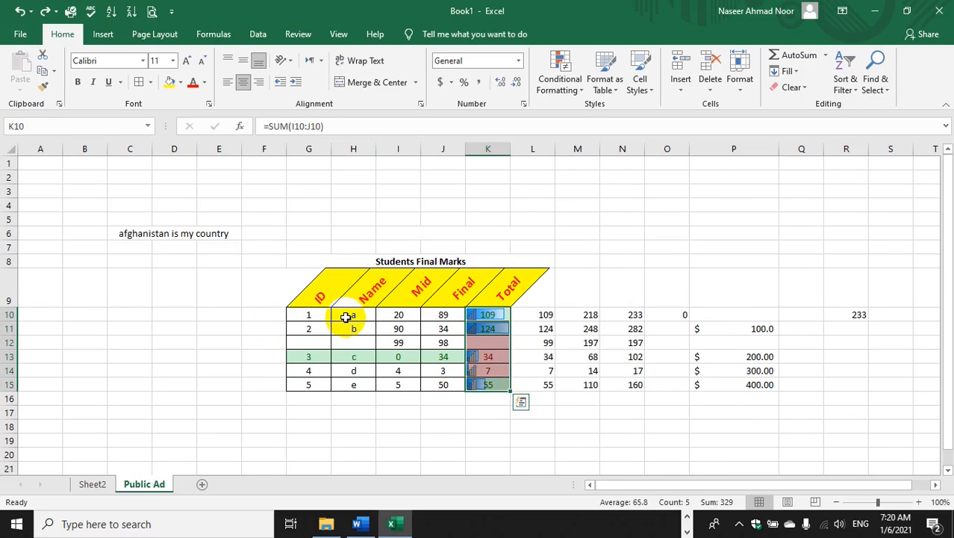
{"action": "left_click_drag", "start_coordinate": [347, 317], "coordinate": [489, 384]}
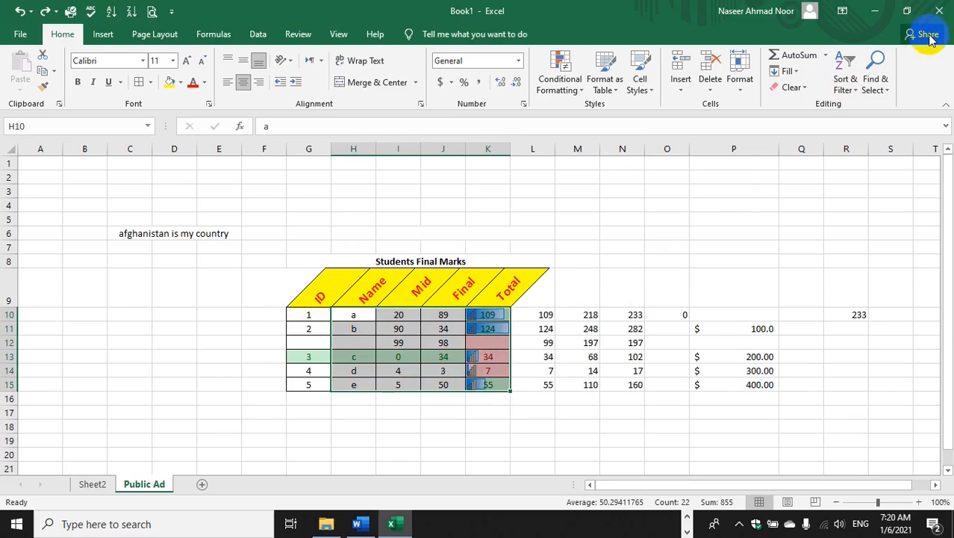
{"action": "left_click", "coordinate": [851, 93]}
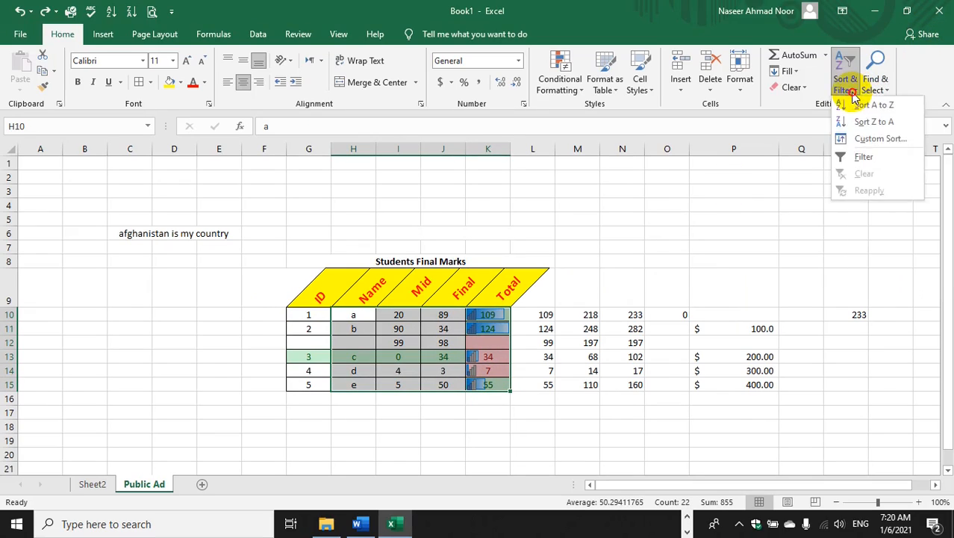
{"action": "left_click", "coordinate": [854, 96]}
{"action": "left_click", "coordinate": [854, 96]}
{"action": "left_click", "coordinate": [868, 141]}
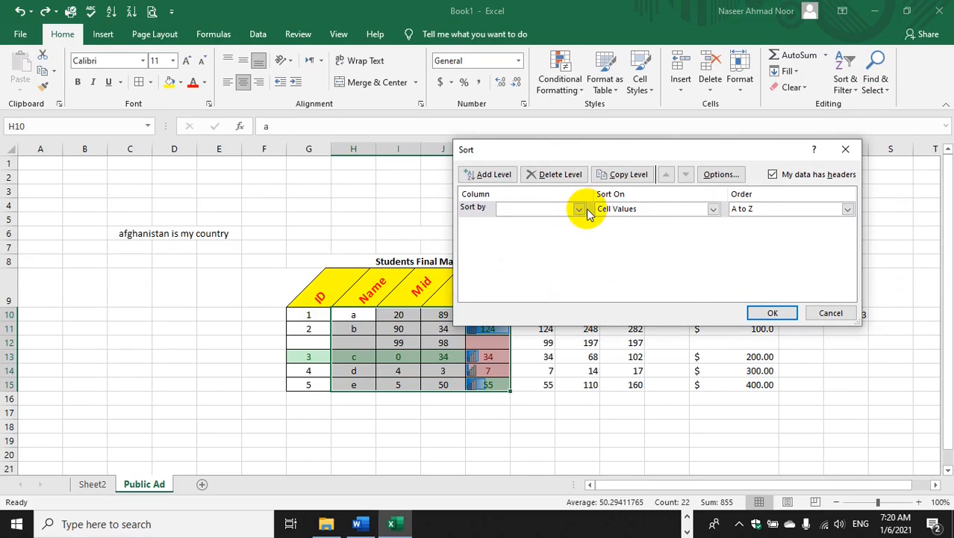
{"action": "left_click", "coordinate": [580, 209]}
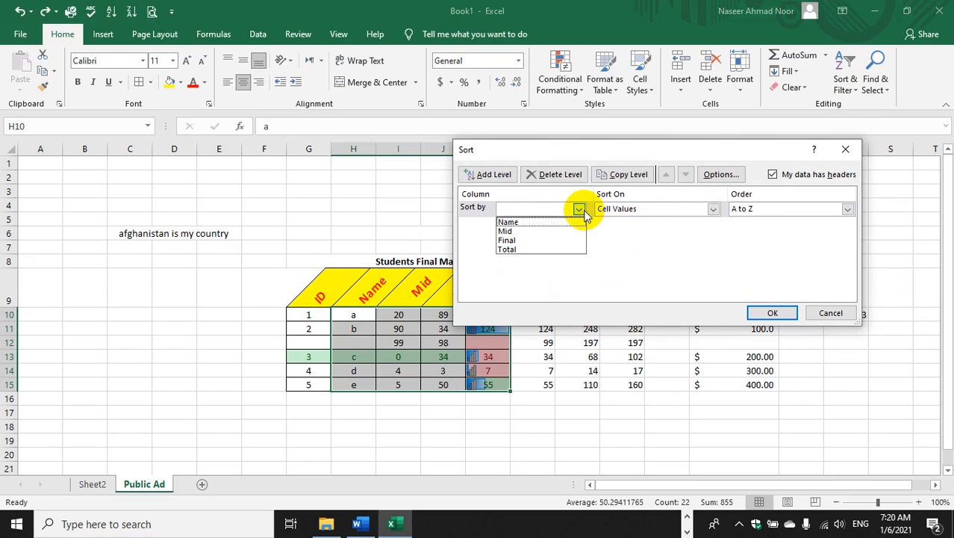
{"action": "left_click", "coordinate": [545, 251]}
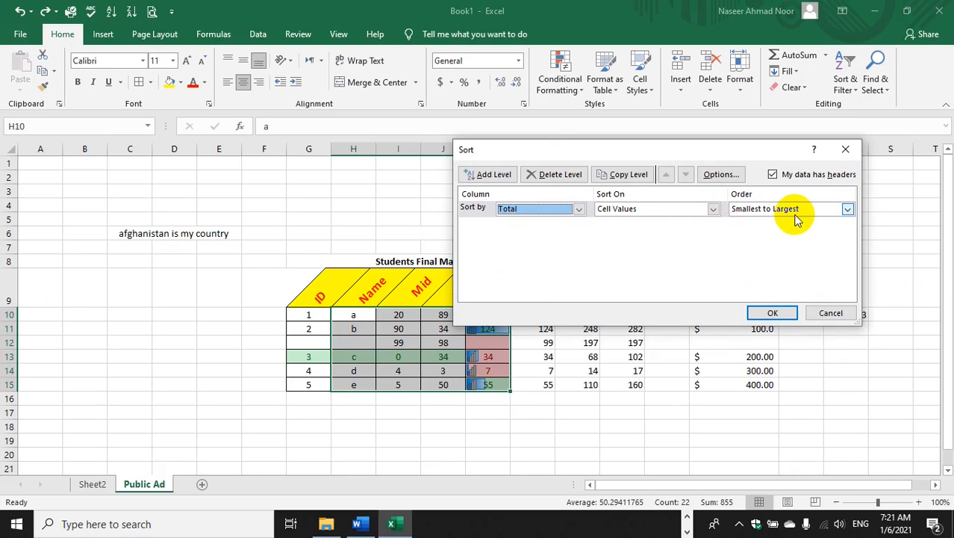
{"action": "left_click", "coordinate": [774, 313]}
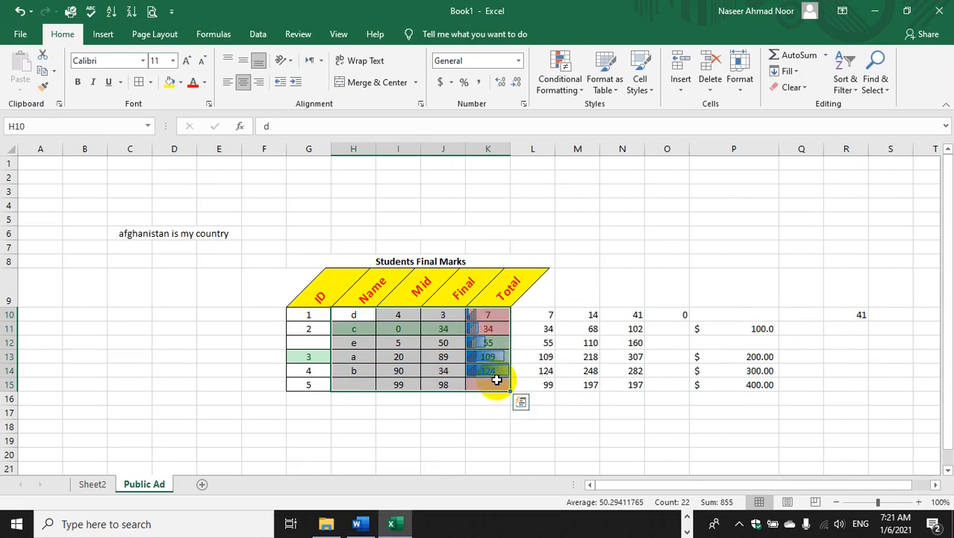
{"action": "left_click", "coordinate": [552, 415]}
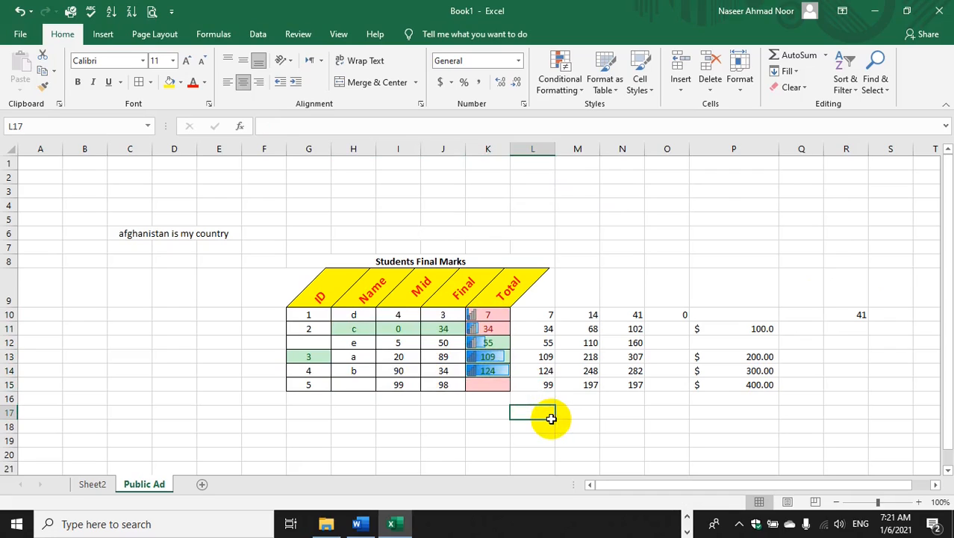
- Add a filter to the Total values in K10:K15
{"action": "right_click", "coordinate": [552, 415]}
{"action": "left_click", "coordinate": [479, 306]}
{"action": "left_click_drag", "start_coordinate": [479, 306], "coordinate": [485, 382]}
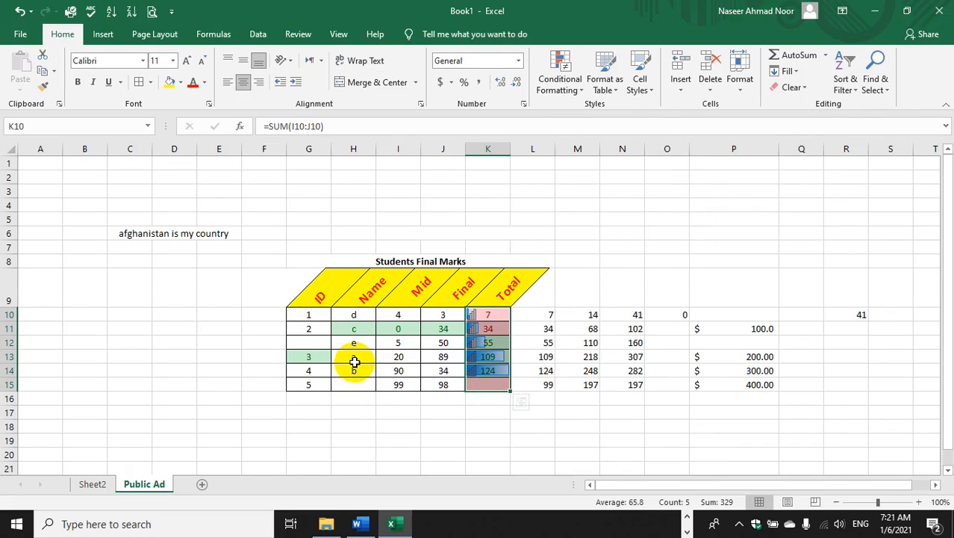
{"action": "left_click", "coordinate": [851, 82]}
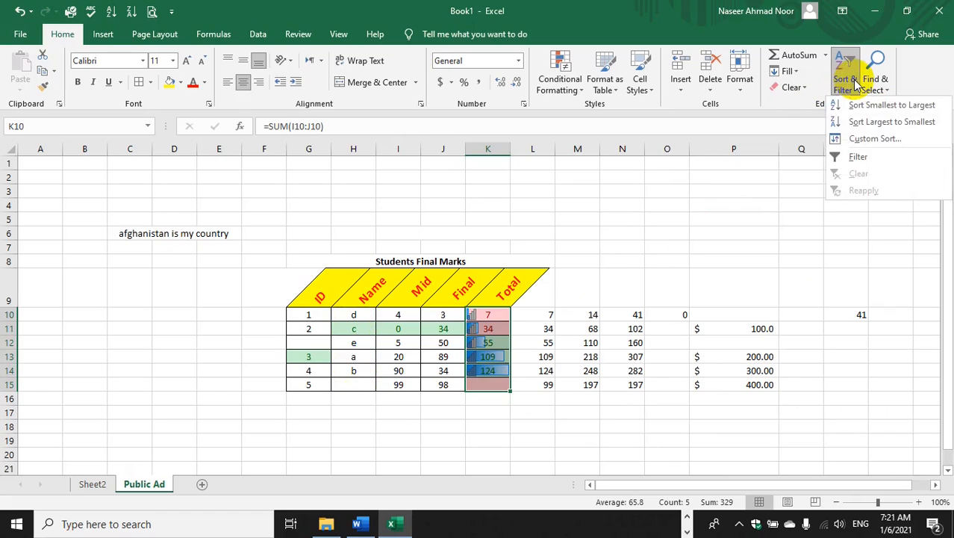
{"action": "left_click", "coordinate": [866, 157]}
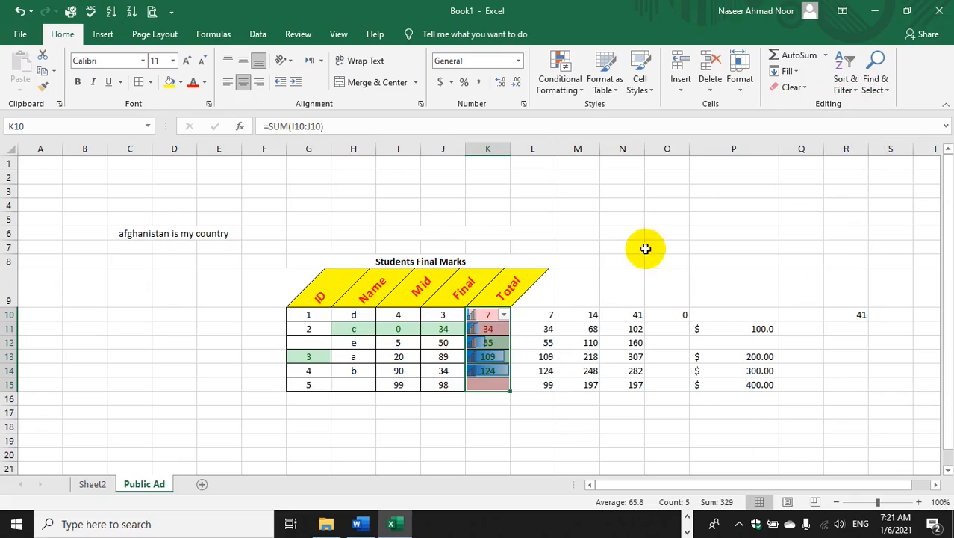
- Filter the Total values to show only 109
{"action": "left_click", "coordinate": [504, 315]}
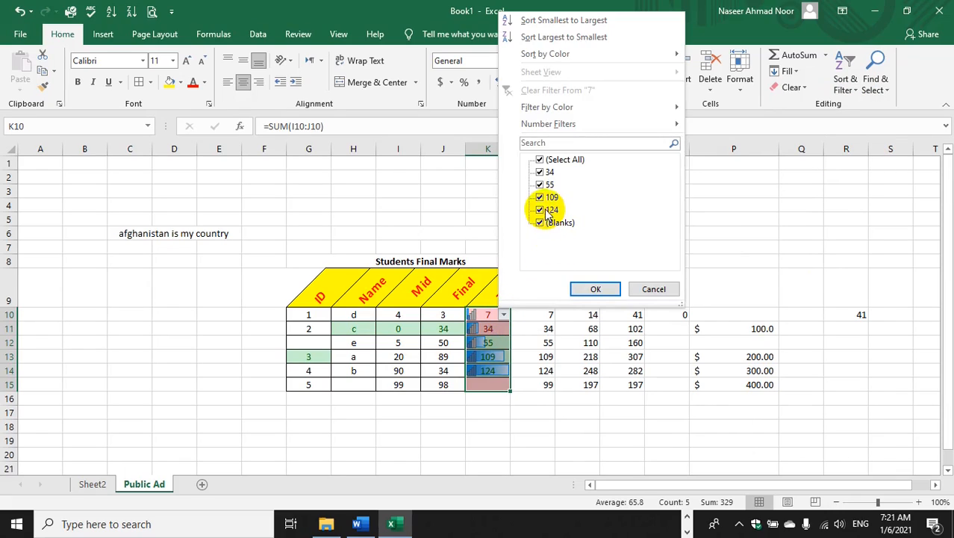
{"action": "left_click", "coordinate": [540, 160]}
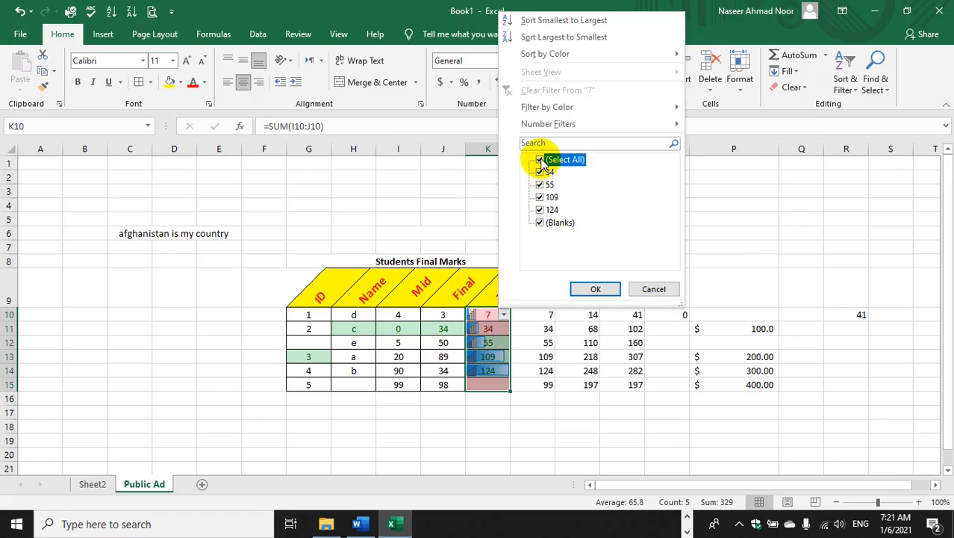
{"action": "left_click", "coordinate": [540, 198]}
{"action": "left_click", "coordinate": [594, 289]}
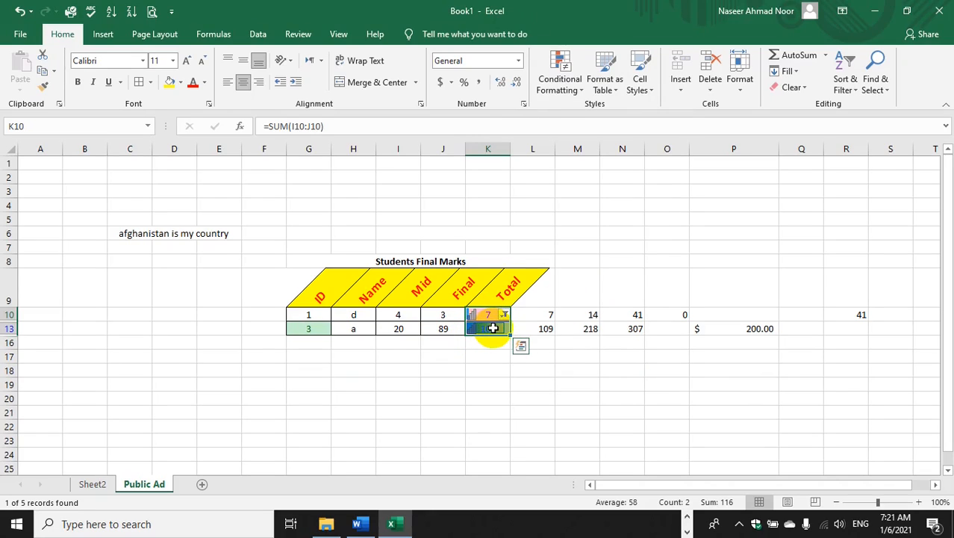
{"action": "left_click", "coordinate": [446, 328]}
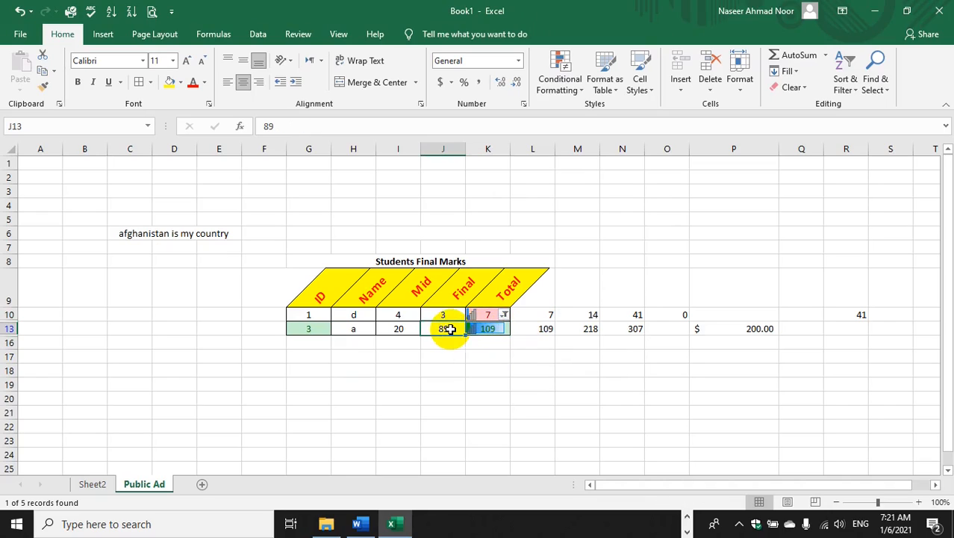
- Extend the Total filter to also include the values 55 and 124
{"action": "right_click", "coordinate": [851, 91]}
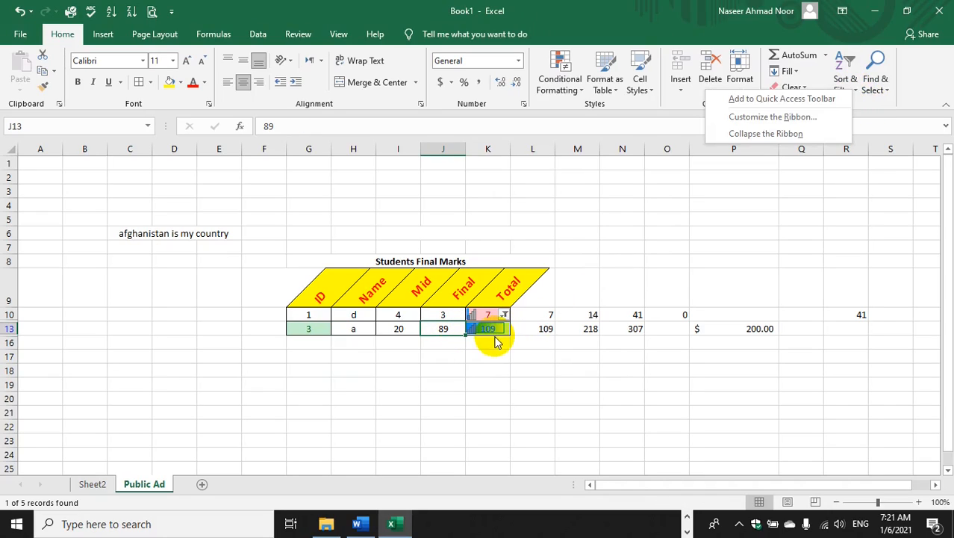
{"action": "left_click", "coordinate": [505, 316]}
{"action": "left_click", "coordinate": [504, 312]}
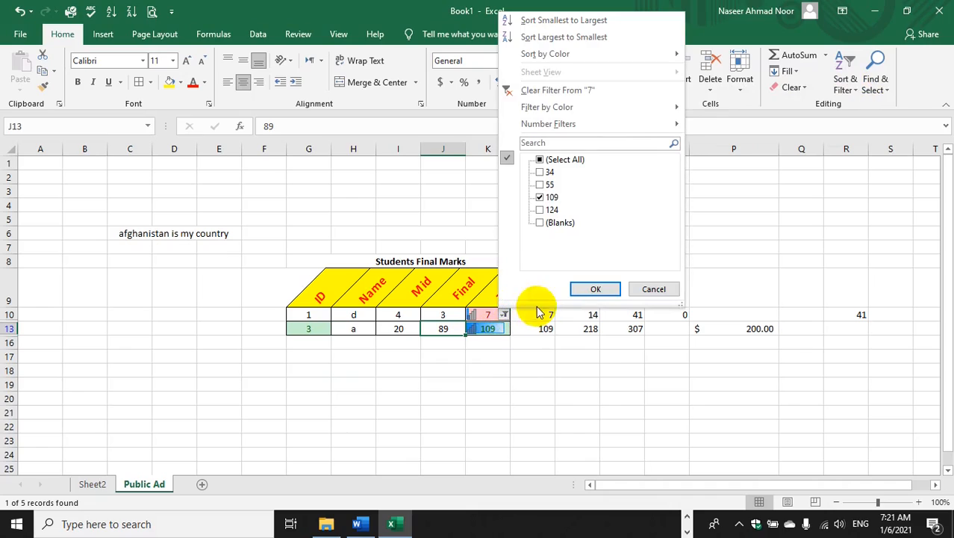
{"action": "left_click", "coordinate": [540, 209]}
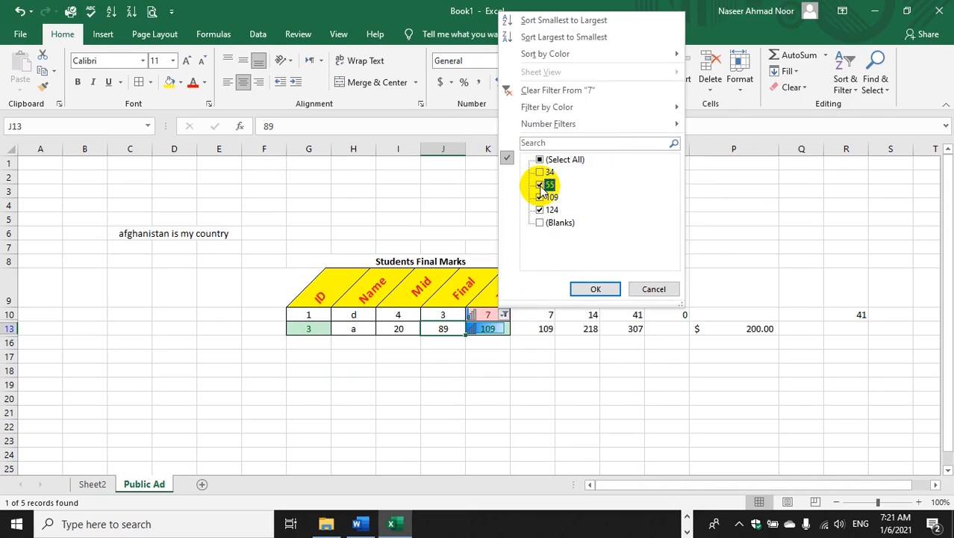
{"action": "left_click", "coordinate": [595, 289]}
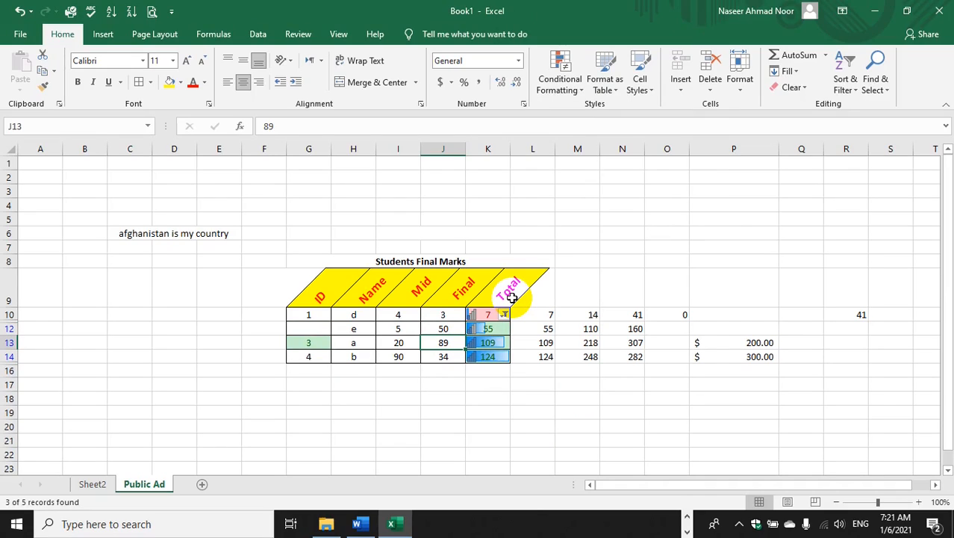
- Clear the active filter criteria from the Total column, keeping the filter itself on
{"action": "left_click", "coordinate": [845, 75]}
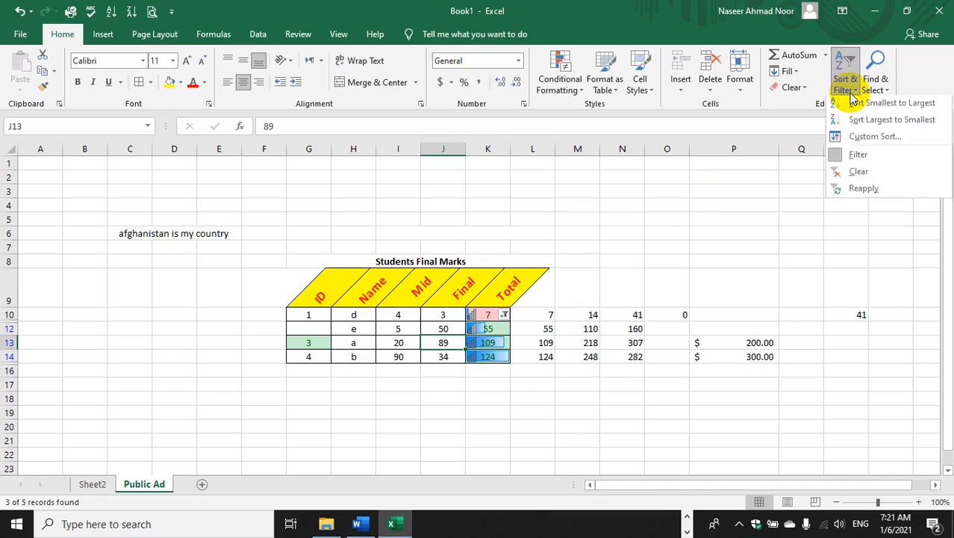
{"action": "left_click", "coordinate": [855, 179]}
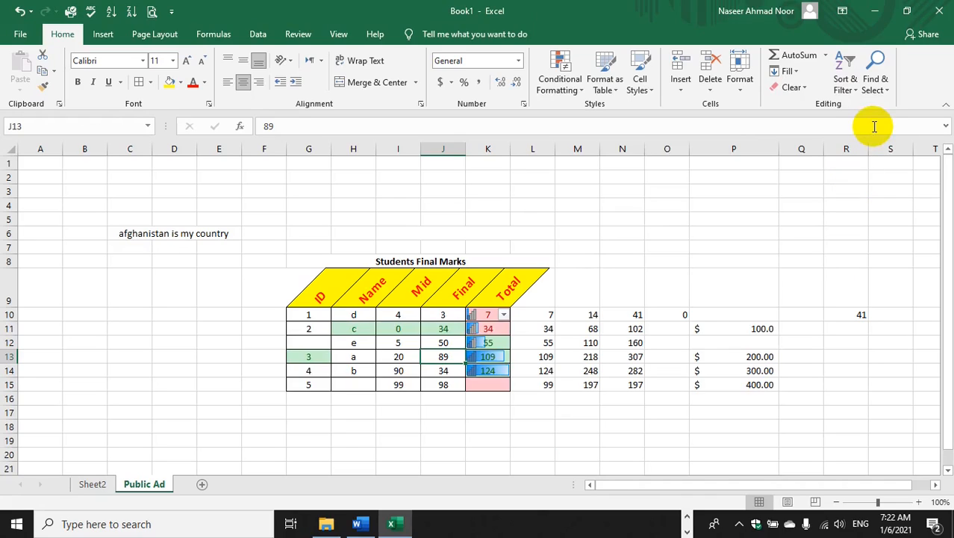
{"action": "left_click", "coordinate": [847, 88]}
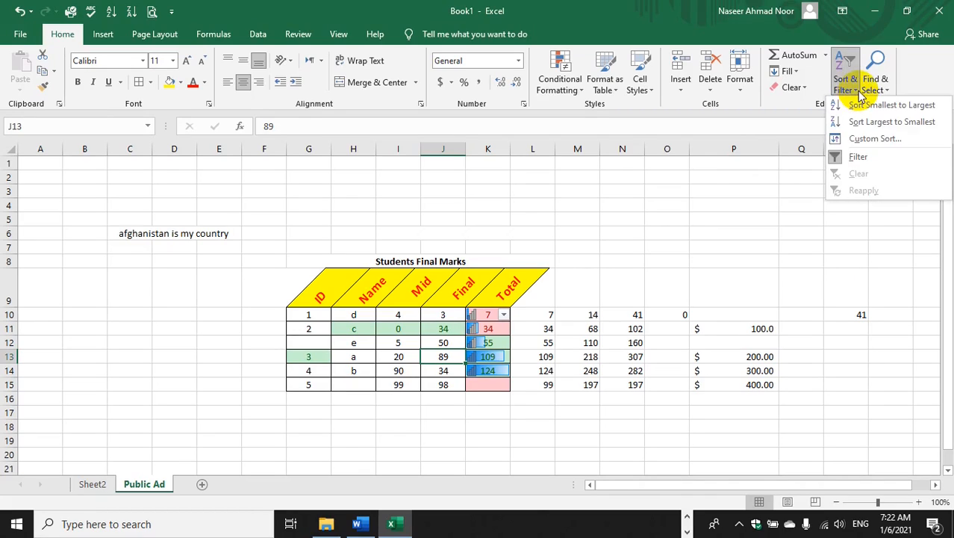
- Search the sheet for "k" and for 89 with Find, and close the dialog
{"action": "left_click", "coordinate": [879, 92]}
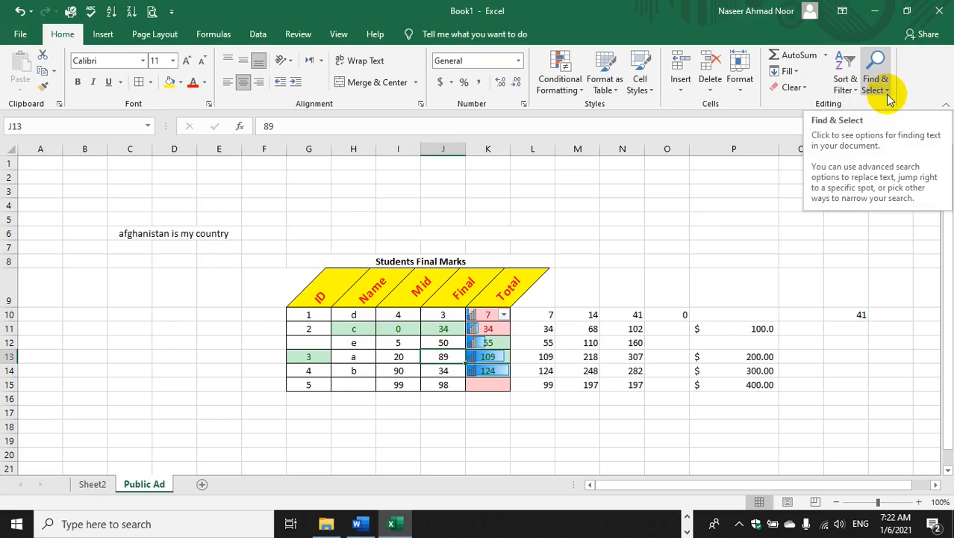
{"action": "left_click", "coordinate": [887, 90]}
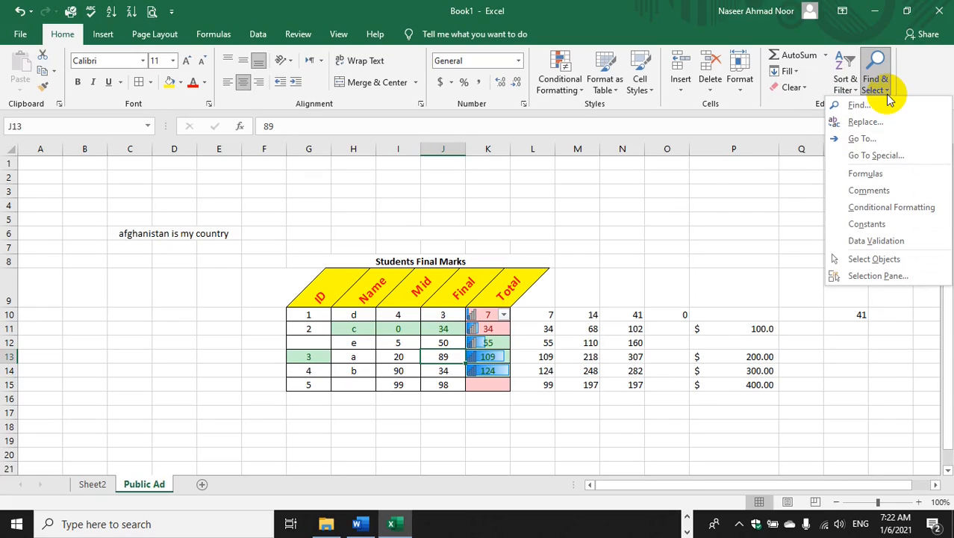
{"action": "left_click", "coordinate": [885, 105]}
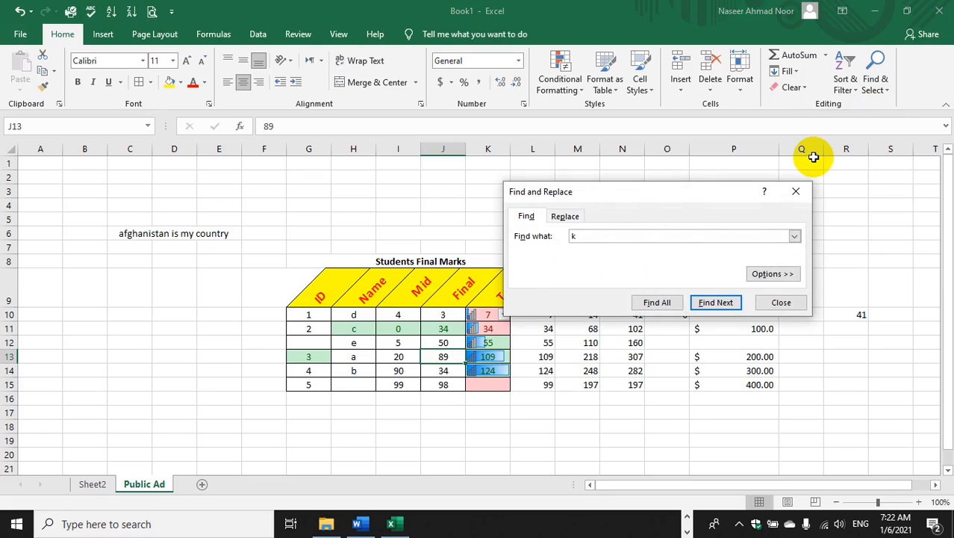
{"action": "type", "text": "k"}
{"action": "key", "text": "Return"}
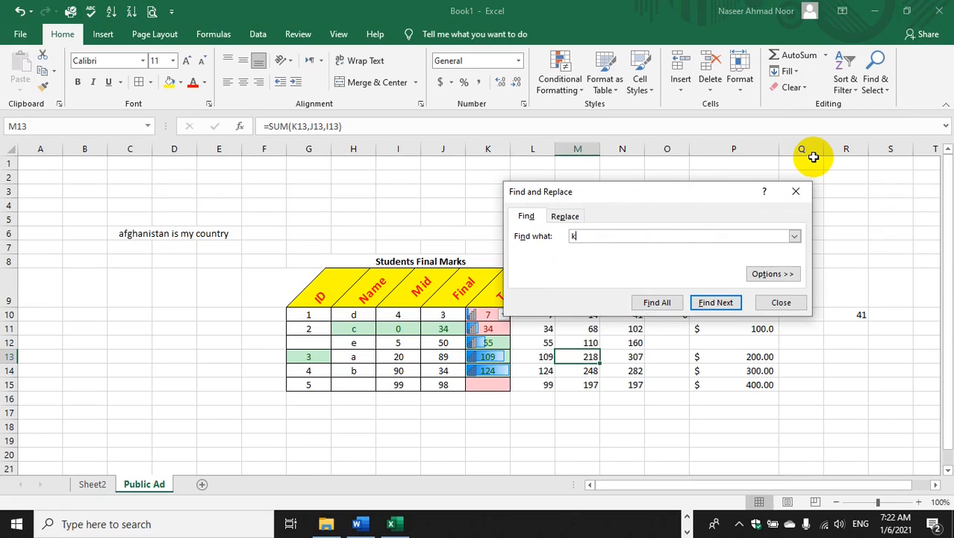
{"action": "left_click", "coordinate": [705, 300]}
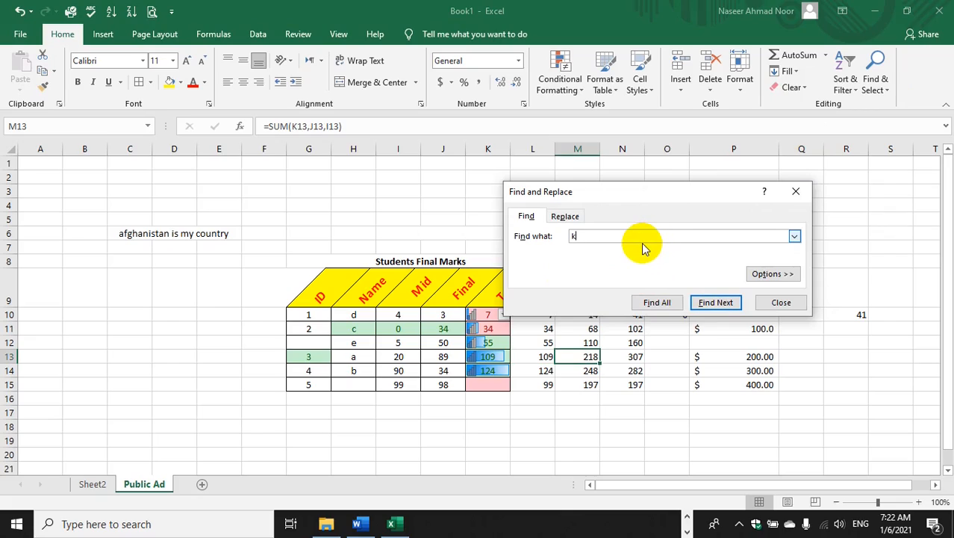
{"action": "key", "text": "Return"}
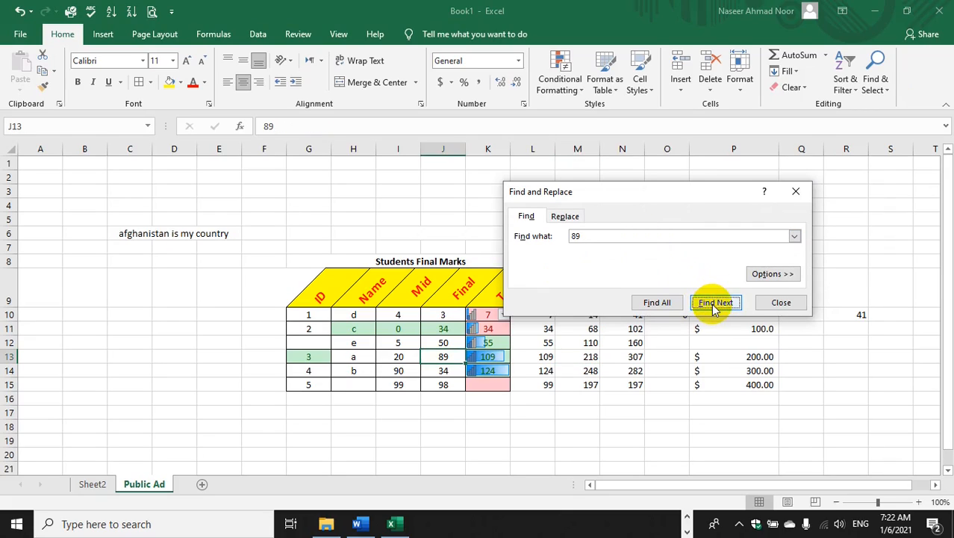
{"action": "left_click", "coordinate": [781, 301]}
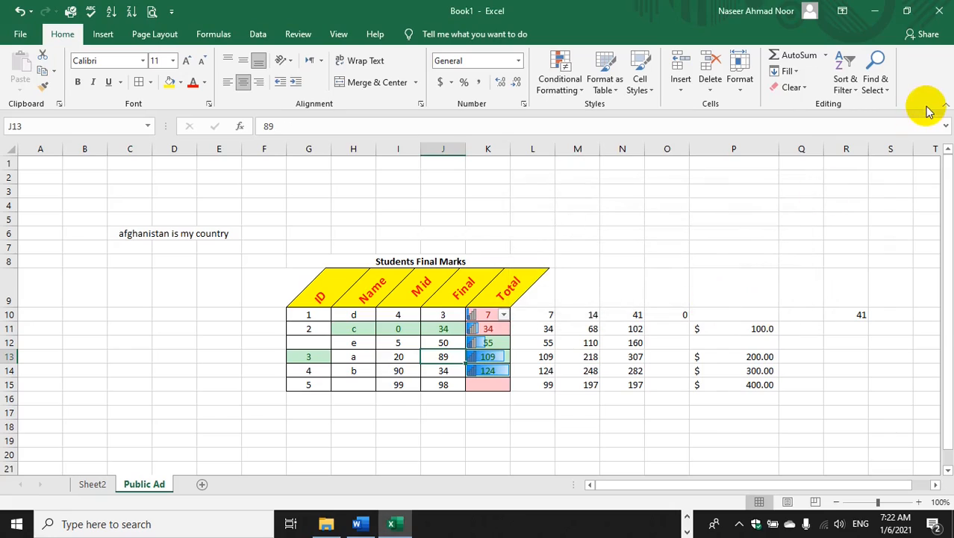
- Replace all occurrences of 89 with 90 in the sheet and close the dialog
{"action": "left_click", "coordinate": [889, 94]}
{"action": "left_click", "coordinate": [875, 124]}
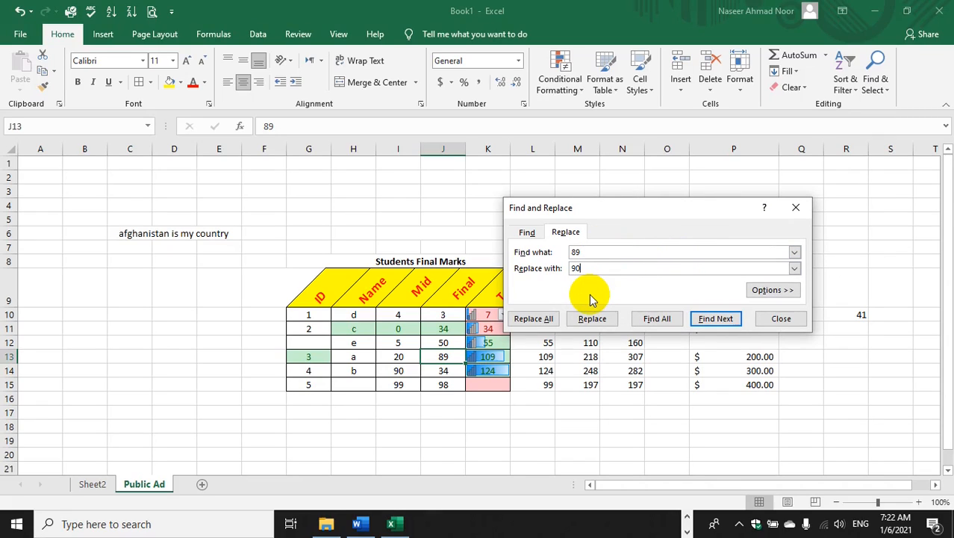
{"action": "left_click", "coordinate": [548, 318]}
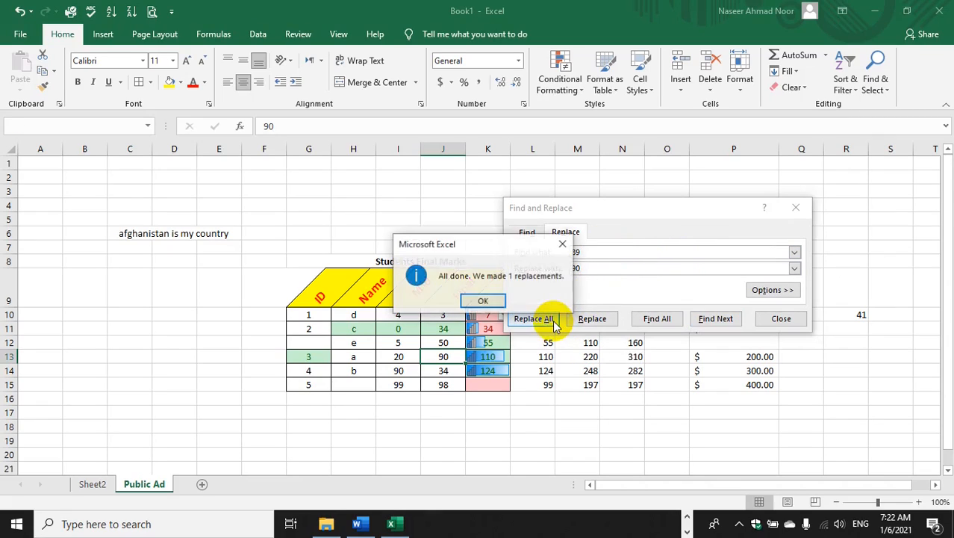
{"action": "left_click", "coordinate": [484, 301]}
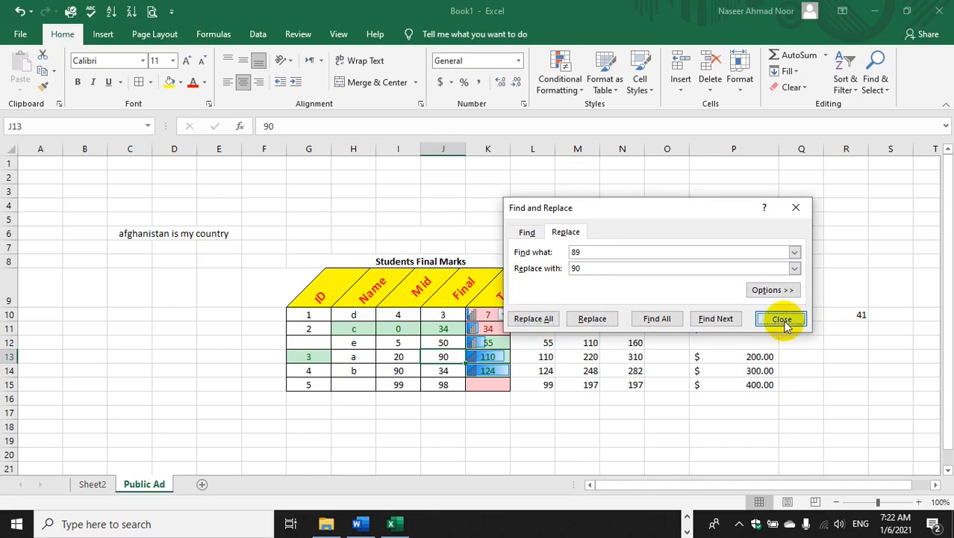
{"action": "left_click", "coordinate": [781, 318]}
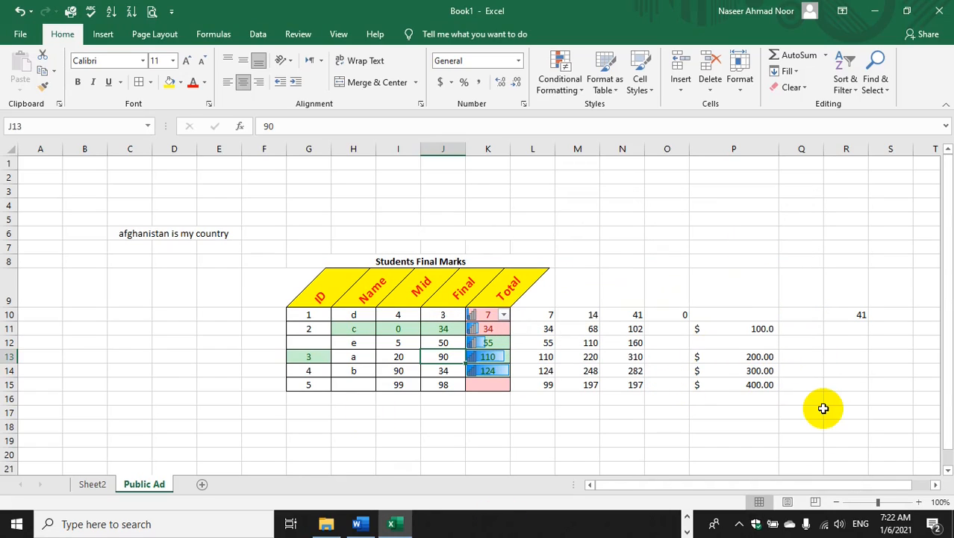